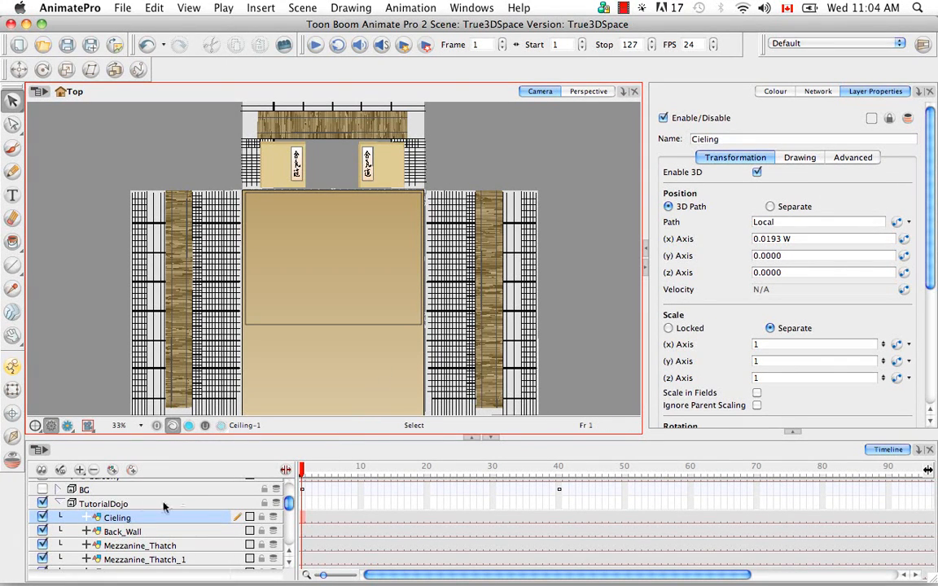
Step: Preview the finished Dojo layer in place of the TutorialDojo group, ending with only TutorialDojo shown again
click(43, 504)
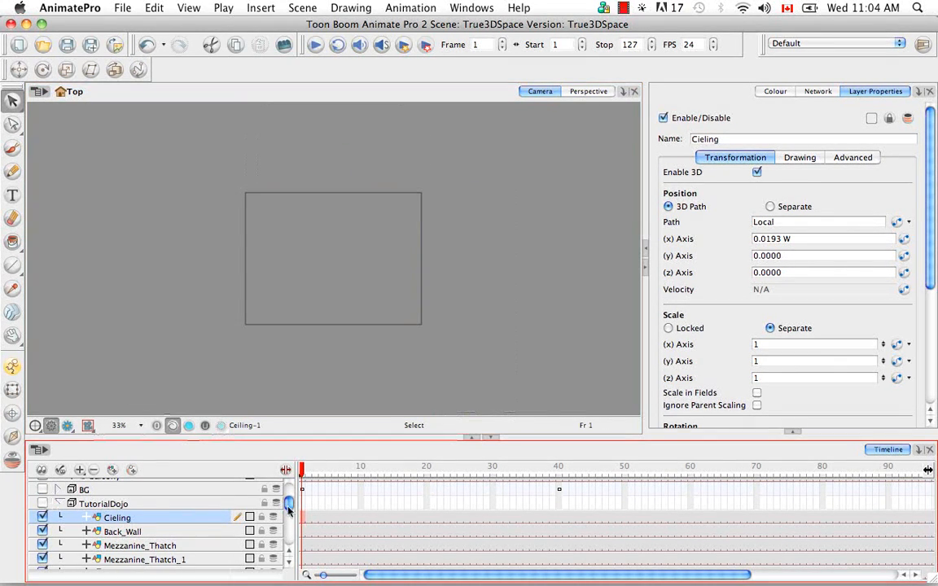
scroll(287, 498, up, 4)
drag(286, 497, 286, 497)
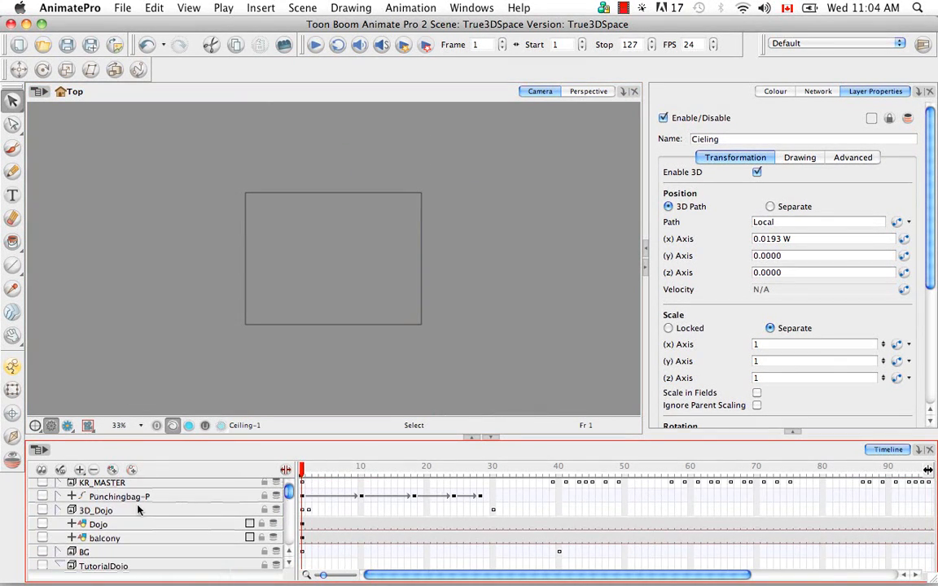
click(43, 523)
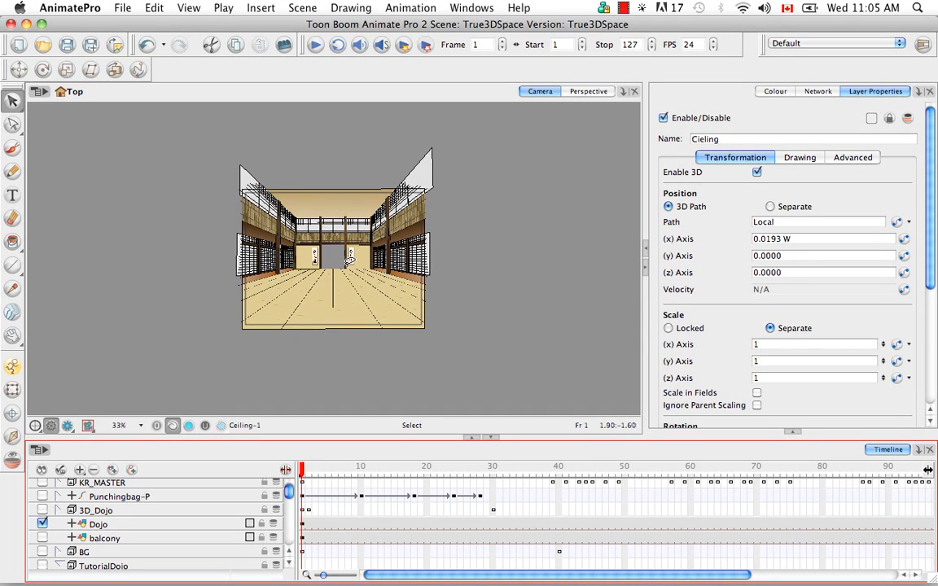
click(42, 524)
click(42, 564)
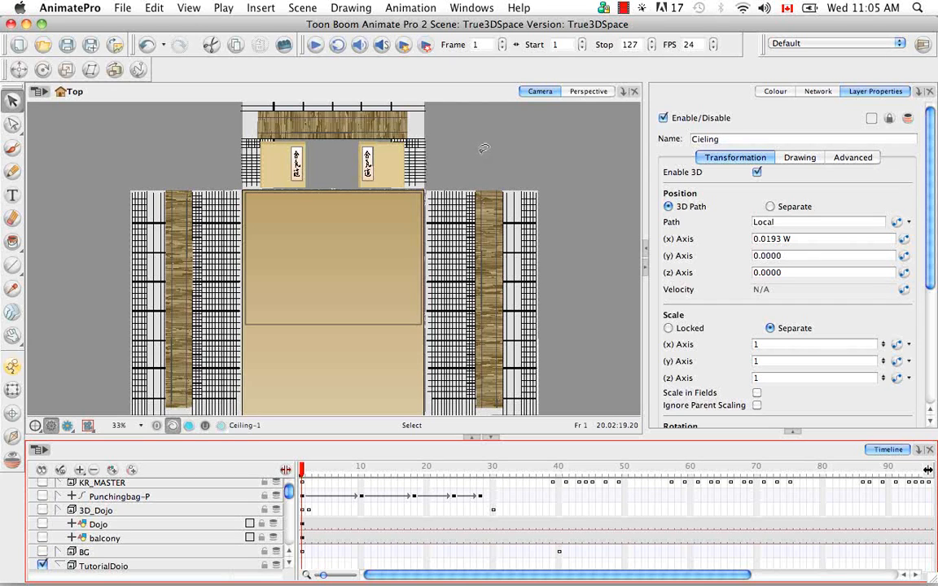
Step: Hide the Cieling, Mezzanine_Floor and Floor layers of the TutorialDojo group
scroll(288, 492, down, 3)
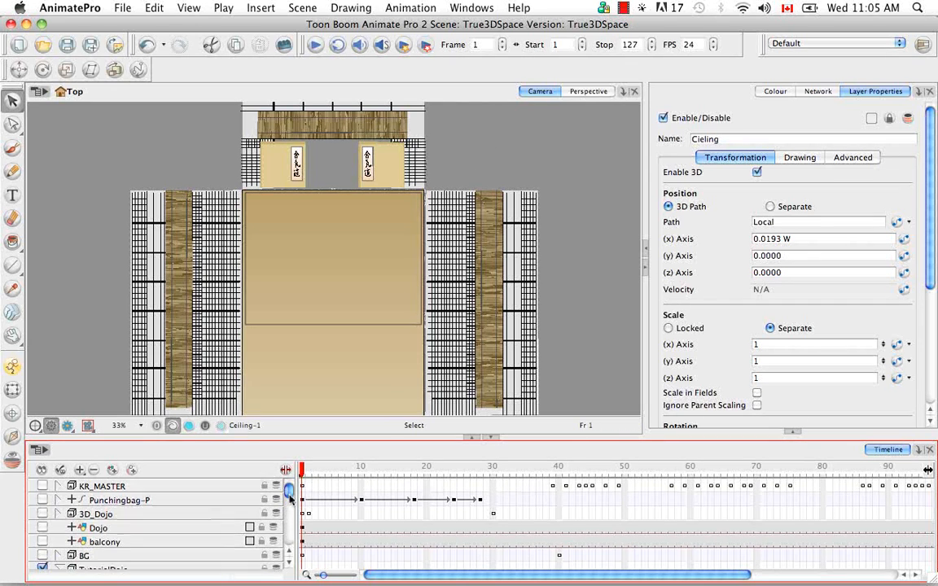
scroll(289, 498, down, 5)
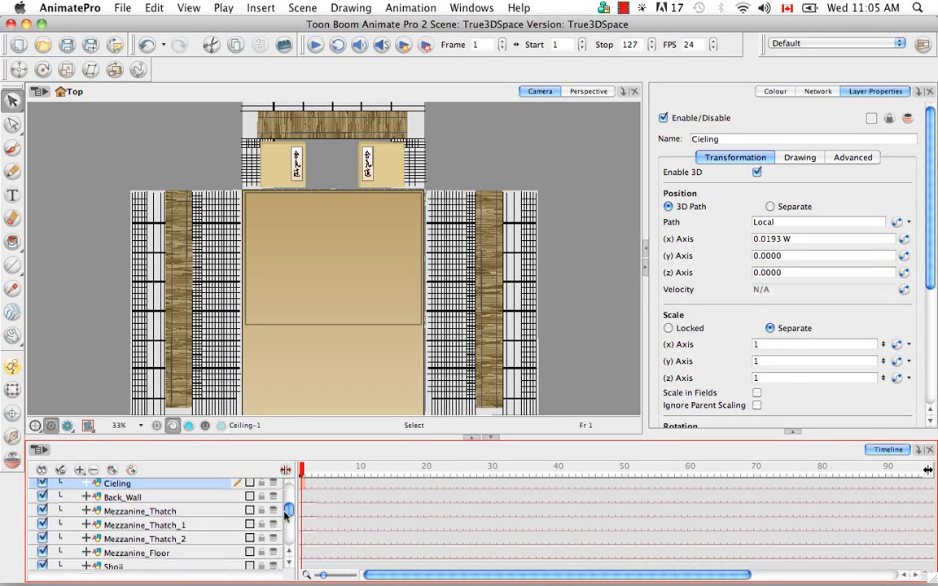
click(42, 483)
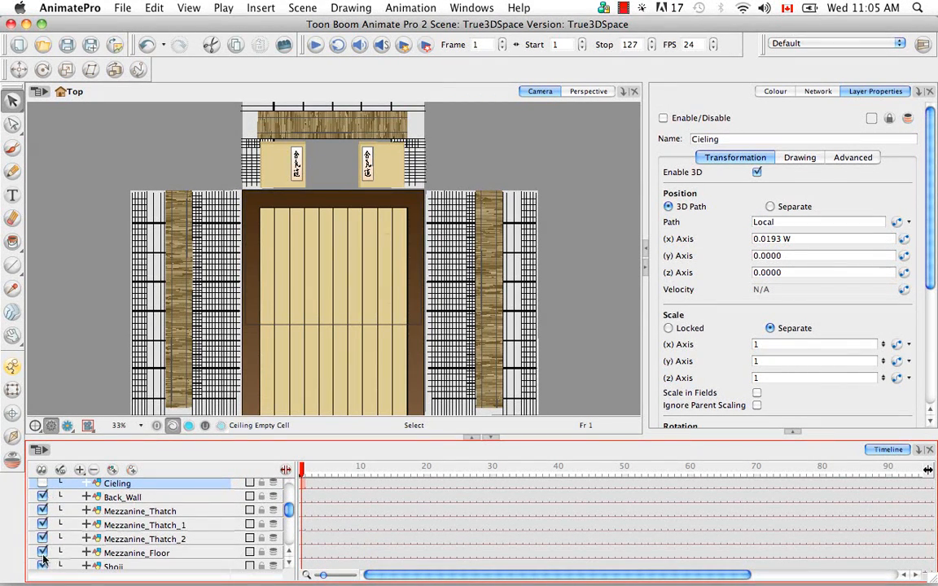
click(43, 553)
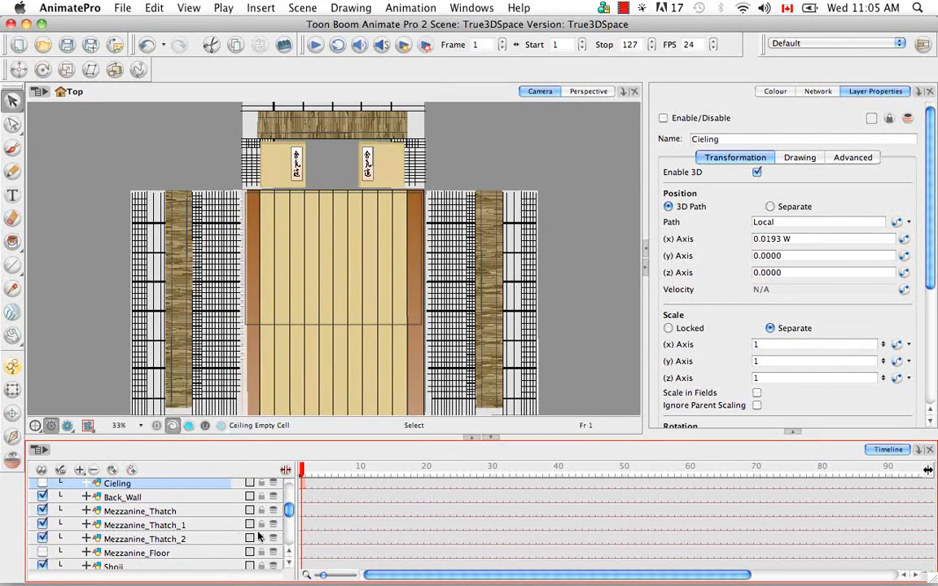
scroll(289, 511, down, 5)
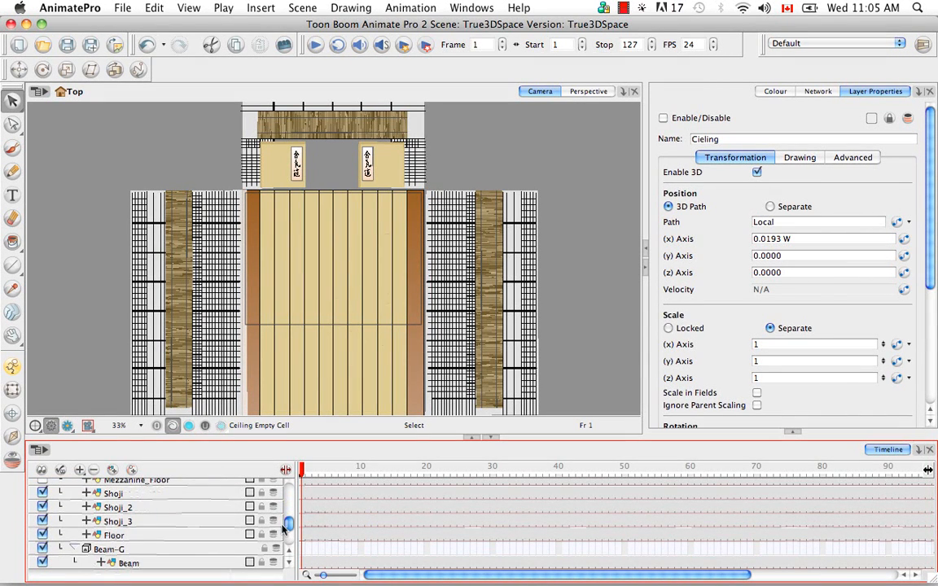
click(38, 535)
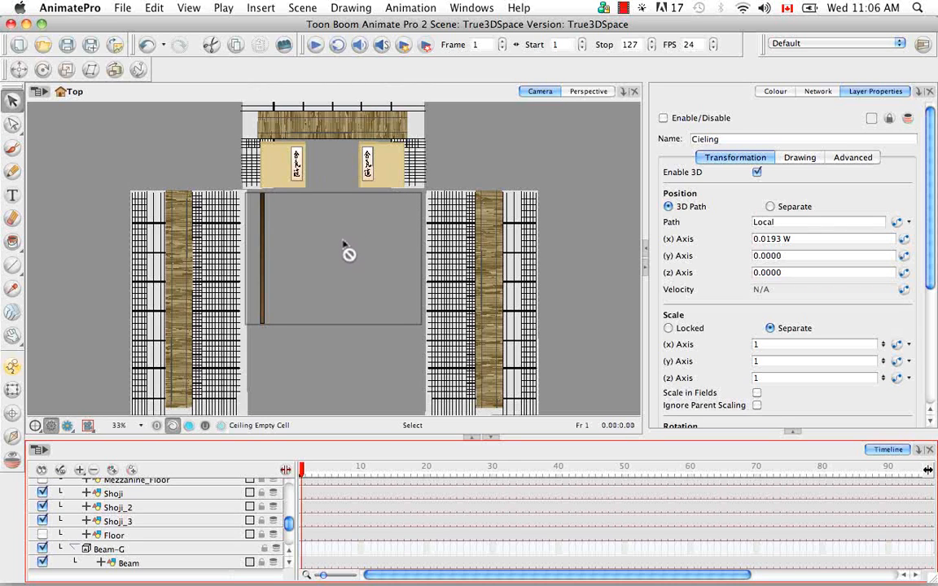
Step: Hide the Mezzanine_Thatch and Back_Wall layers to expose the shoji panels behind them
key(space)
drag(339, 235, 276, 358)
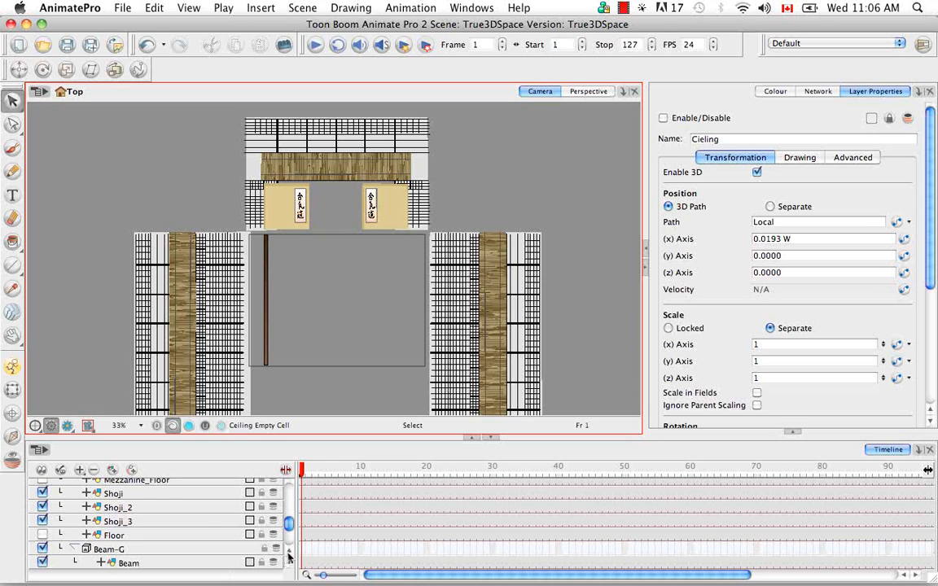
scroll(261, 498, up, 2)
scroll(163, 521, up, 2)
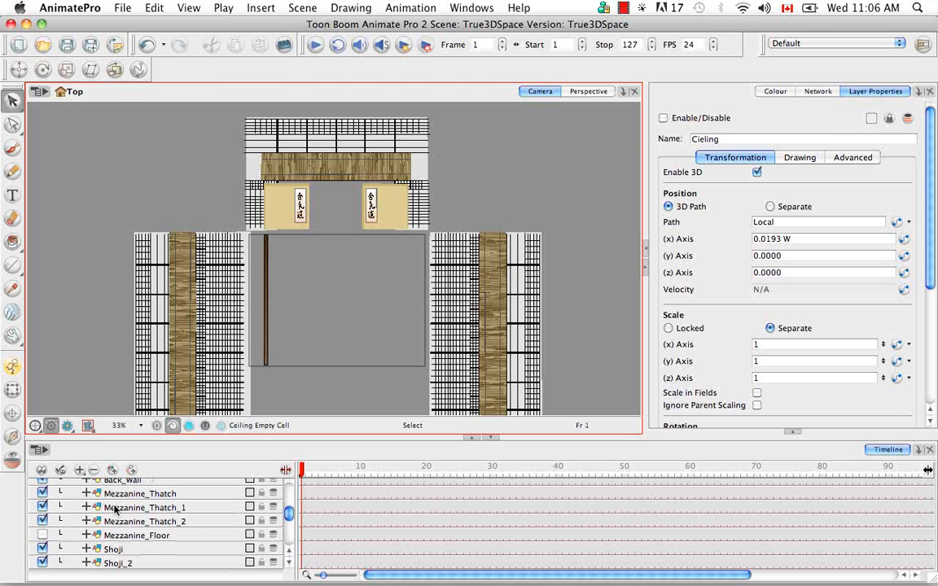
click(42, 493)
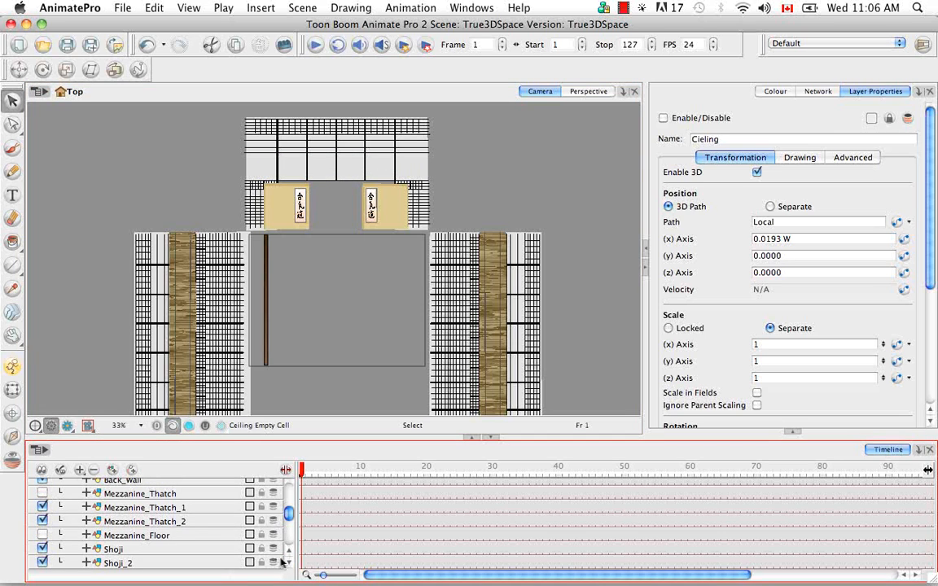
click(289, 550)
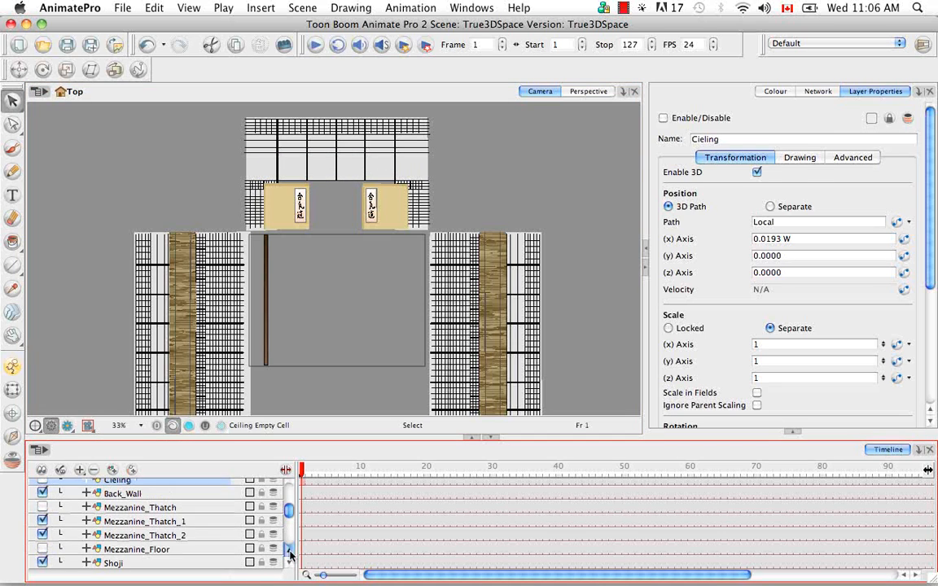
click(42, 493)
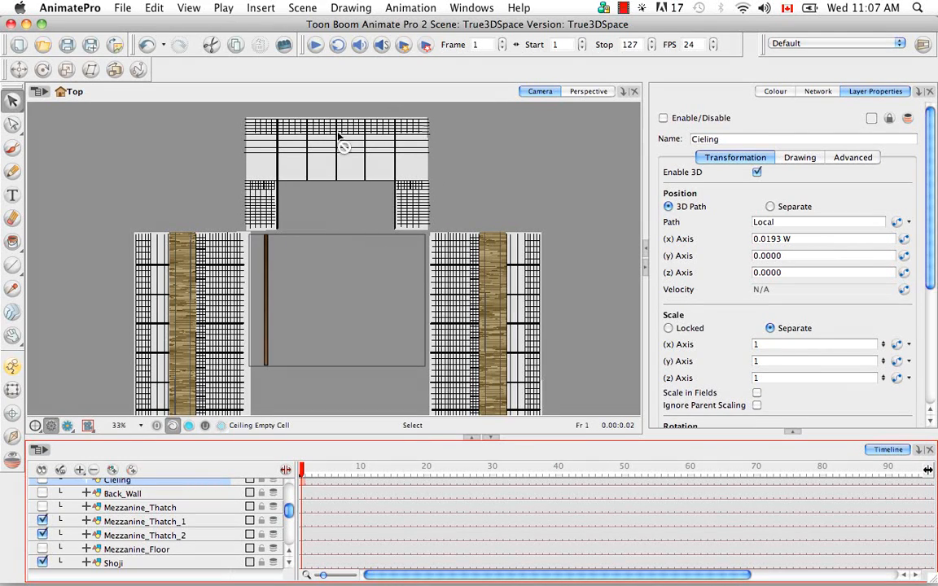
Step: Show the Mezzanine_Floor, Mezzanine_Thatch, Back_Wall, Cieling and Floor layers again
click(43, 548)
click(42, 507)
click(42, 494)
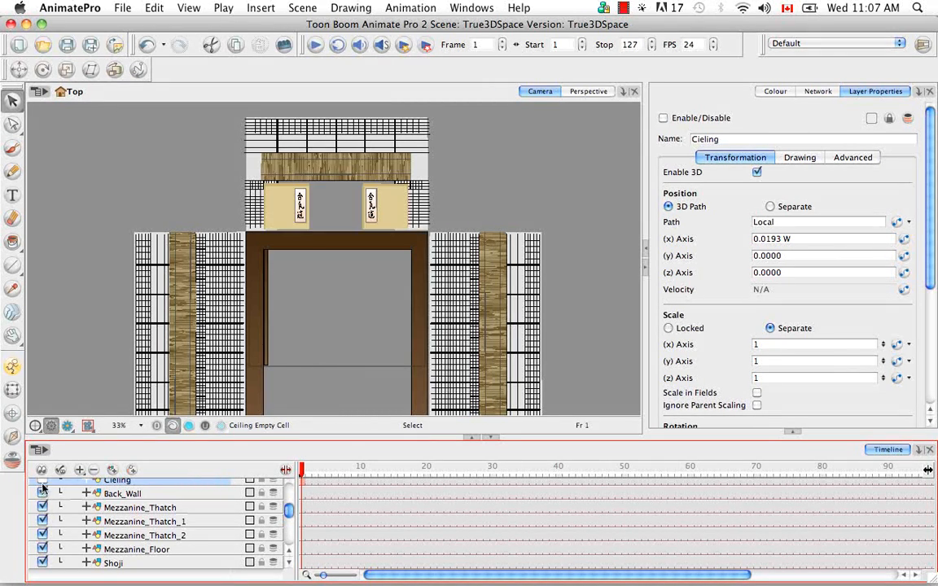
click(42, 481)
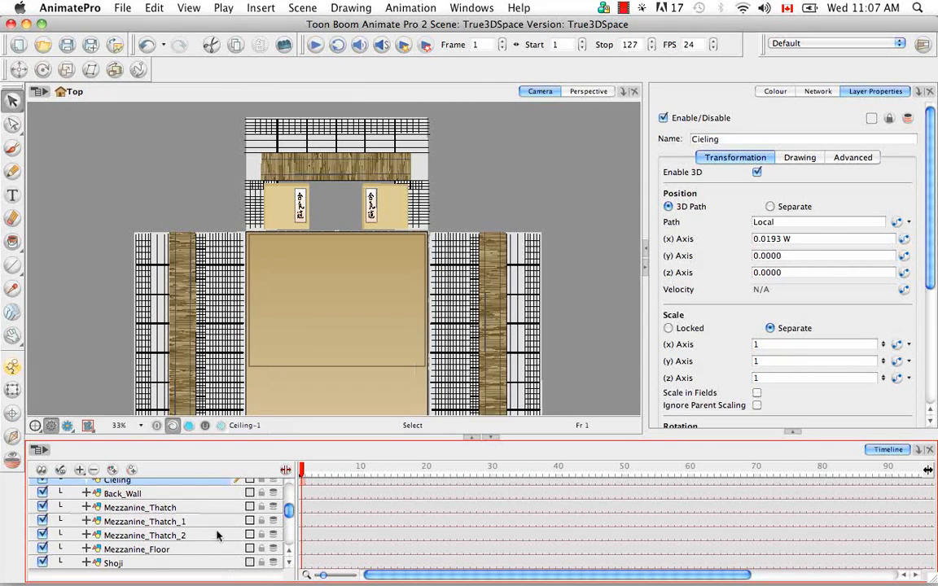
click(289, 563)
click(290, 564)
click(289, 563)
click(290, 563)
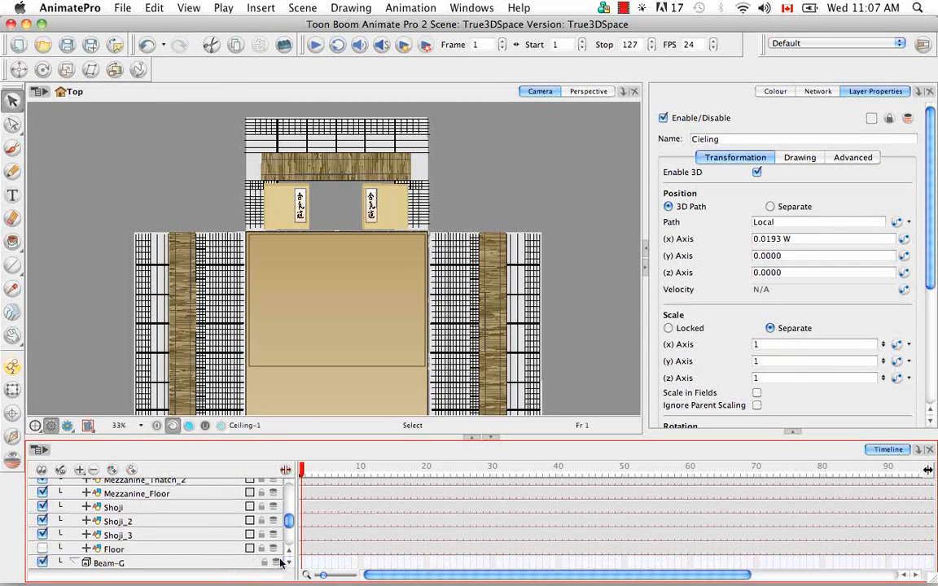
click(44, 549)
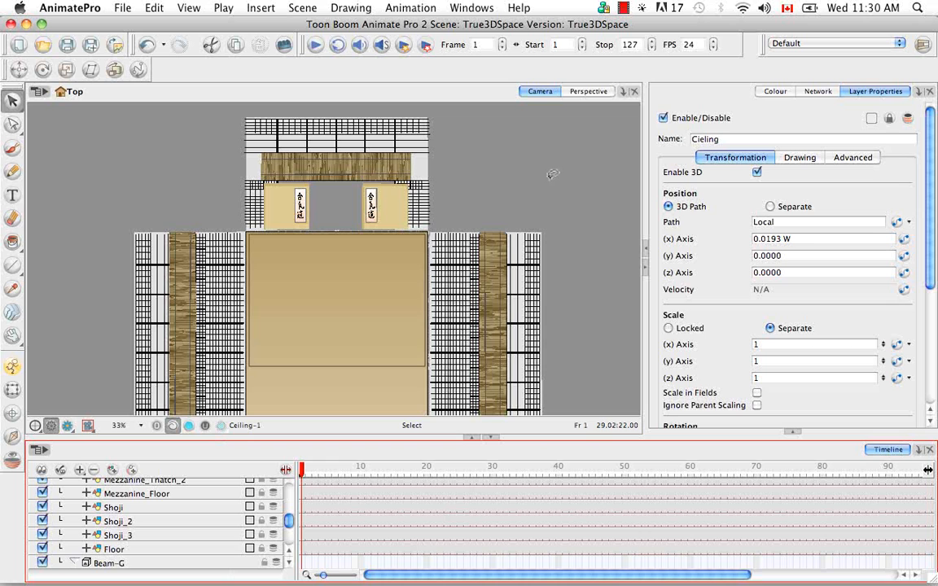
Step: Add Top and Side views together in a separate pane between the Camera view and the Layer Properties
click(918, 92)
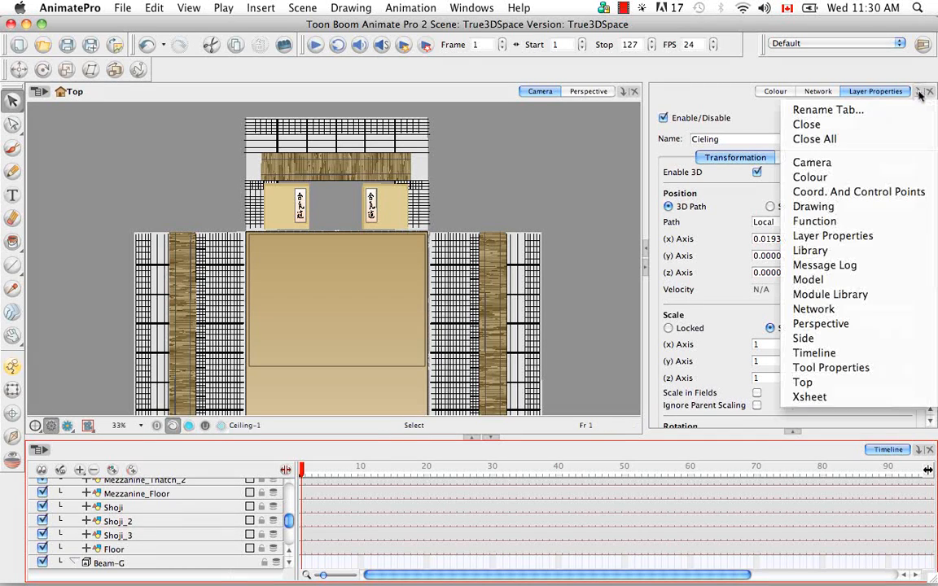
click(855, 382)
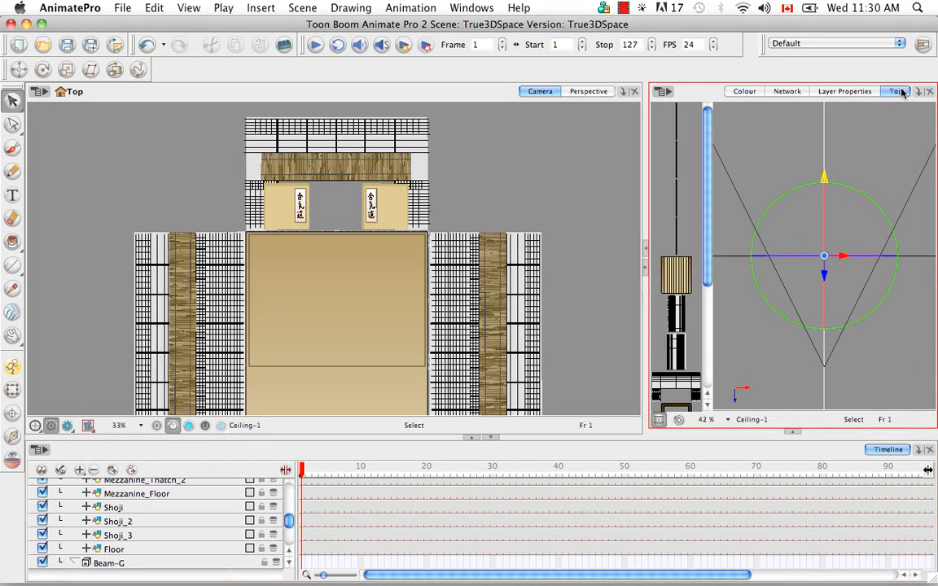
drag(896, 92, 648, 128)
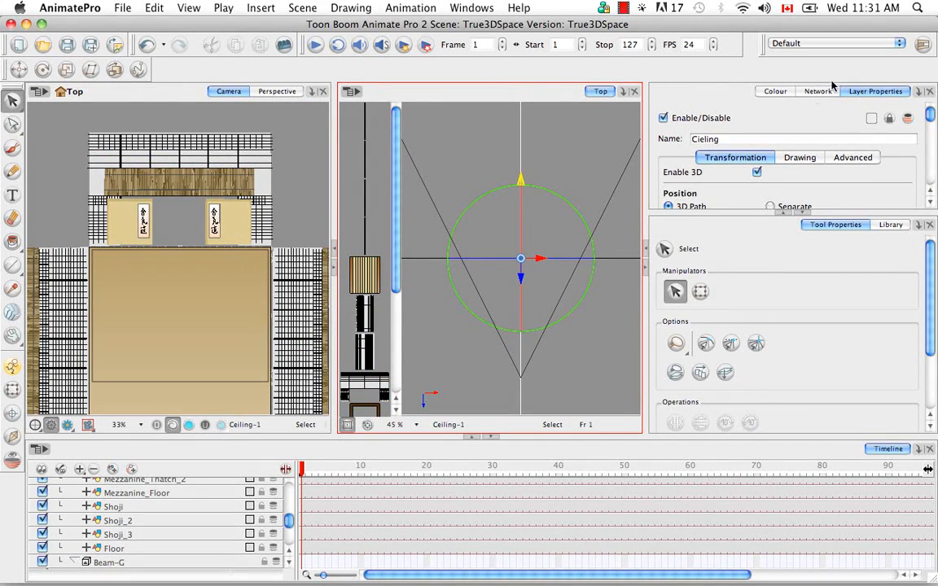
click(804, 212)
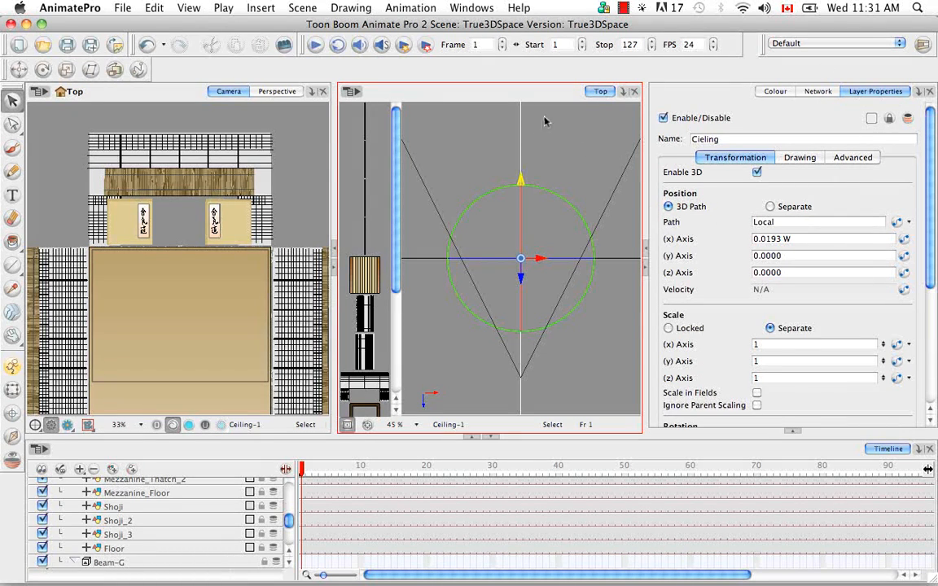
click(622, 93)
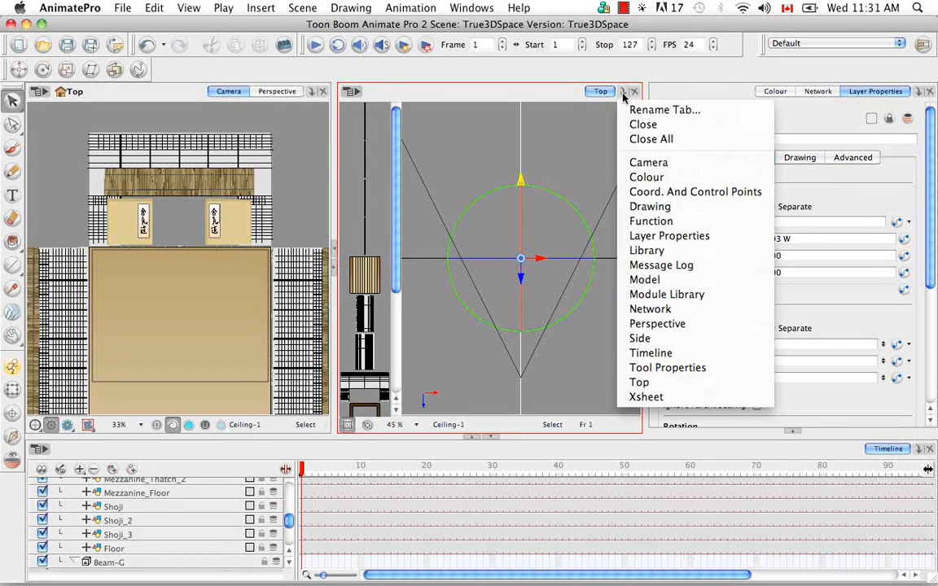
click(643, 340)
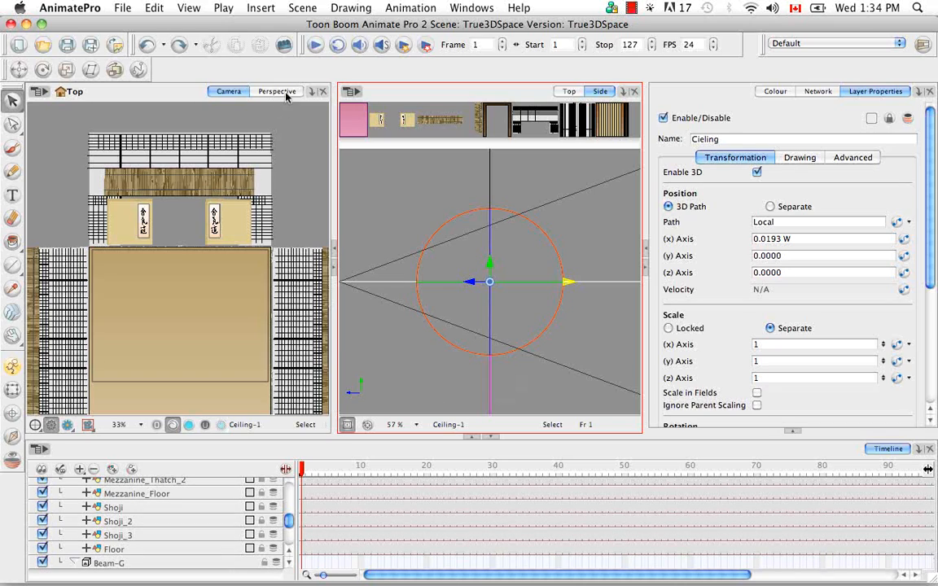
Step: In the Perspective view, rotate the Cieling layer 90 degrees about its x axis
click(285, 93)
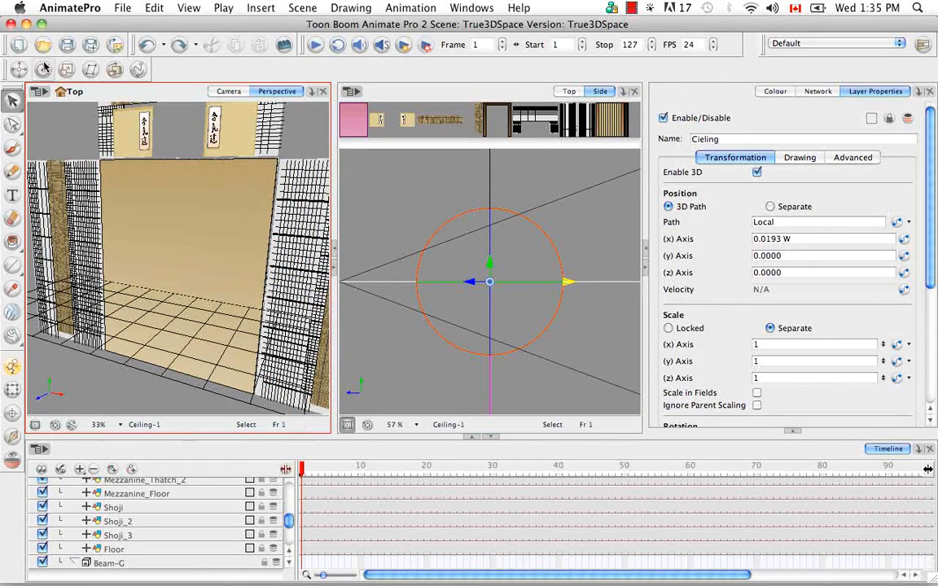
click(43, 69)
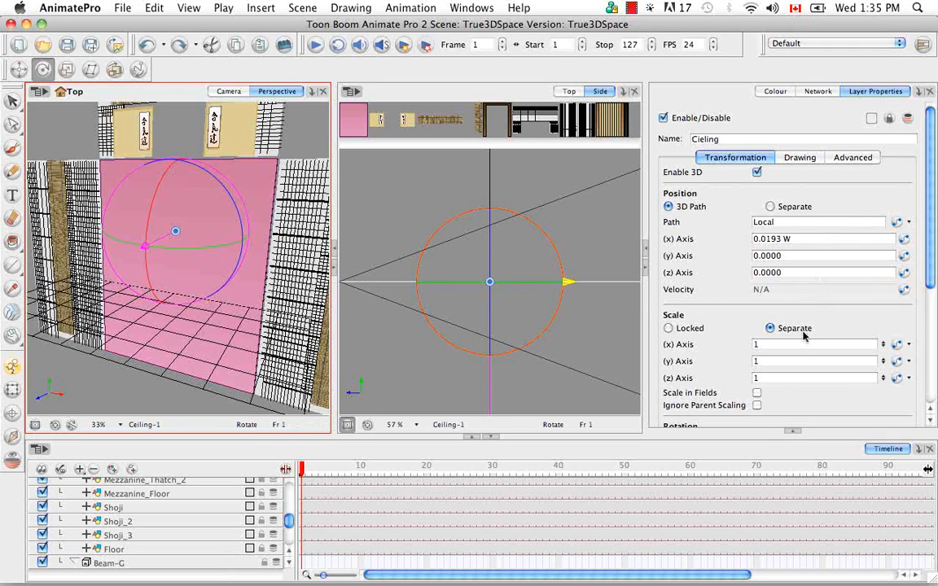
scroll(930, 199, down, 3)
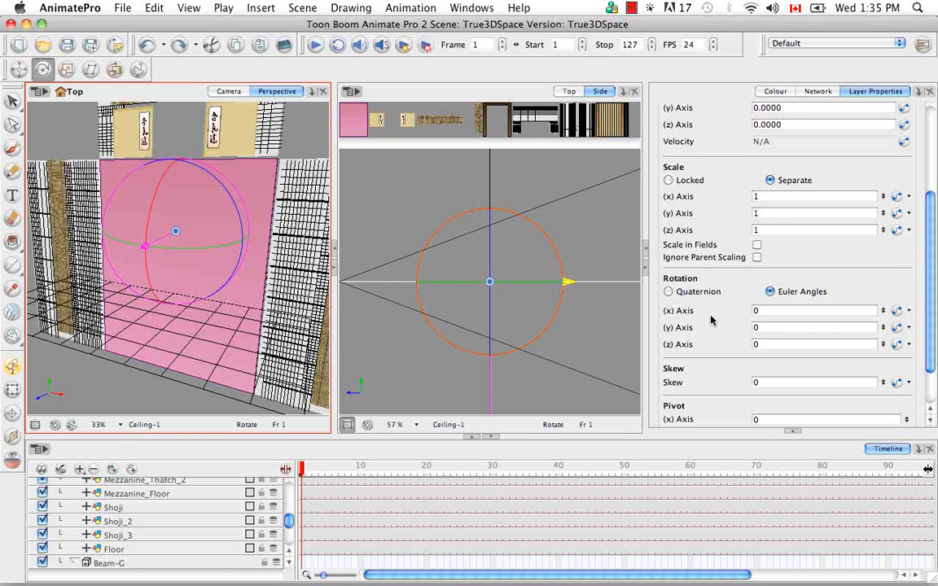
click(756, 310)
text(90)
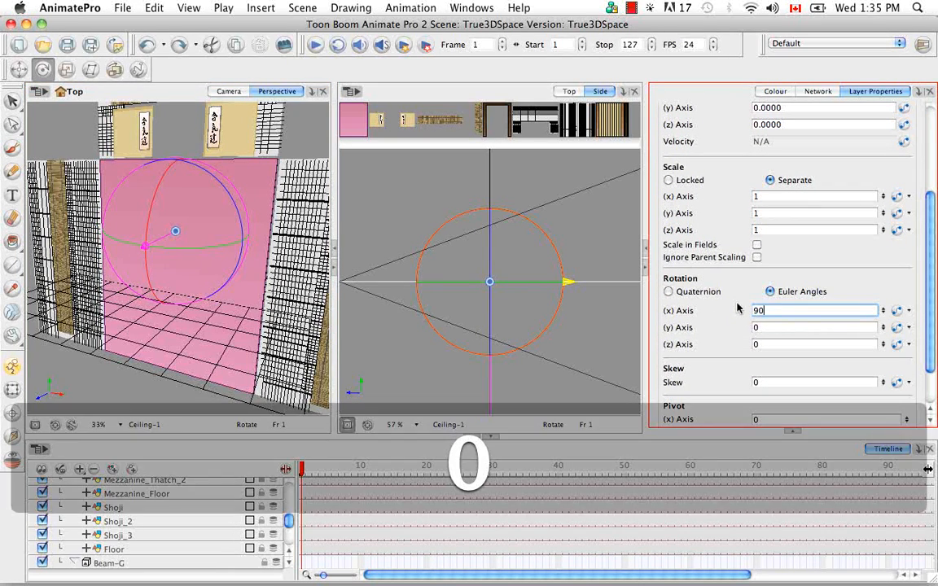
key(Return)
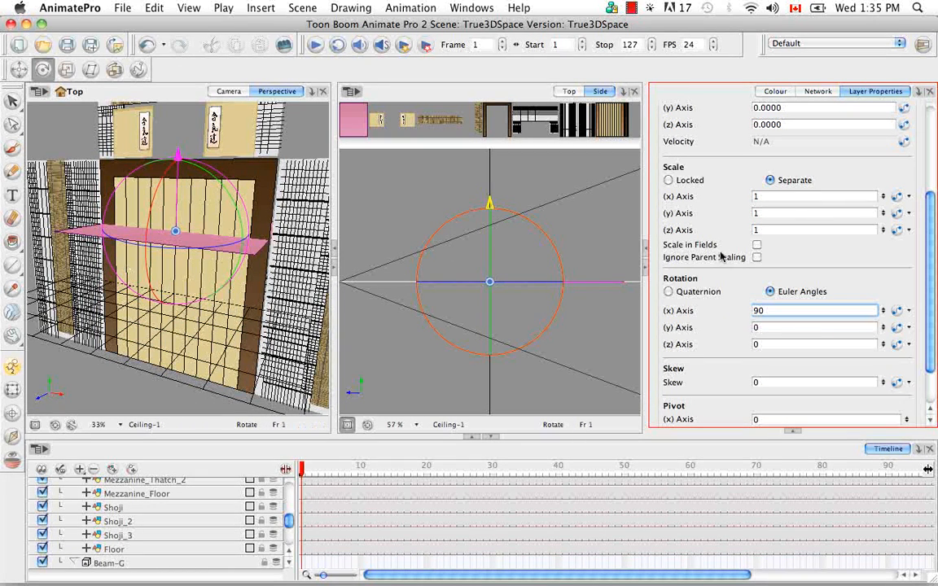
Step: Translate the Cieling layer straight up to the top edge of the walls, at about 12.58 N on the y axis
scroll(935, 173, up, 5)
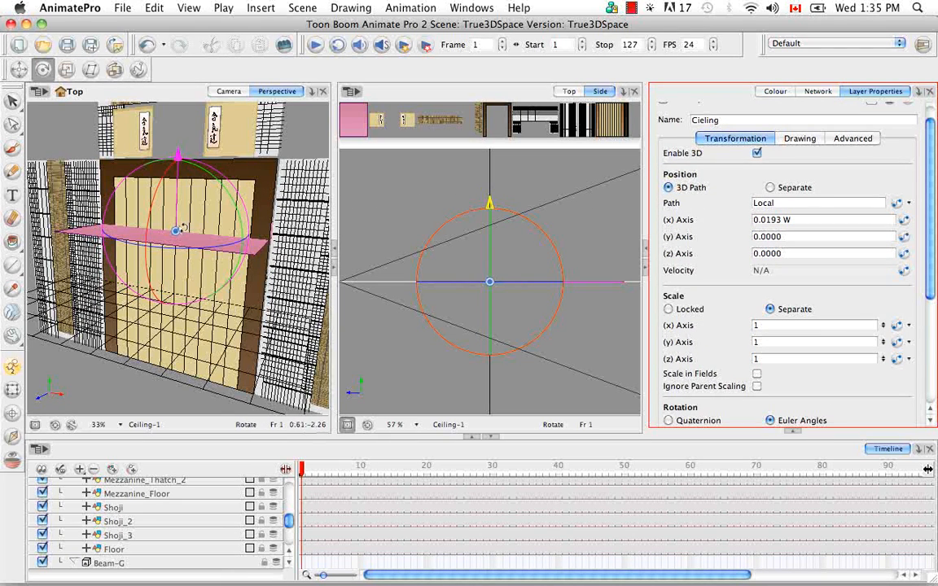
click(19, 70)
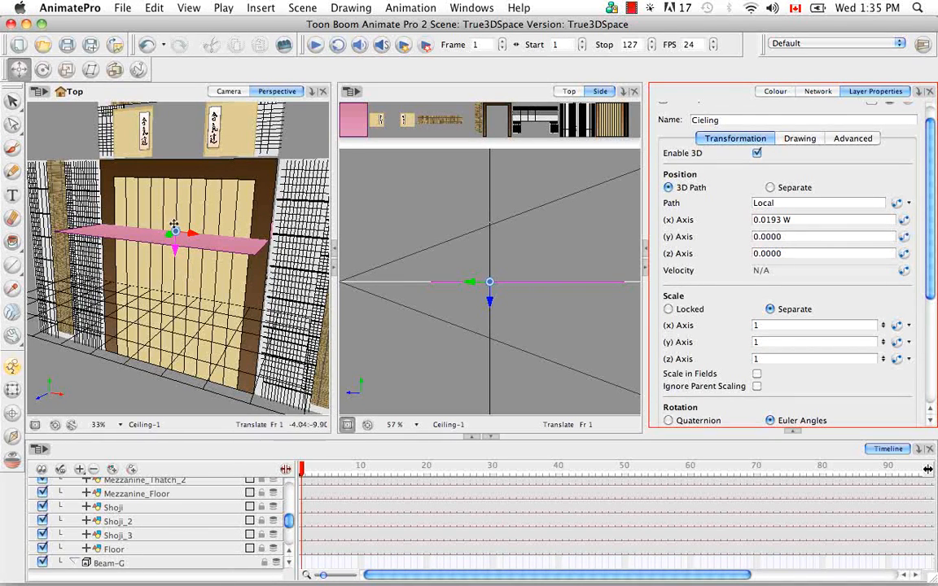
drag(175, 253, 174, 220)
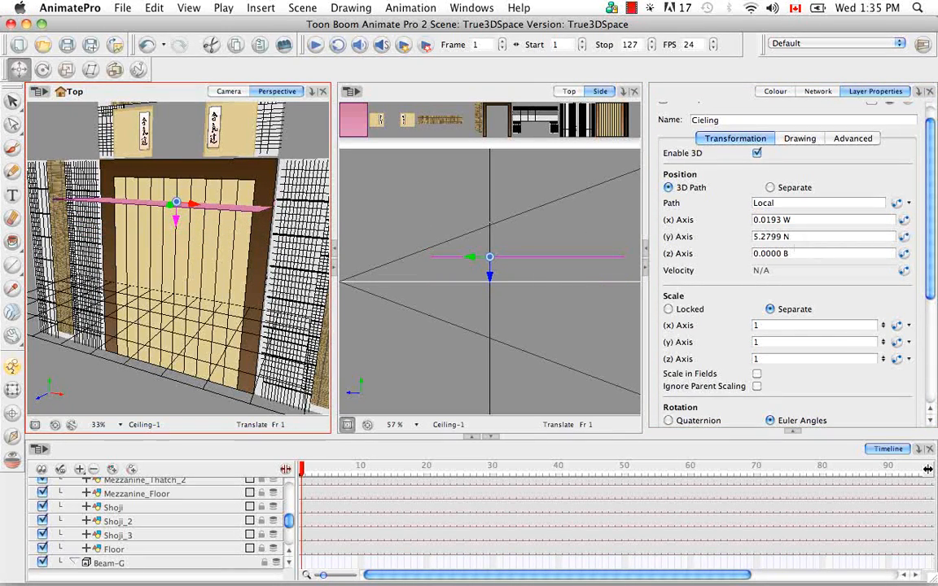
drag(175, 220, 178, 179)
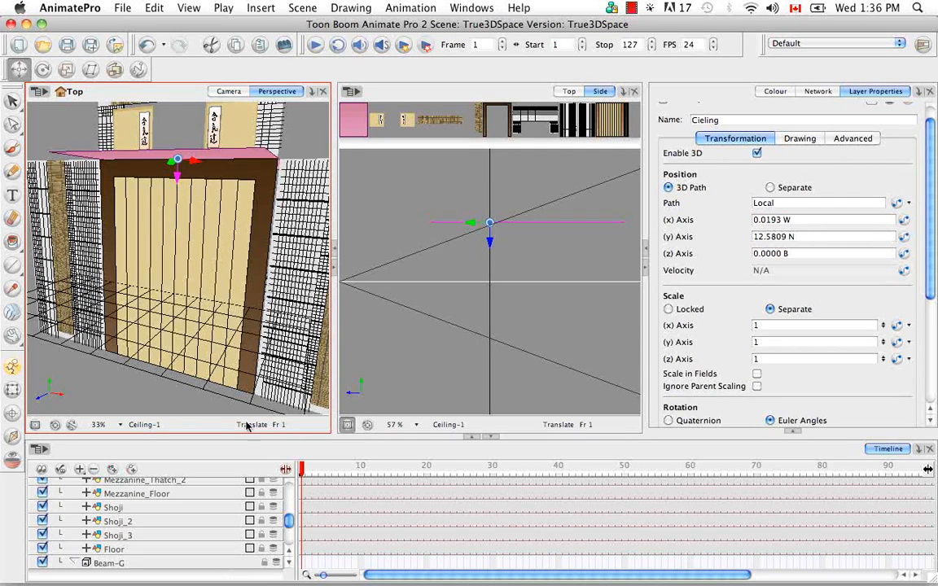
Step: Rotate the Floor layer 90 degrees about its x axis, undoing the stray freehand rotation in the Perspective view
click(172, 548)
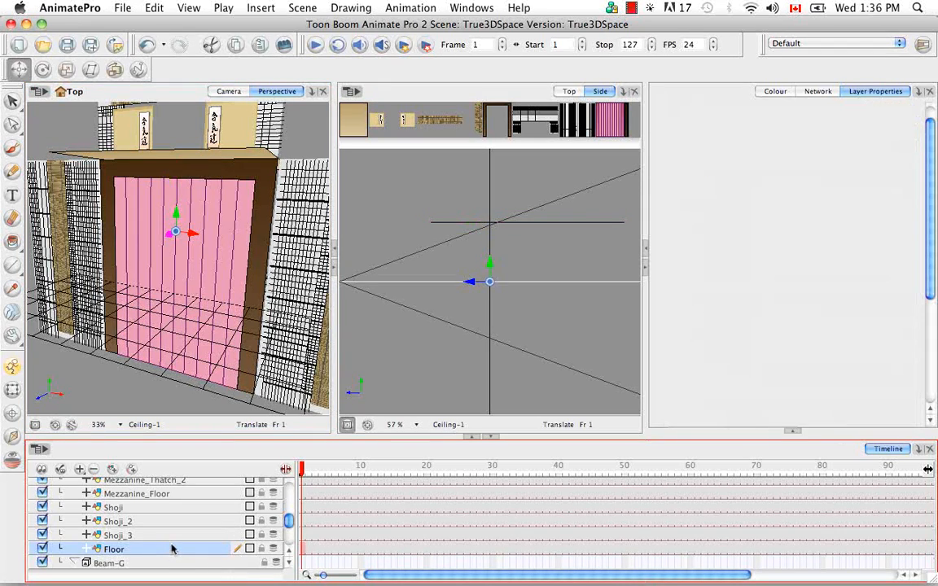
click(43, 70)
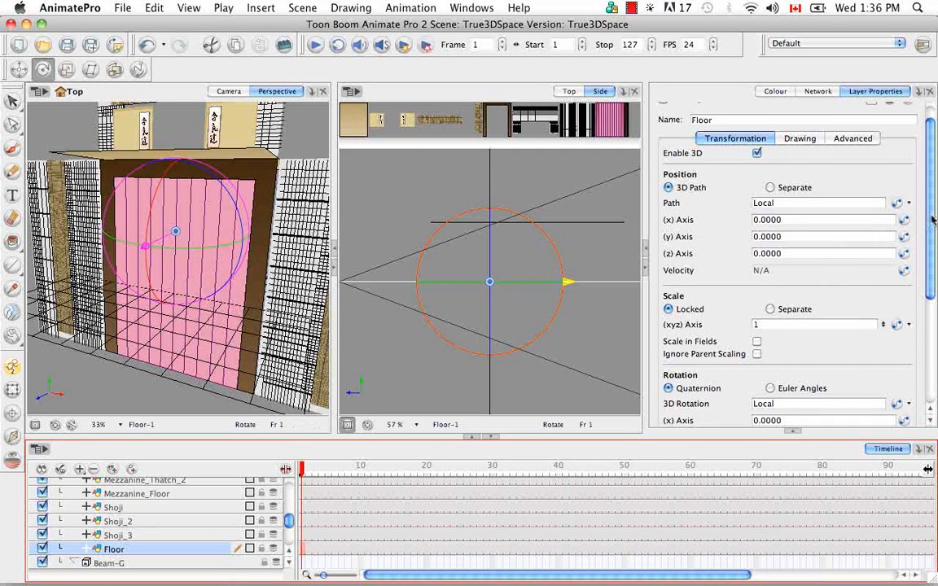
scroll(929, 255, down, 3)
drag(929, 254, 930, 259)
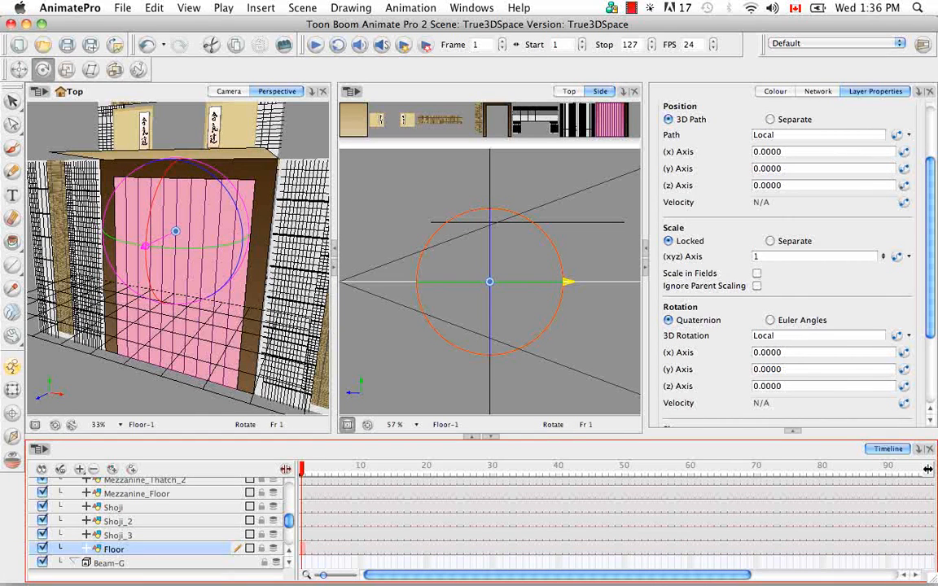
click(752, 352)
text(90)
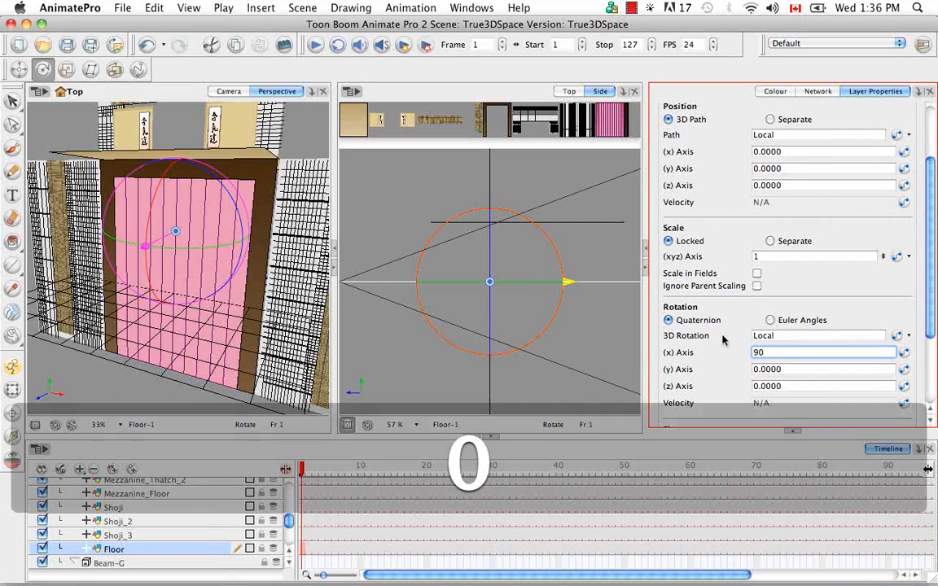
key(Return)
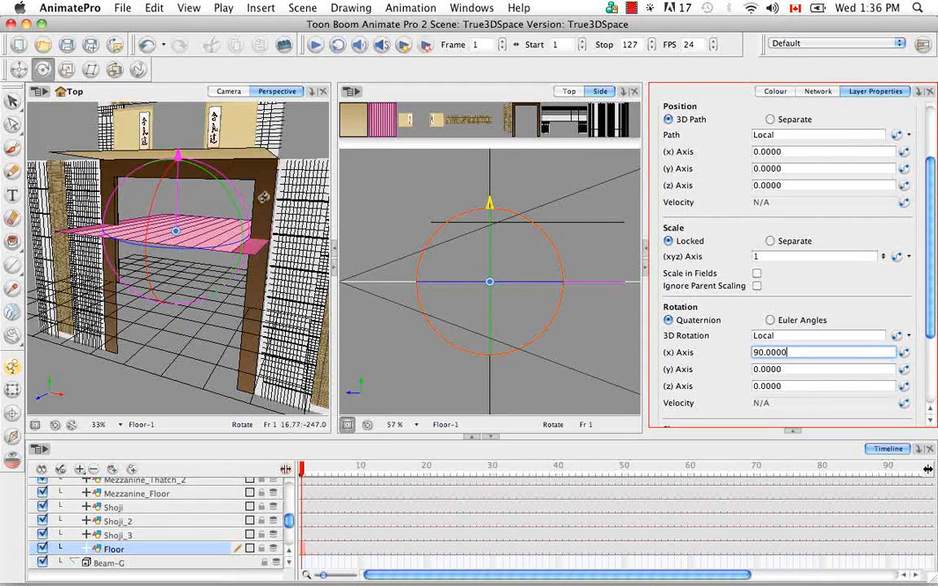
drag(264, 194, 237, 178)
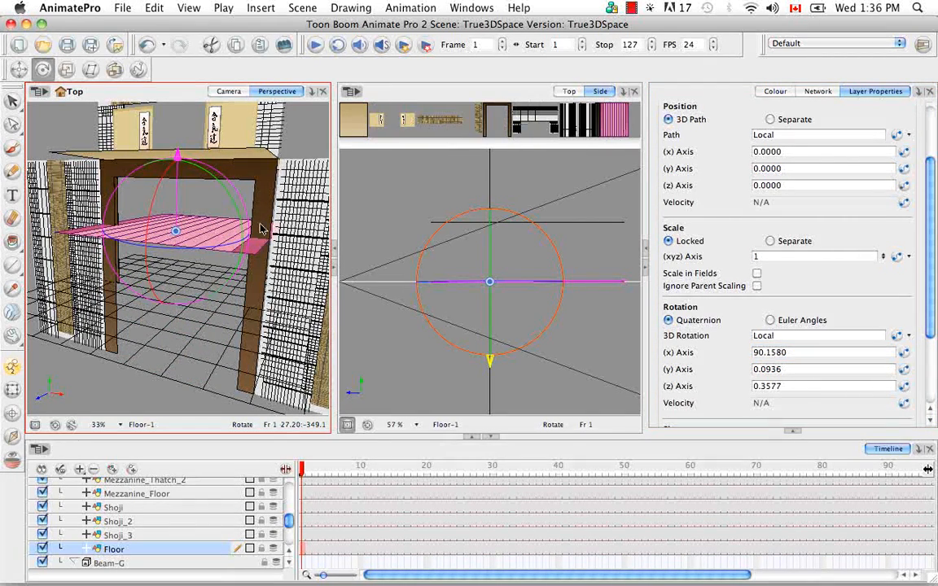
key(super+z)
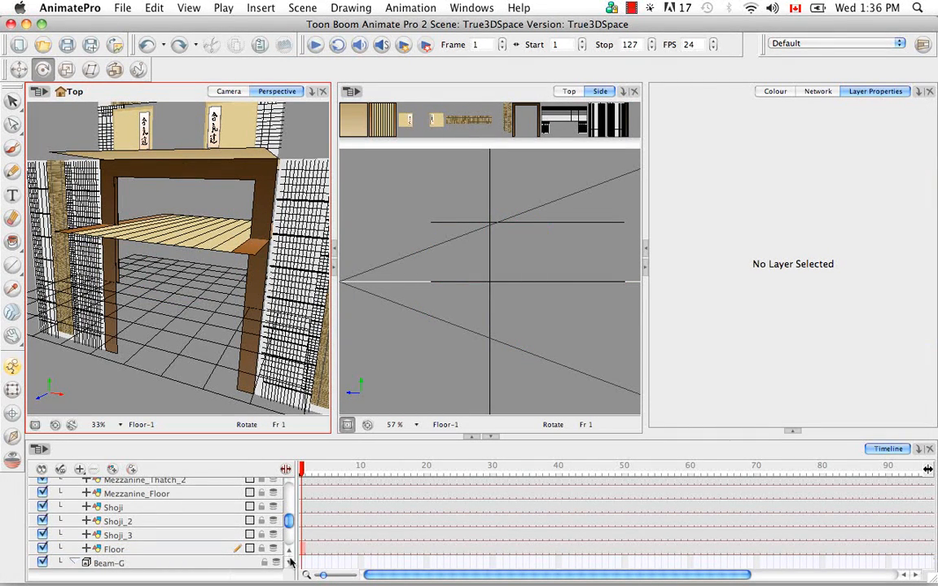
Step: Rotate the Mezzanine_Floor layer 90 degrees about its x axis so it lies horizontal
scroll(265, 505, up, 1)
click(191, 507)
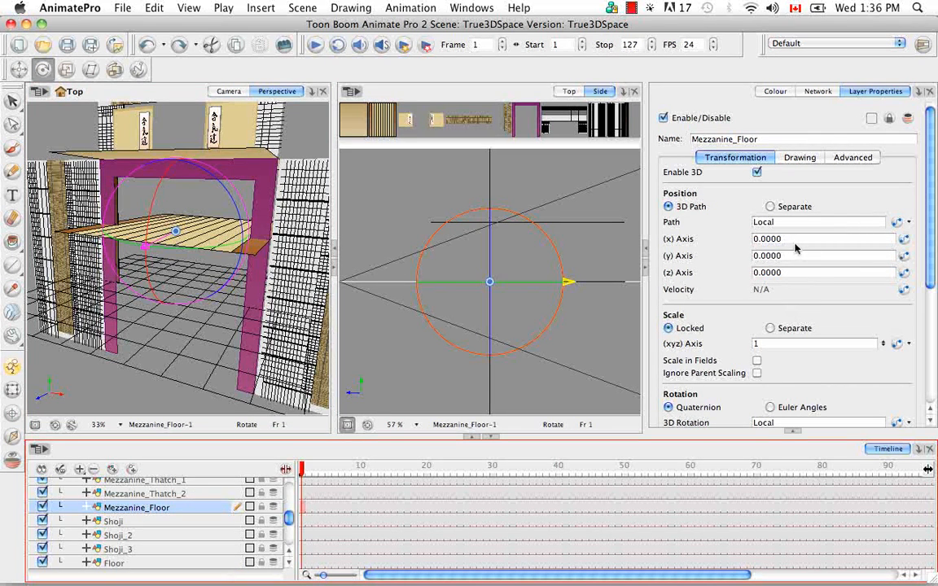
scroll(834, 244, down, 5)
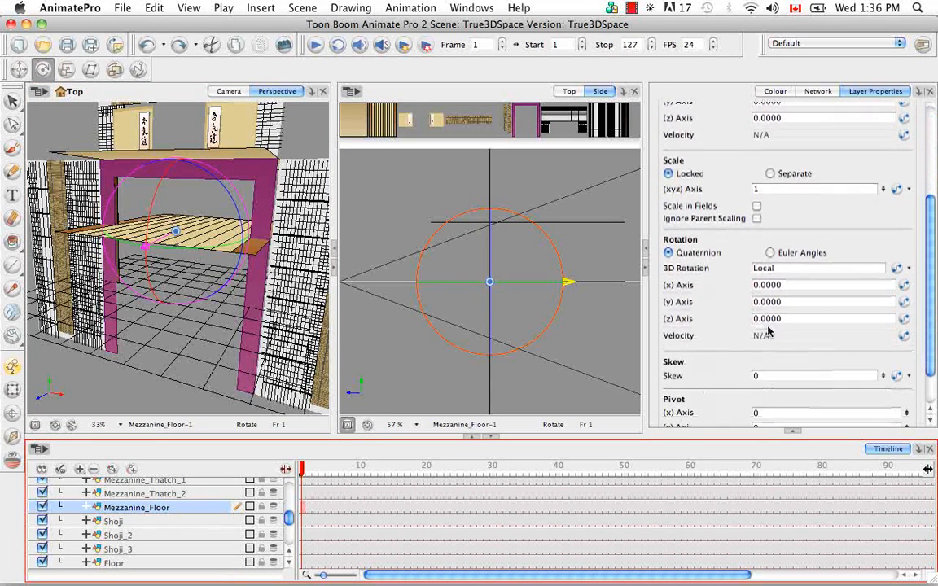
click(765, 285)
text(9)
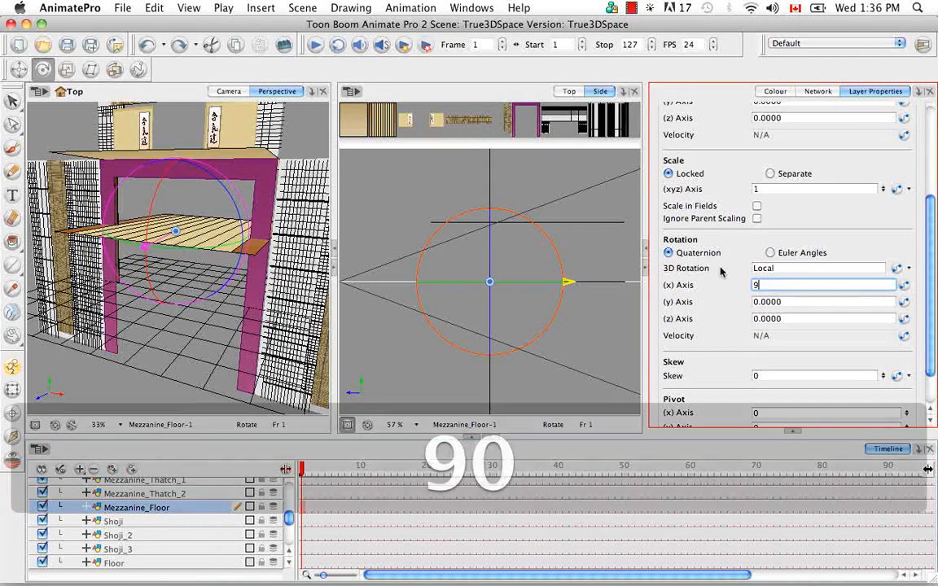
text(0)
key(Return)
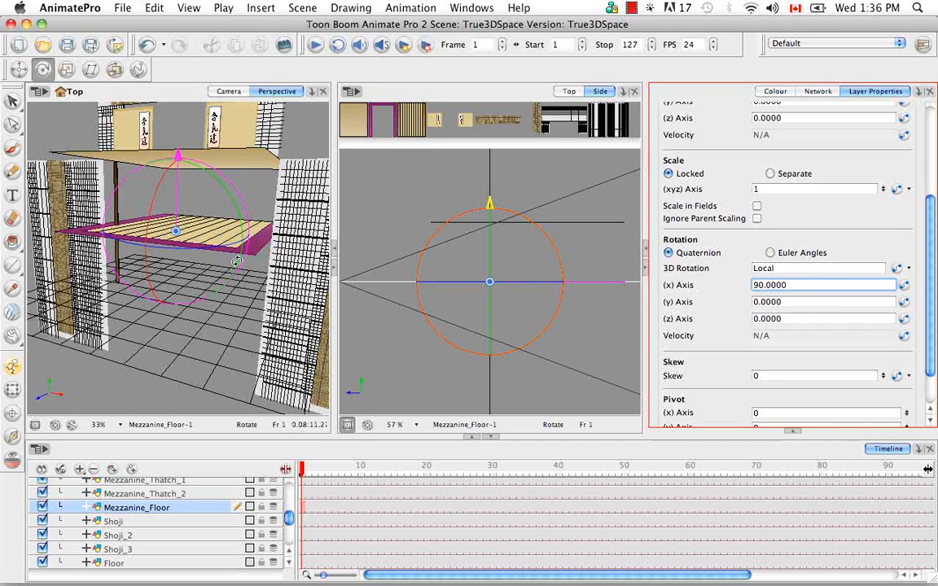
Step: Translate the Floor layer straight down towards the base of the walls, at about 16.5 S on the y axis
click(208, 557)
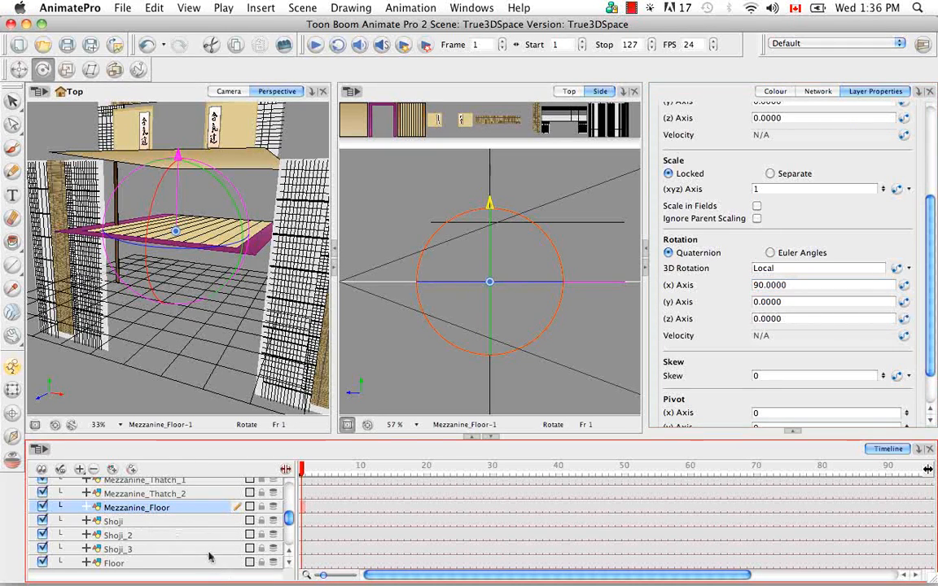
click(208, 565)
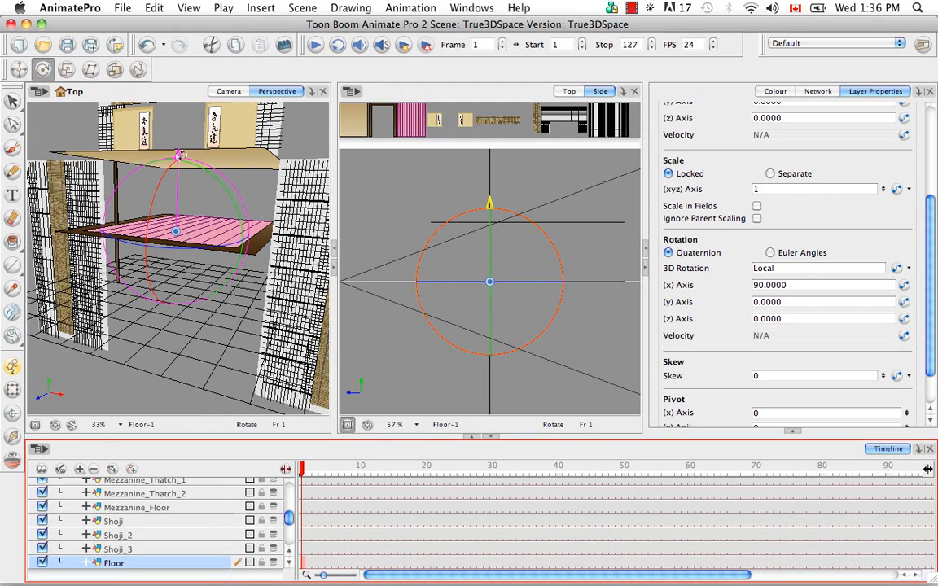
key(alt+2)
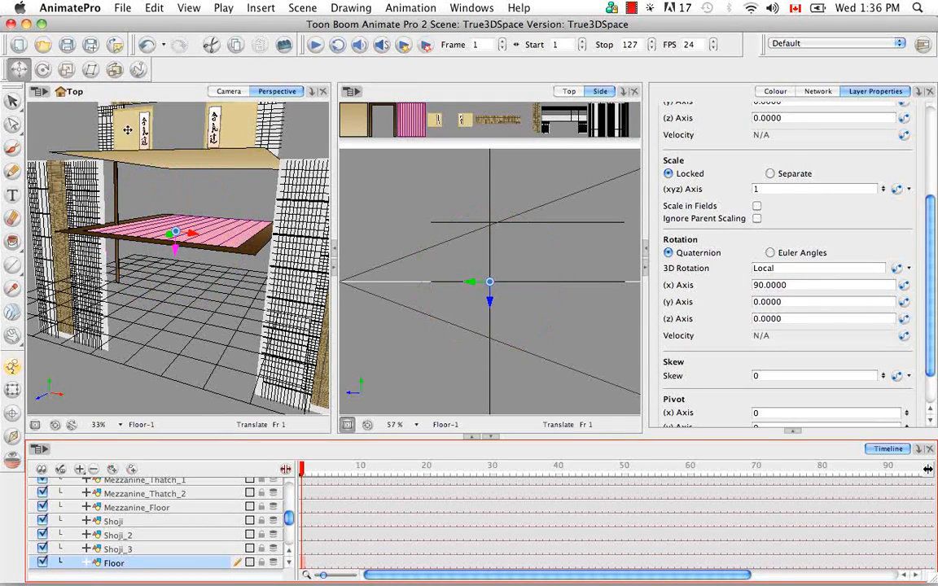
drag(176, 254, 178, 342)
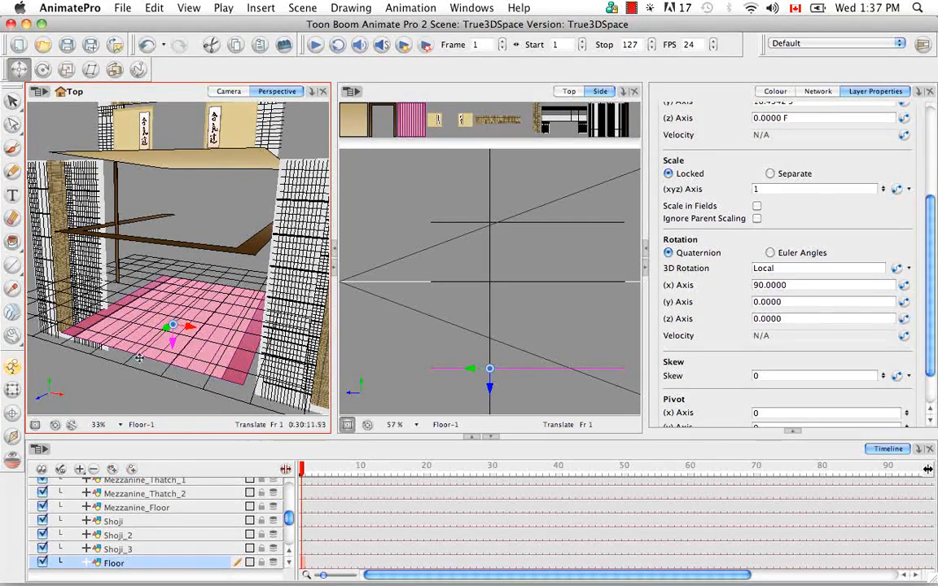
drag(173, 347, 174, 337)
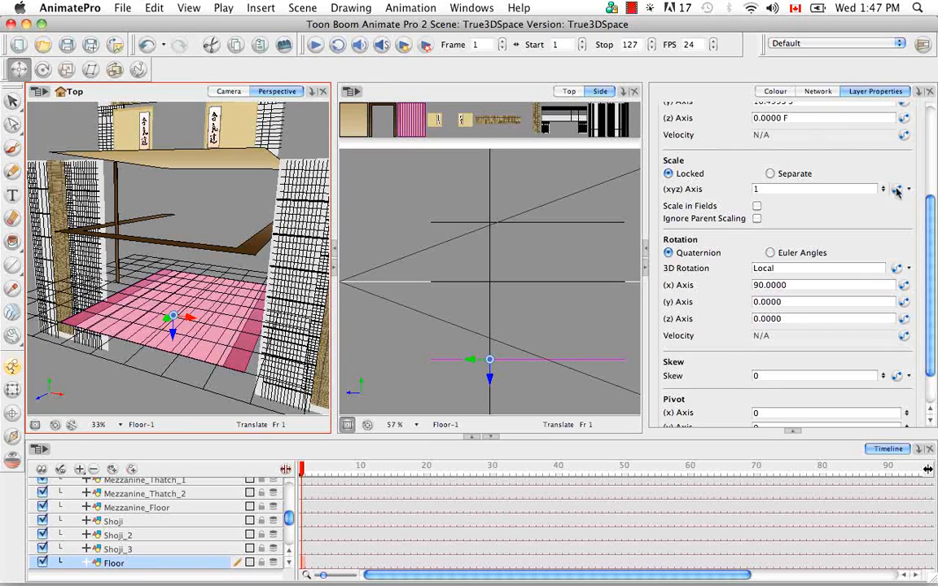
drag(933, 212, 935, 116)
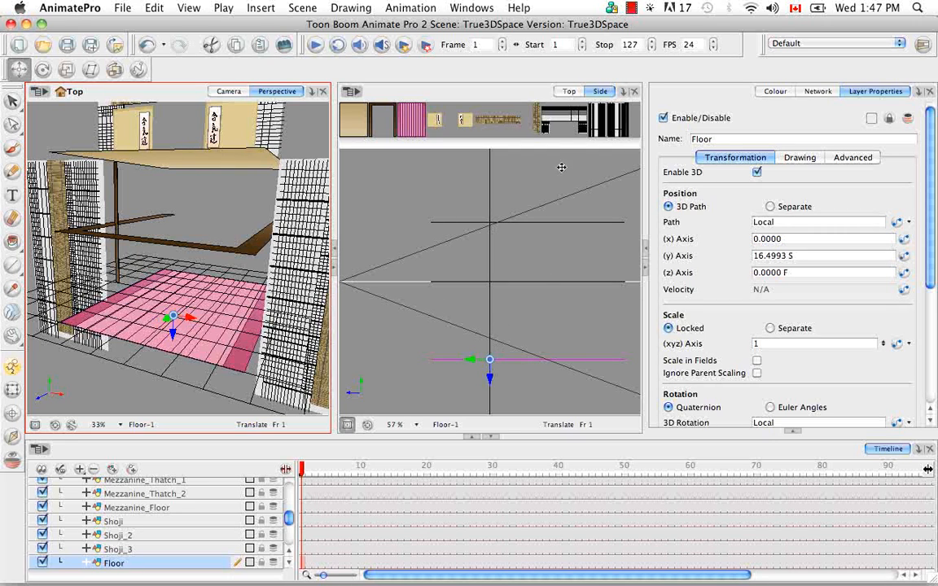
click(570, 91)
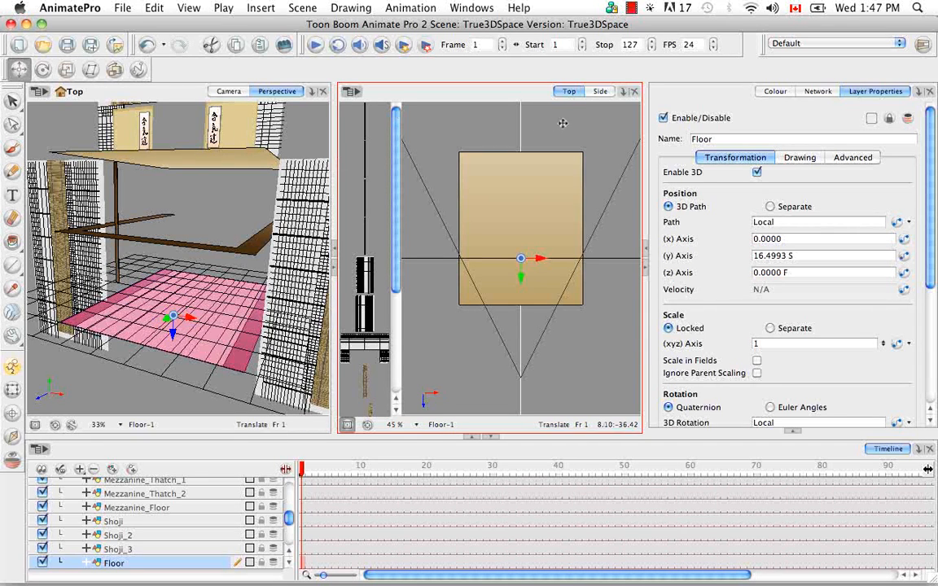
click(600, 91)
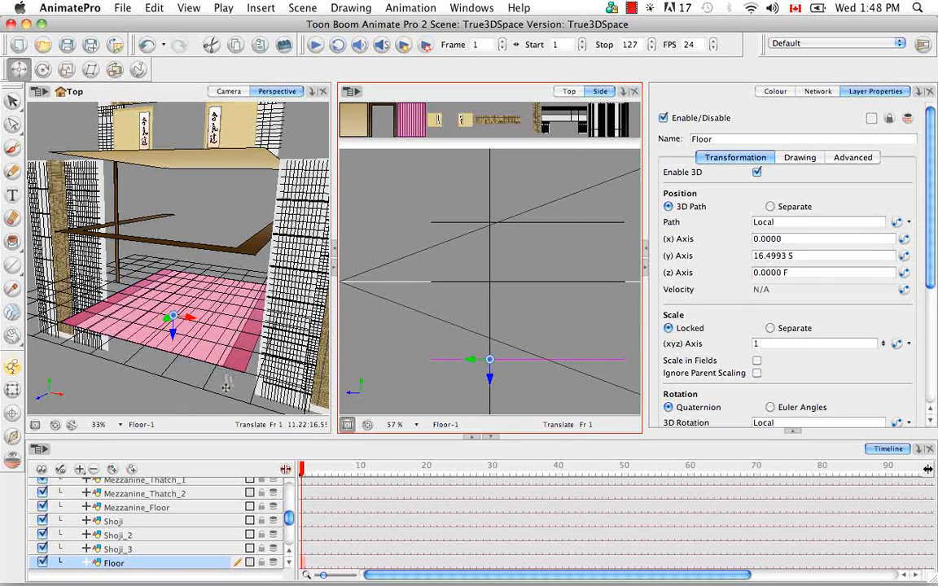
Step: Switch the Shoji_2 layer's rotation to Euler Angles and set its x-axis rotation to 90 degrees
click(116, 536)
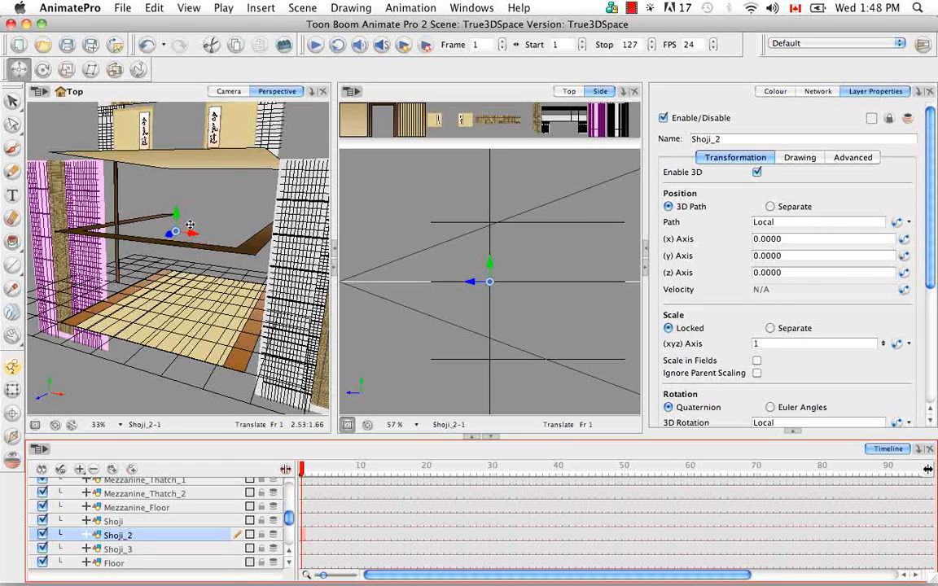
drag(932, 241, 927, 309)
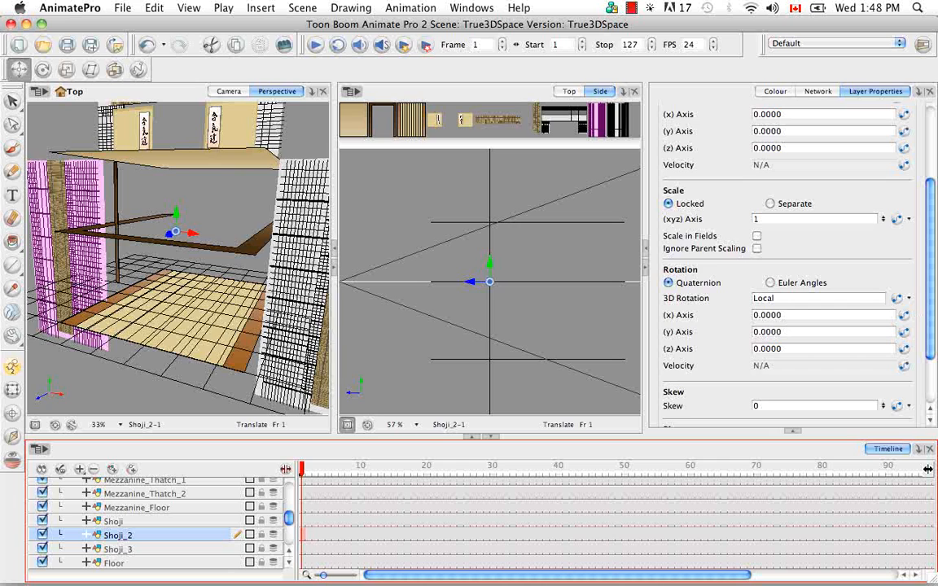
click(758, 316)
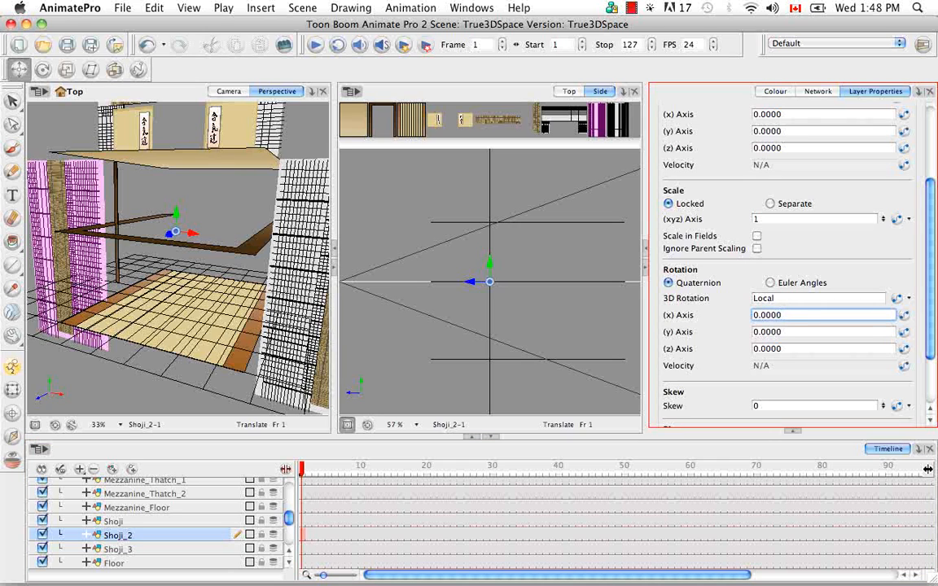
click(771, 284)
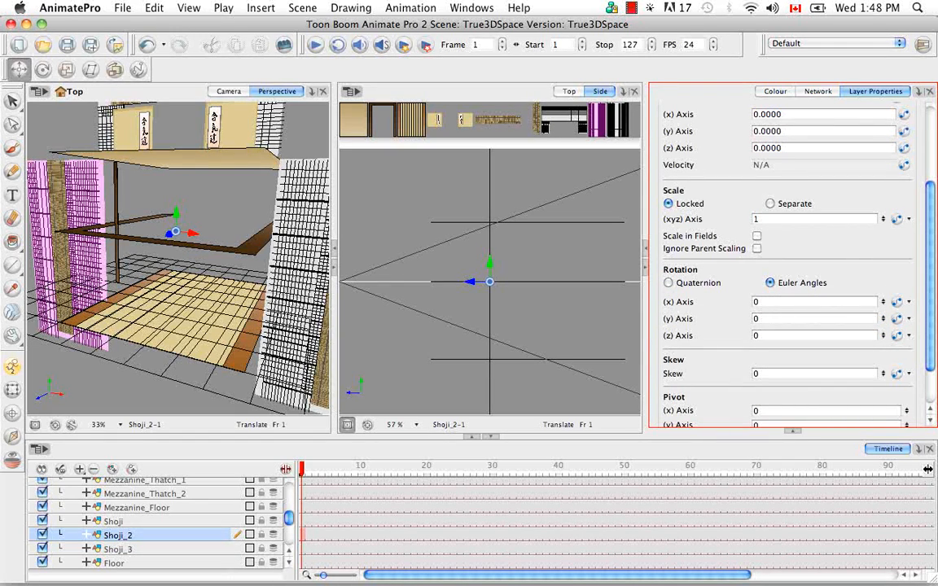
drag(763, 302, 721, 288)
text(90)
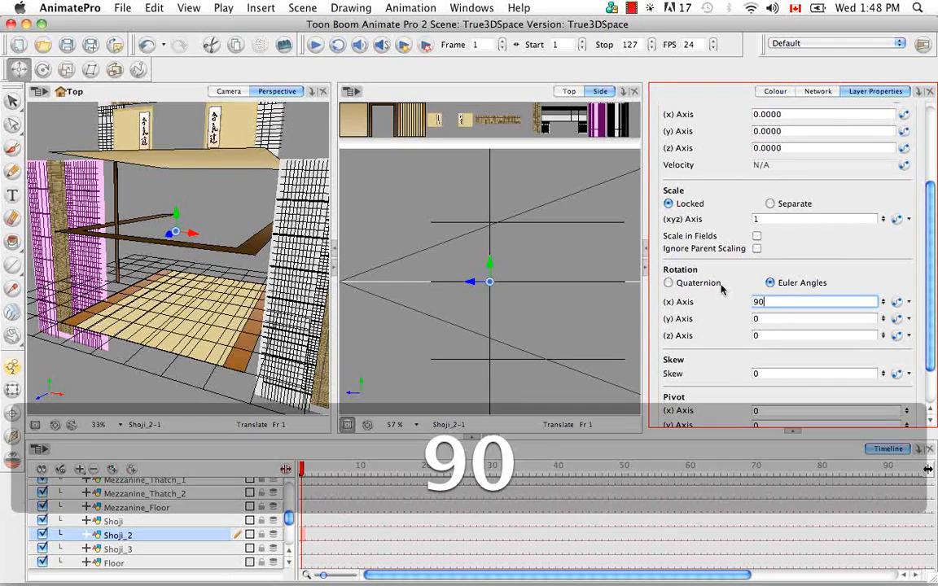
key(Return)
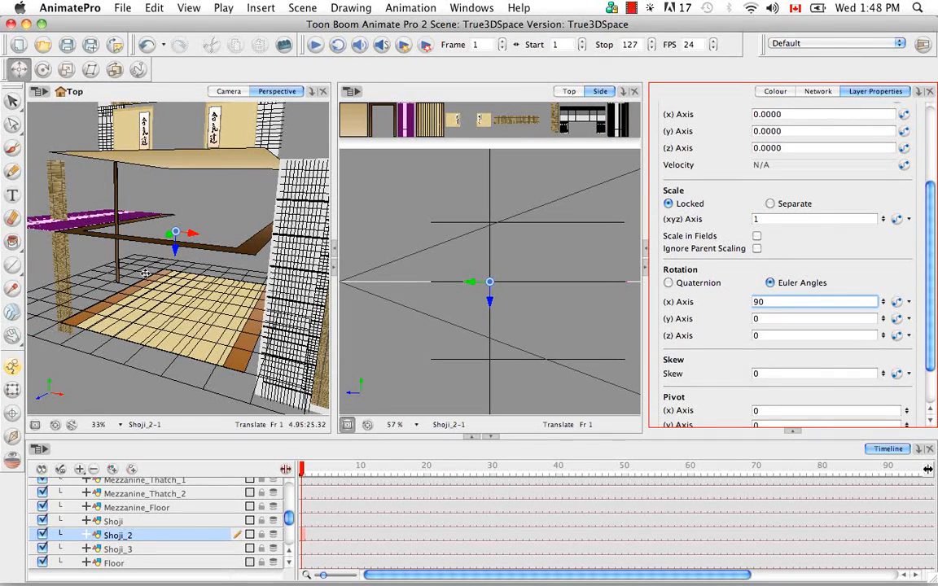
Step: Set the Shoji_2 layer's z-axis rotation to 90 degrees to turn it into a side wall
click(46, 70)
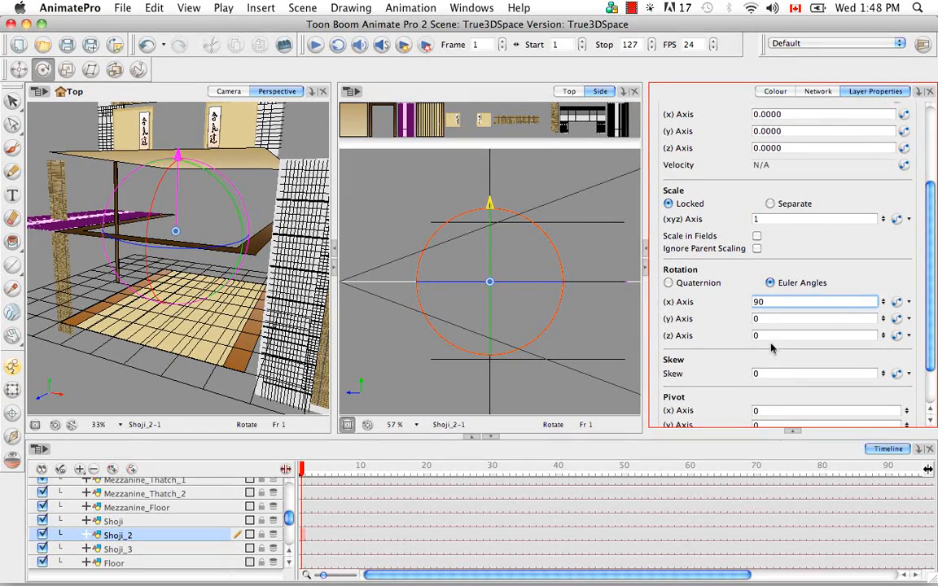
key(Tab)
key(Tab)
text(90)
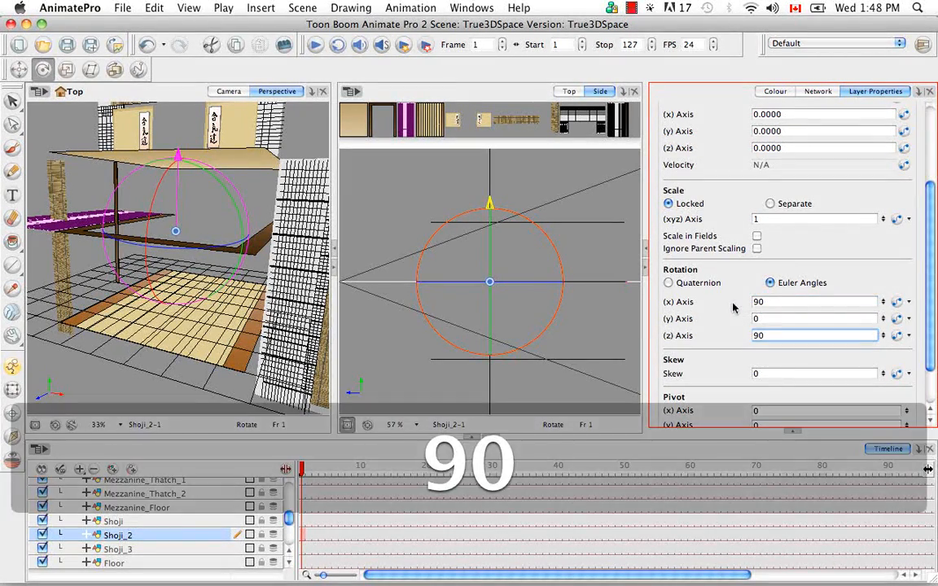
key(Return)
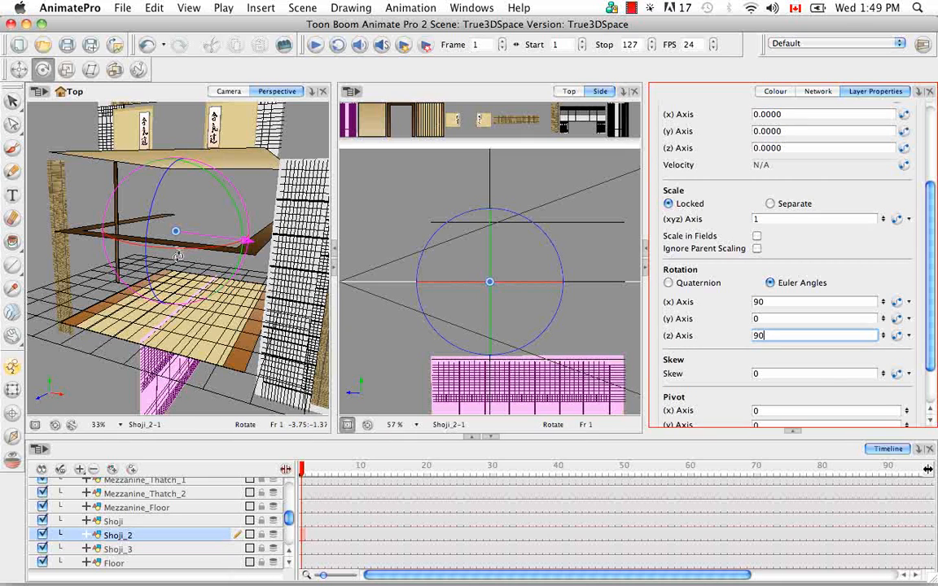
Step: Translate the Shoji_2 layer up and over to the floor's left edge, at about 12.44 W and 20.09 N
scroll(933, 189, up, 2)
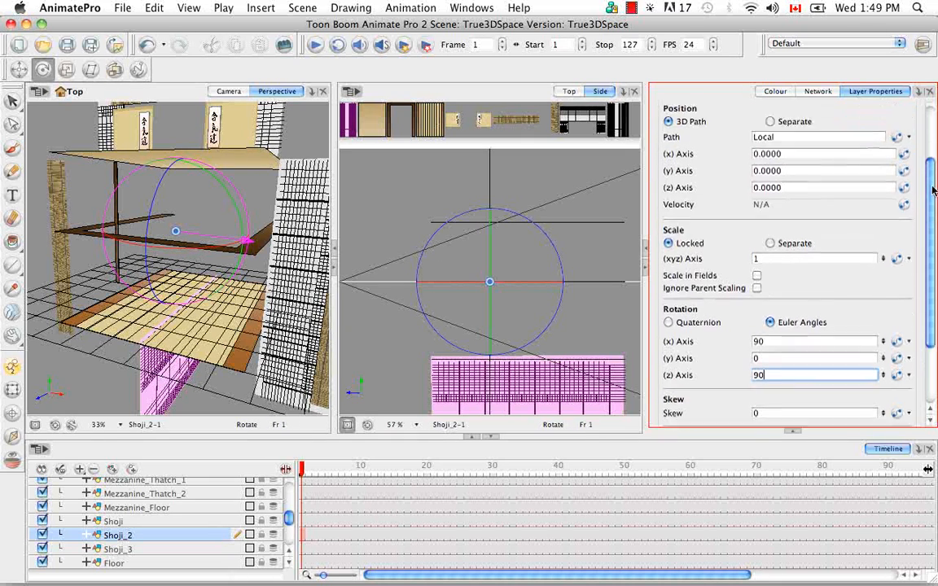
scroll(934, 189, up, 4)
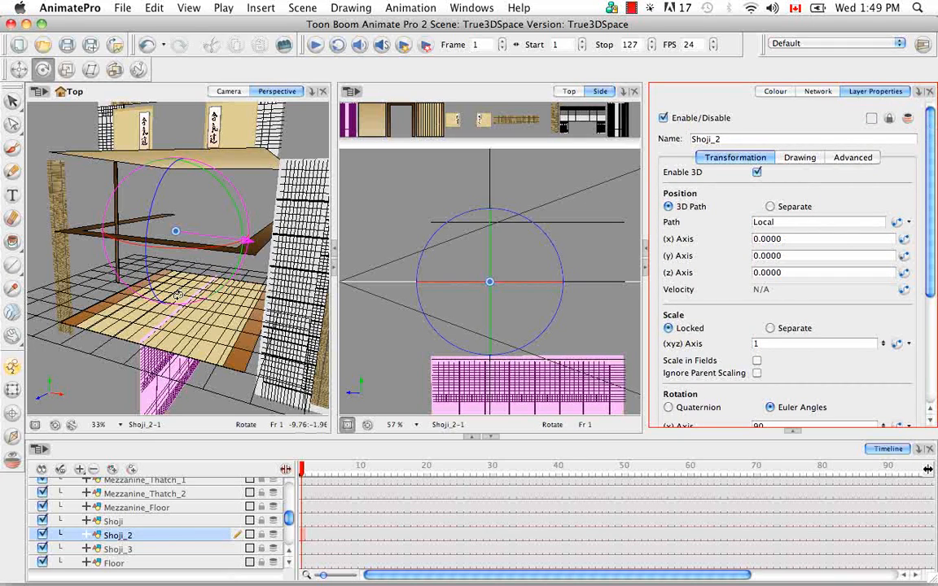
click(19, 70)
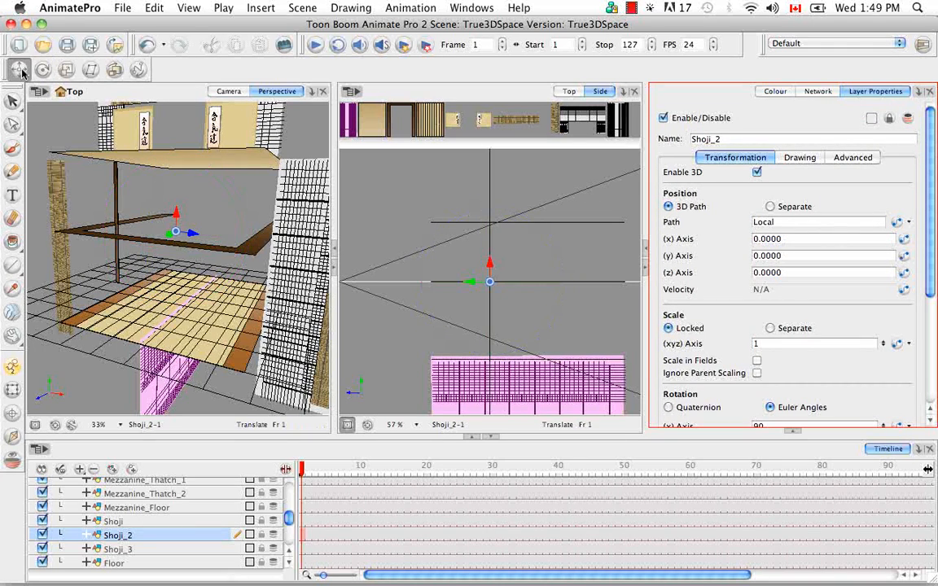
click(178, 209)
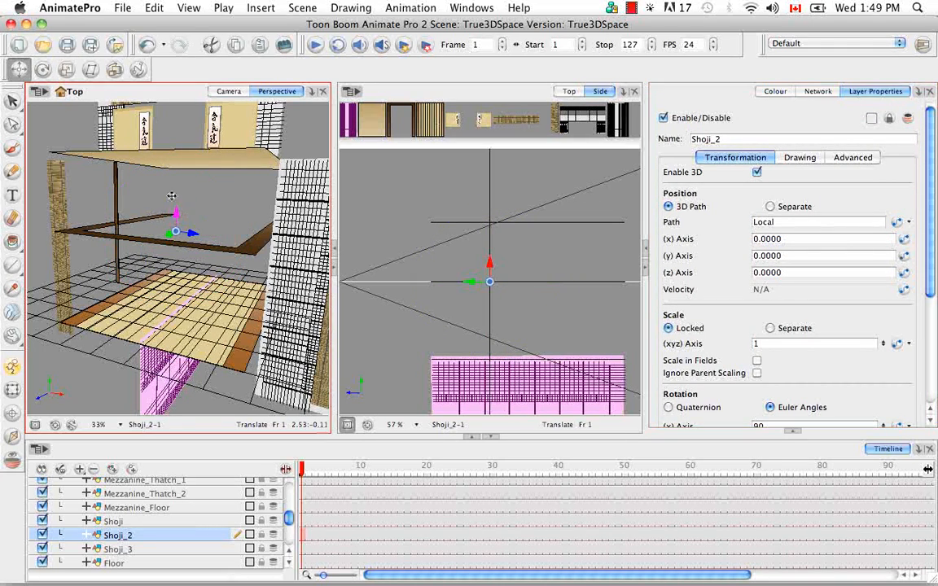
drag(178, 214, 107, 119)
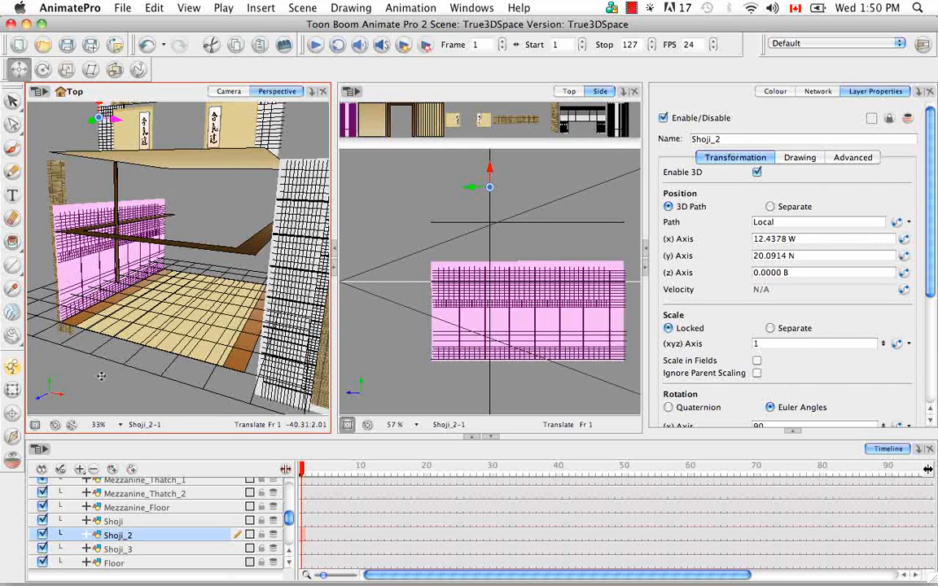
Step: Switch the Shoji_3 layer's rotation to Euler Angles and set its x-axis rotation to 90 degrees
click(140, 549)
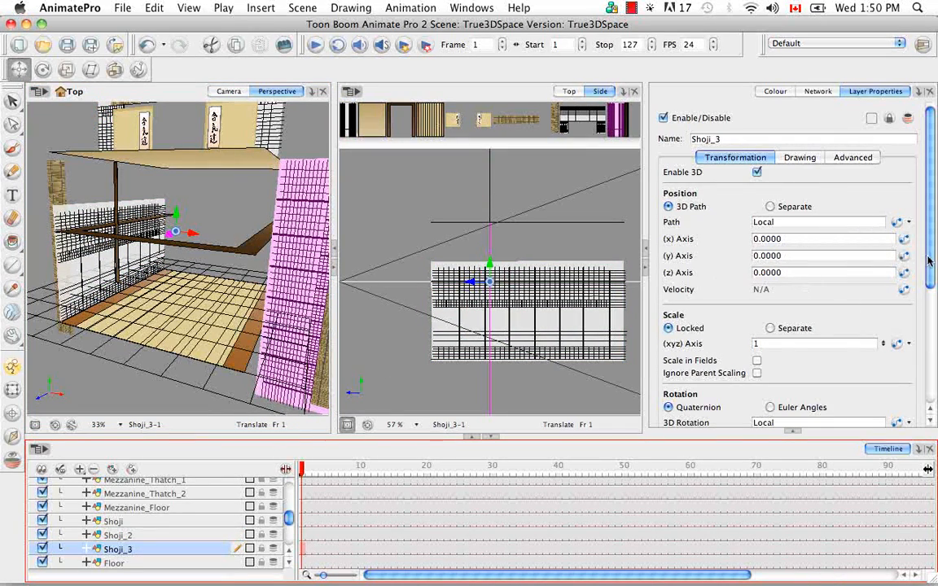
scroll(896, 285, down, 5)
scroll(935, 328, down, 2)
click(770, 266)
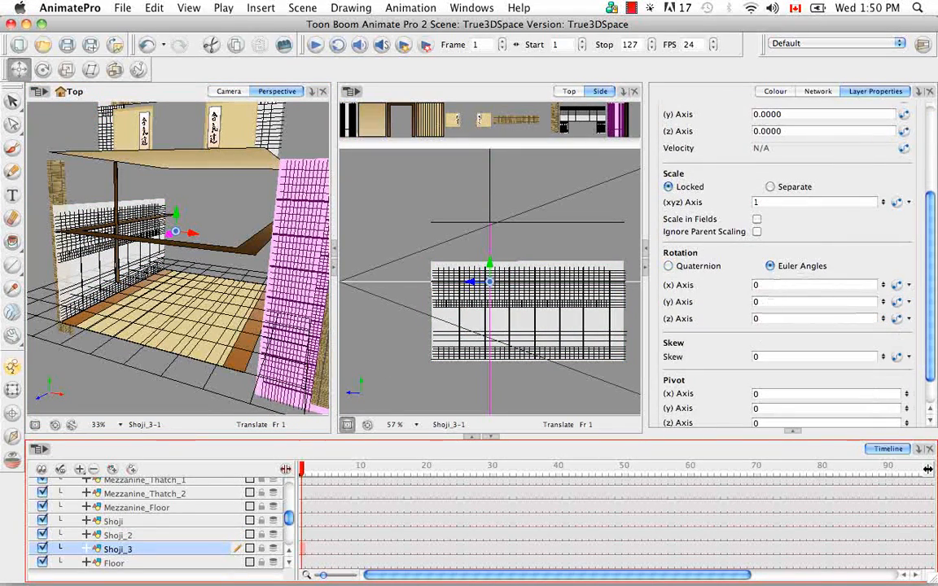
drag(928, 290, 929, 324)
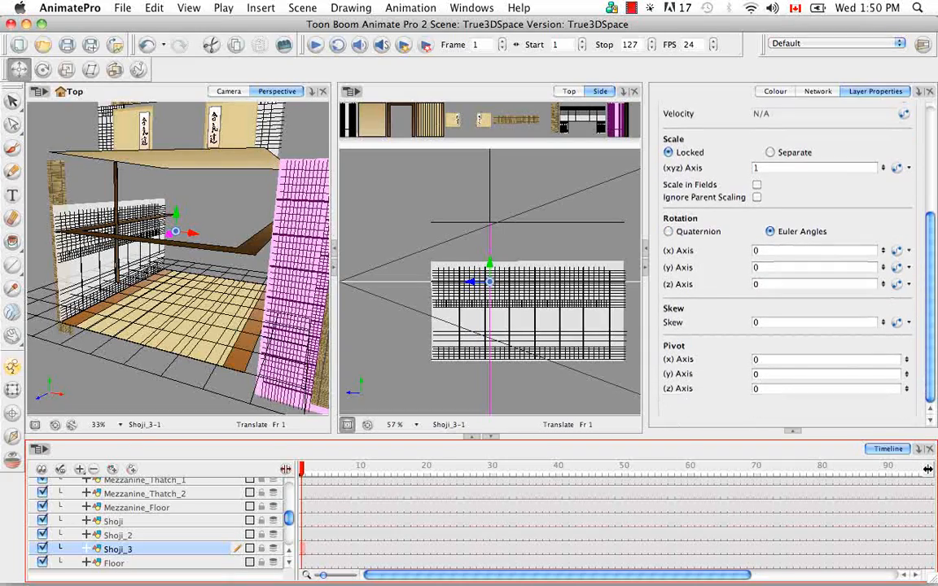
click(760, 250)
text(90)
key(Return)
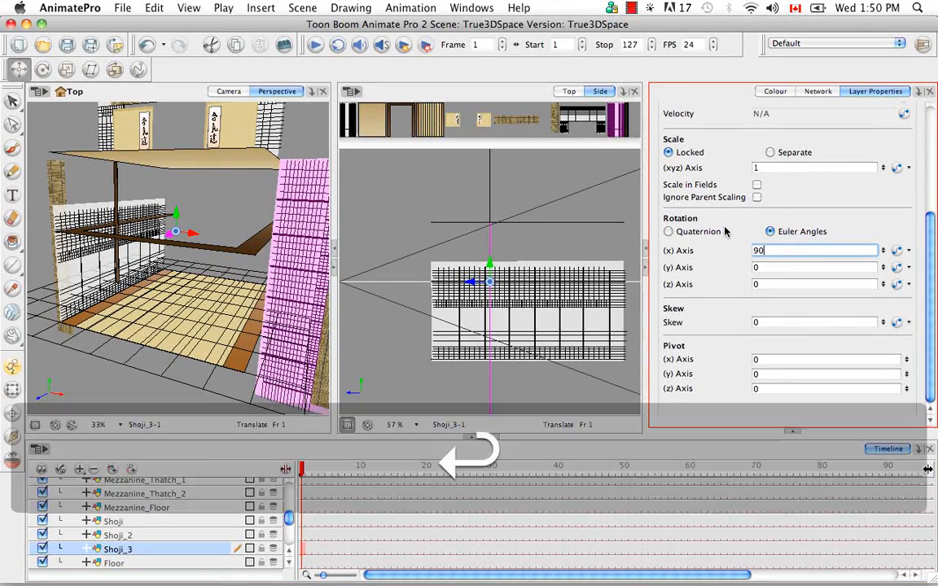
Step: Set the Shoji_3 layer's z-axis rotation to 90 degrees to turn it into a side wall
drag(769, 285, 715, 287)
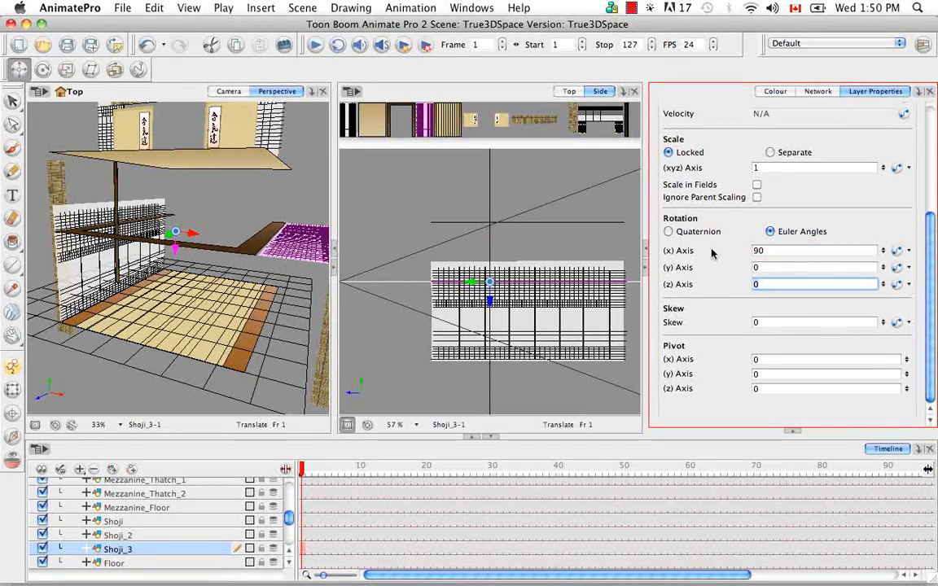
text(90)
key(Return)
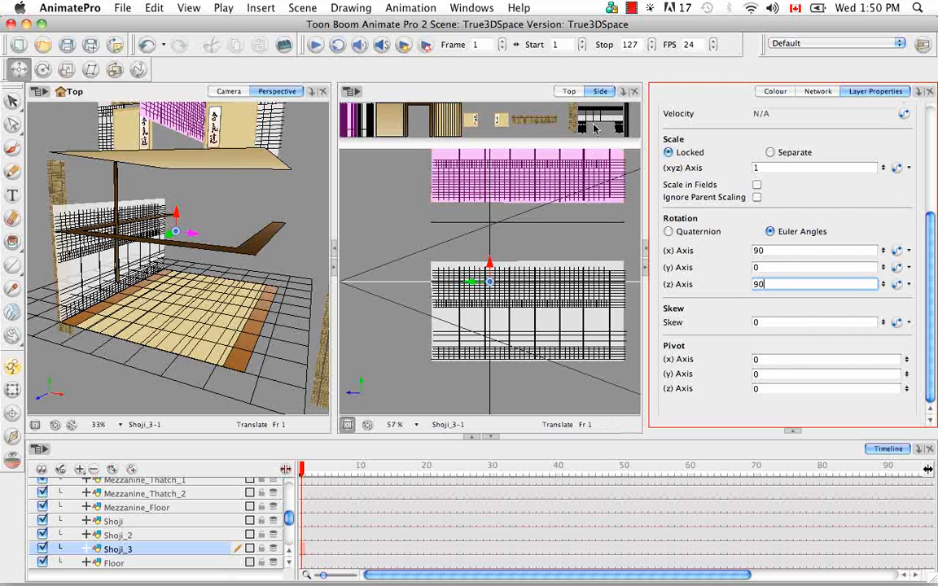
Step: Translate the Shoji_3 layer down level with the Shoji_2 wall and across to the floor's right edge
click(488, 265)
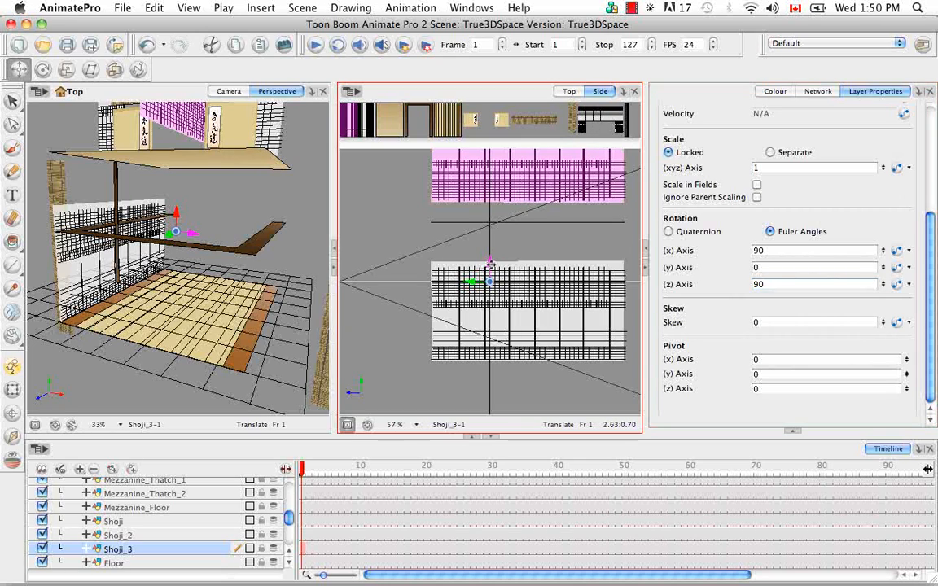
drag(489, 262, 490, 421)
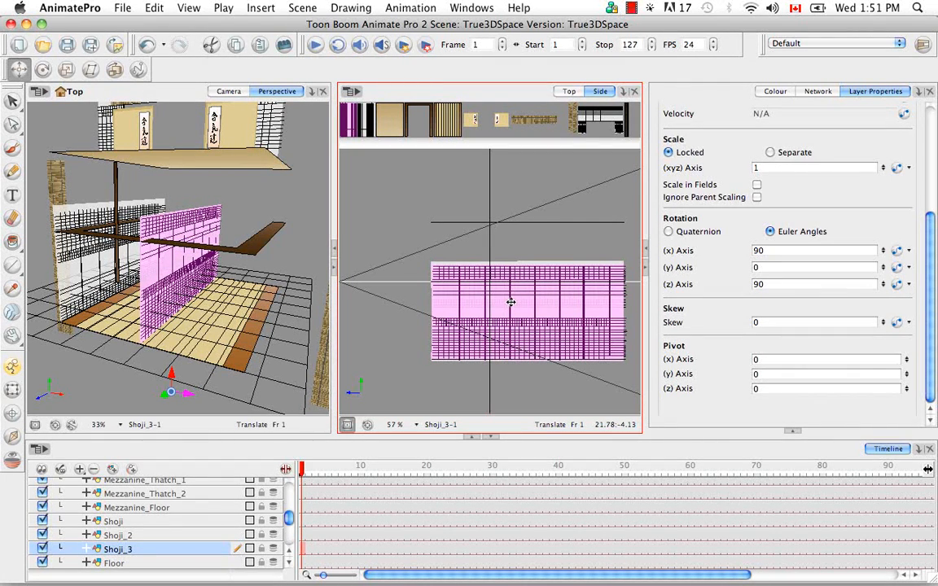
click(568, 92)
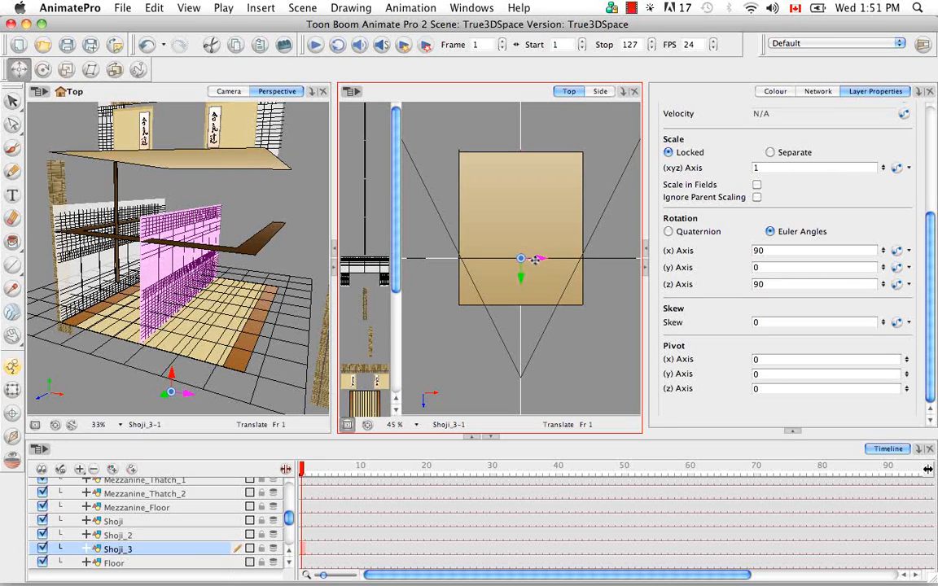
drag(537, 258, 594, 258)
drag(597, 258, 595, 258)
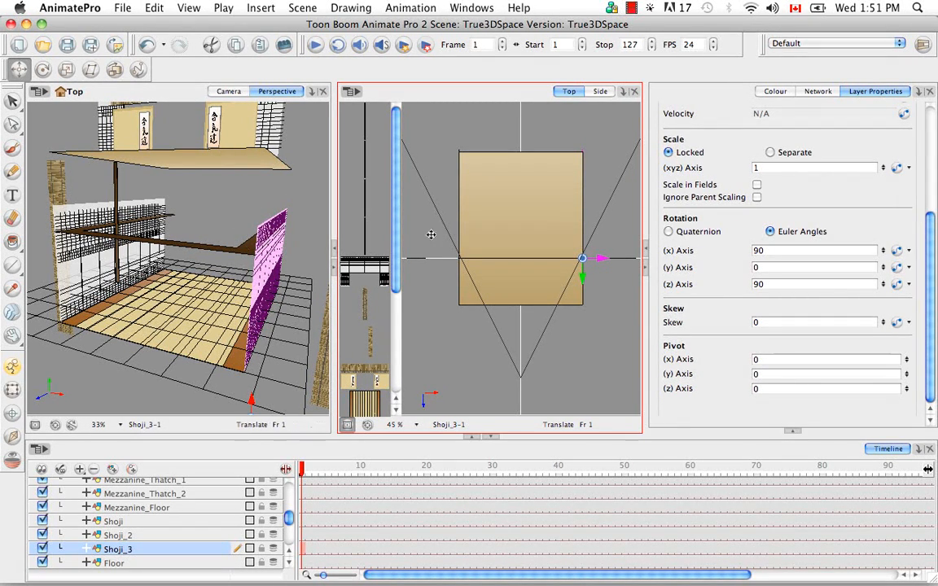
Step: Try to flip the Shoji_2 layer by setting its x-axis rotation to 270 degrees, and undo the rotation
click(600, 92)
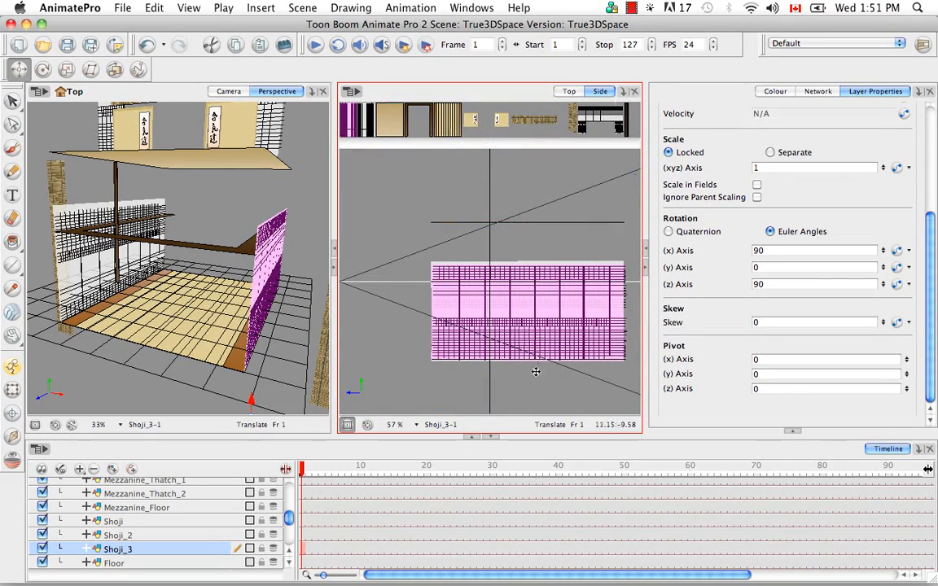
key(super+equal)
key(super+equal)
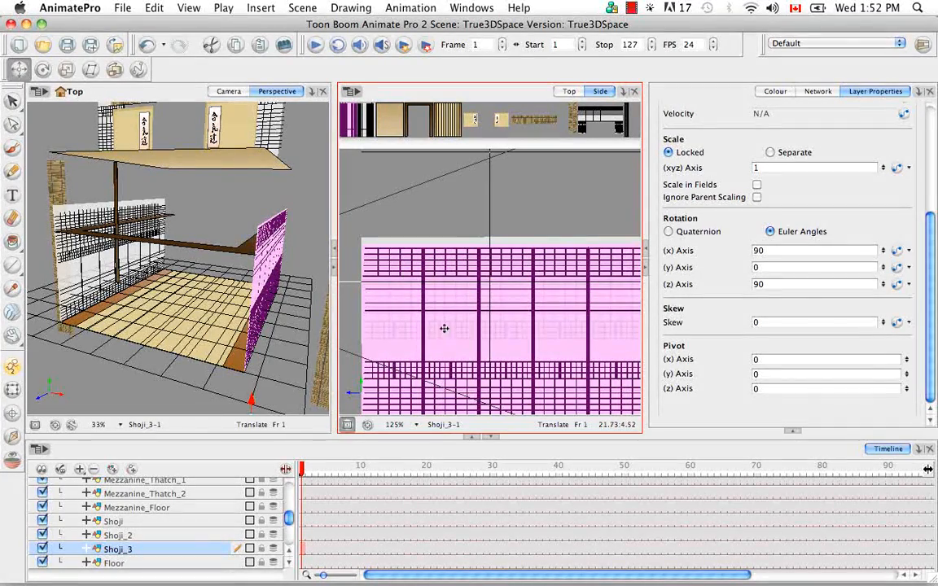
click(171, 534)
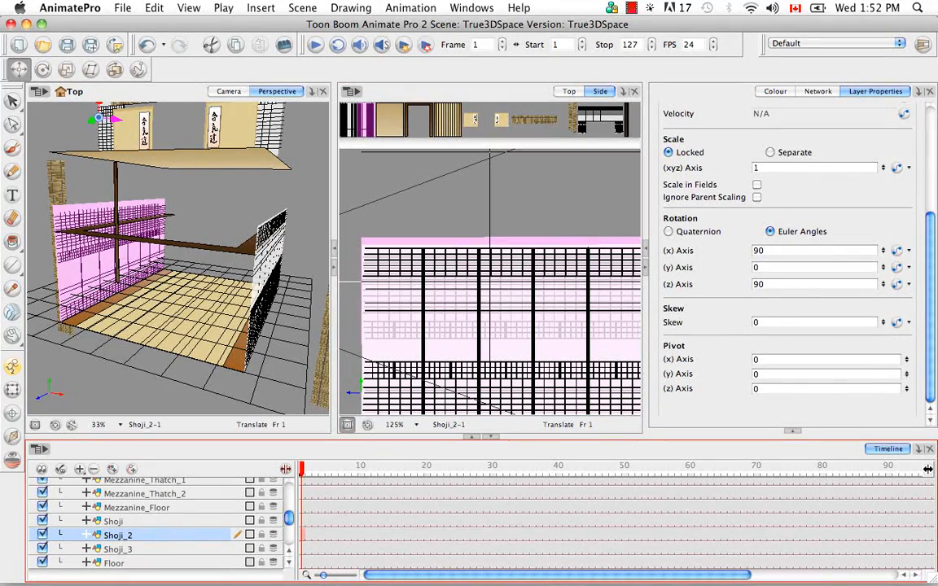
double_click(757, 250)
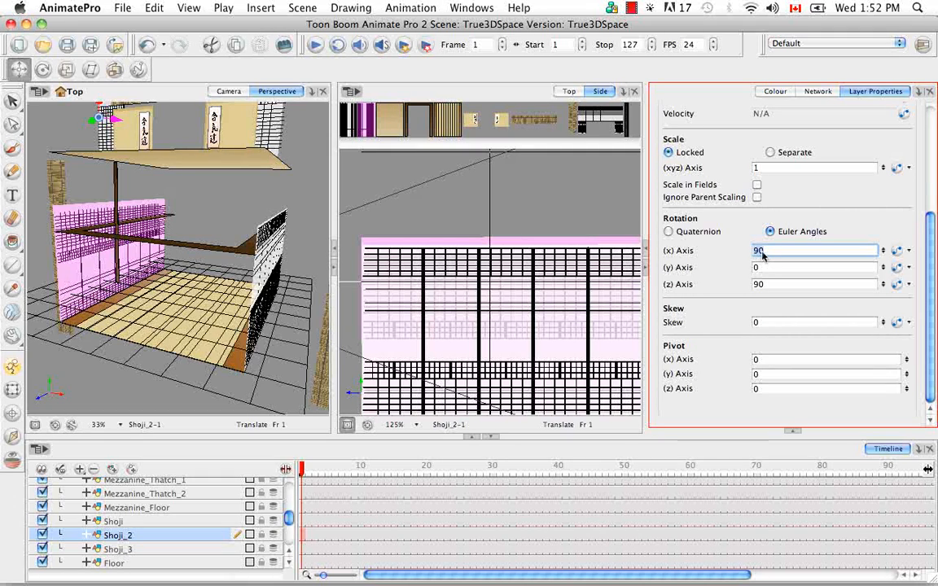
text(270)
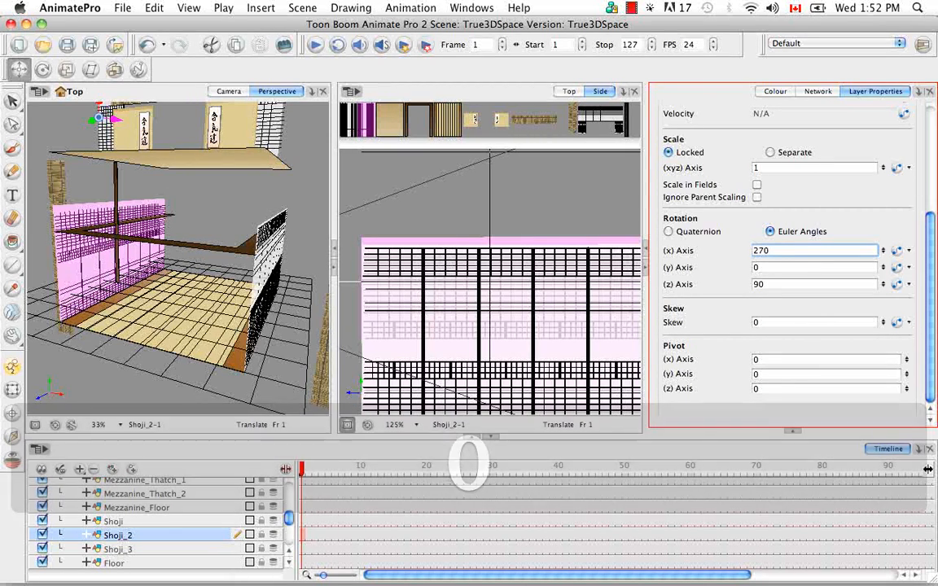
key(Return)
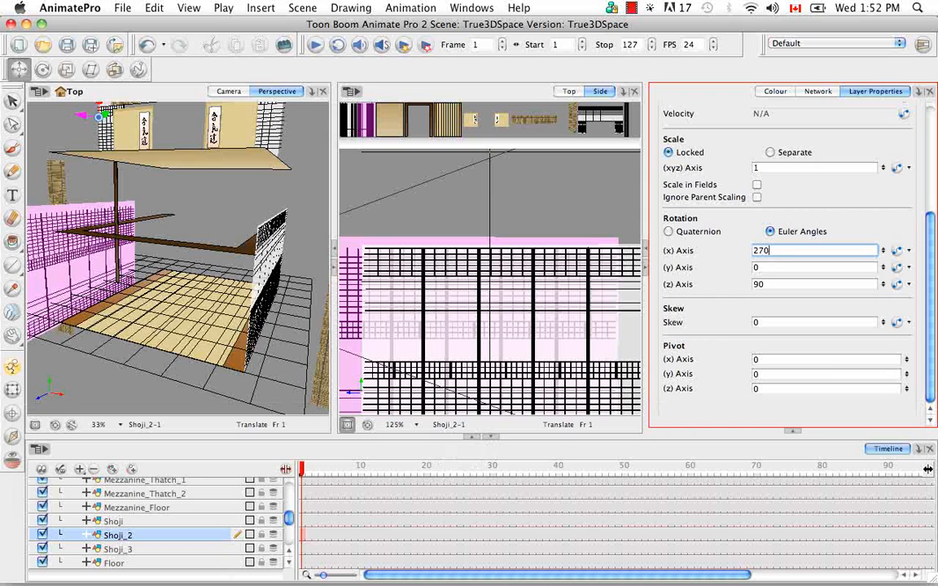
key(Escape)
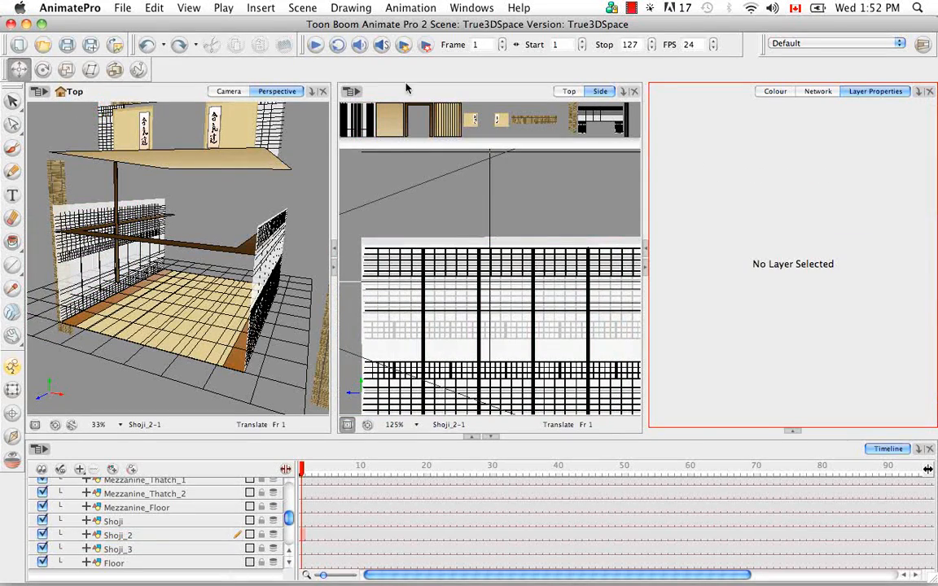
Step: Set the Shoji_2 layer's z-axis rotation to 270 degrees to turn its pattern the same way up as Shoji_3
click(157, 537)
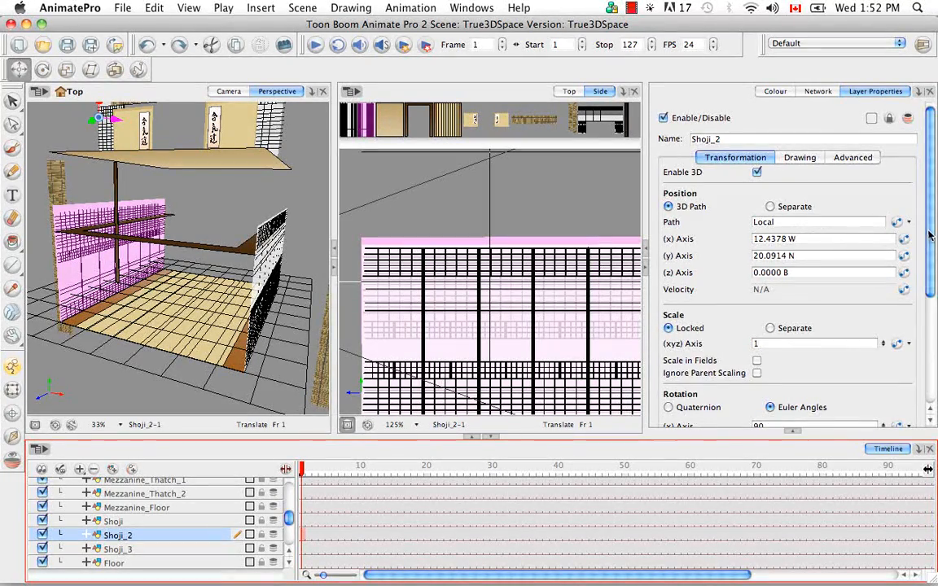
drag(929, 234, 923, 395)
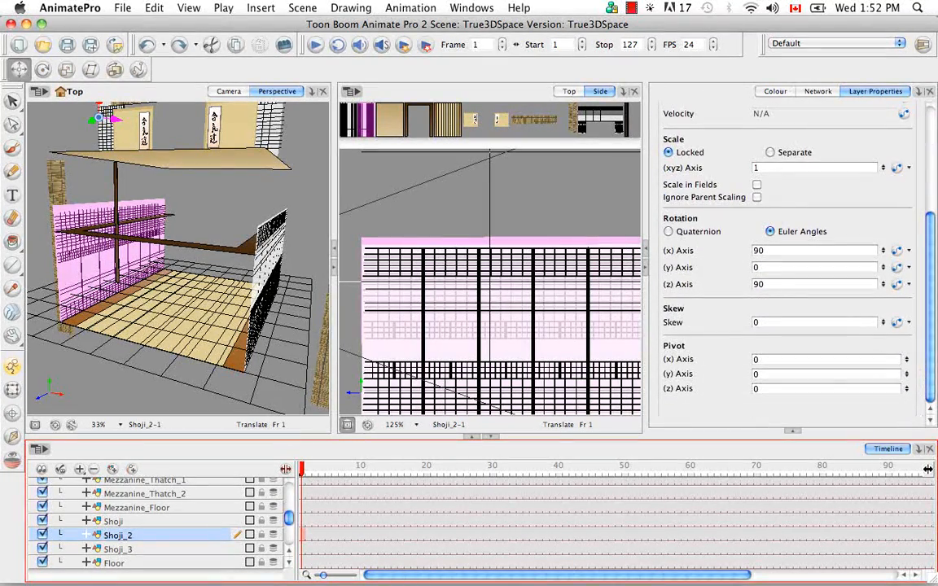
click(774, 284)
text(270)
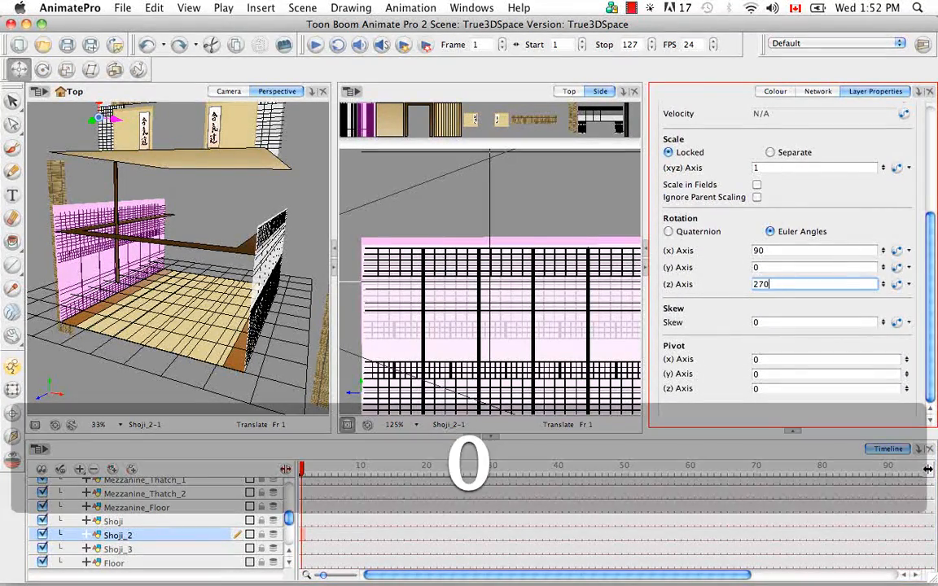
key(Return)
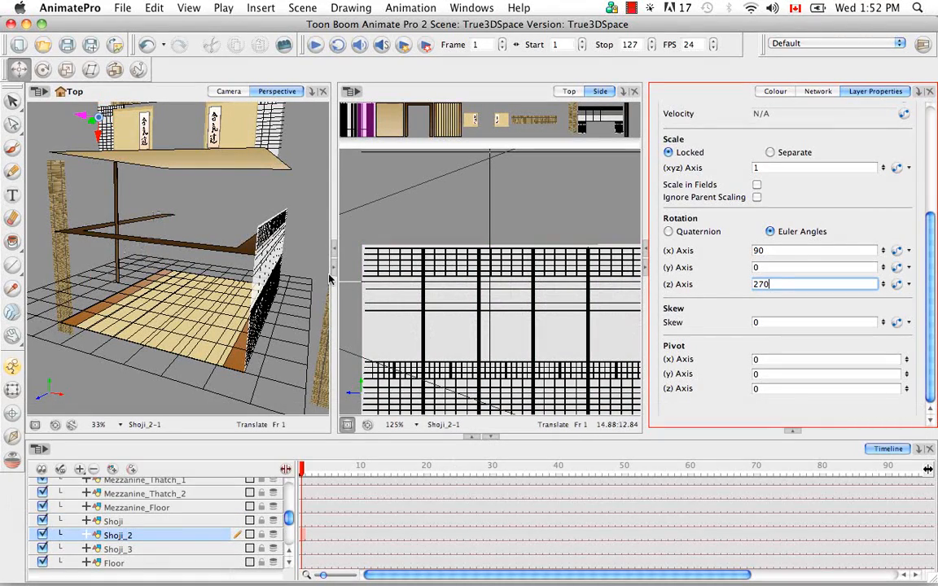
Step: Translate the flipped Shoji_2 layer straight down to the height of the Shoji_3 wall
click(221, 229)
key(super+minus)
key(super+minus)
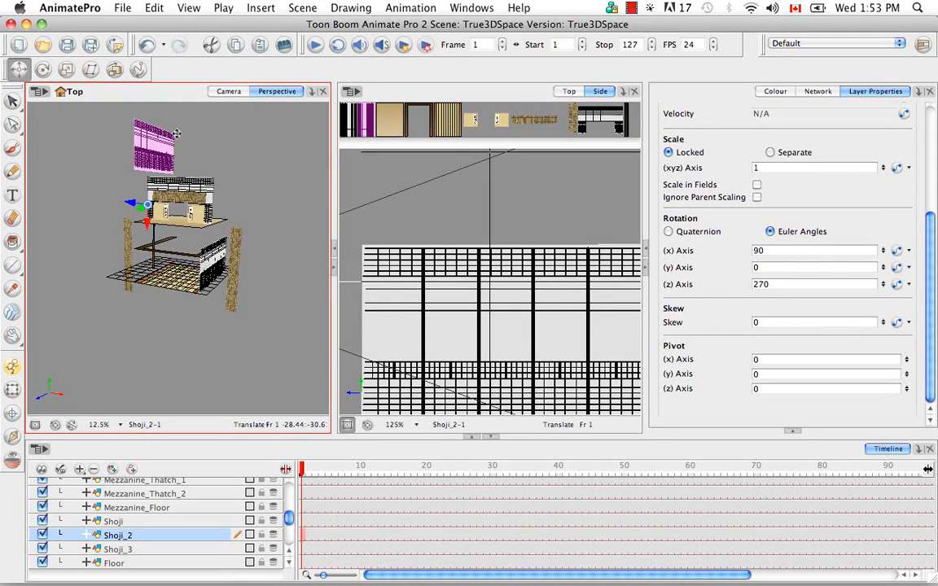
click(495, 194)
key(super+minus)
key(super+minus)
key(super+minus)
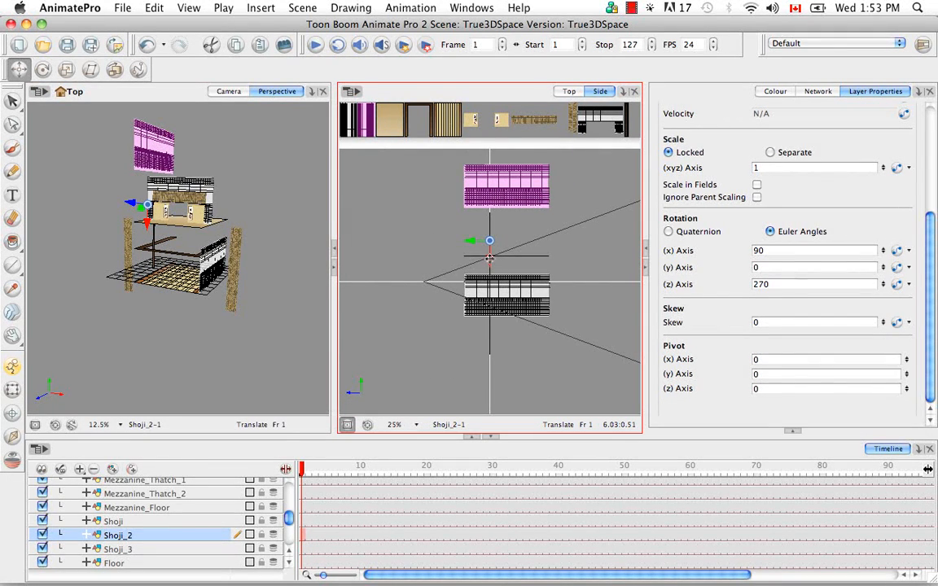
drag(492, 256, 489, 363)
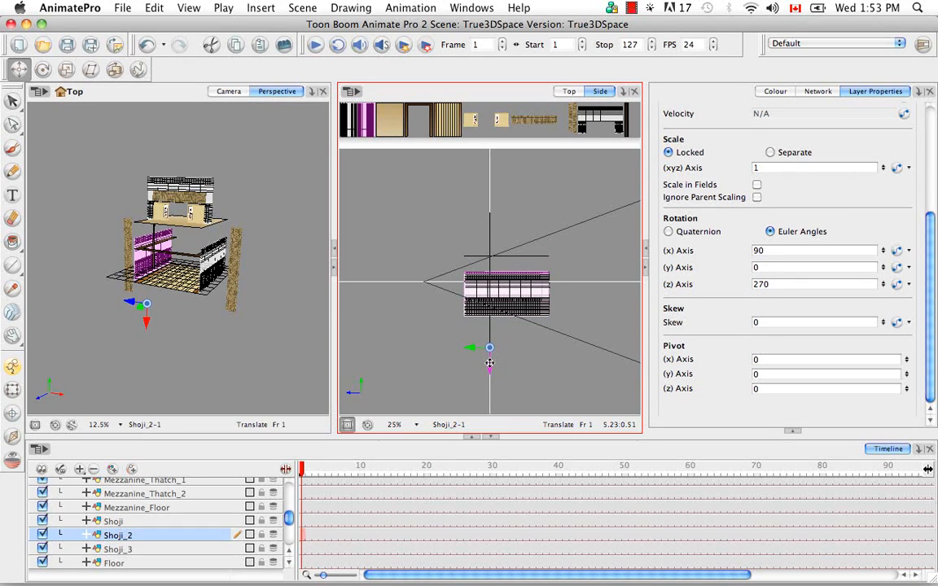
Step: Nudge the Shoji_2 layer slightly down so its top edge and lattice line up with the Shoji_3 wall
key(super+equal)
key(super+equal)
key(super+equal)
key(super+equal)
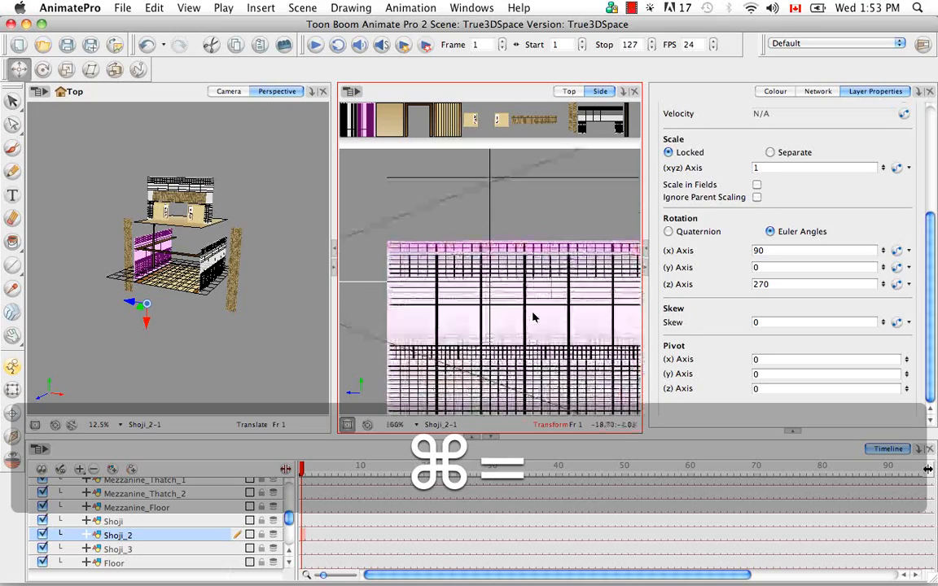
key(space)
drag(521, 281, 519, 200)
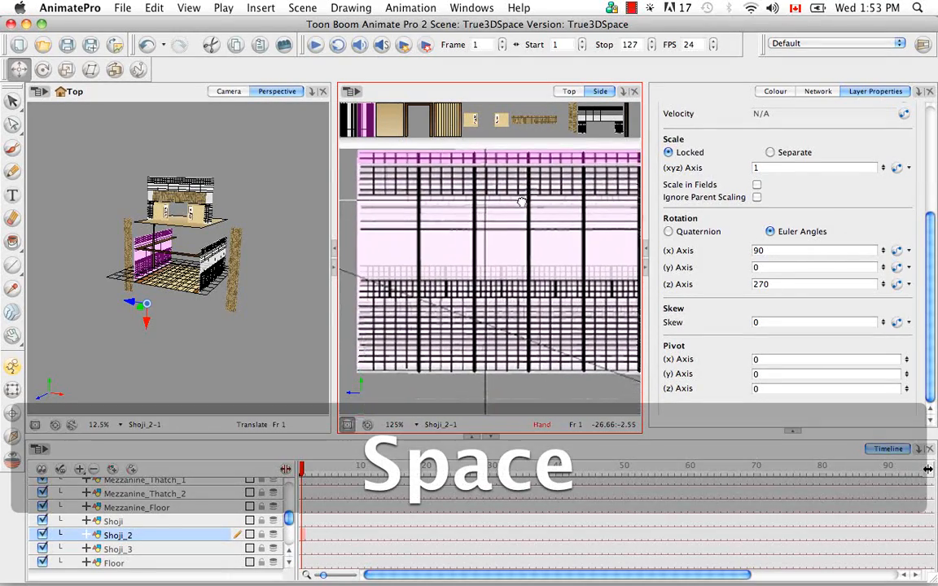
key(space)
drag(492, 244, 486, 282)
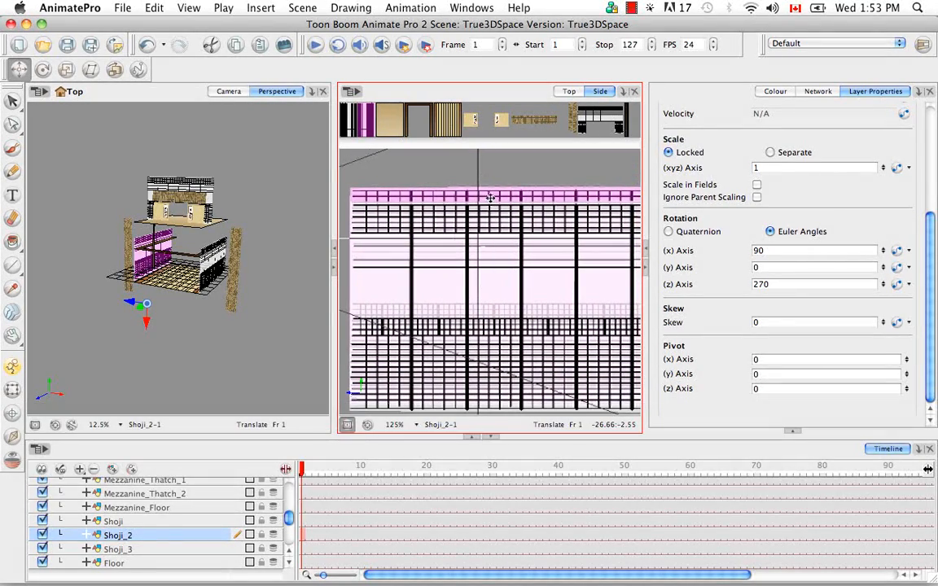
drag(491, 192, 492, 206)
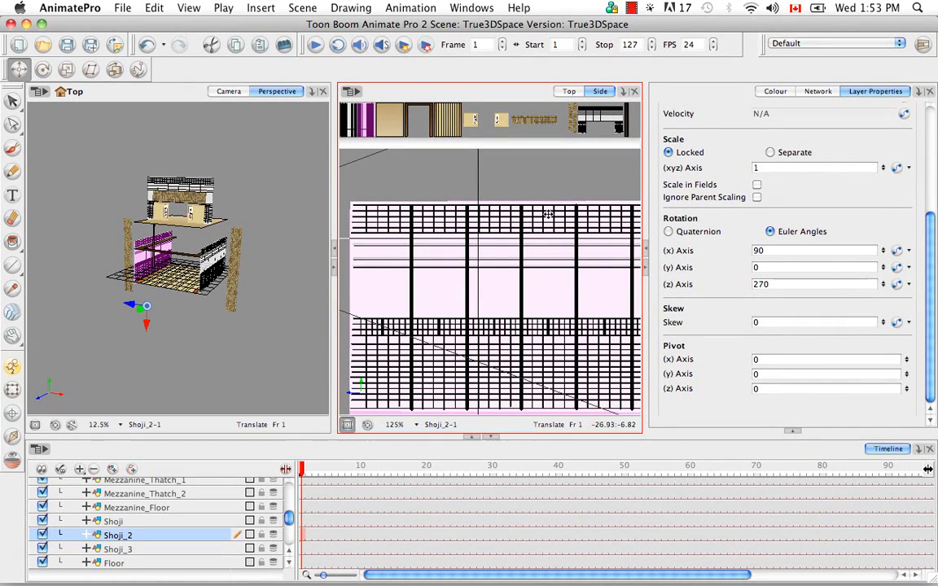
Step: Examine how the bottom edges and lattices of the Shoji_2 and Shoji_3 walls line up in the side view
key(space)
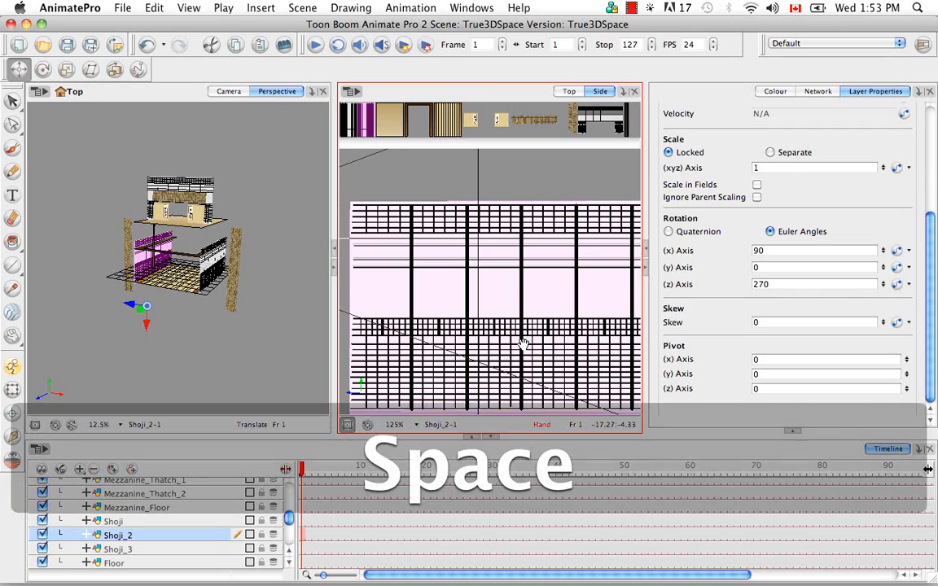
drag(523, 340, 521, 236)
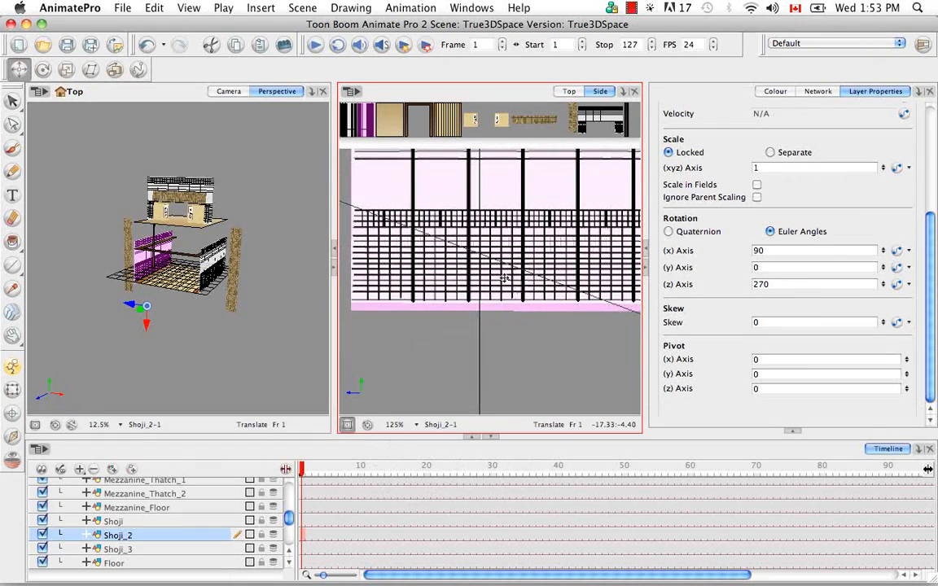
key(super+minus)
key(super+equal)
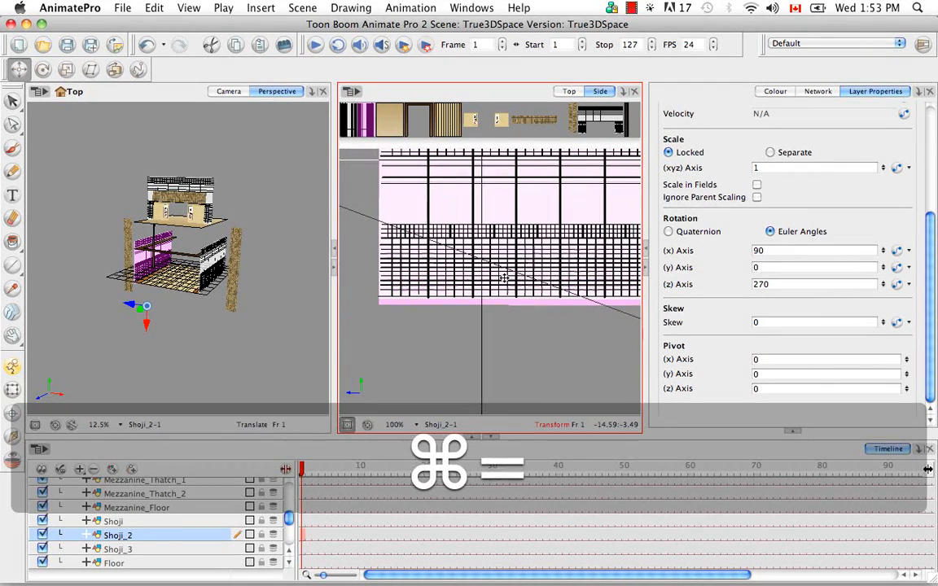
key(space)
drag(473, 246, 470, 265)
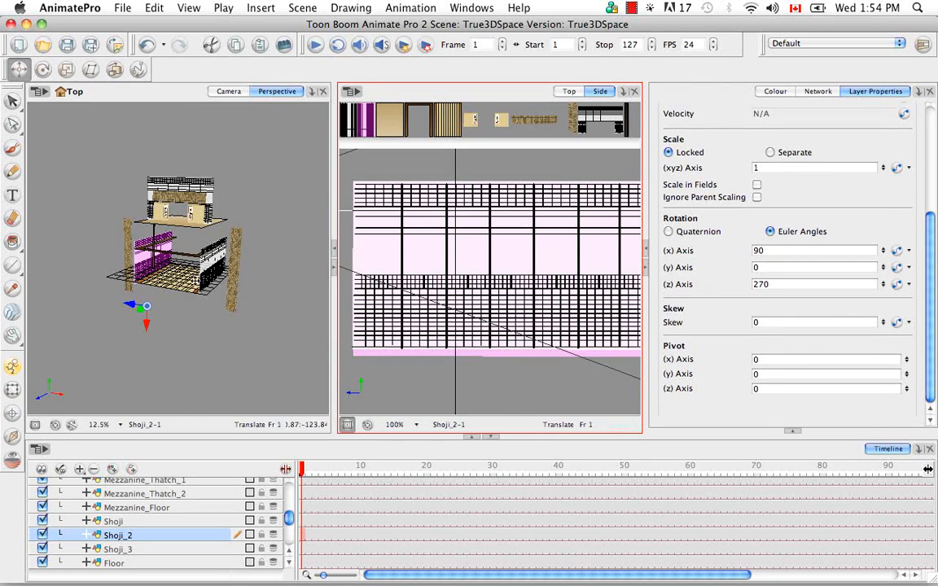
Step: Select the Floor layer and examine where it meets the base of the shoji walls in the side and perspective views
click(124, 565)
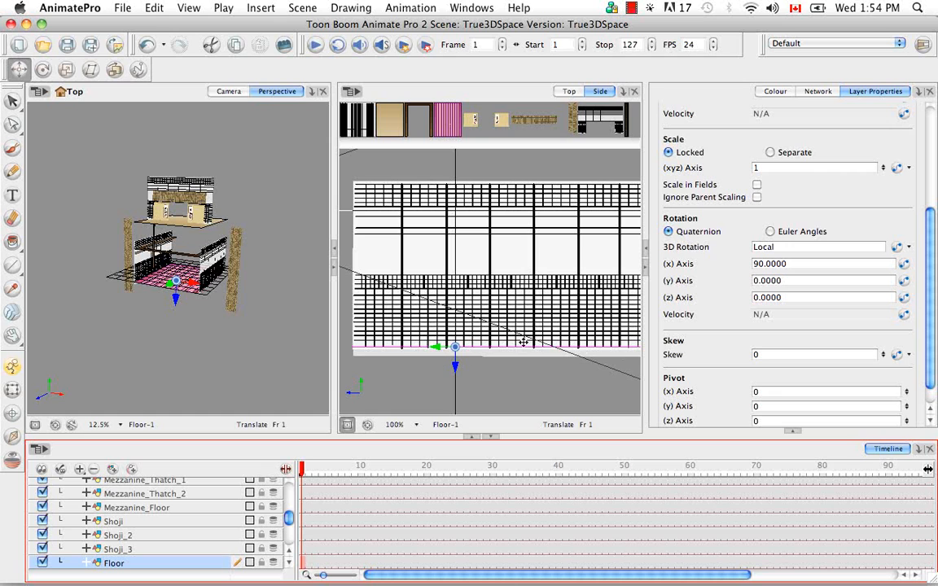
click(427, 374)
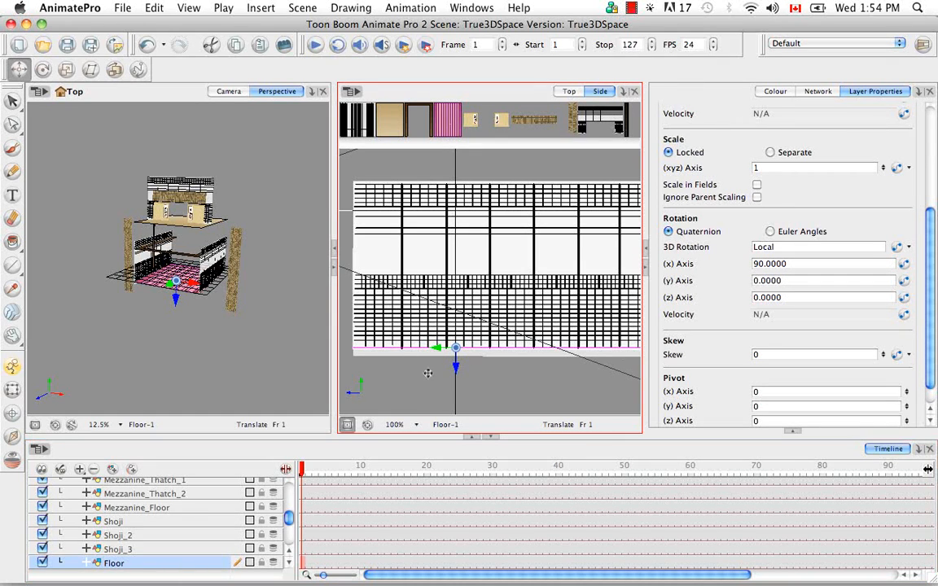
key(super+z)
key(super+equal)
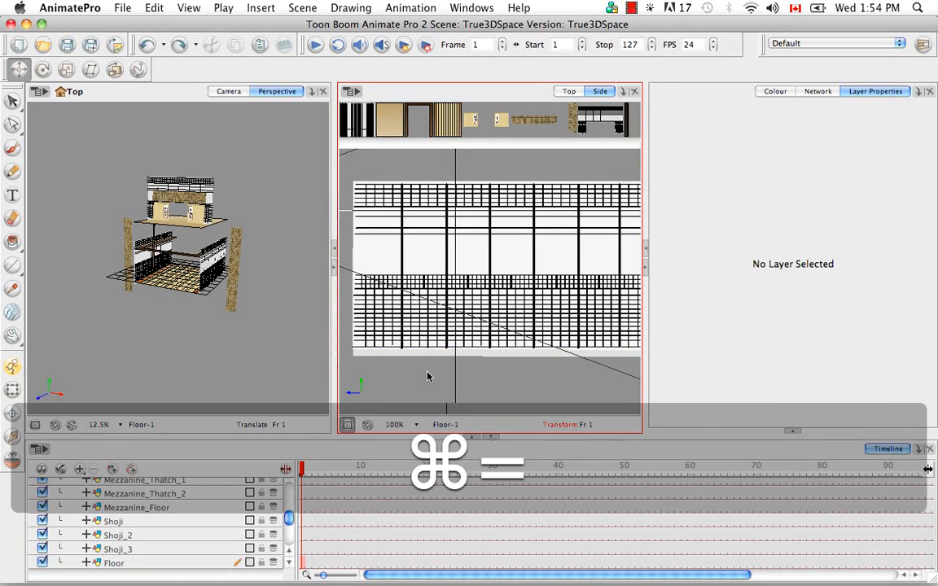
key(space)
drag(428, 376, 511, 267)
click(114, 561)
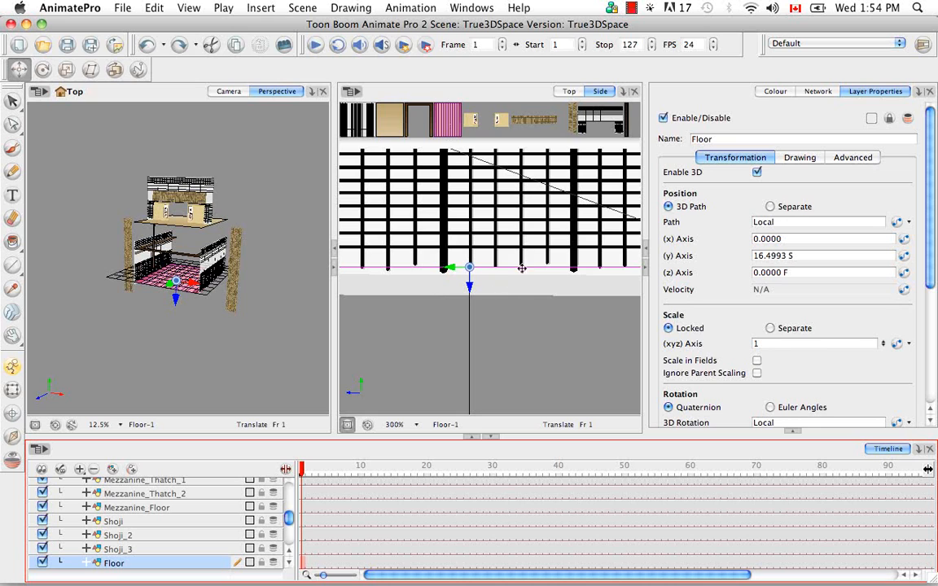
click(517, 285)
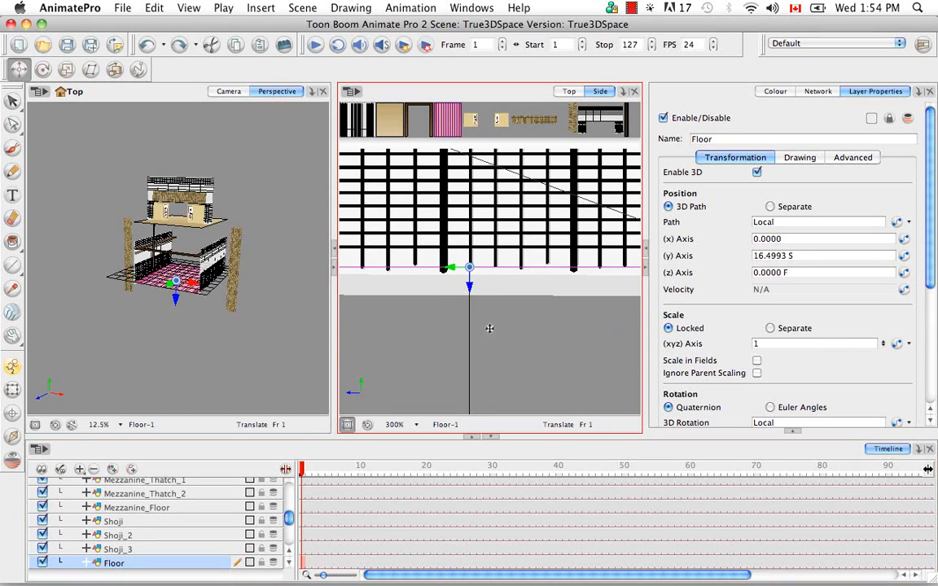
click(230, 341)
key(super+equal)
key(super+equal)
key(super+equal)
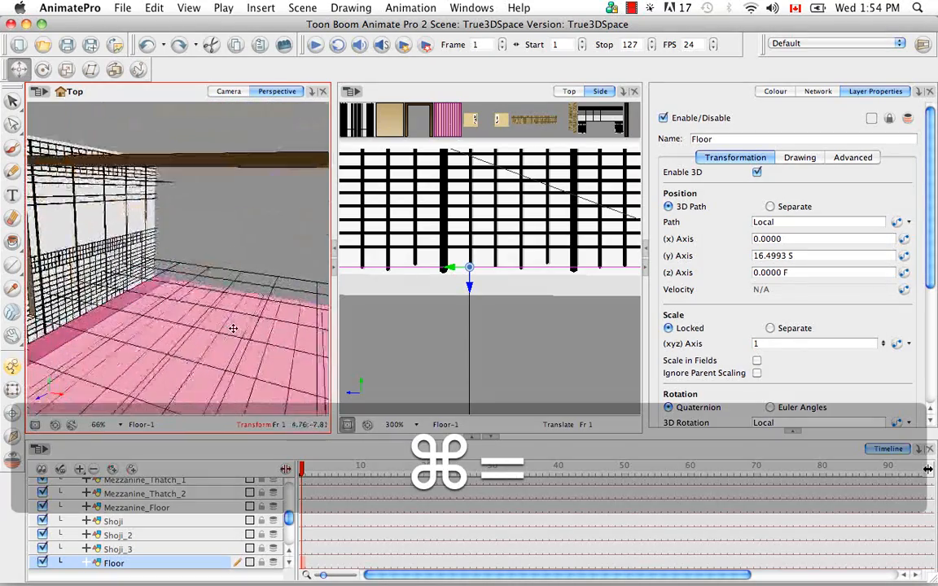
key(space)
drag(230, 329, 164, 321)
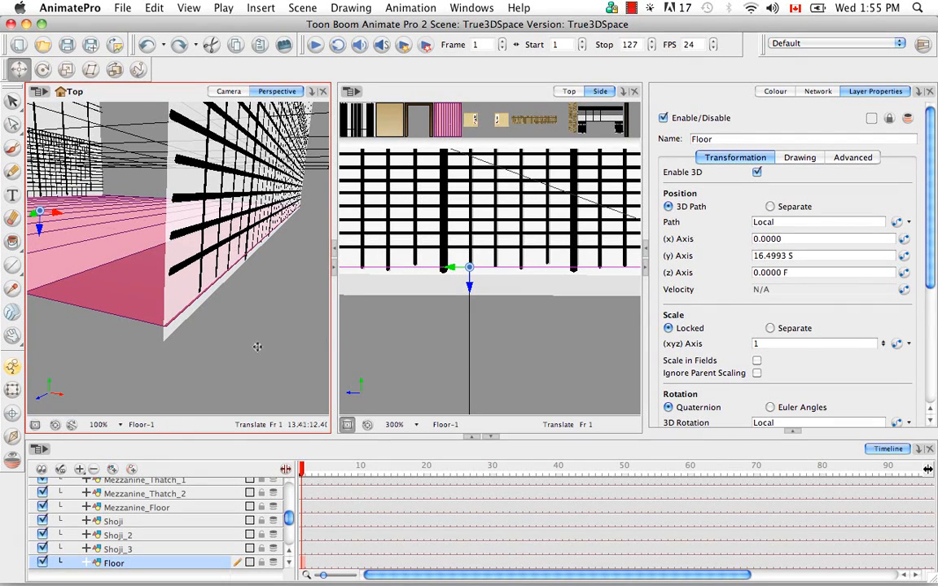
Step: Nudge the Floor layer to about 0.06 W, 16.32 S and 0.2 B, keeping it near the base of the shoji walls
click(539, 348)
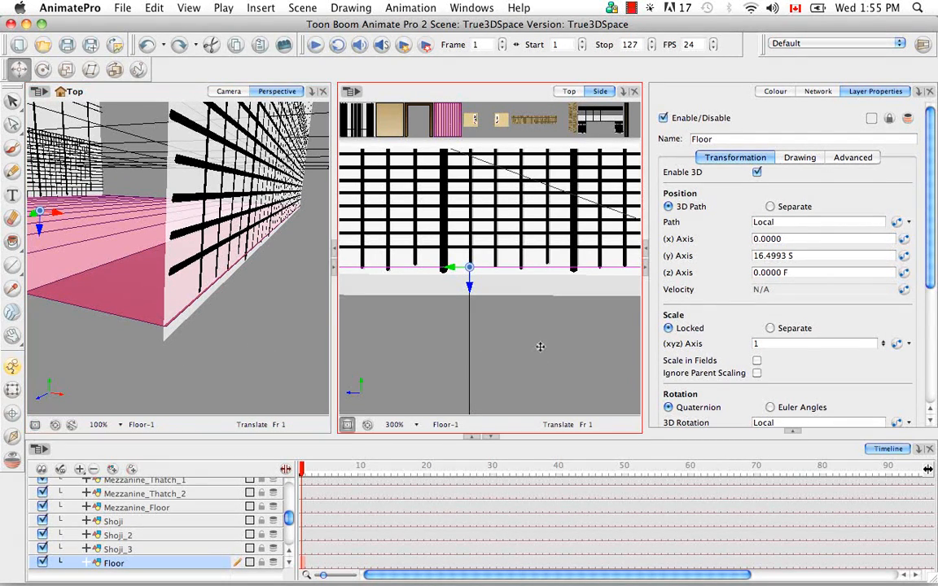
key(super+minus)
key(super+minus)
key(super+minus)
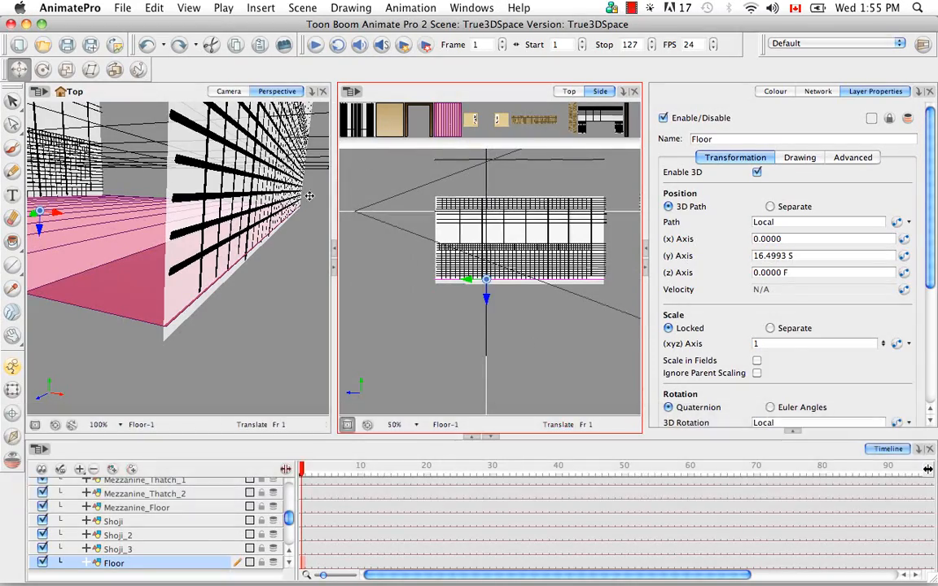
key(space)
drag(213, 313, 241, 307)
key(shift+m)
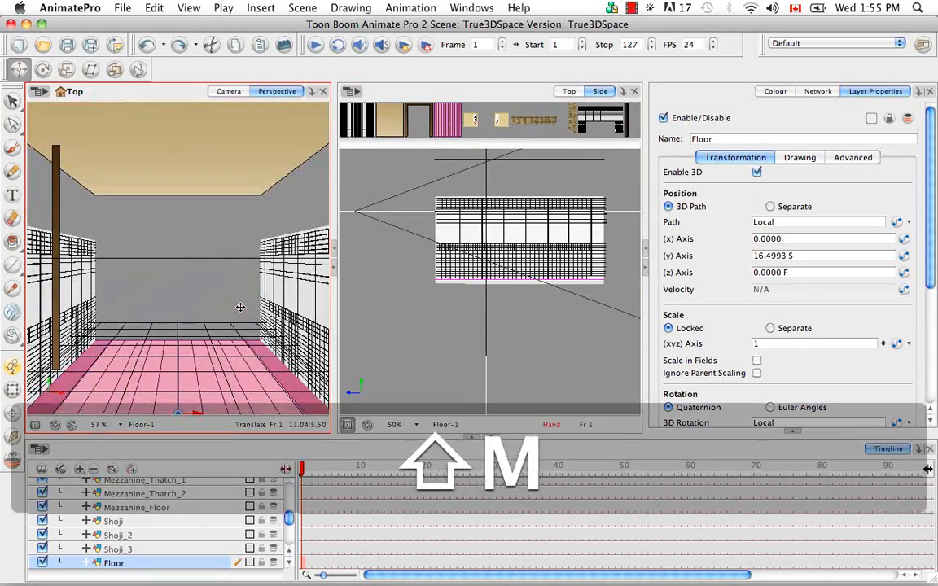
click(461, 351)
key(shift+m)
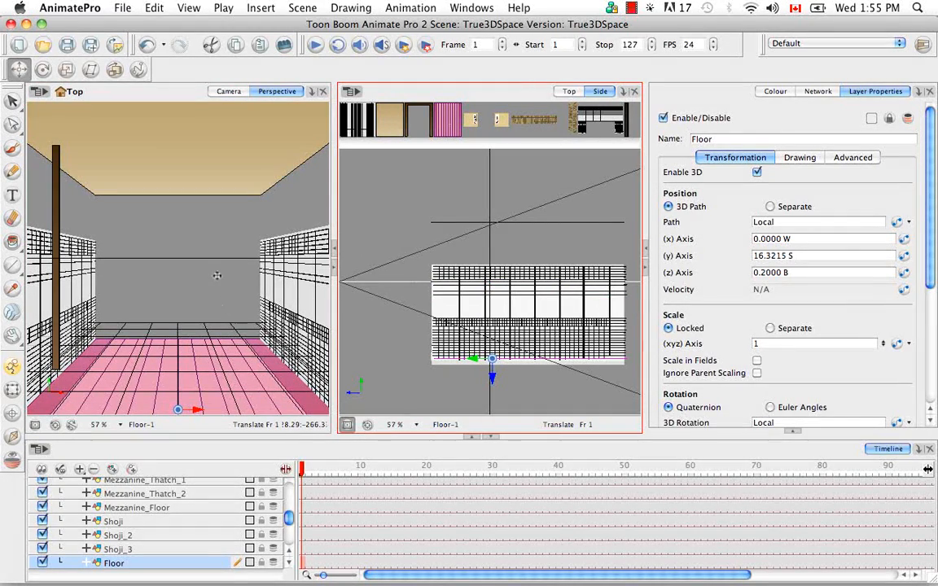
key(super+minus)
key(super+equal)
key(super+equal)
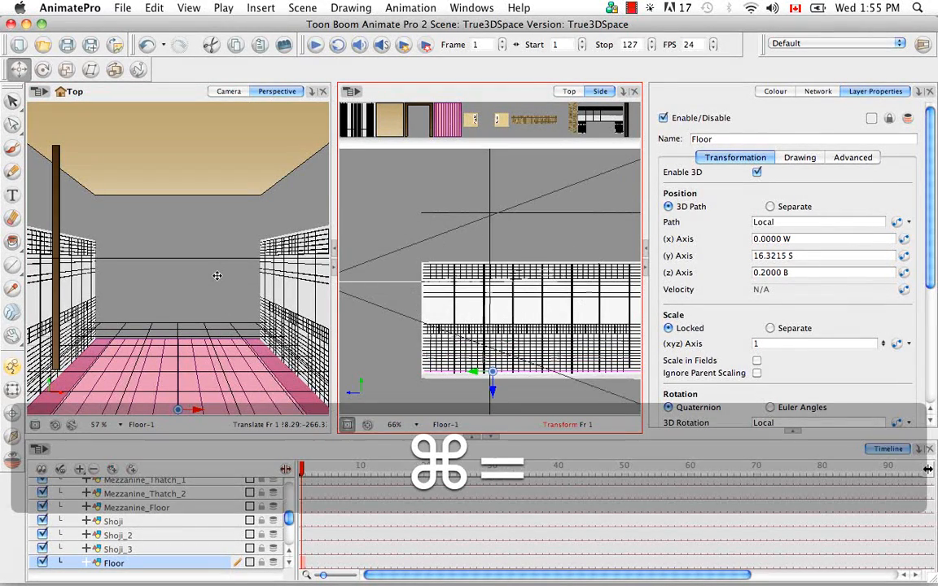
click(213, 285)
key(super+minus)
key(super+minus)
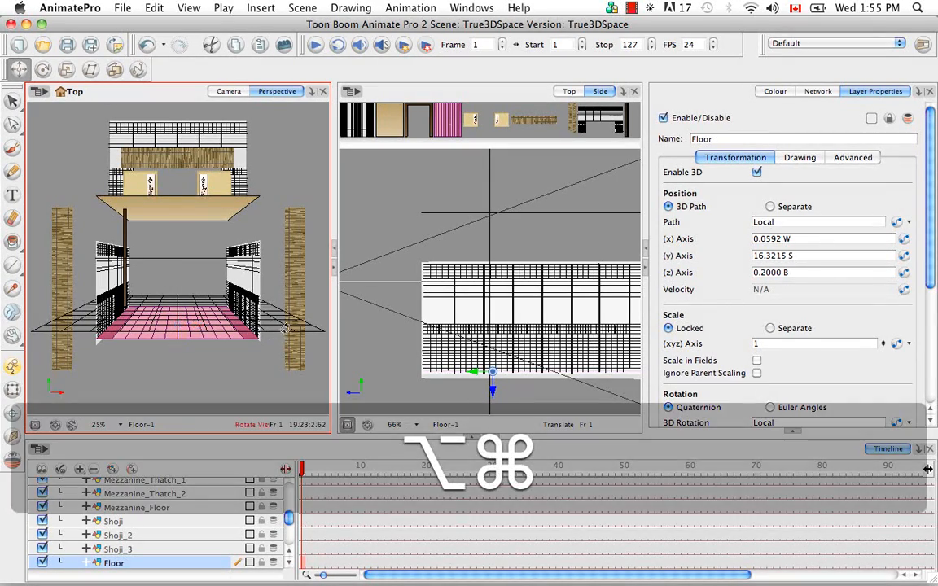
drag(288, 339, 127, 202)
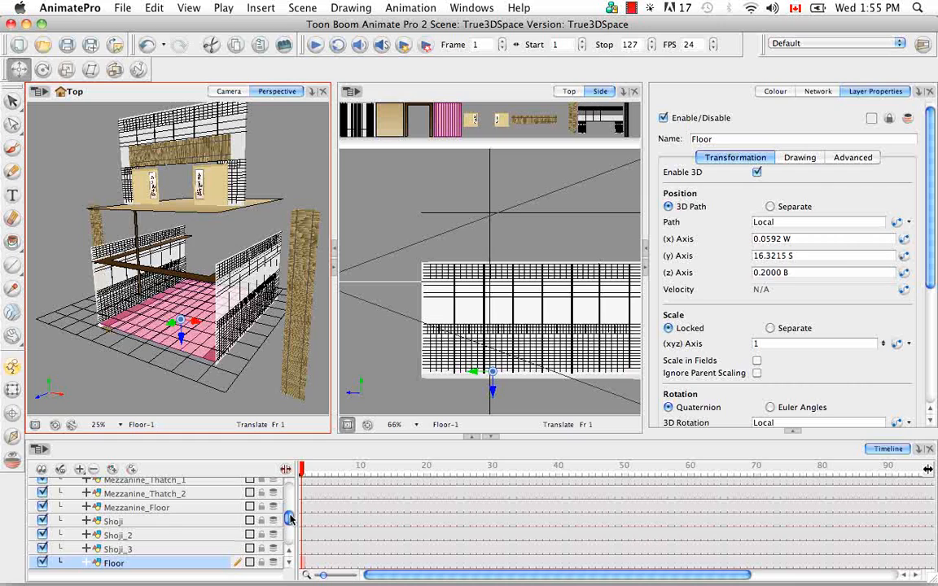
Step: Hide the TutorialDojo group and show the Dojo layer in camera view to examine how its shoji walls, mezzanine and floor meet
scroll(291, 519, up, 5)
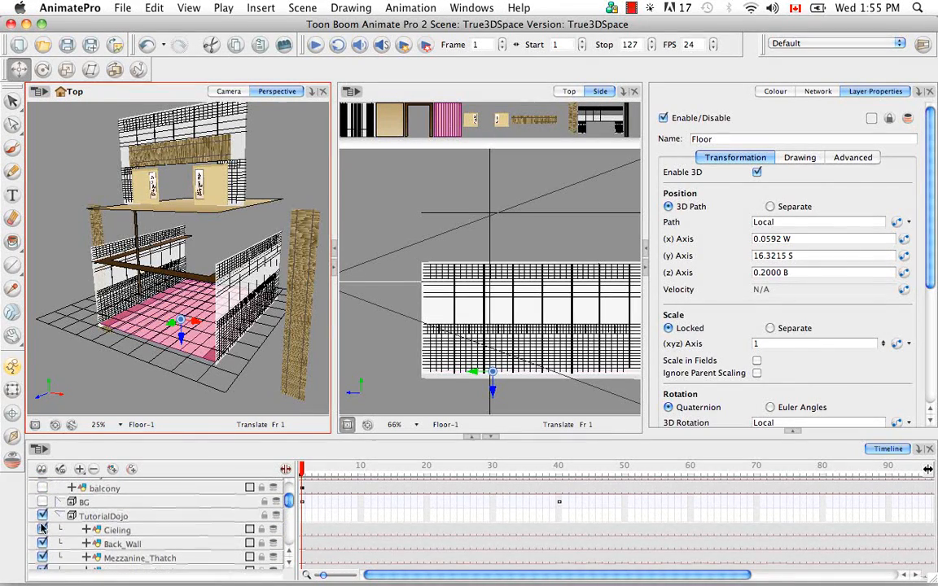
click(42, 515)
scroll(290, 502, up, 3)
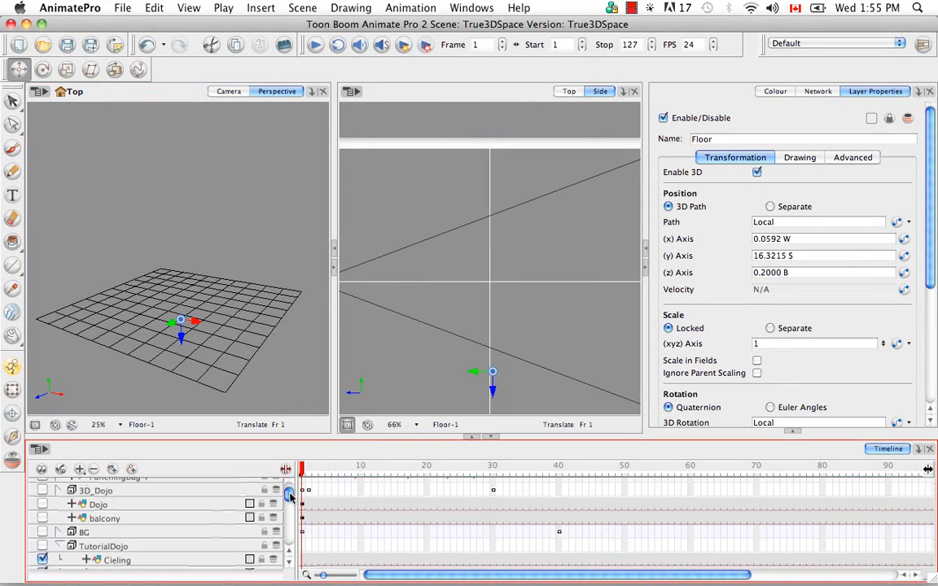
click(42, 511)
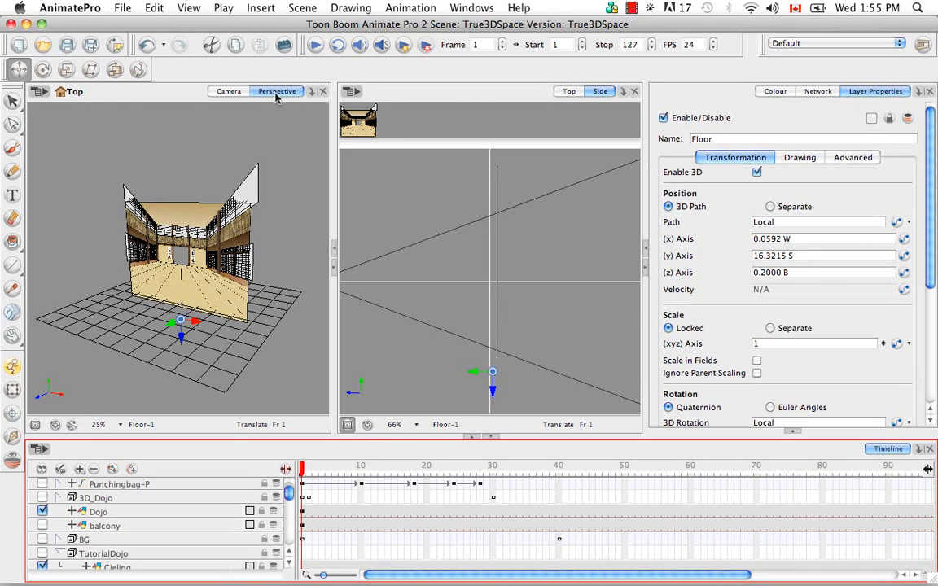
click(236, 92)
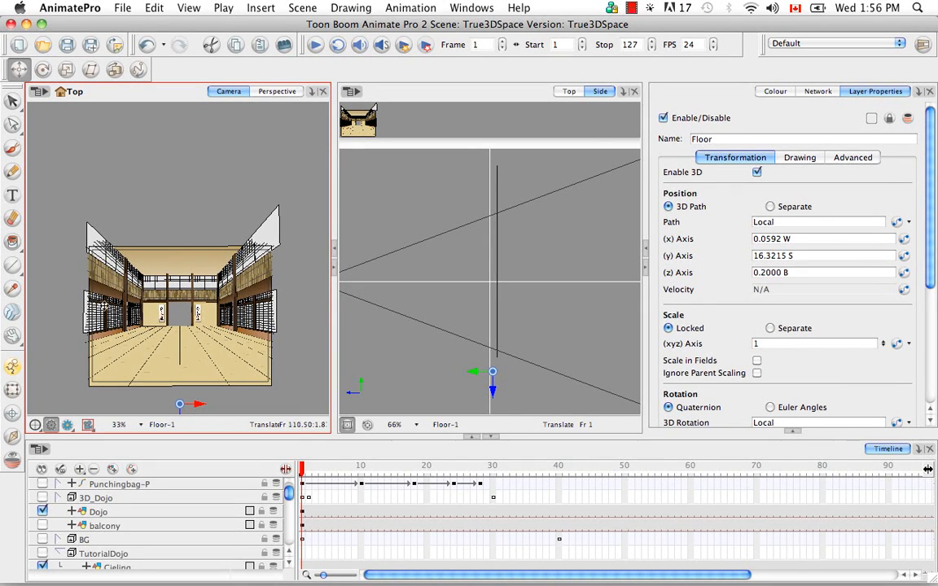
key(super+equal)
key(super+equal)
key(super+equal)
key(super+equal)
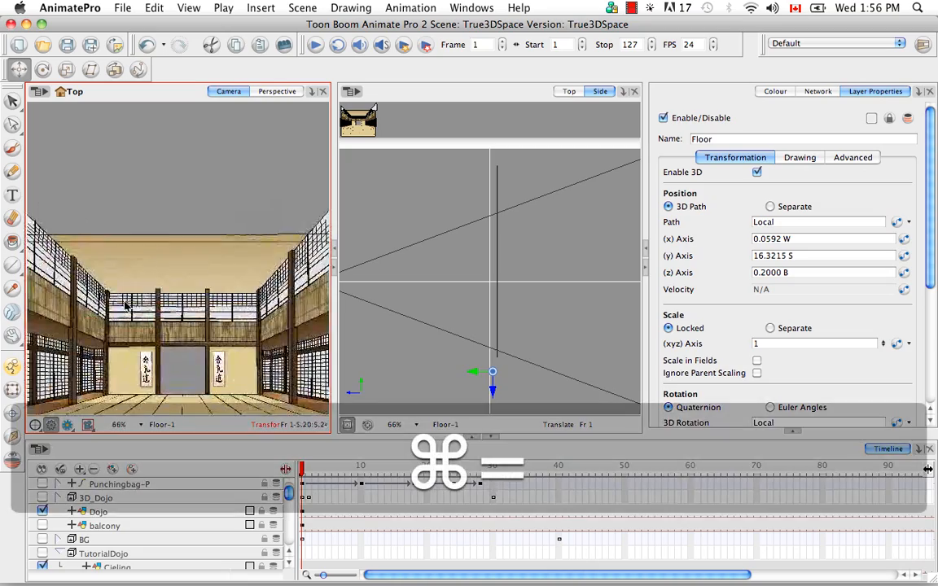
key(space)
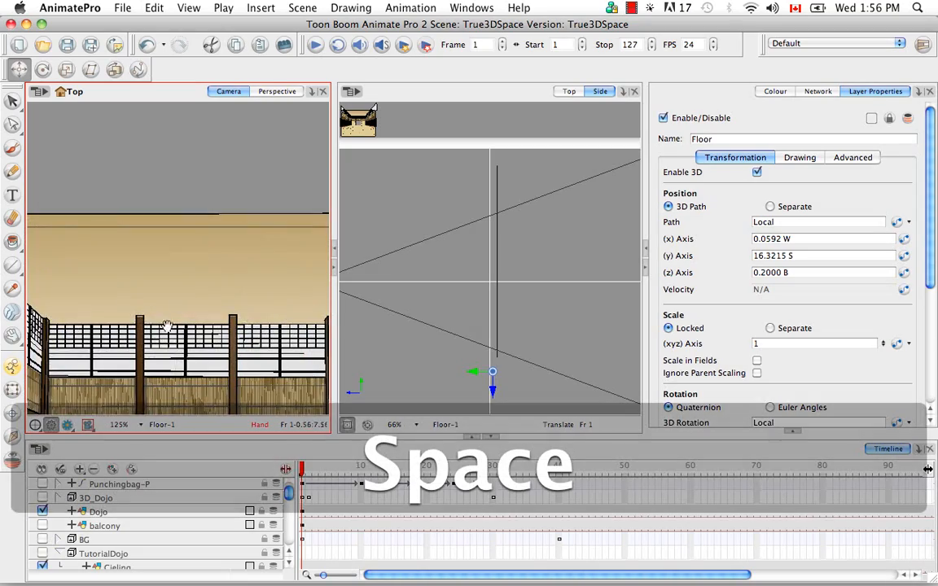
drag(167, 325, 295, 236)
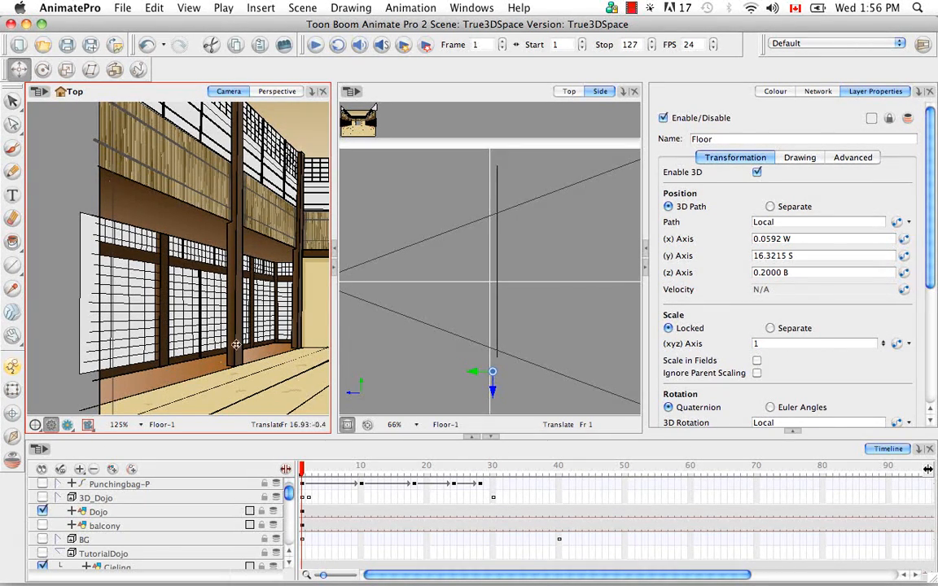
Step: Return to the perspective view, hide the Dojo layer and show the TutorialDojo group
click(262, 91)
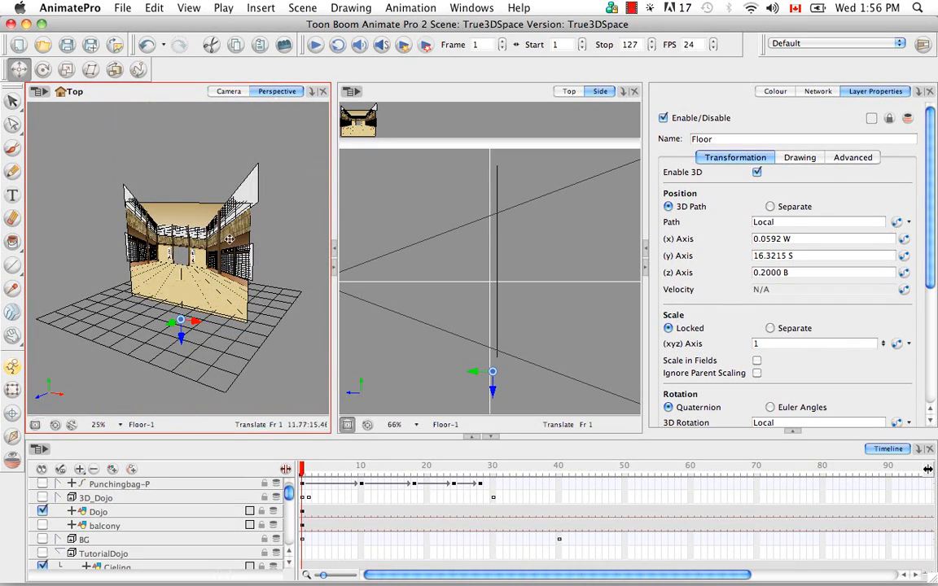
click(43, 511)
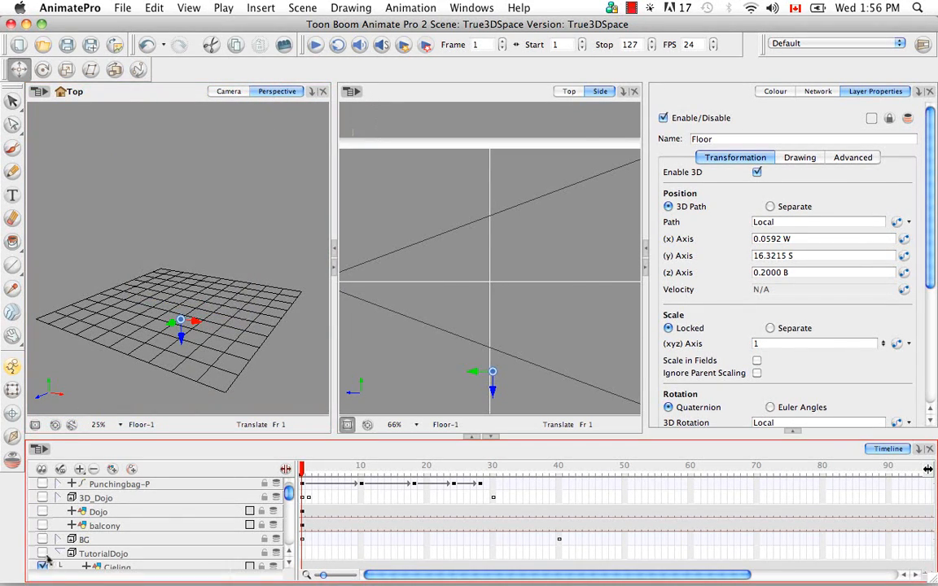
click(43, 553)
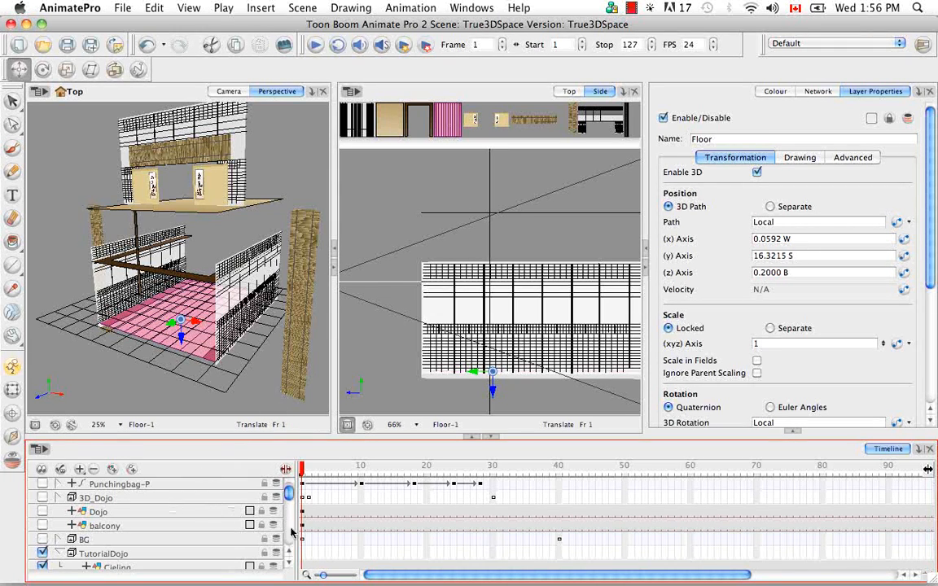
Step: Translate the Mezzanine_Floor layer straight down to a y position of about 7.73 S, partway down the shoji walls
click(290, 563)
click(289, 563)
click(290, 563)
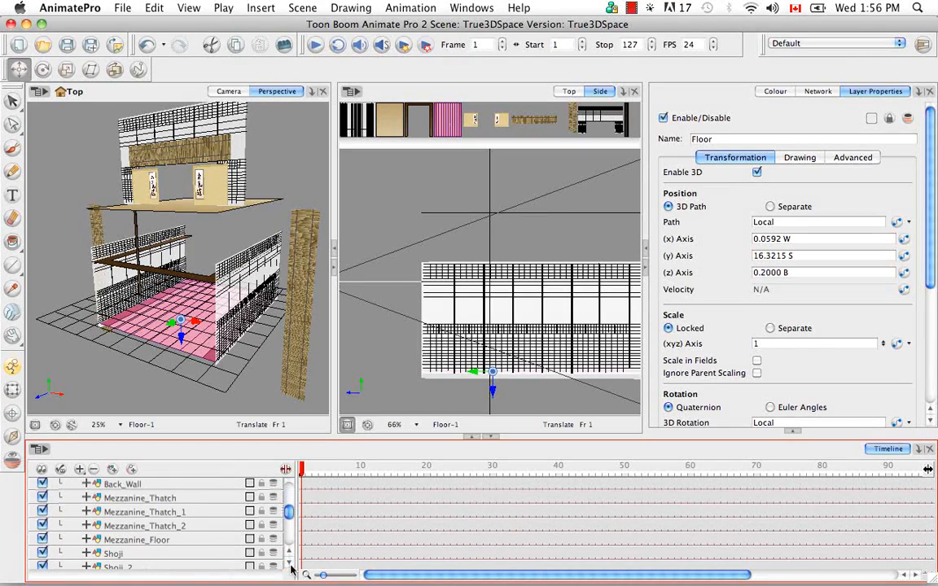
click(218, 540)
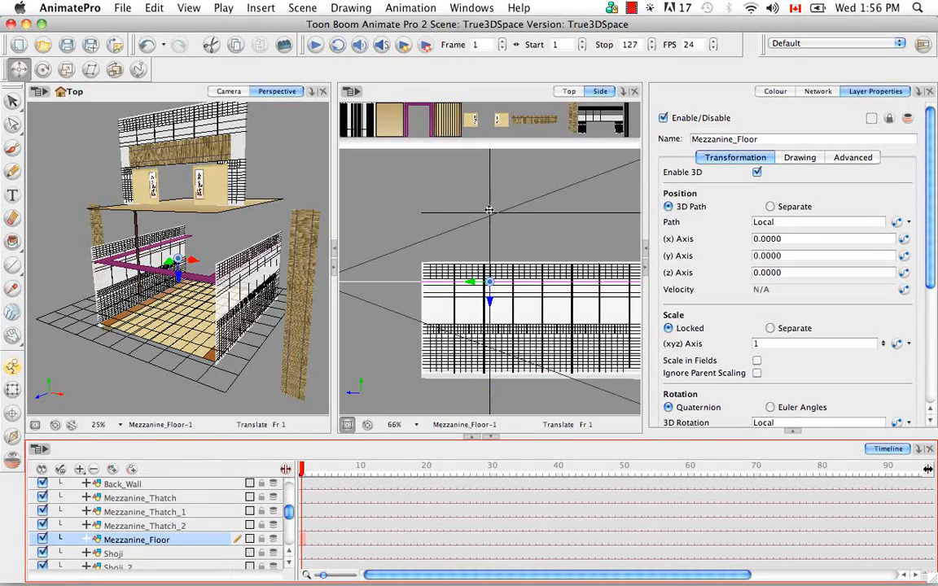
drag(489, 300, 489, 342)
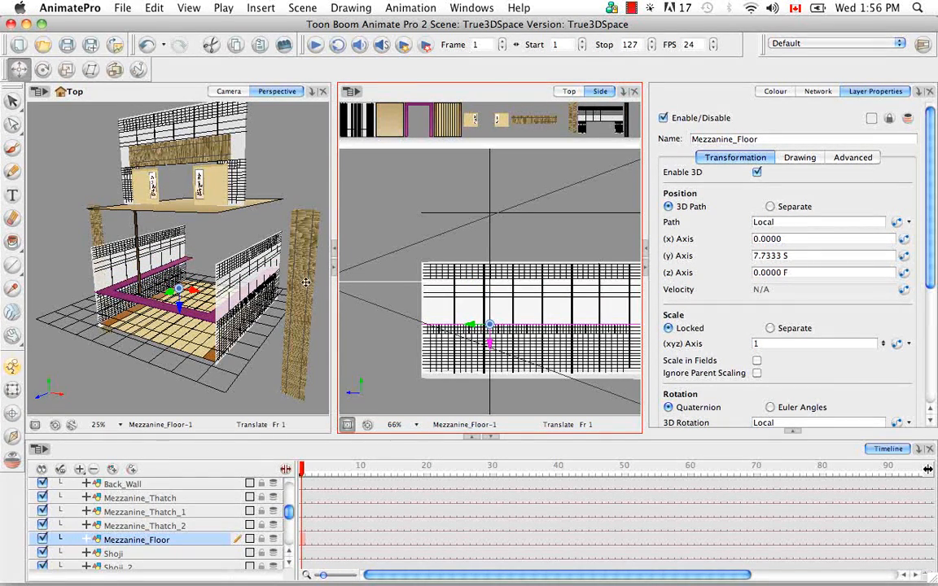
Step: Rotate the Mezzanine_Floor layer to 270 degrees on the x axis
click(43, 69)
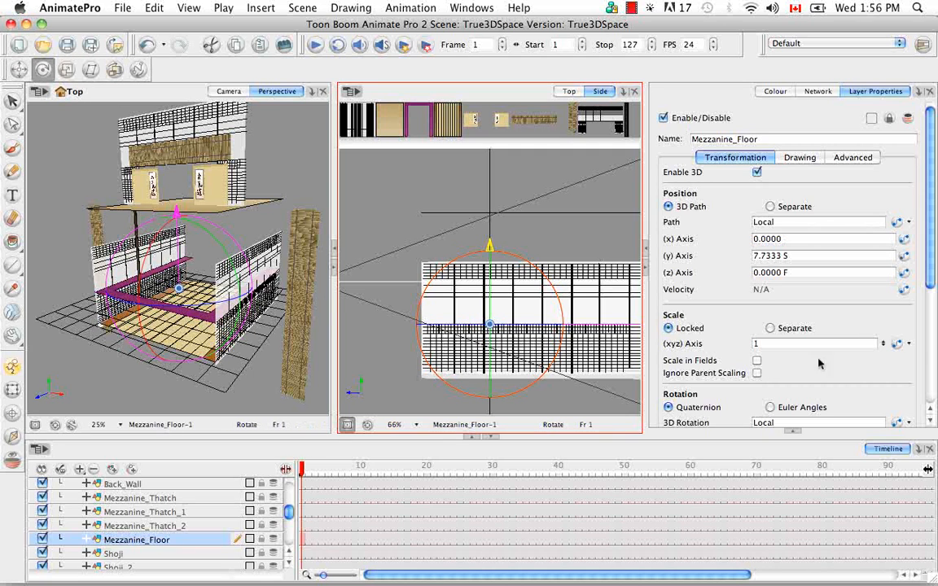
scroll(839, 234, down, 5)
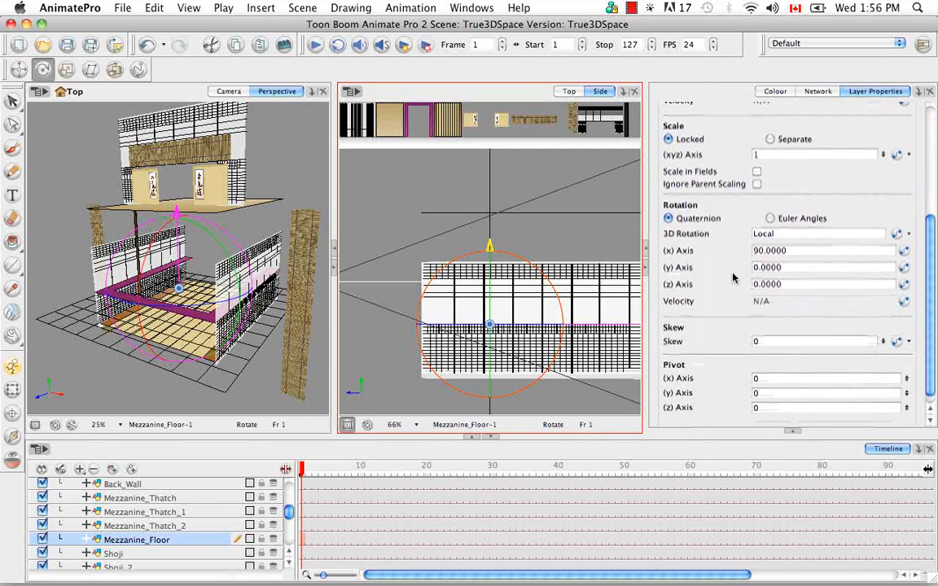
click(769, 251)
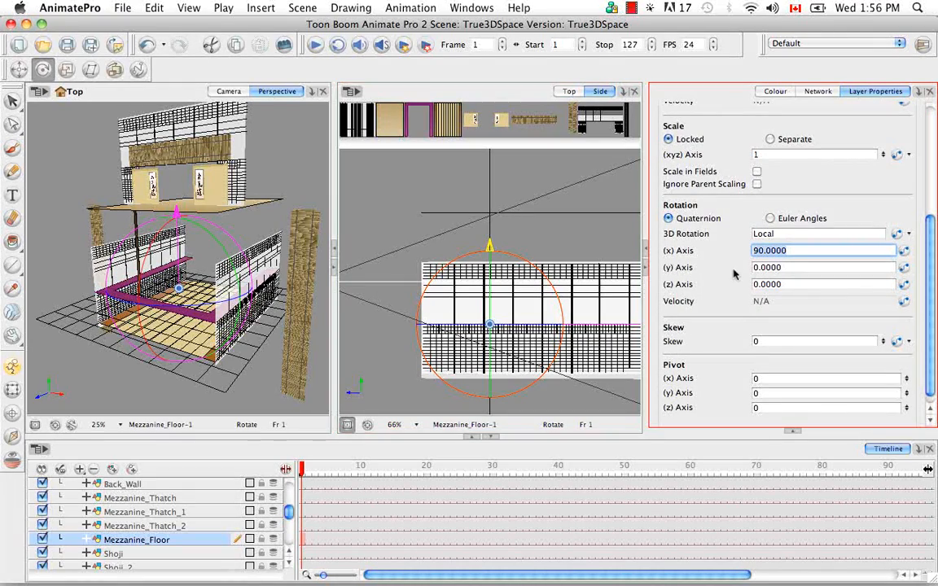
text(270)
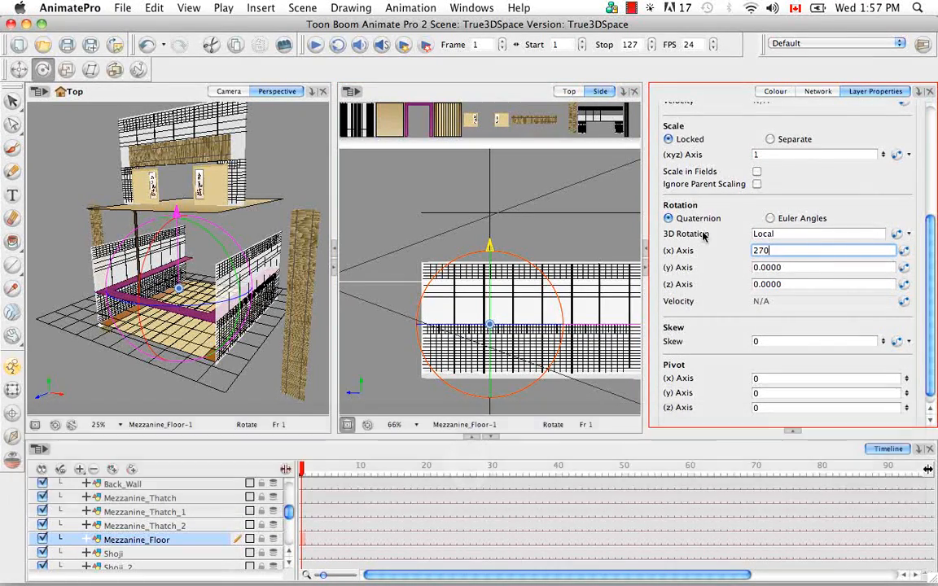
key(Return)
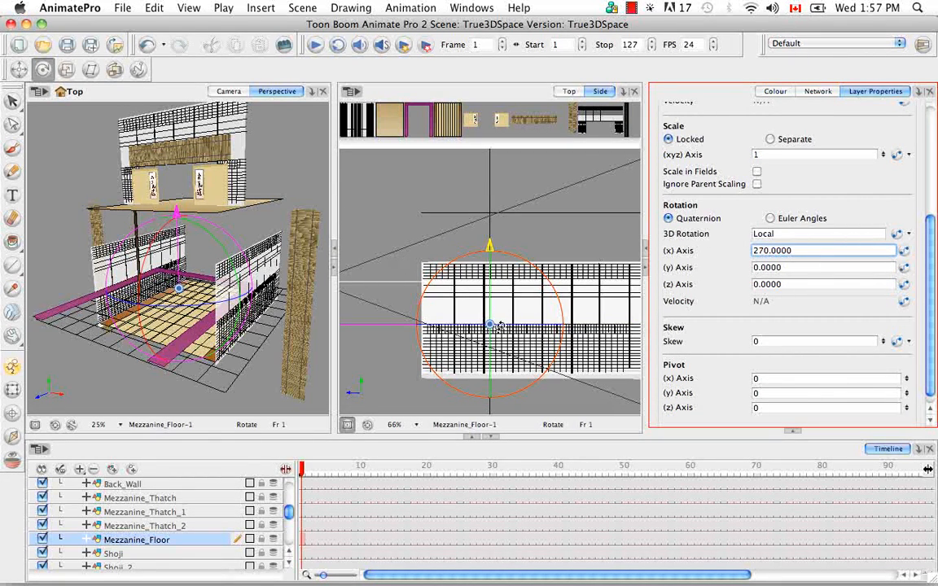
Step: Translate the Mezzanine_Floor layer backward in the side view until its far edge lines up with the rear ends of the side walls
key(alt+2)
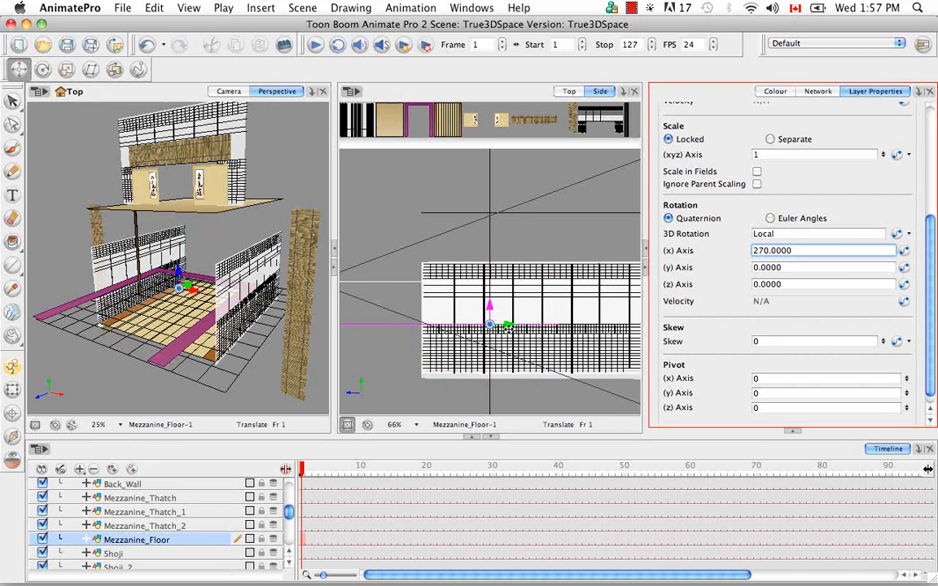
drag(508, 326, 603, 322)
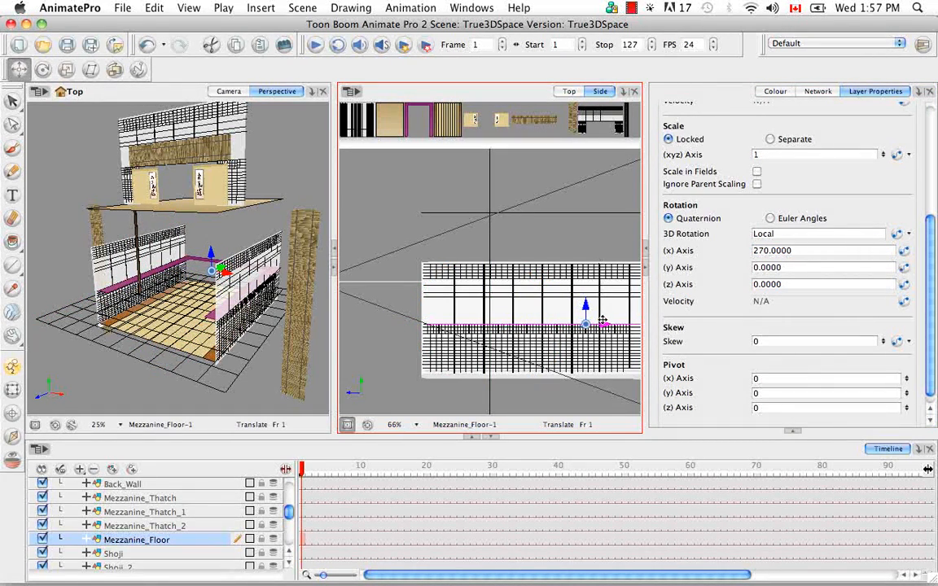
key(space)
drag(596, 362, 543, 319)
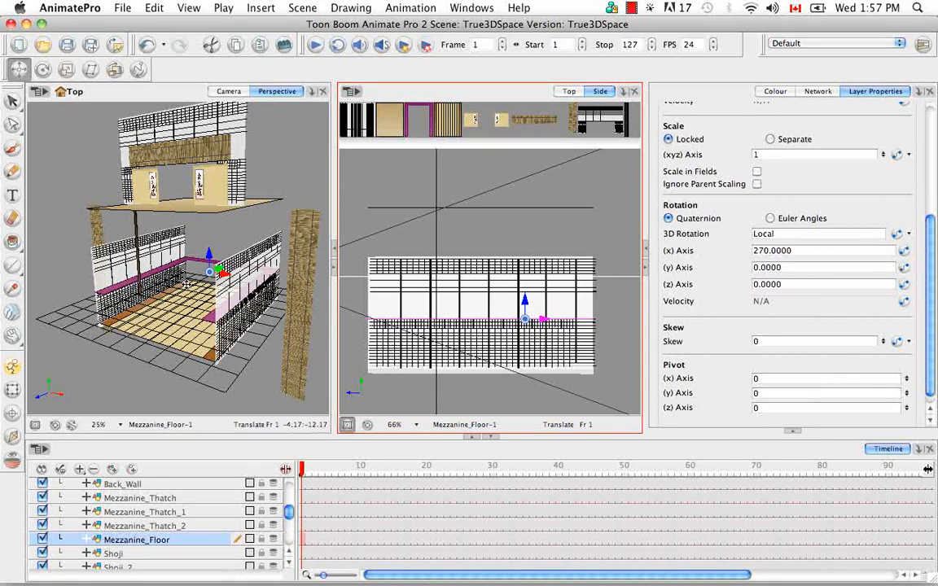
Step: Move the Shoji layer down and back in the side view so it closes off the rear between the two side walls
click(163, 555)
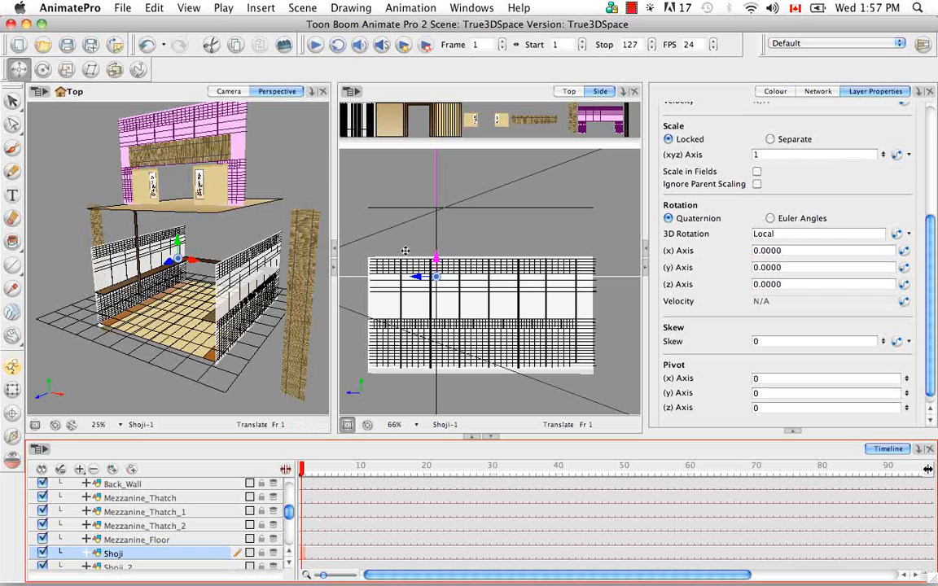
drag(437, 260, 588, 419)
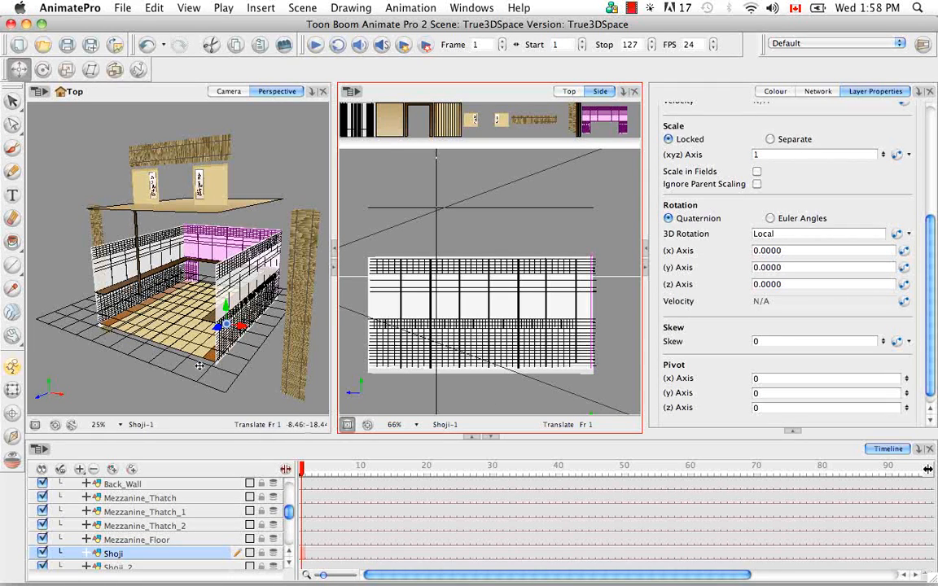
Step: Nudge the Shoji layer slightly down and back until its top and edge meet the side wall at the rear corner
click(189, 310)
key(super+equal)
key(super+equal)
key(super+equal)
key(super+equal)
key(super+equal)
key(super+equal)
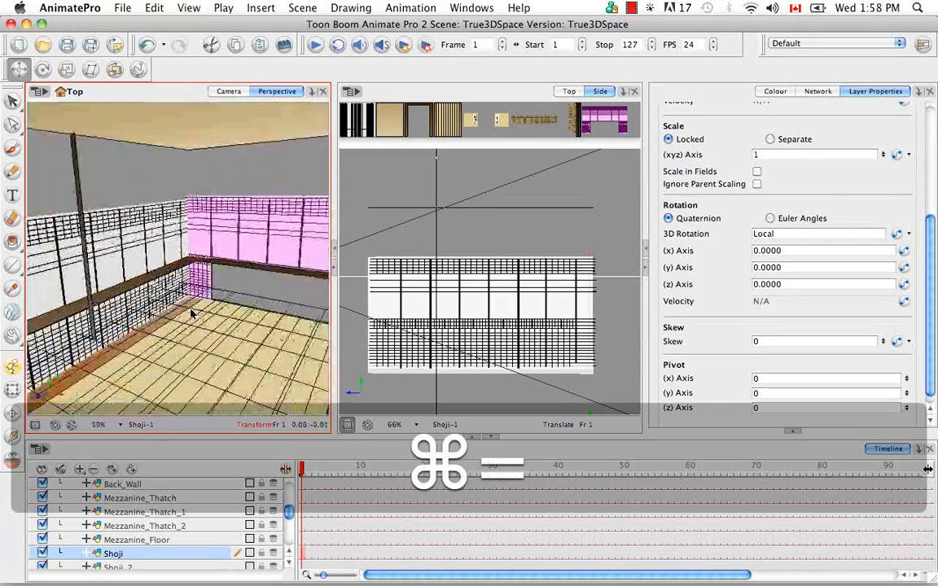
key(space)
drag(218, 253, 219, 279)
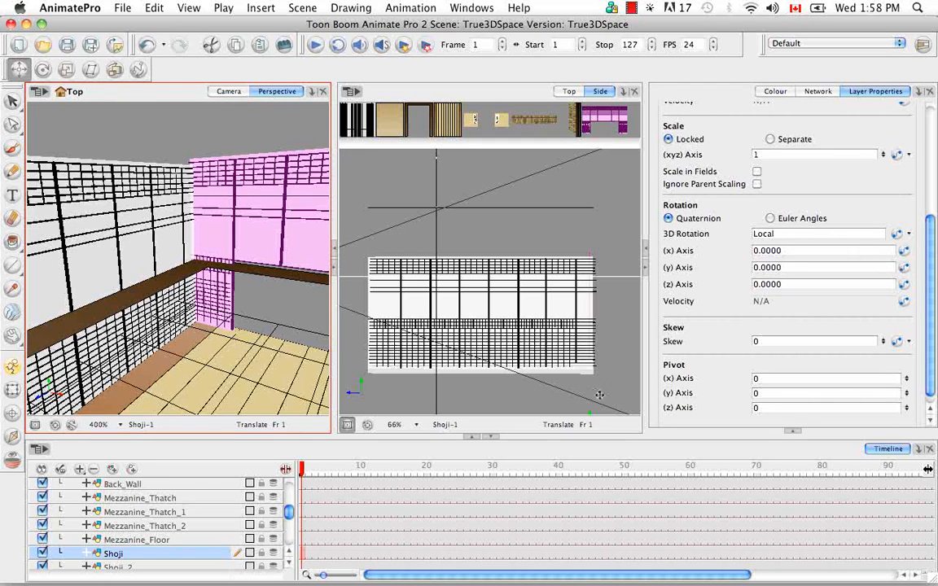
key(space)
drag(589, 415, 585, 354)
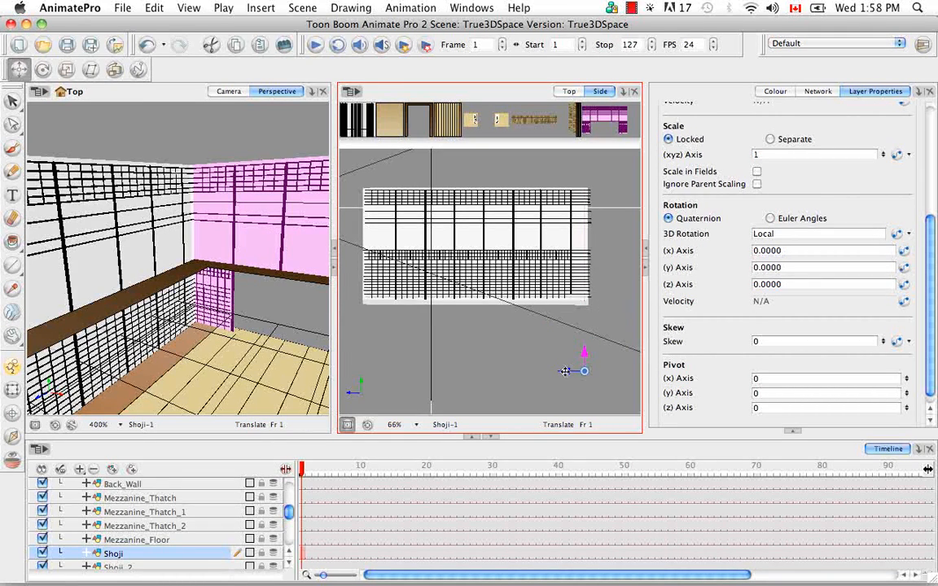
drag(565, 373, 567, 373)
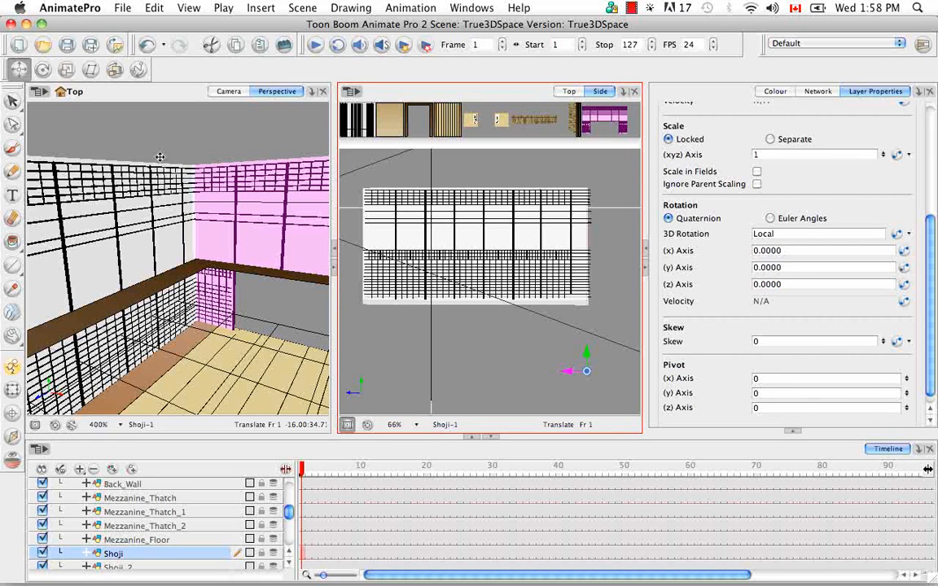
Step: Lower the Mezzanine_Thatch layer in the side view from above the ceiling to the upper part of the shoji walls
click(292, 319)
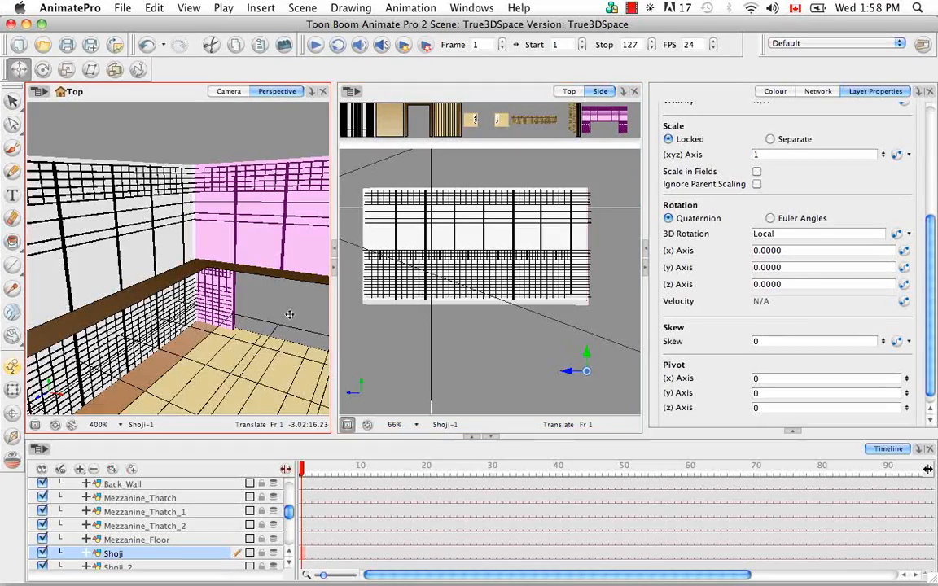
key(super+minus)
key(super+minus)
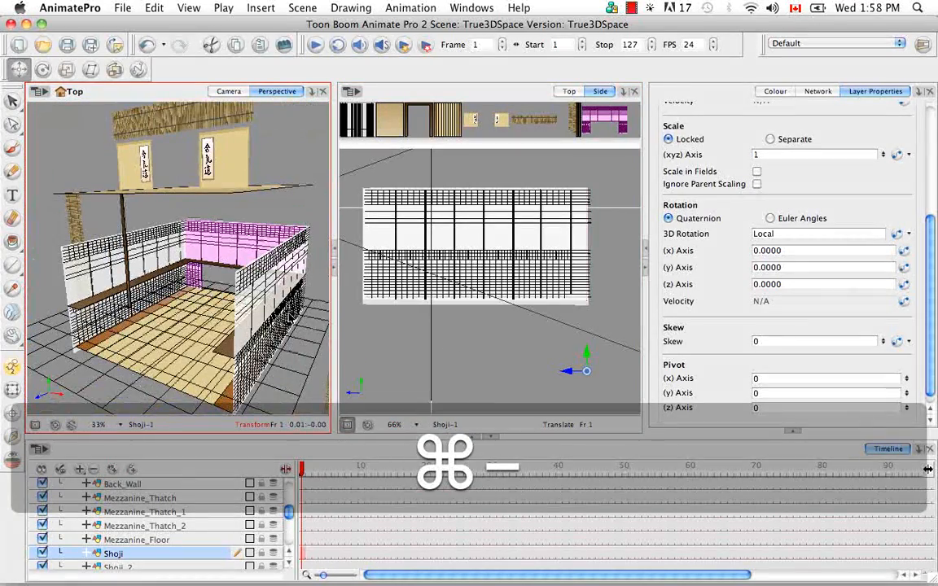
key(space)
drag(290, 318, 248, 292)
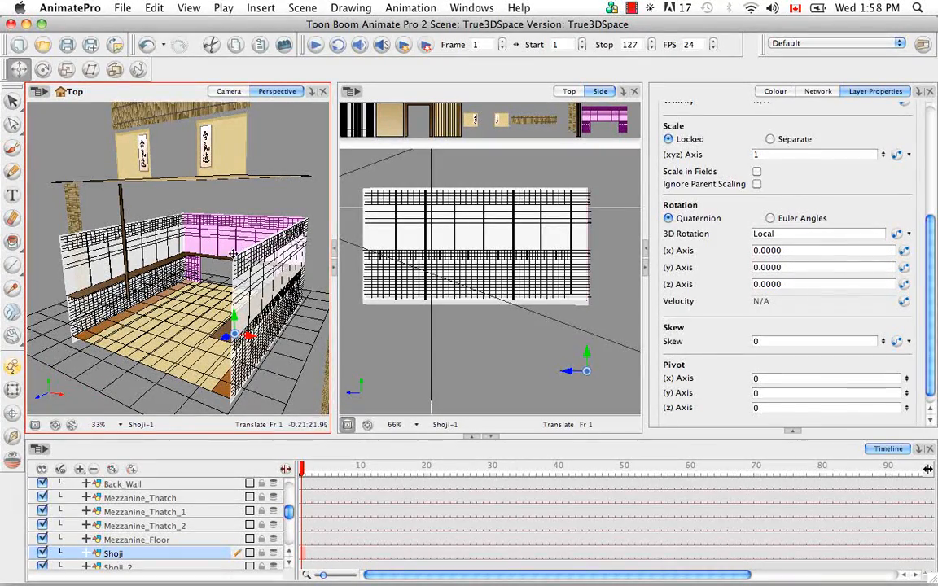
key(space)
drag(239, 253, 209, 272)
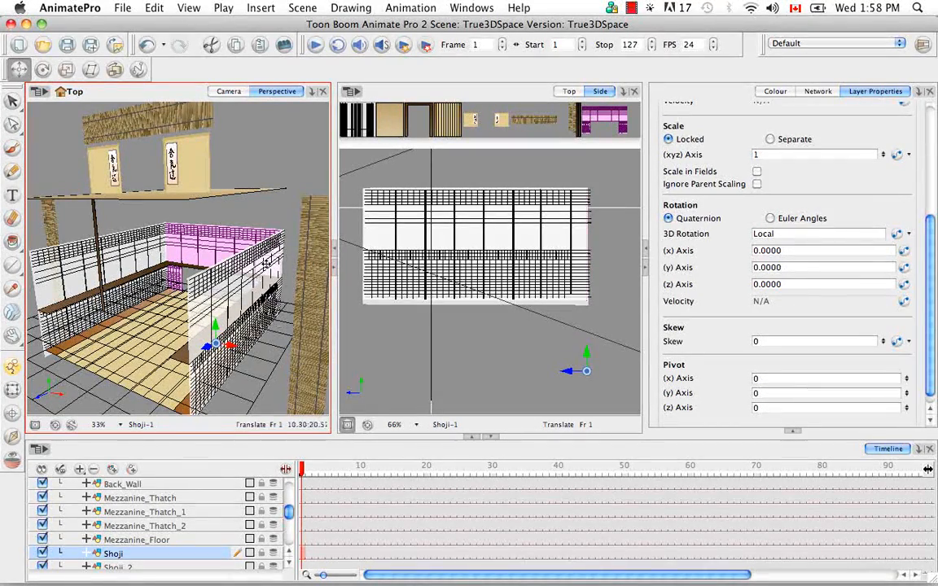
click(173, 498)
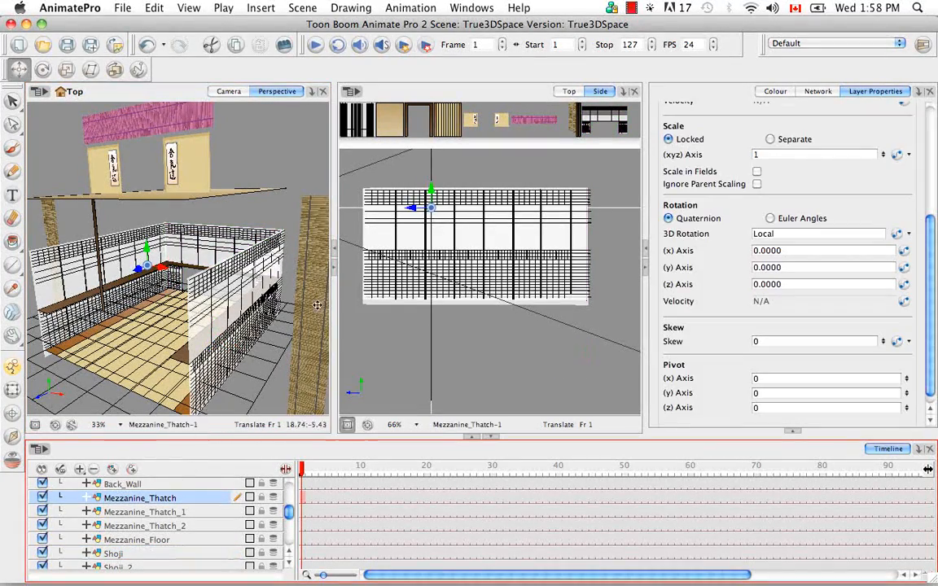
click(437, 184)
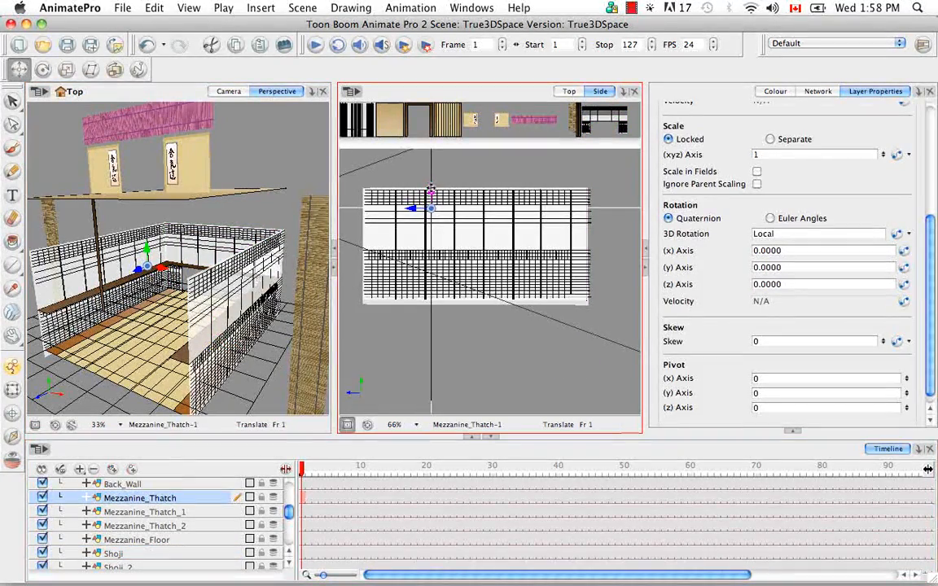
drag(431, 189, 432, 293)
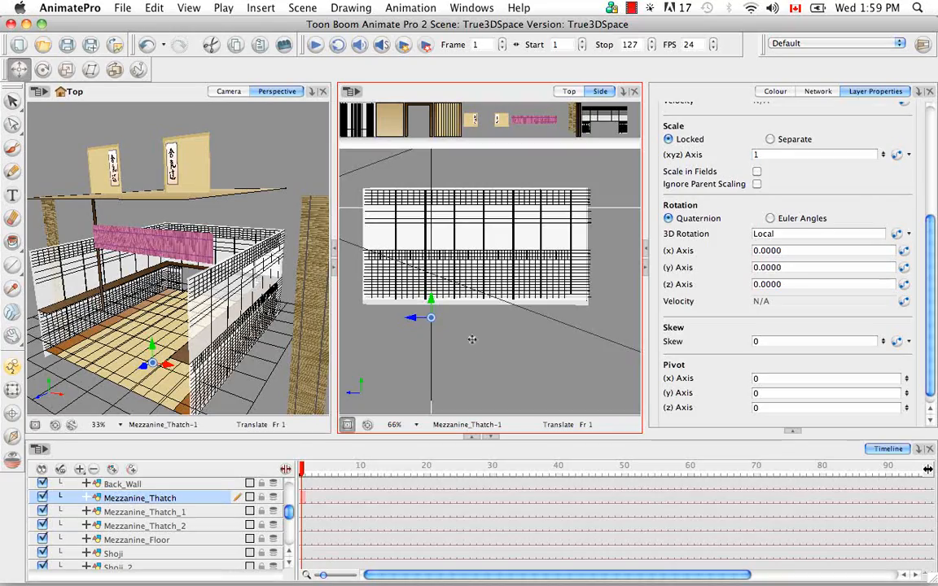
Step: Lower the Mezzanine_Thatch layer further, down to the height of the mezzanine floor
key(super+equal)
key(super+equal)
key(space)
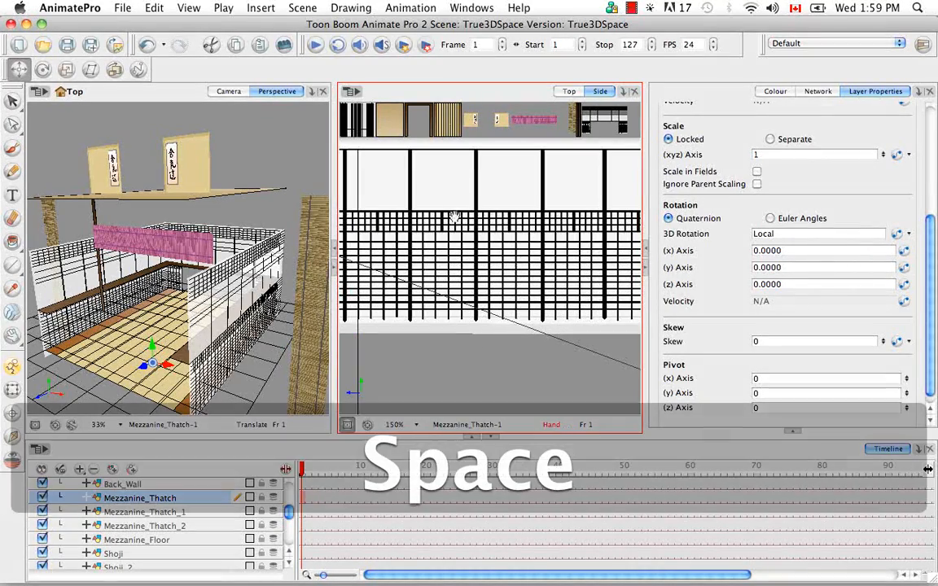
drag(454, 217, 487, 272)
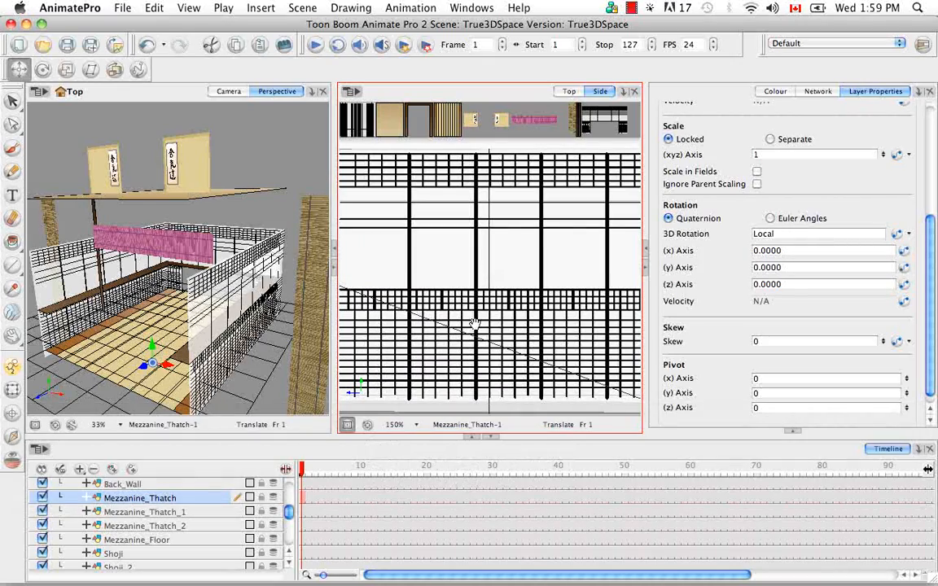
key(space)
drag(474, 324, 480, 252)
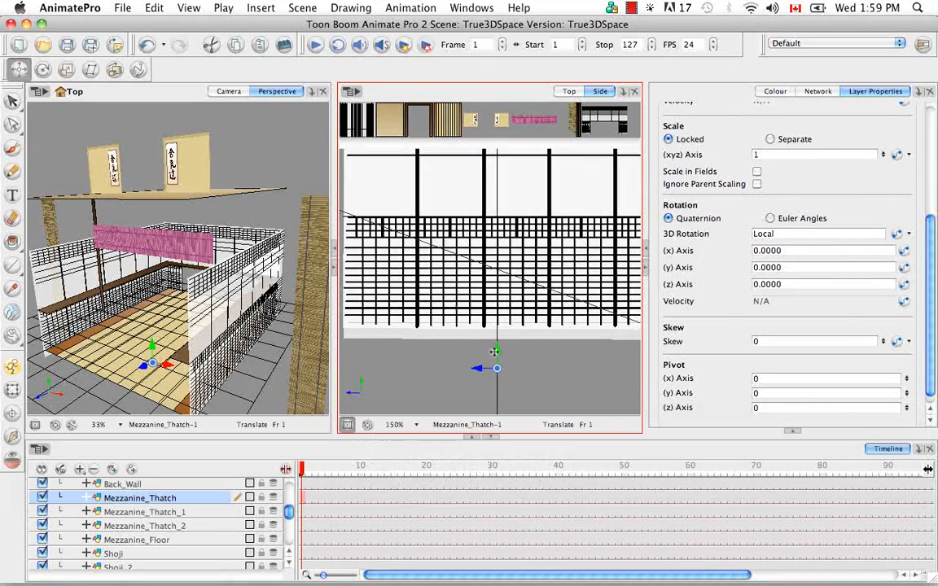
drag(494, 352, 504, 472)
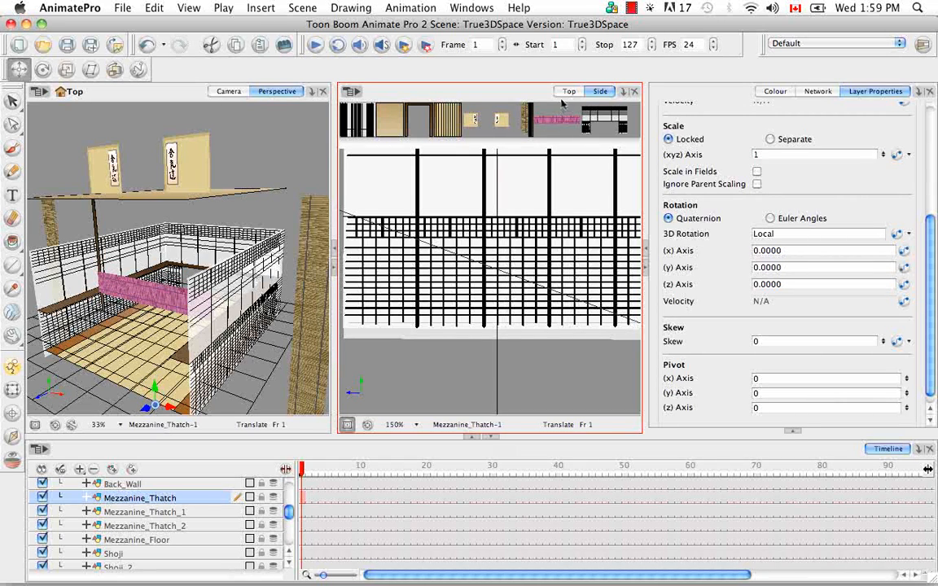
Step: Hide the Cieling layer and push Mezzanine_Thatch back in the top view to the inner edge of the rear mezzanine
click(567, 92)
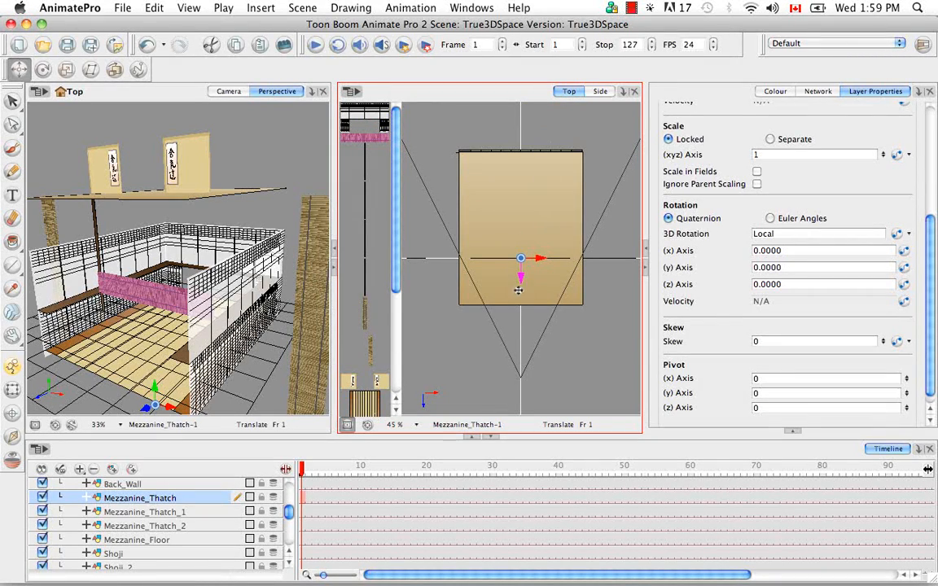
drag(520, 277, 517, 206)
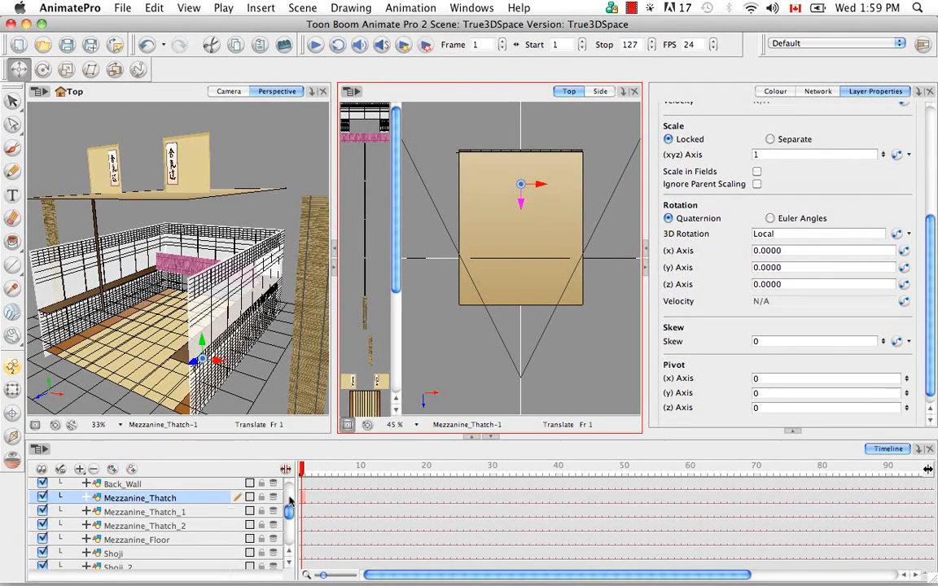
scroll(289, 510, up, 4)
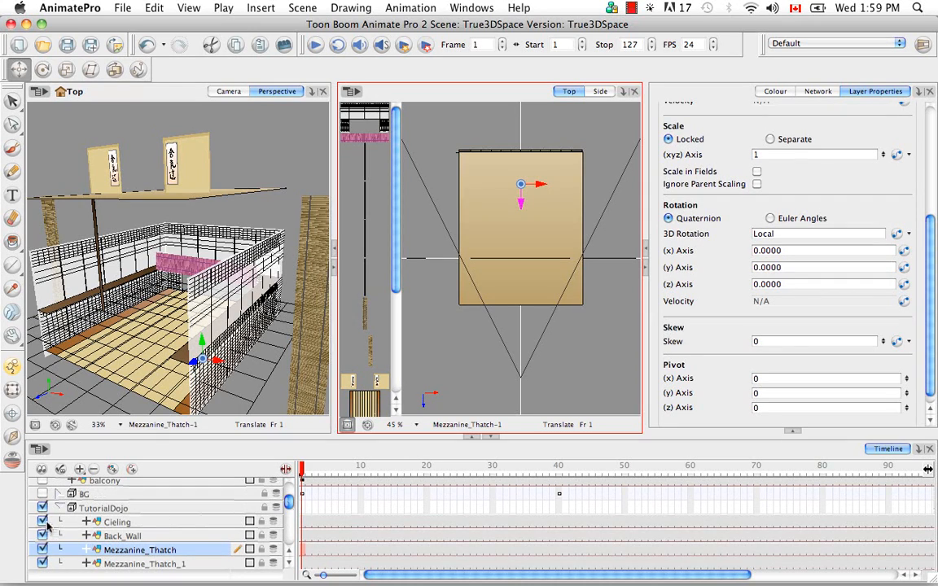
click(42, 522)
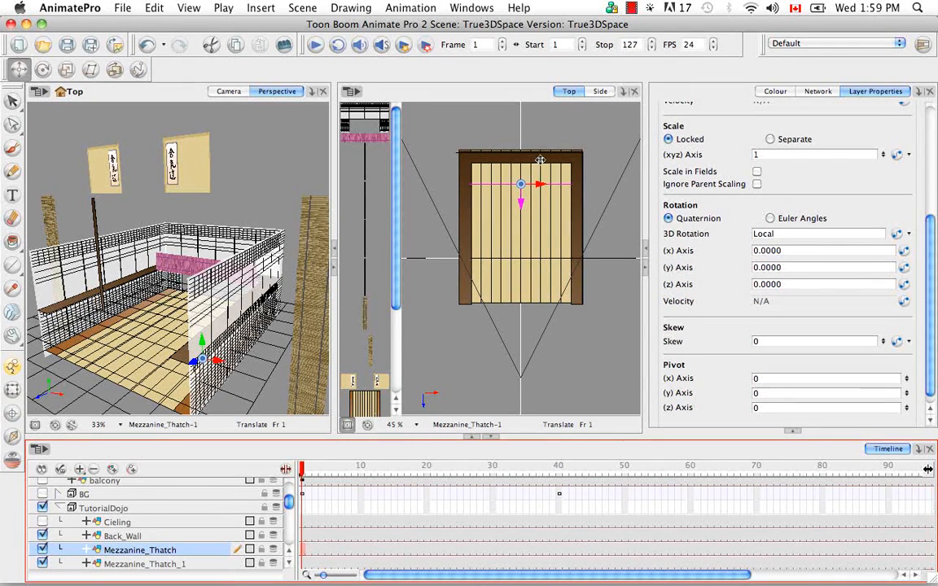
drag(521, 204, 521, 184)
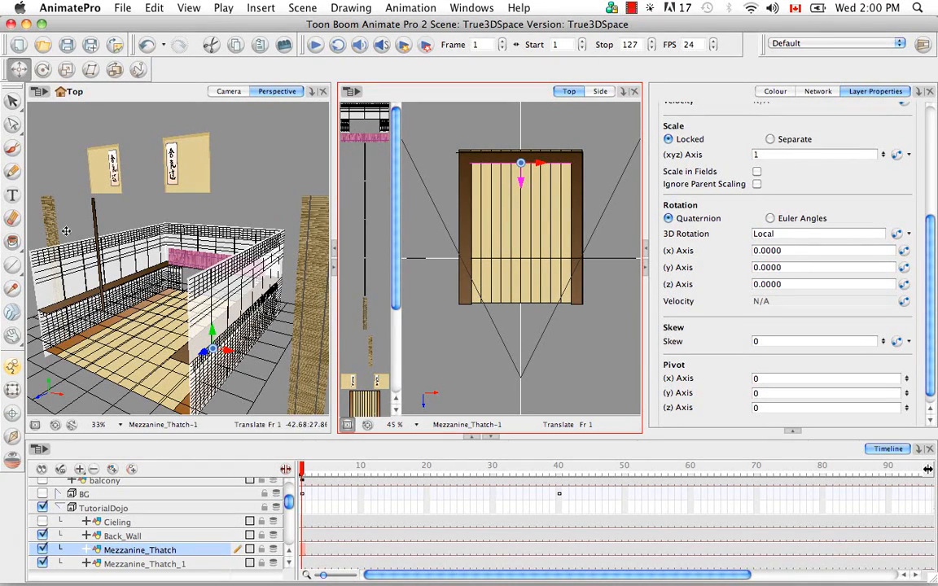
Step: Switch the Mezzanine_Thatch_1 layer to Euler Angles and set its rotation to 90 on x and 90 on z
click(157, 564)
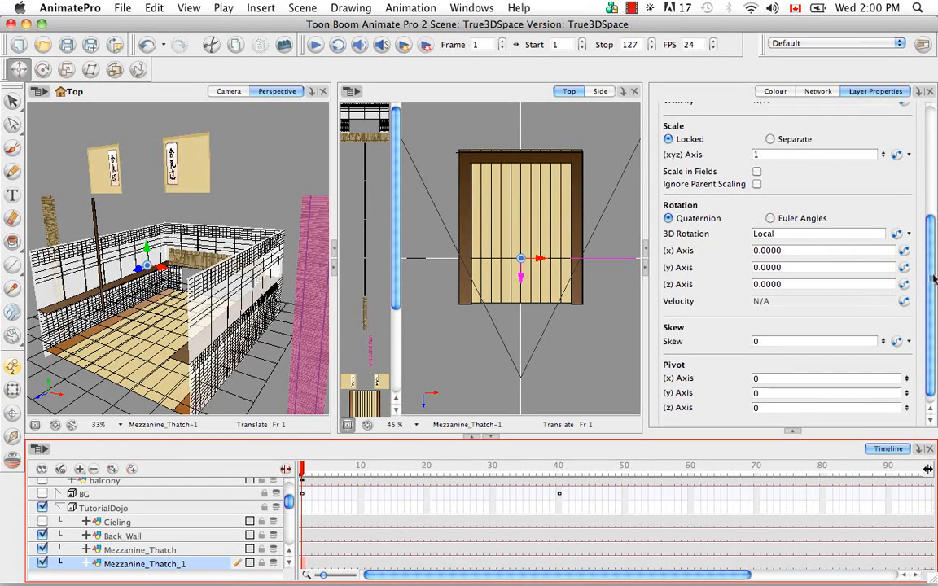
click(770, 219)
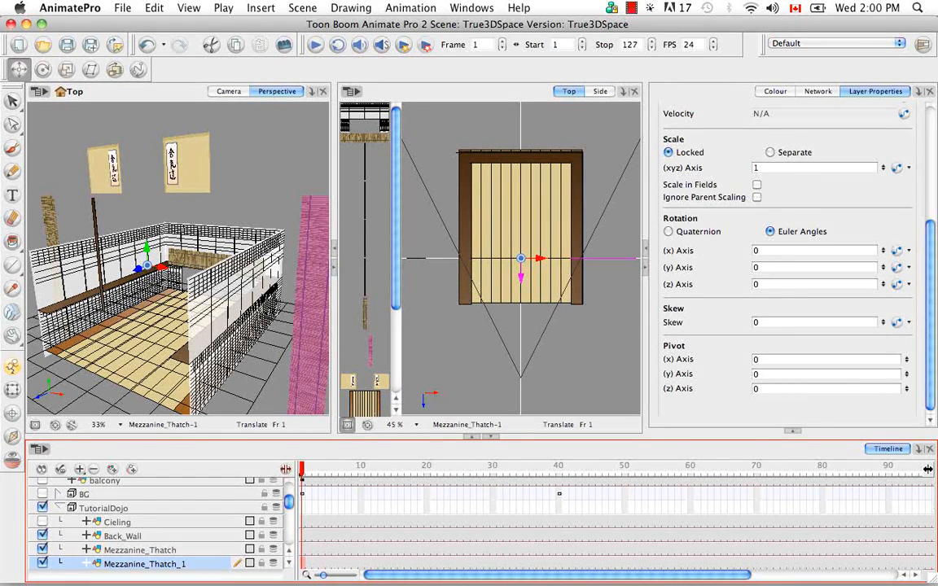
click(763, 251)
text(90)
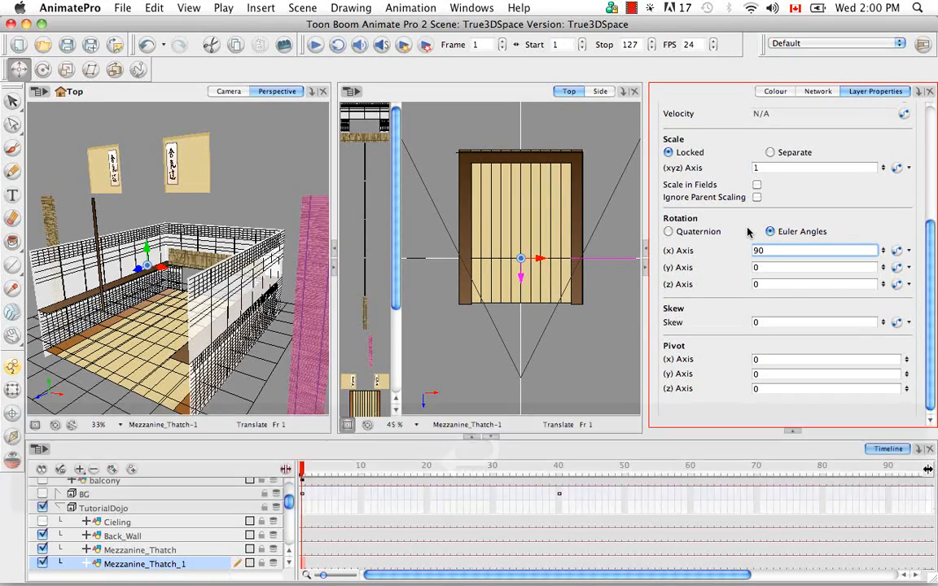
key(Return)
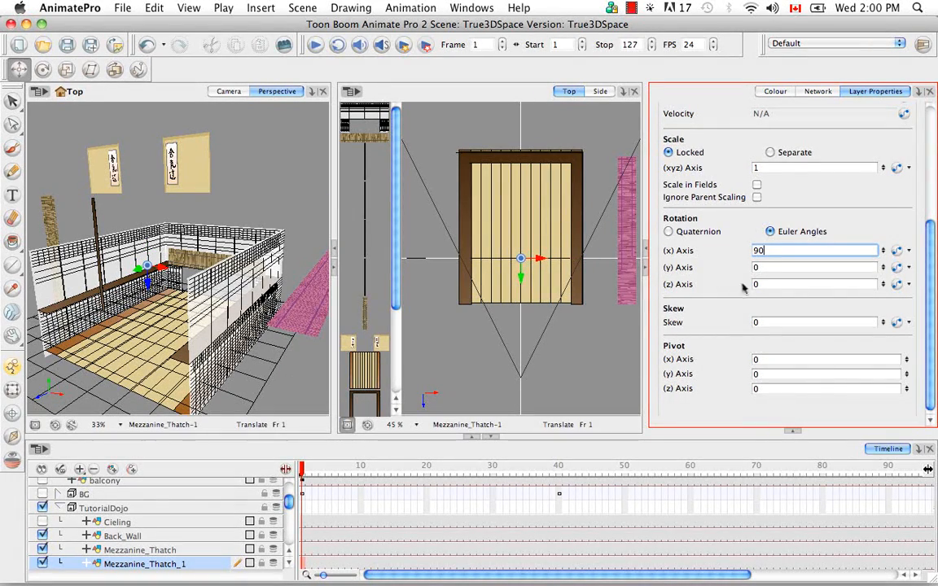
click(753, 284)
text(90)
key(Return)
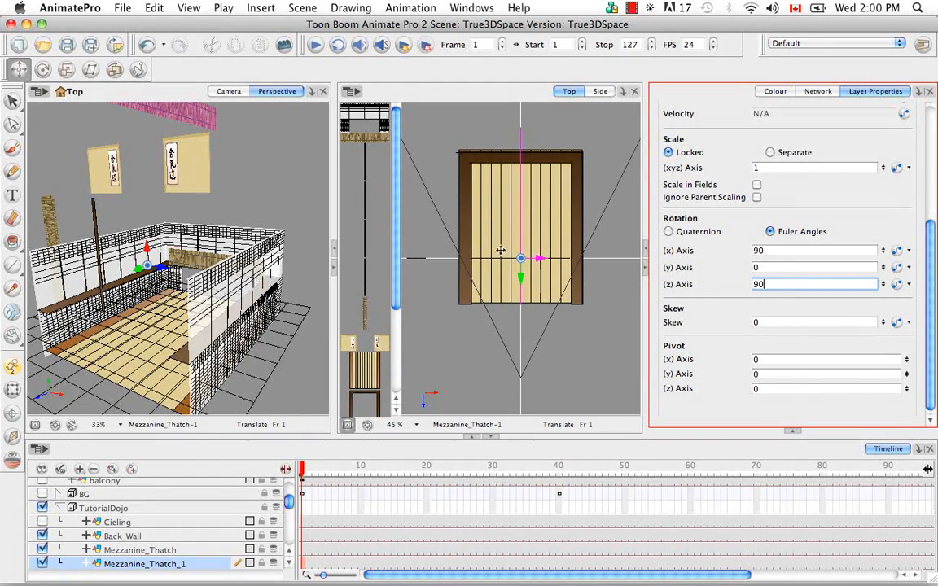
Step: Switch to the side view and hide the Shoji_3 wall layer
click(600, 91)
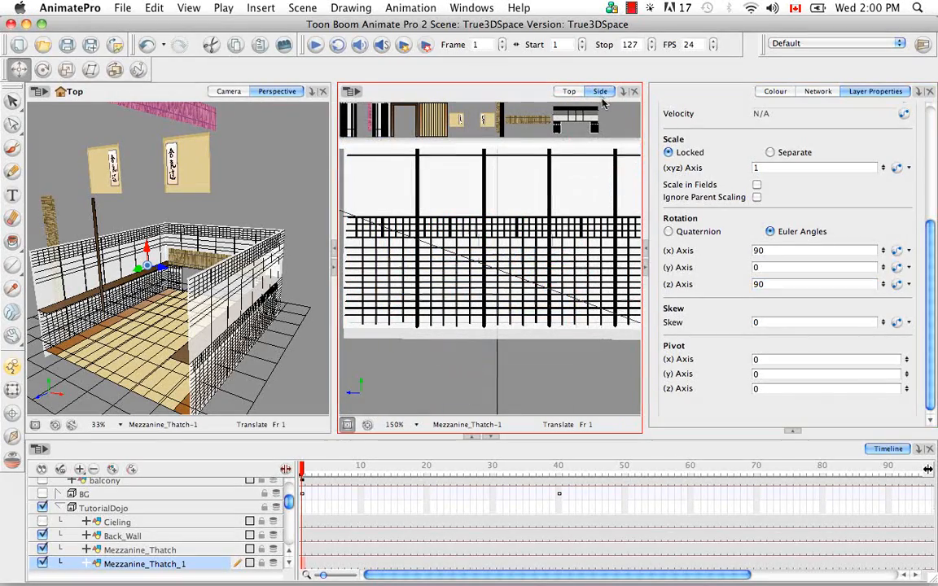
key(space)
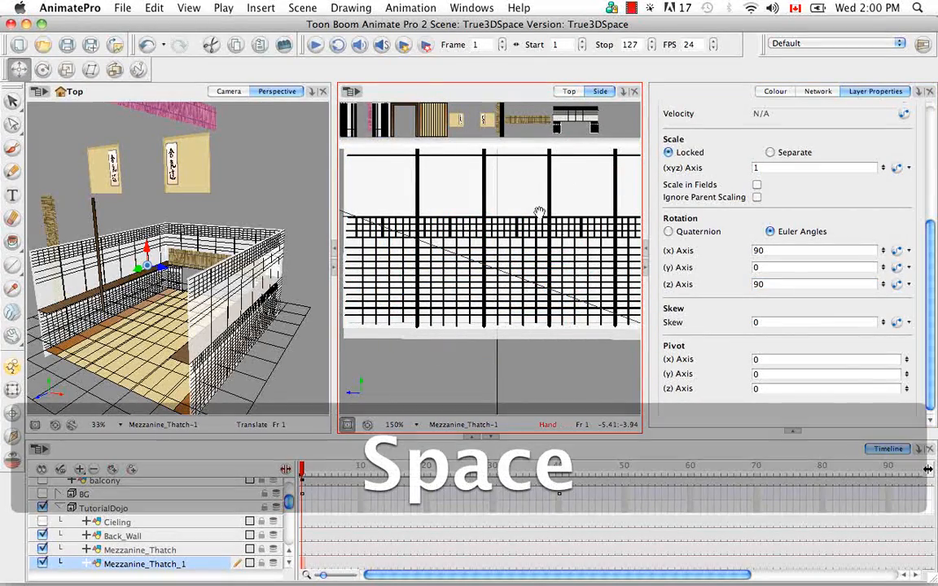
drag(544, 213, 499, 268)
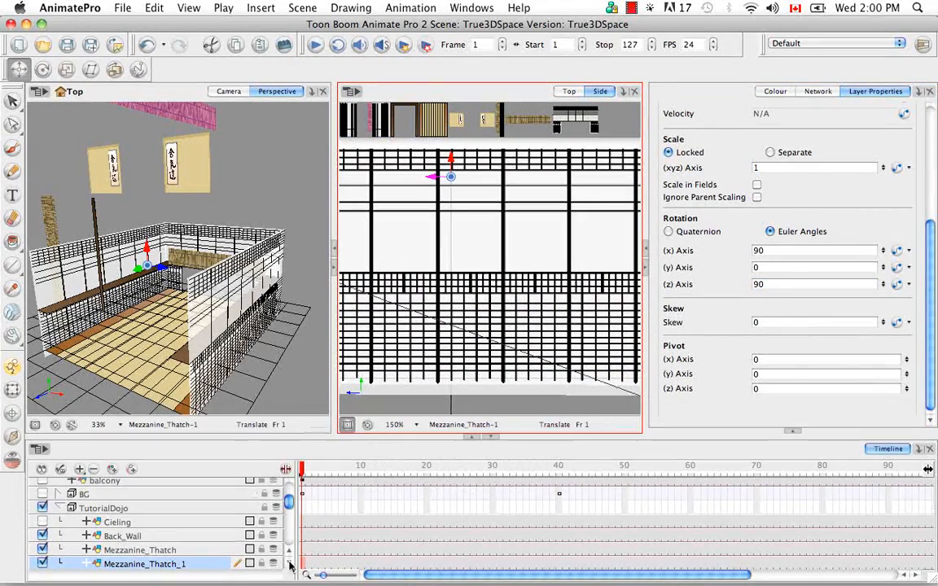
scroll(291, 566, down, 5)
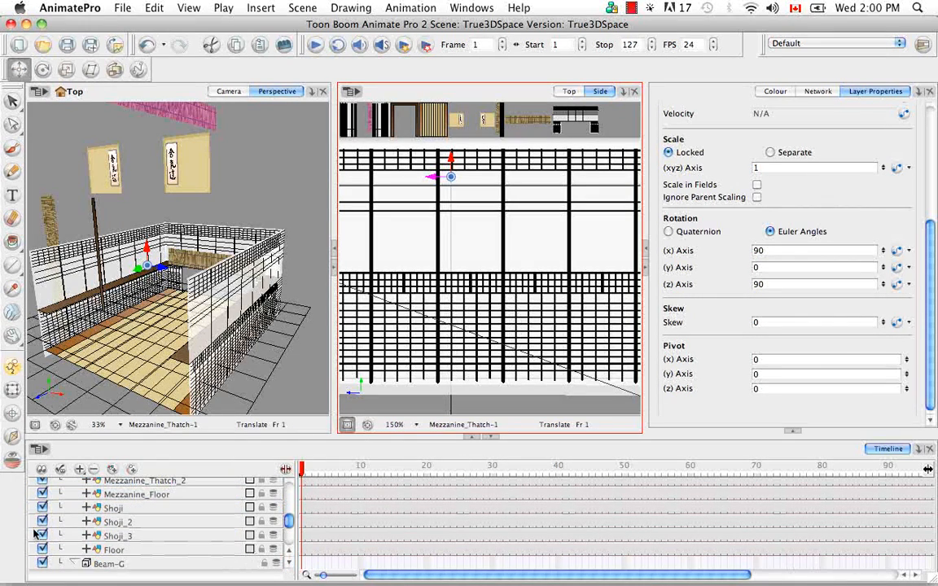
click(43, 534)
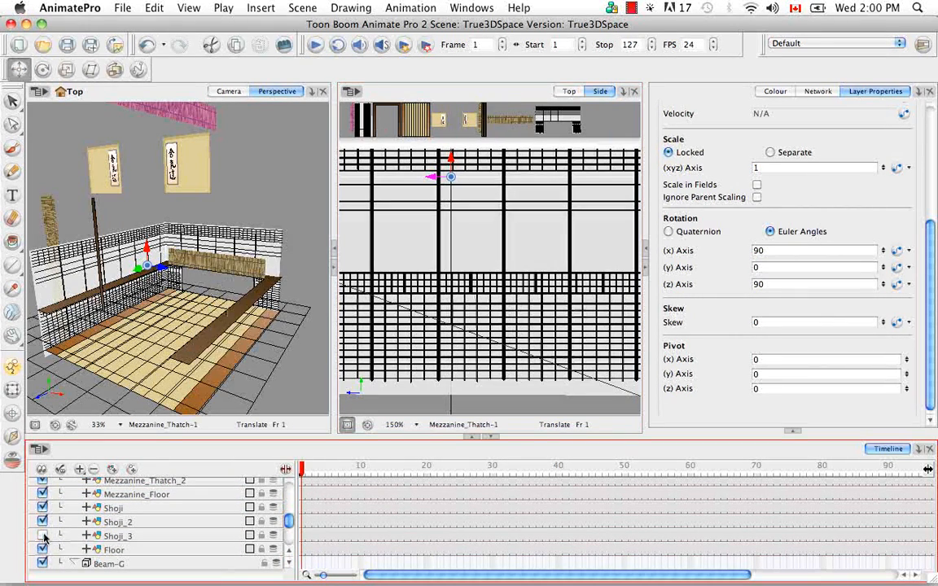
Step: Lower the Mezzanine_Thatch_1 layer in the side view until its lower edge meets the top of the dense lower lattice
key(space)
mouse_move(548, 241)
mouse_down()
mouse_move(492, 251)
mouse_move(455, 275)
mouse_move(446, 246)
mouse_up()
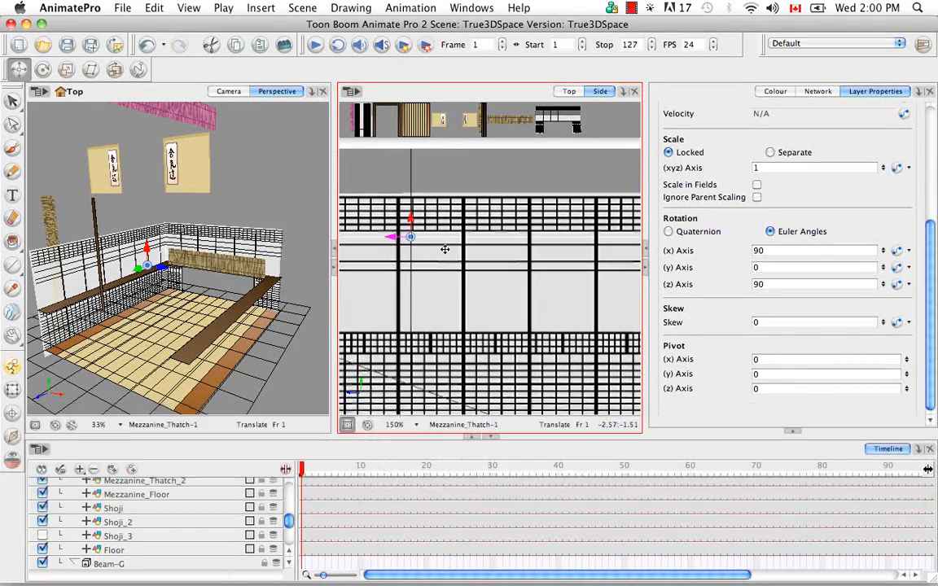
key(super+minus)
key(super+minus)
key(super+equal)
key(super+minus)
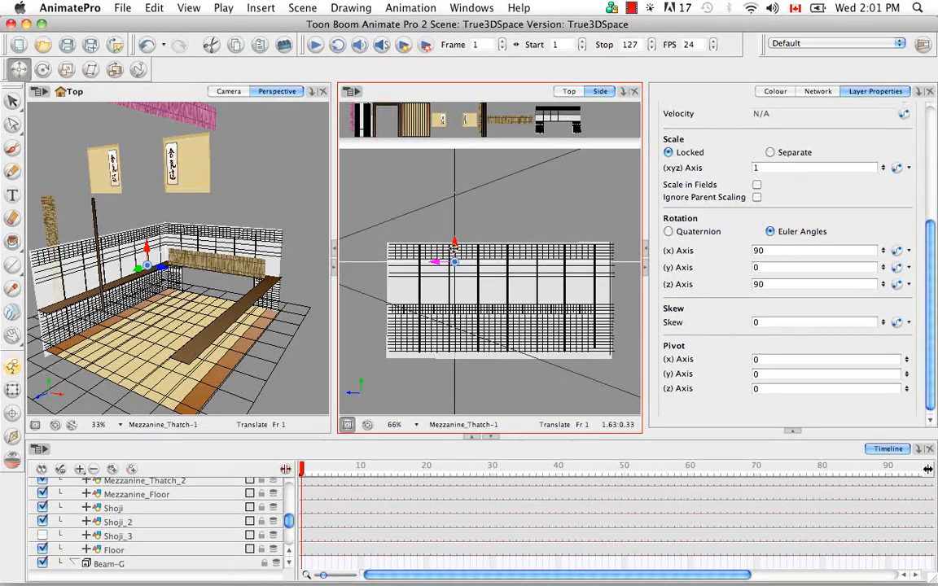
drag(454, 244, 454, 429)
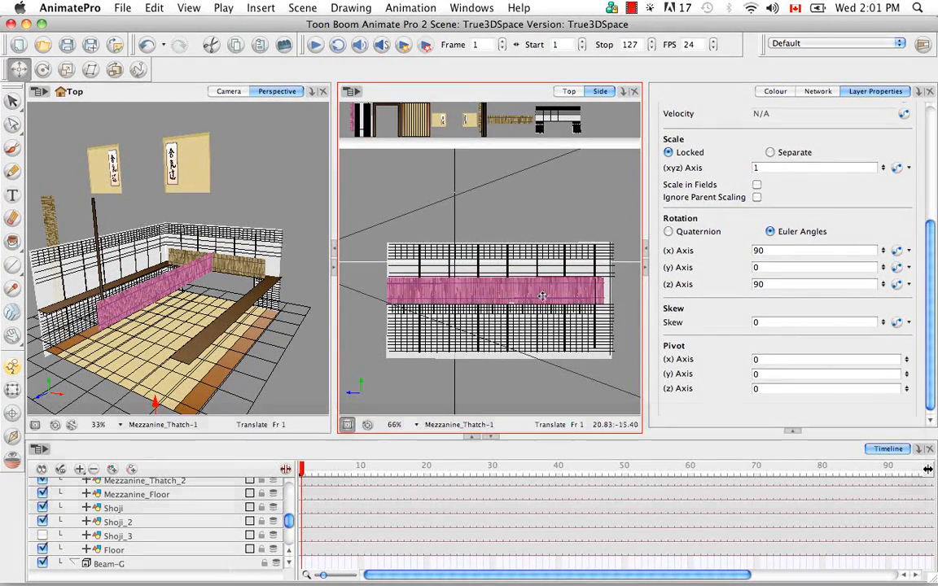
Step: Slide Mezzanine_Thatch_1 slightly toward the back wall in the side view
key(space)
drag(542, 295, 496, 263)
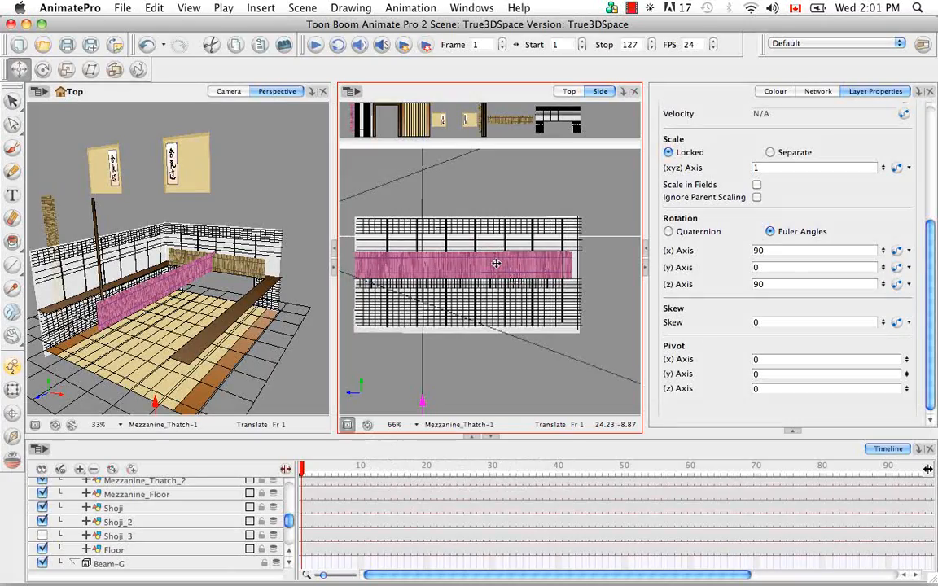
key(space)
drag(472, 371, 473, 318)
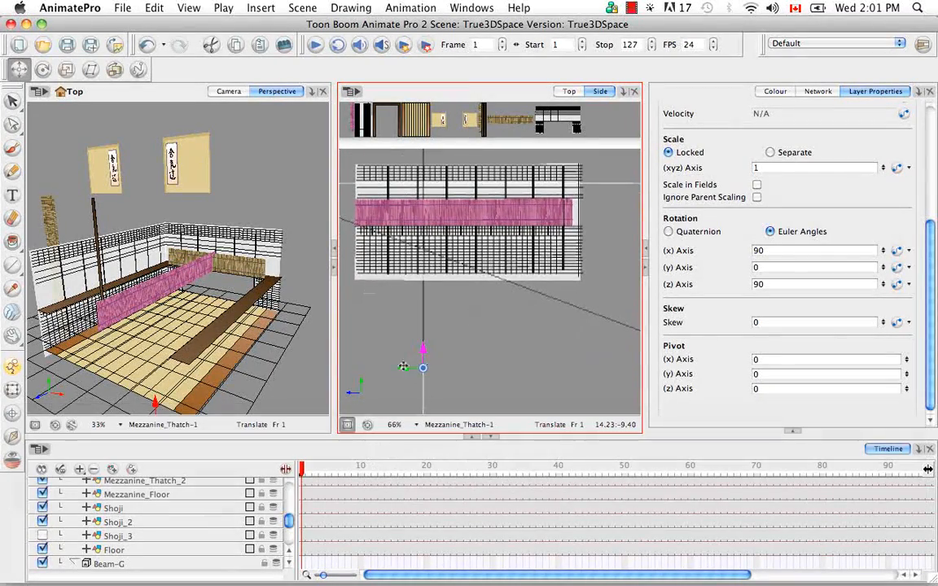
drag(404, 369, 412, 369)
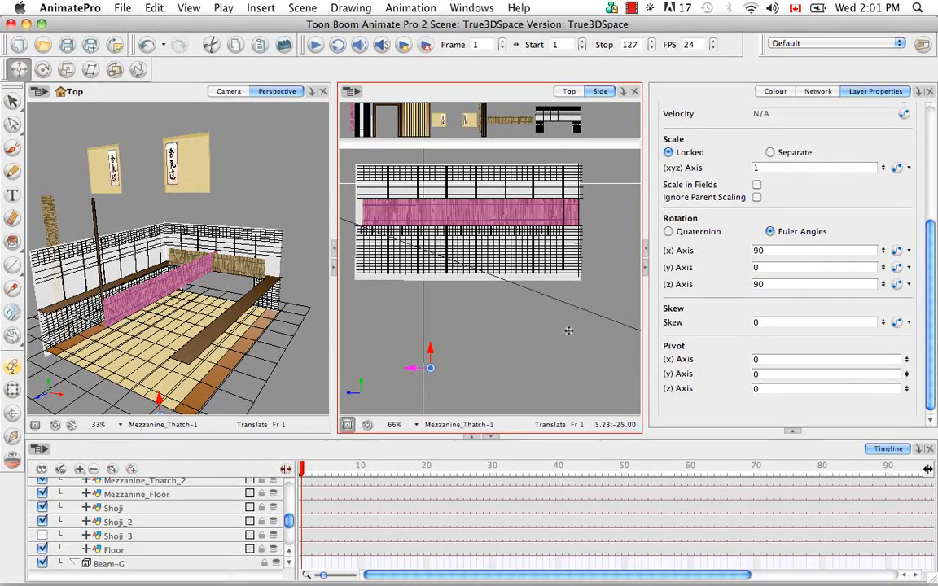
Step: Move Mezzanine_Thatch_1 east in the top view to the inner edge of the mezzanine floor on the east side
click(569, 92)
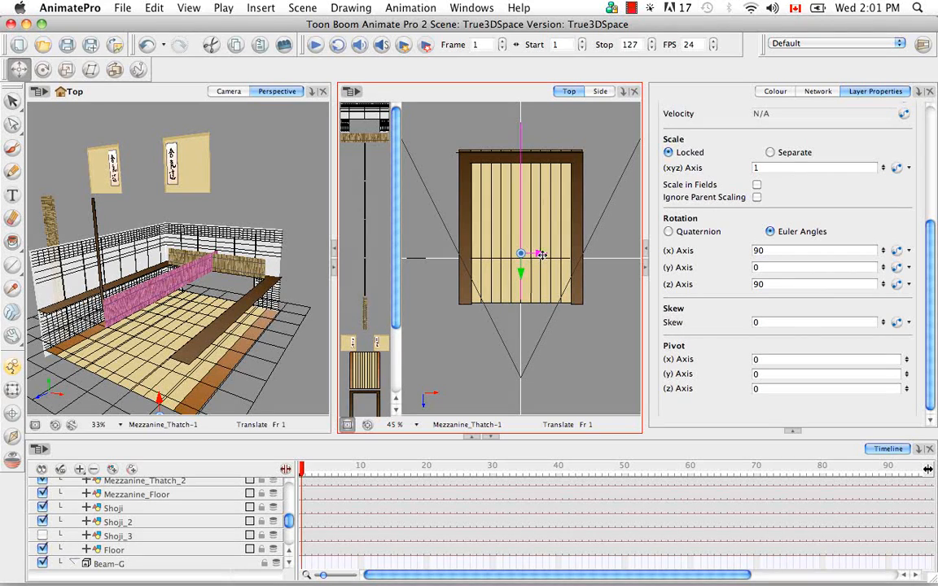
drag(541, 255, 593, 249)
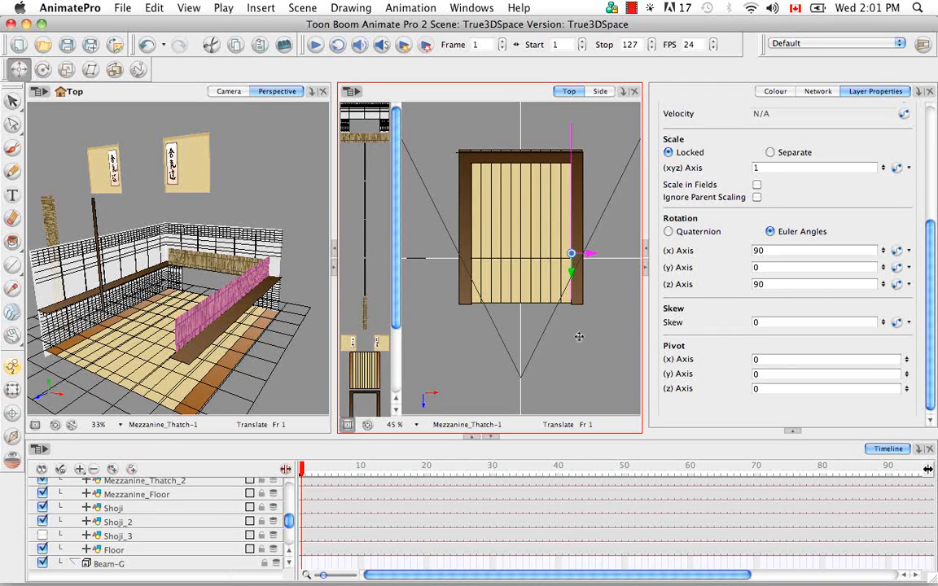
key(super+minus)
key(super+minus)
key(super+equal)
key(super+equal)
key(super+equal)
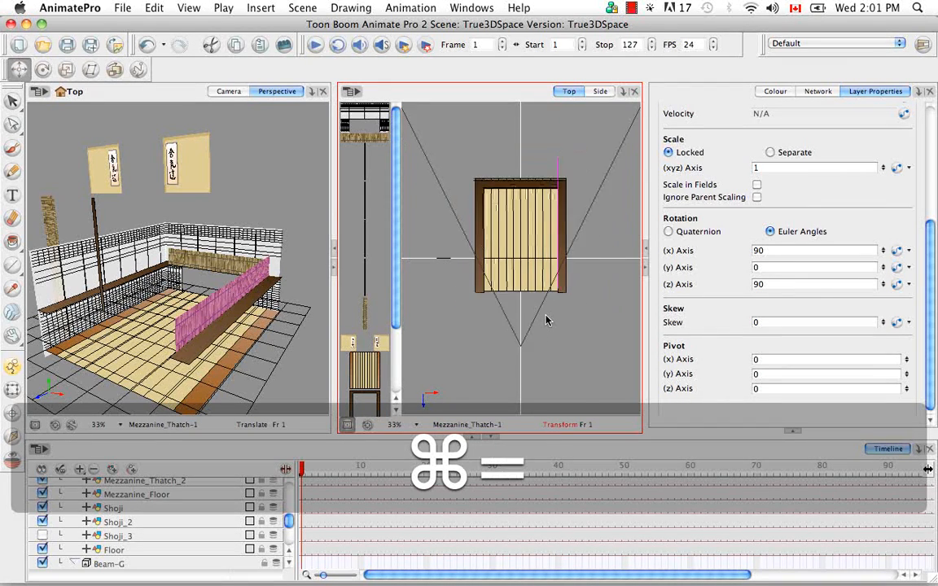
key(space)
drag(547, 316, 586, 308)
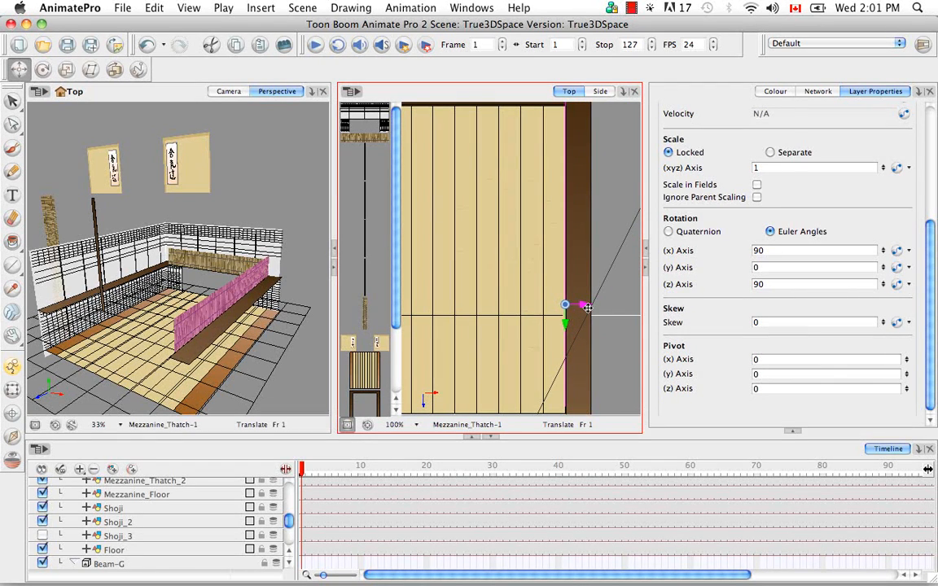
Step: Nudge Mezzanine_Thatch_1 forward in the top view and fine-tune its sideways alignment with the mezzanine's inner edge
key(space)
mouse_move(544, 179)
mouse_down()
mouse_move(547, 298)
mouse_move(560, 176)
mouse_up()
key(space)
drag(554, 213, 556, 282)
key(super+minus)
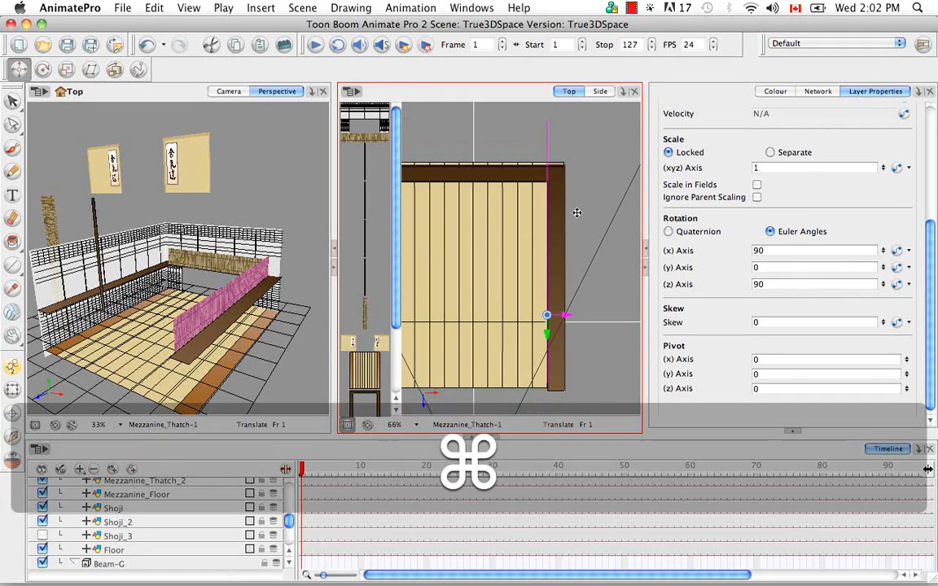
drag(547, 335, 547, 341)
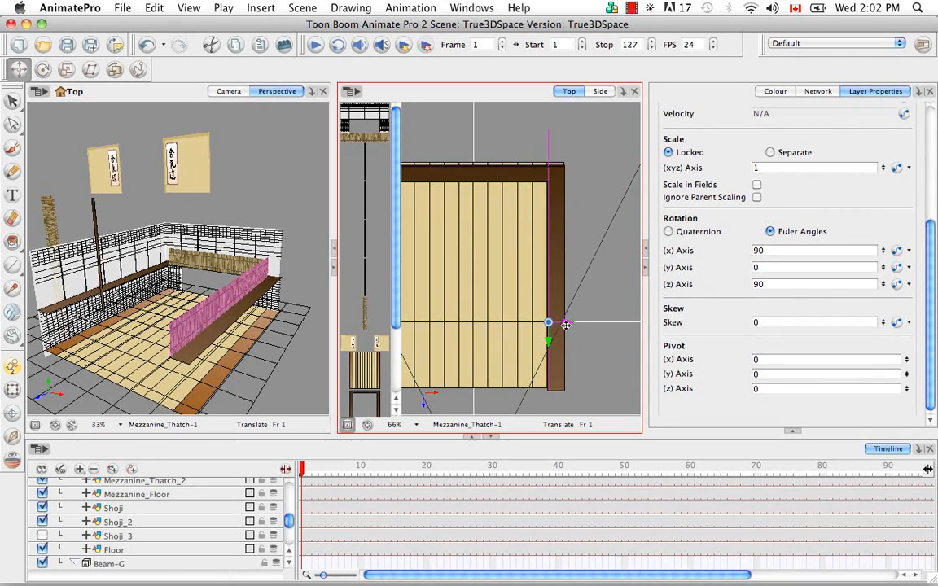
drag(565, 324, 565, 324)
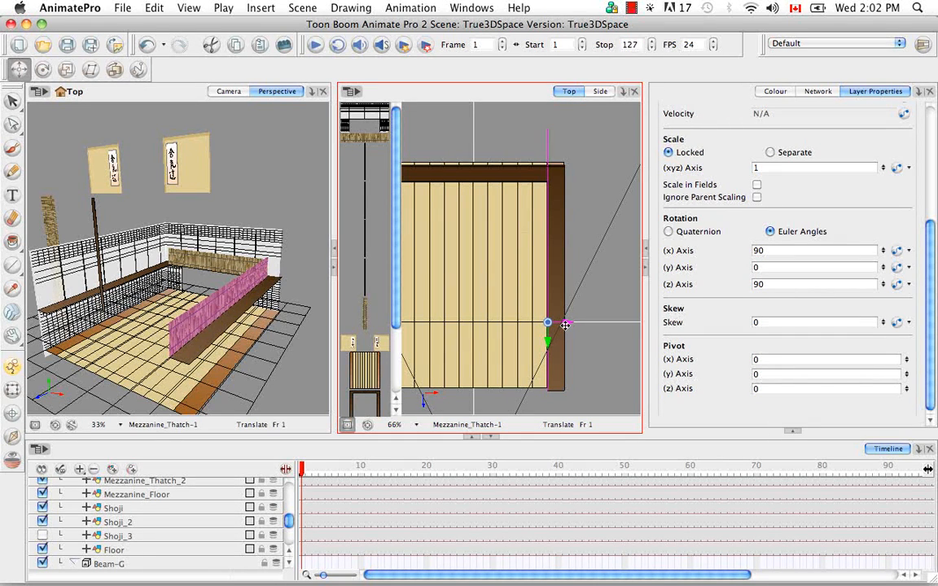
Step: Check the height and length of Mezzanine_Thatch_1 against the mezzanine in the side view and from other perspective angles
click(599, 91)
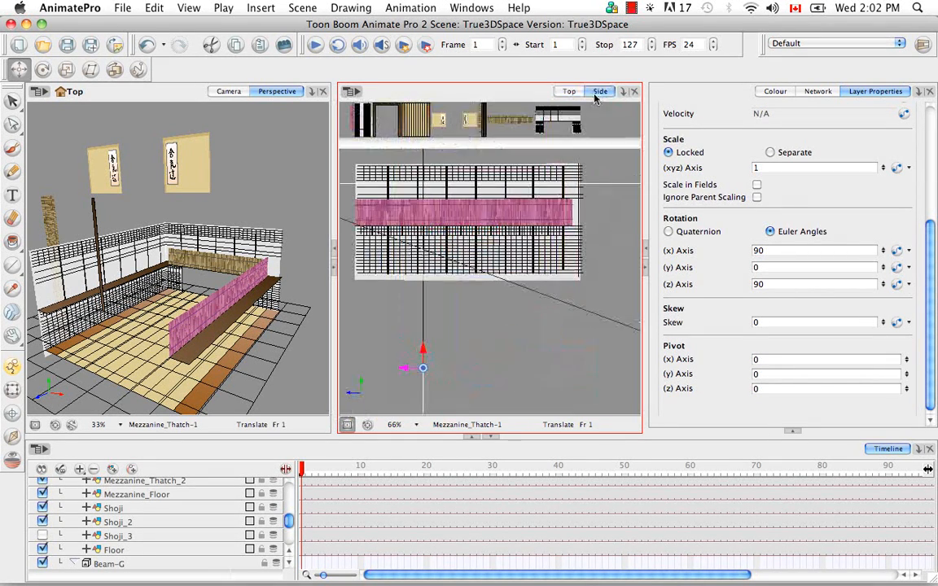
key(space)
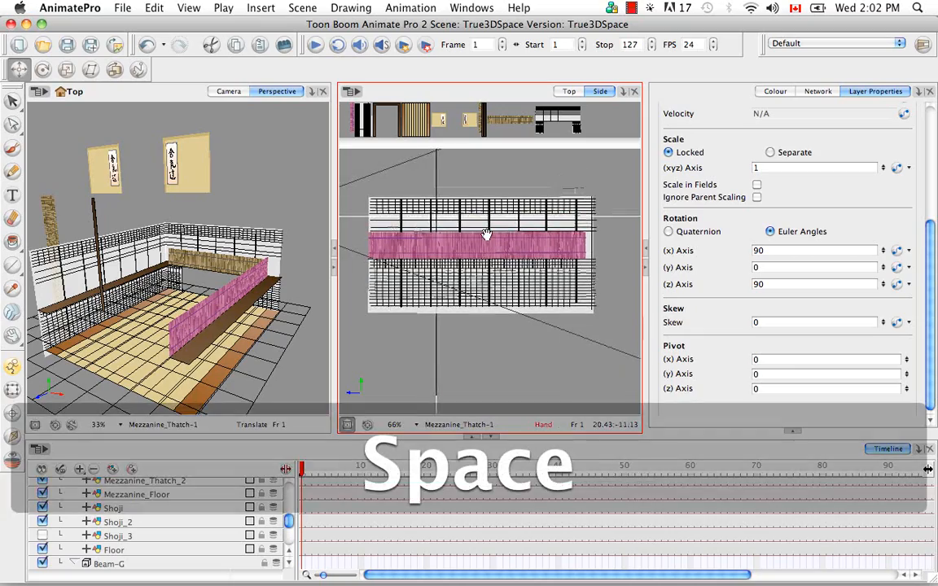
key(super+equal)
key(super+equal)
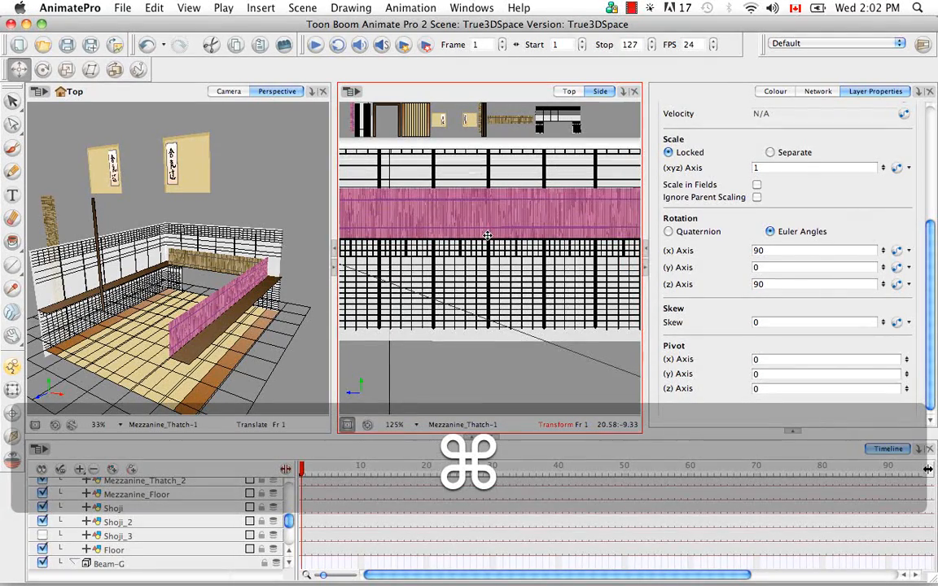
key(super+equal)
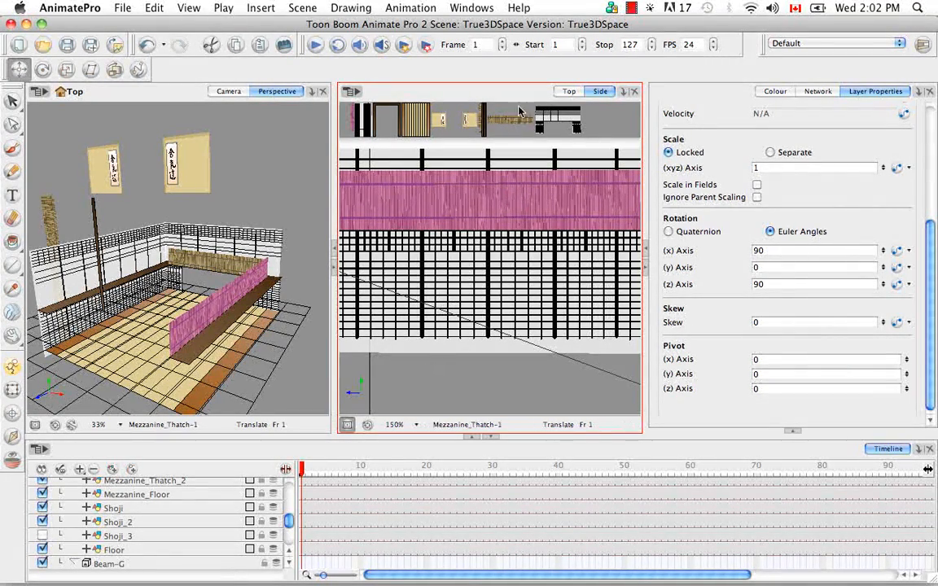
click(568, 91)
click(287, 291)
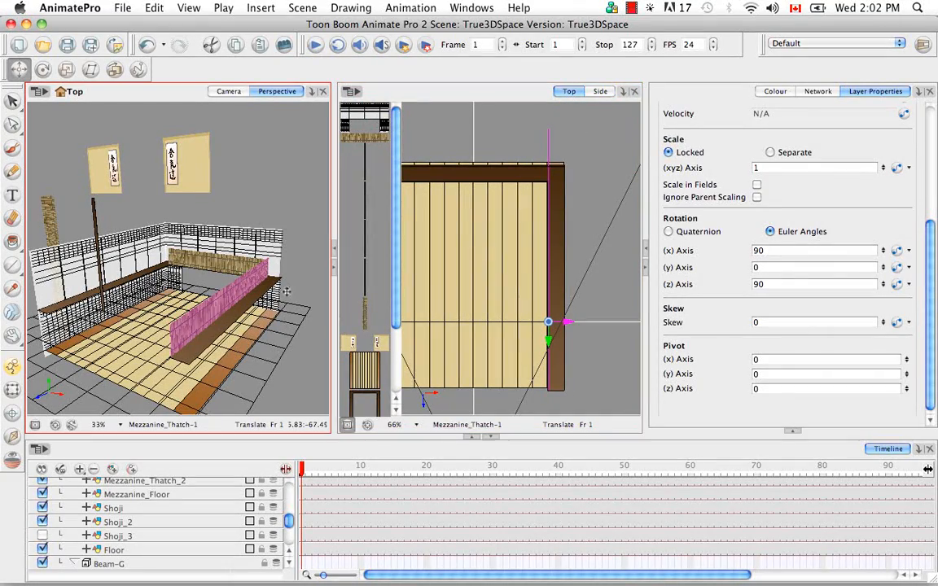
alt+super+drag(282, 335, 128, 281)
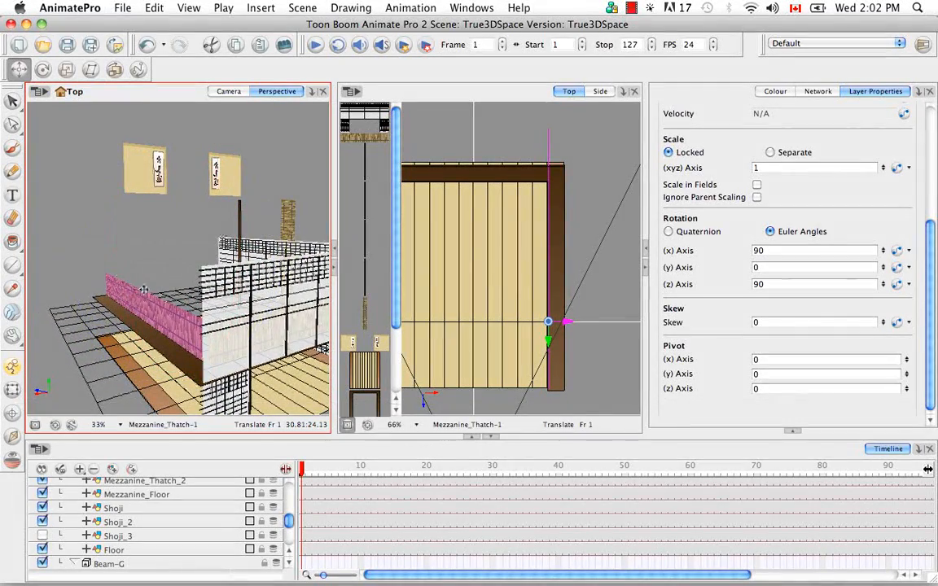
key(space)
drag(219, 297, 231, 367)
click(169, 200)
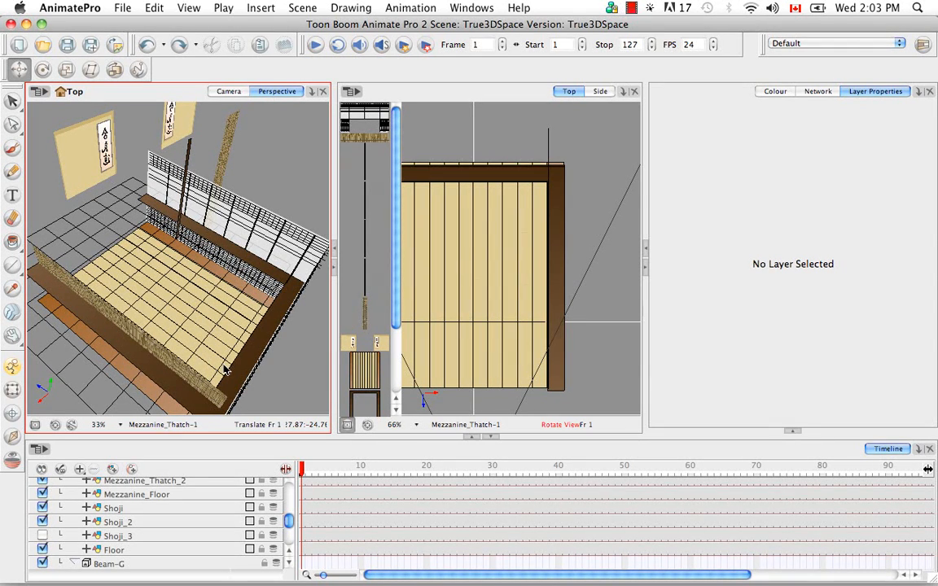
Step: Select the Mezzanine_Thatch_1 layer and switch its scale to Separate axes
click(192, 354)
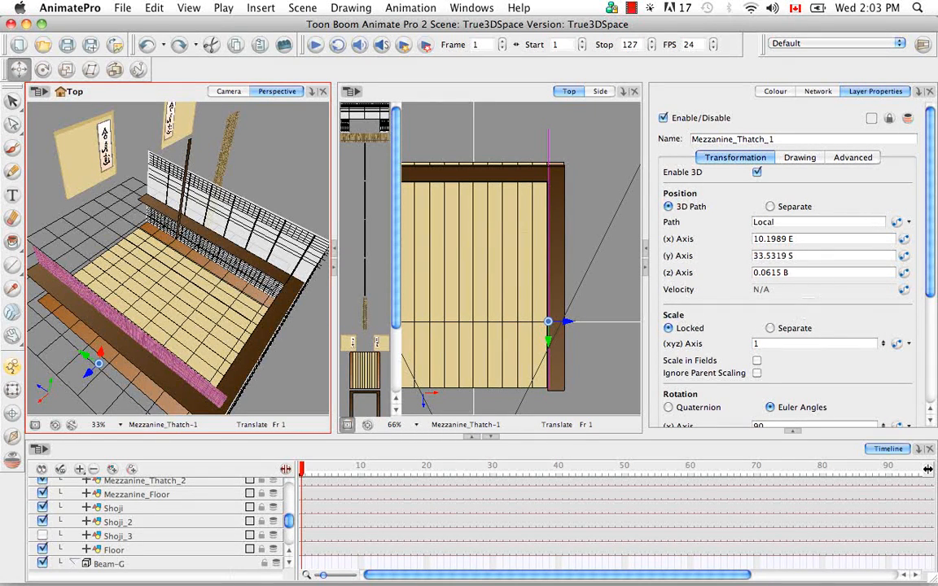
scroll(918, 255, down, 5)
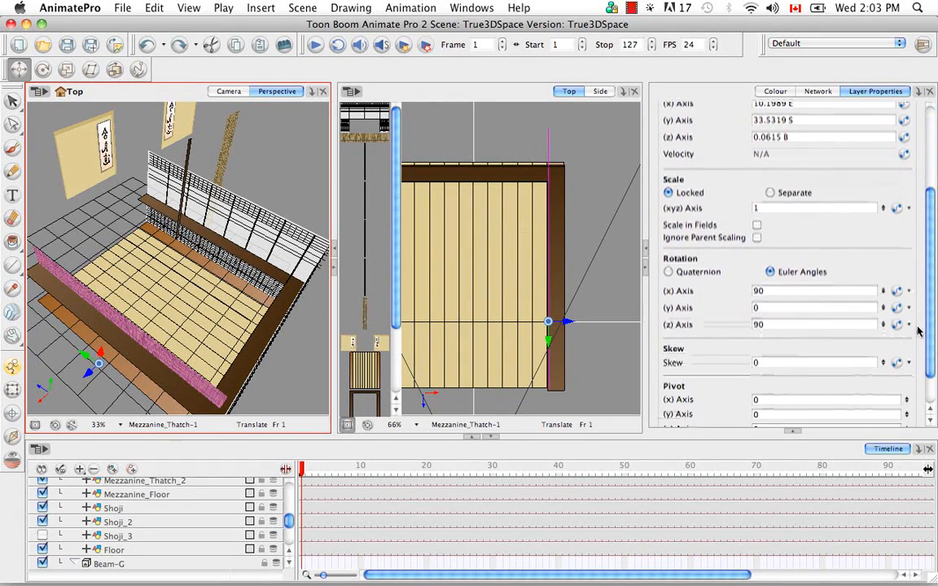
scroll(918, 317, up, 4)
scroll(920, 259, up, 1)
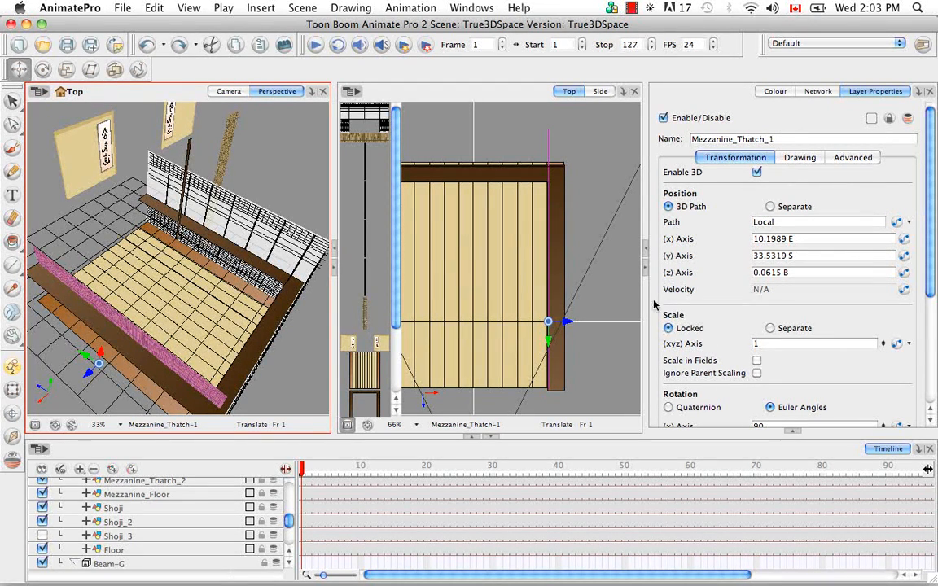
click(770, 328)
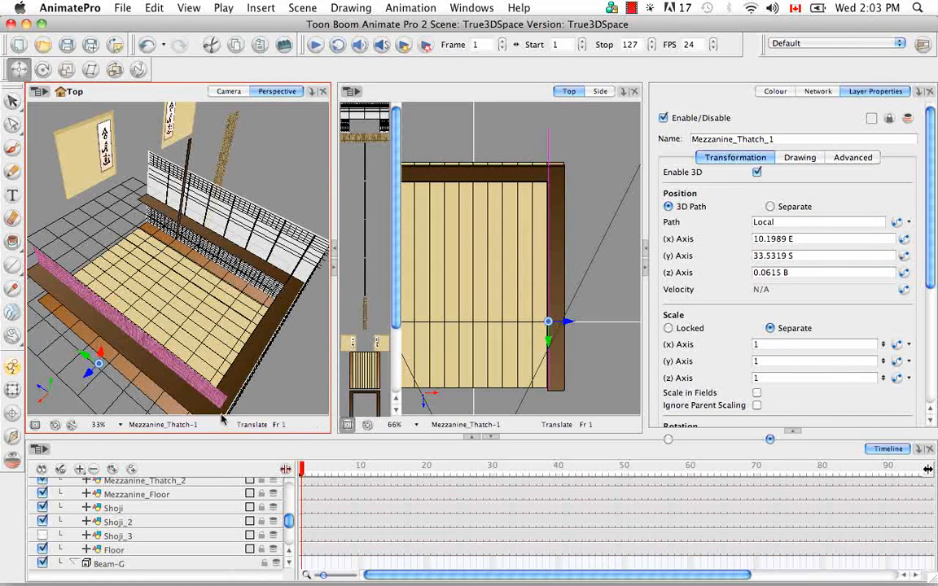
Step: Try a z scale of 0.5 on Mezzanine_Thatch_1, and restore it to 1
click(757, 378)
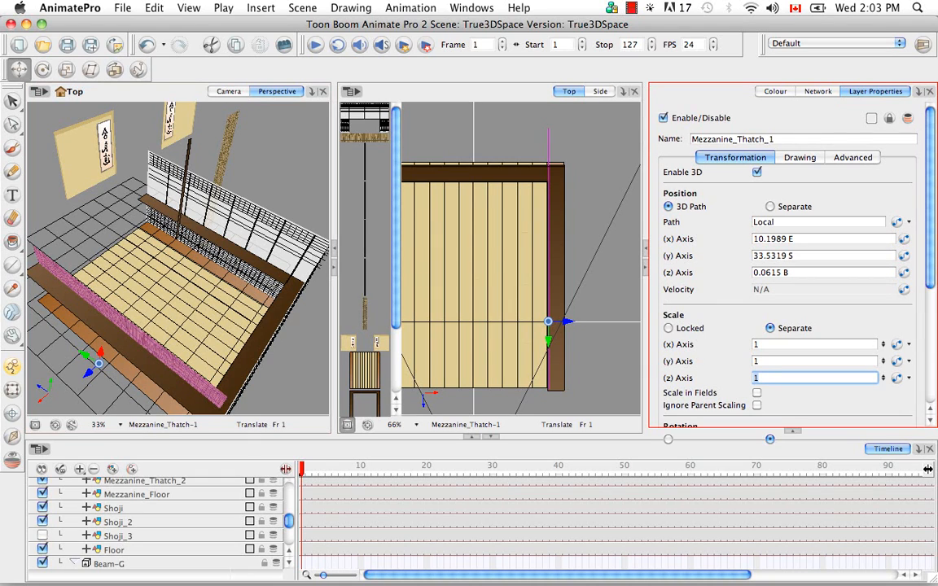
text(0.5)
key(Return)
key(BackSpace)
text(1)
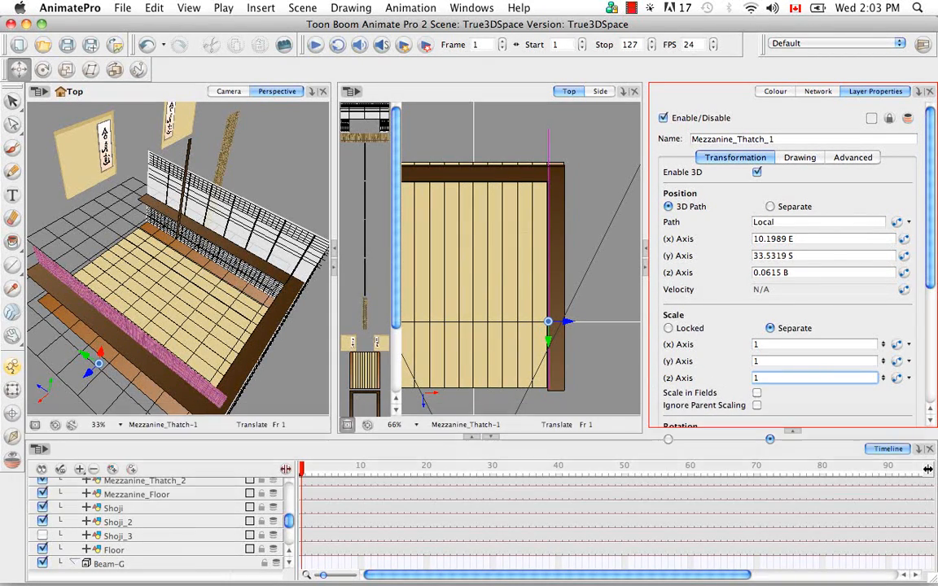
Step: Try a y scale of 0.5 on Mezzanine_Thatch_1
drag(764, 362, 734, 342)
text(0.5)
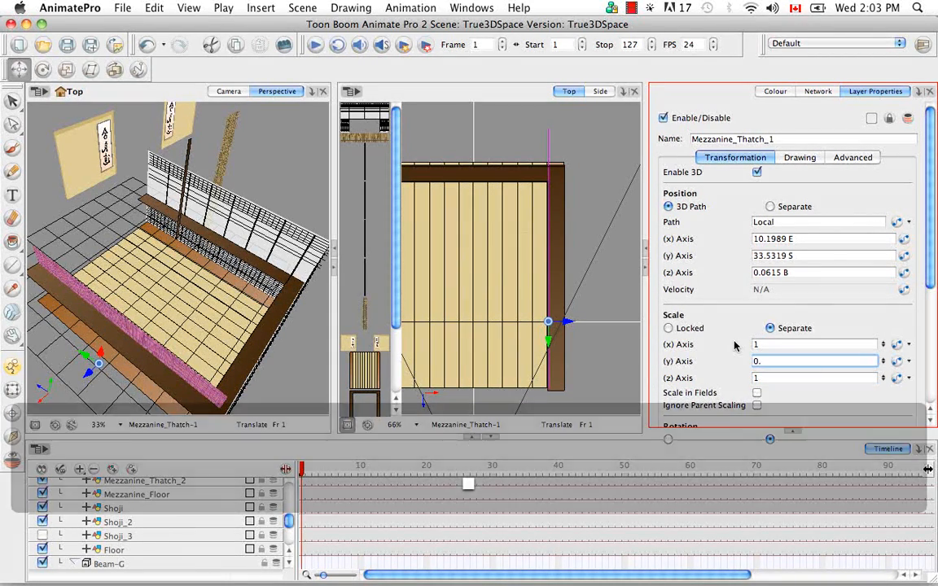
key(Return)
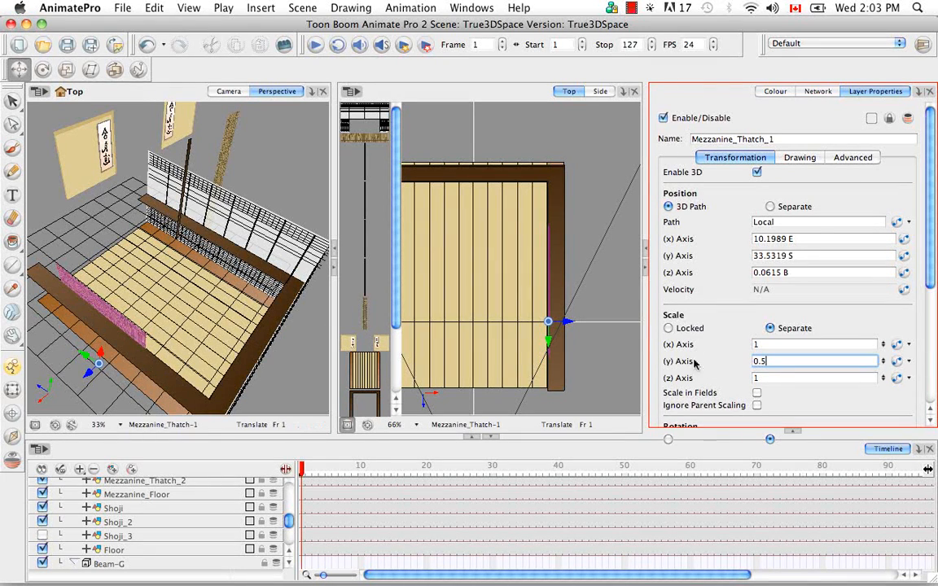
Step: Set the y scale of Mezzanine_Thatch_1 to 0.9
drag(768, 362, 750, 360)
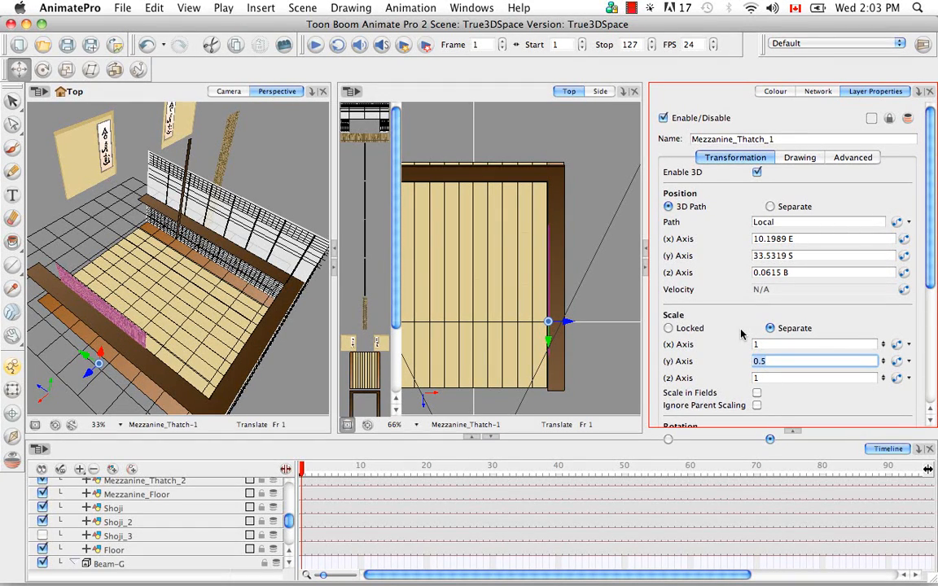
text(0.9)
key(Return)
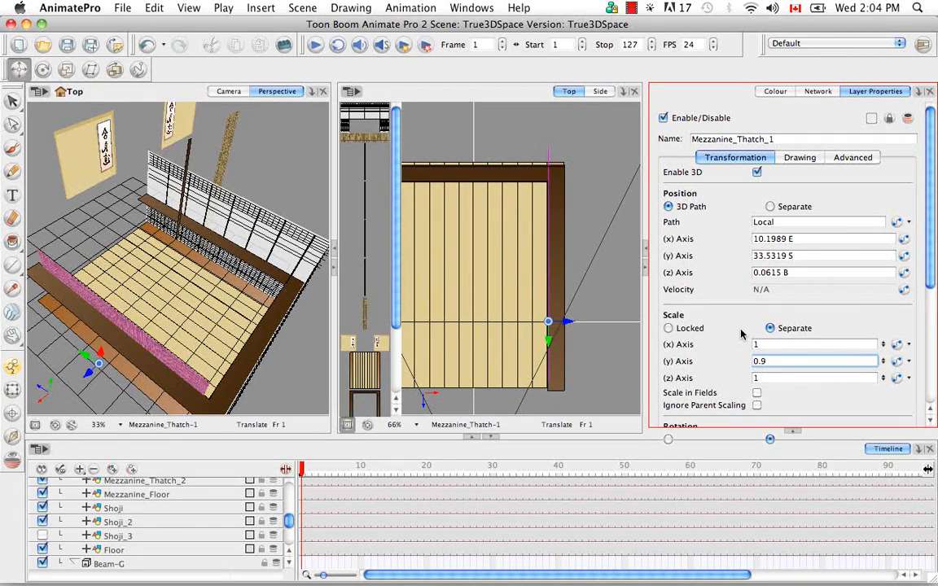
Step: Try a y scale of 0.95 on Mezzanine_Thatch_1, and restore it to 1
text(5)
key(Return)
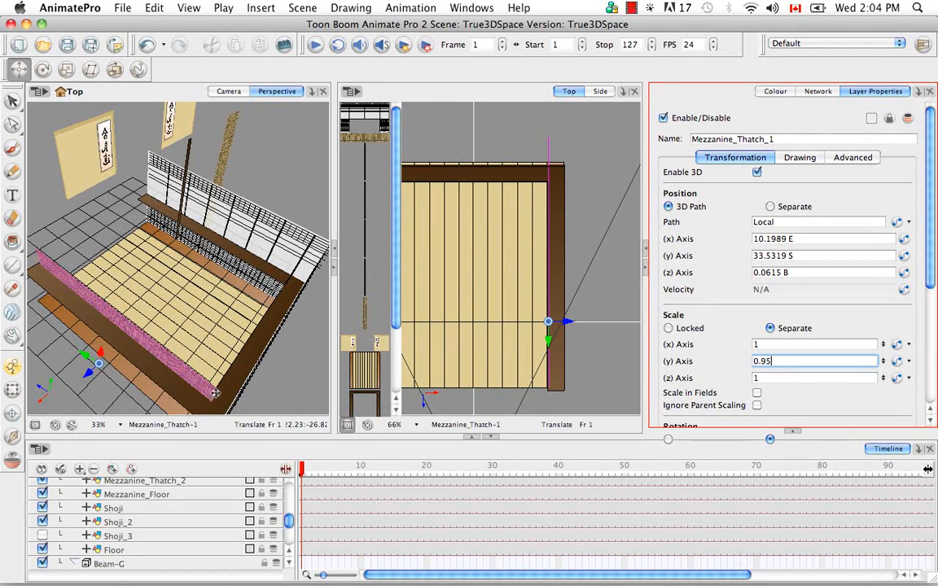
key(super+a)
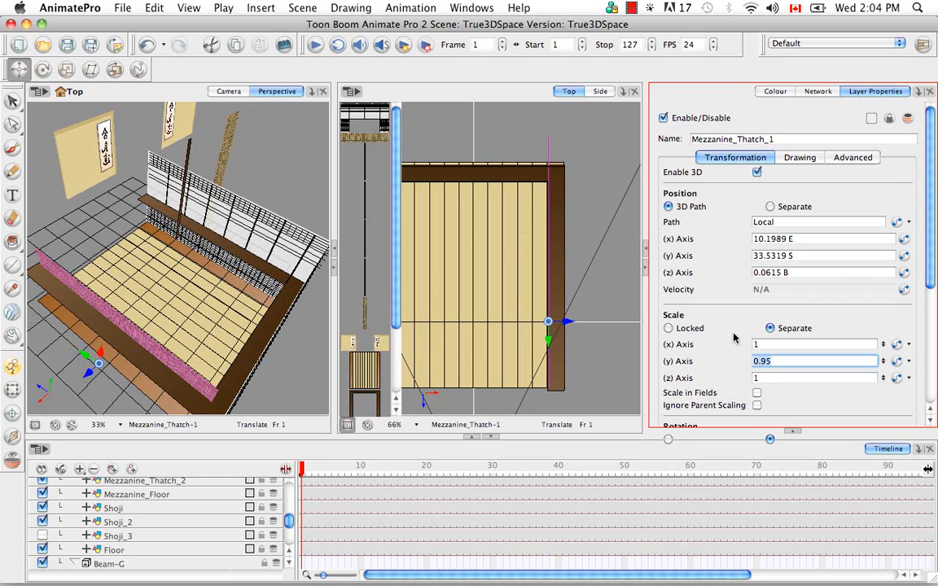
key(Return)
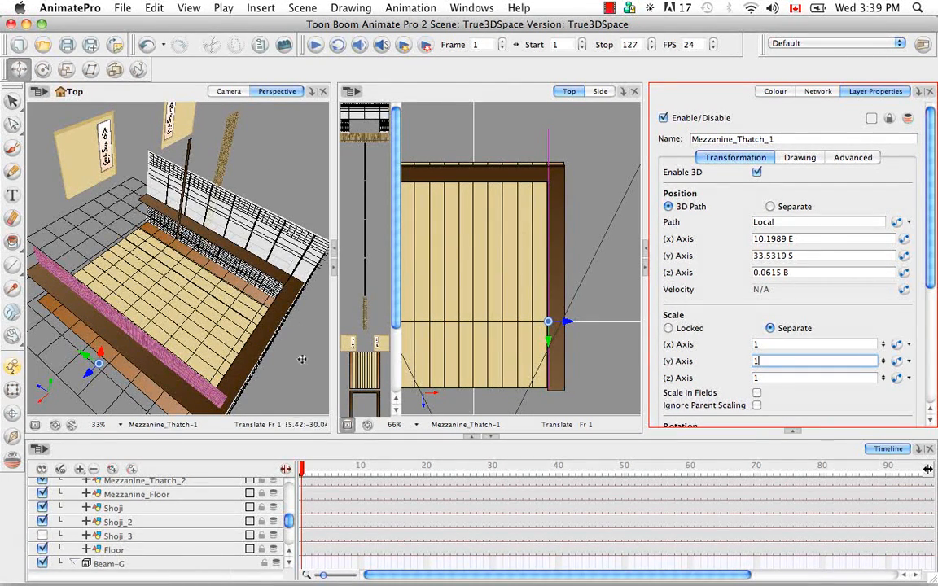
Step: Switch the rotation of the Mezzanine_Thatch_2 layer to Euler Angles and set its x rotation to 90
drag(289, 521, 289, 511)
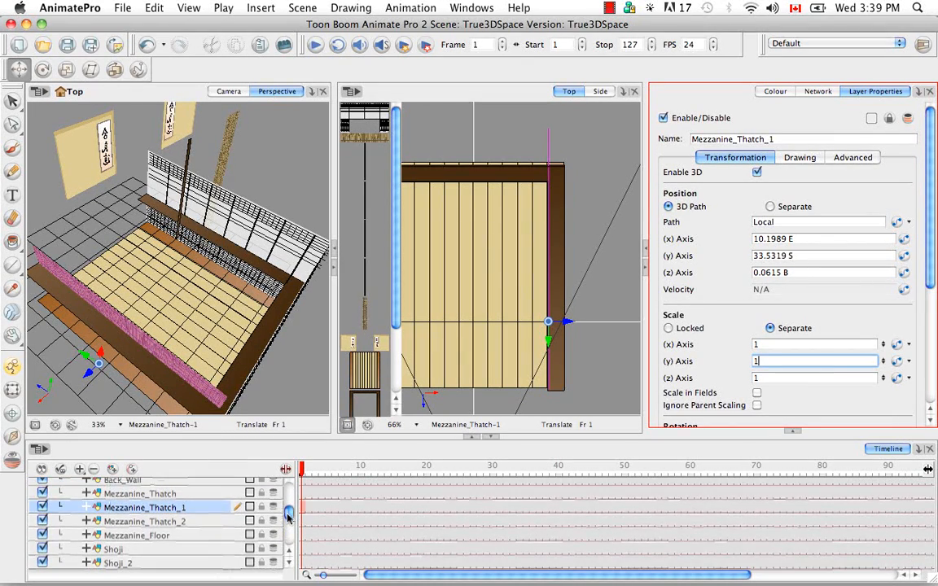
click(200, 526)
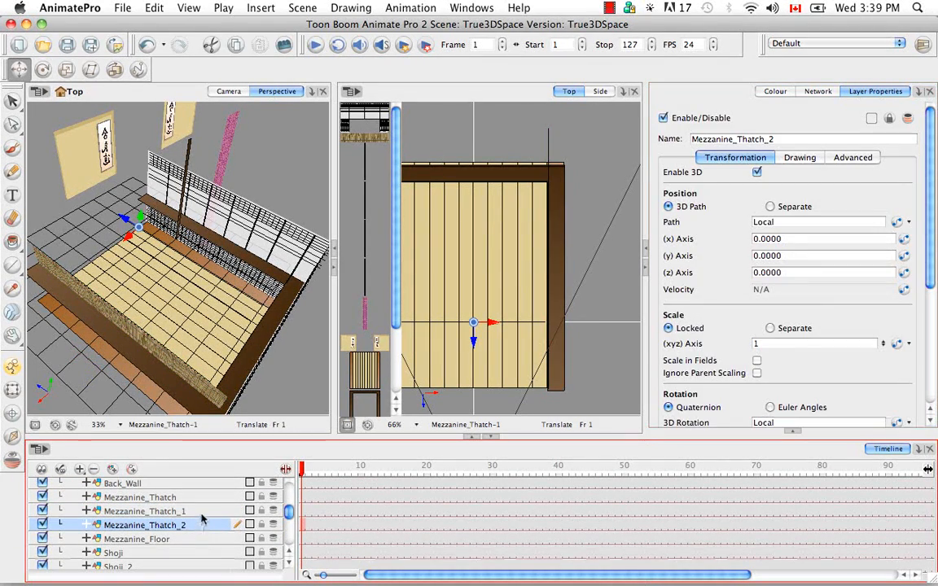
scroll(696, 344, down, 5)
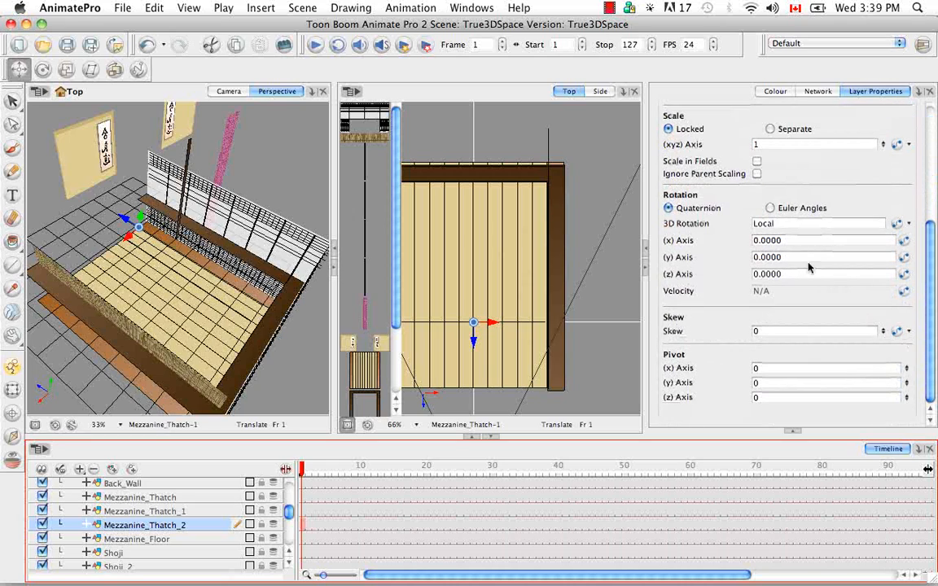
click(770, 210)
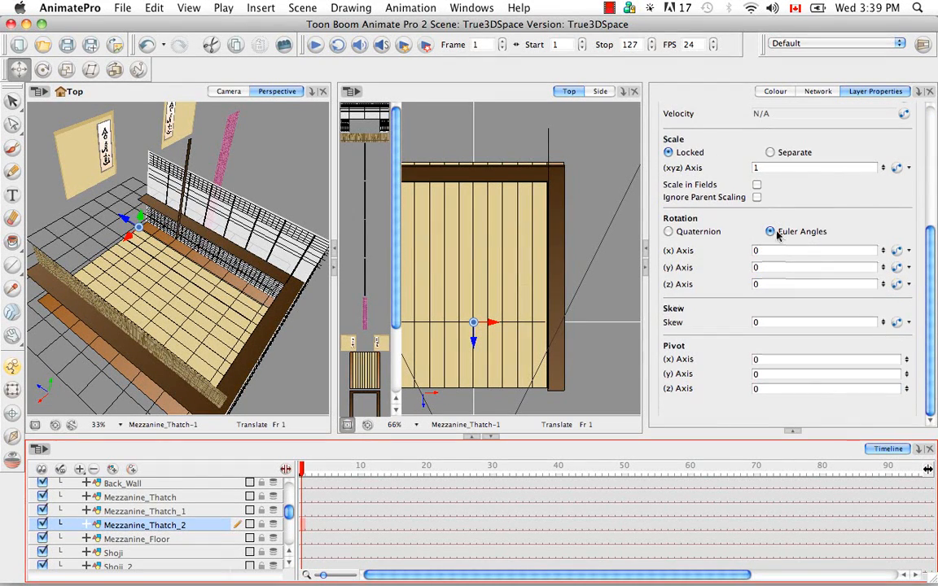
drag(773, 250, 718, 234)
text(90)
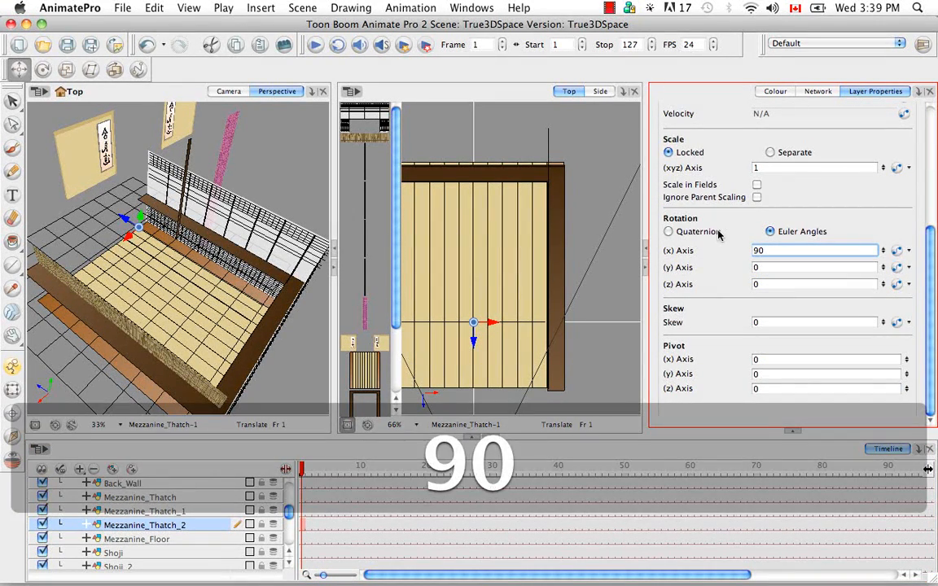
key(Return)
Step: Set the z rotation of Mezzanine_Thatch_2 to 90
key(Tab)
key(Tab)
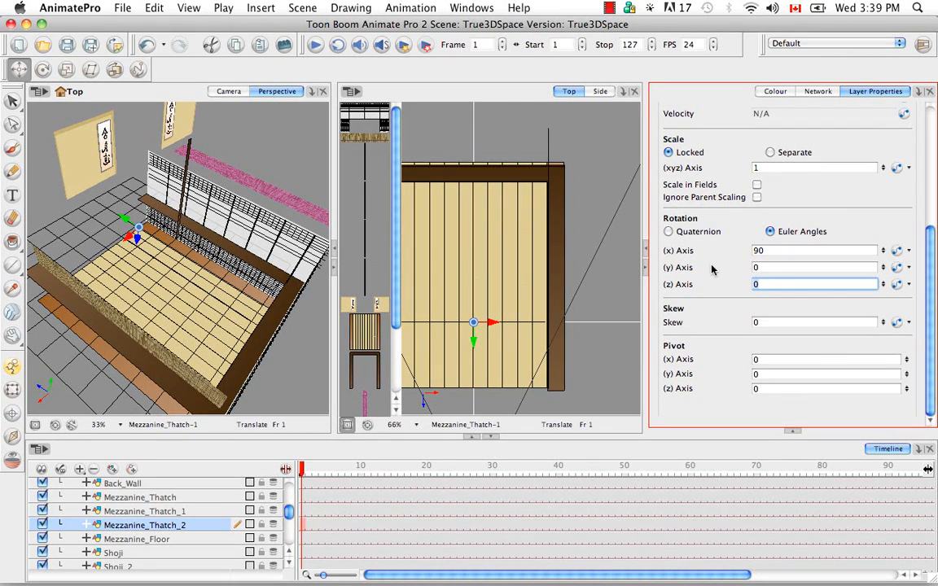
text(90)
key(Return)
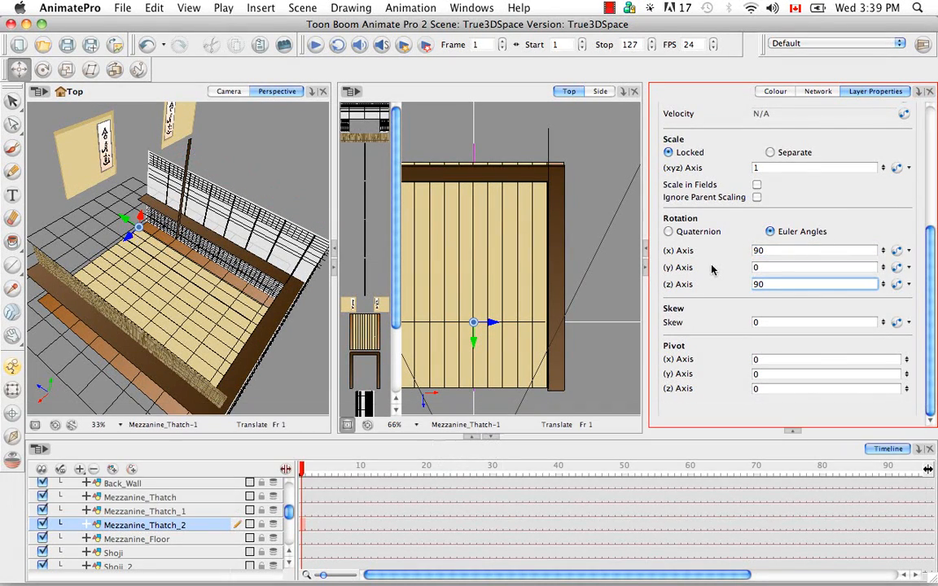
Step: Raise Mezzanine_Thatch_2 in the side view to the height of the thatch panels already in place on the mezzanine
click(258, 171)
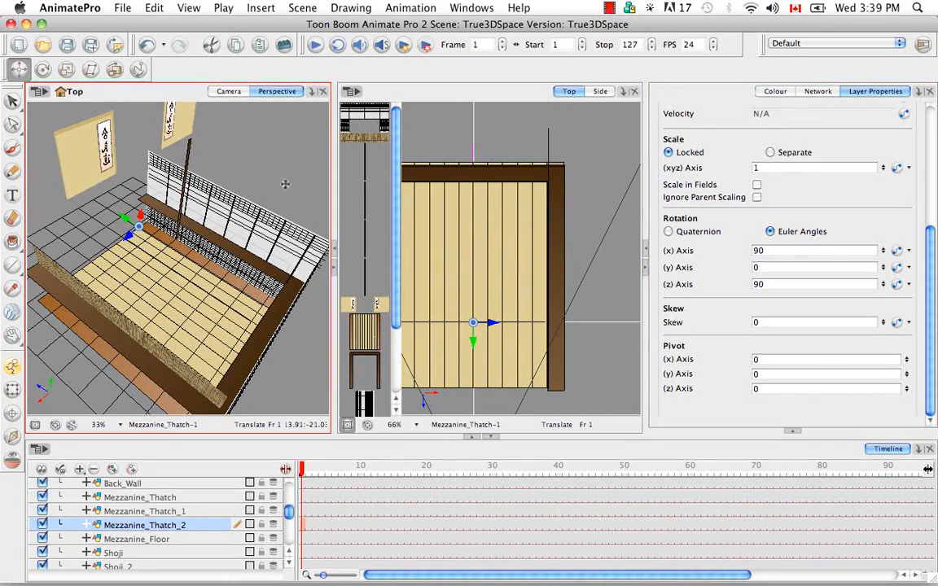
key(shift+m)
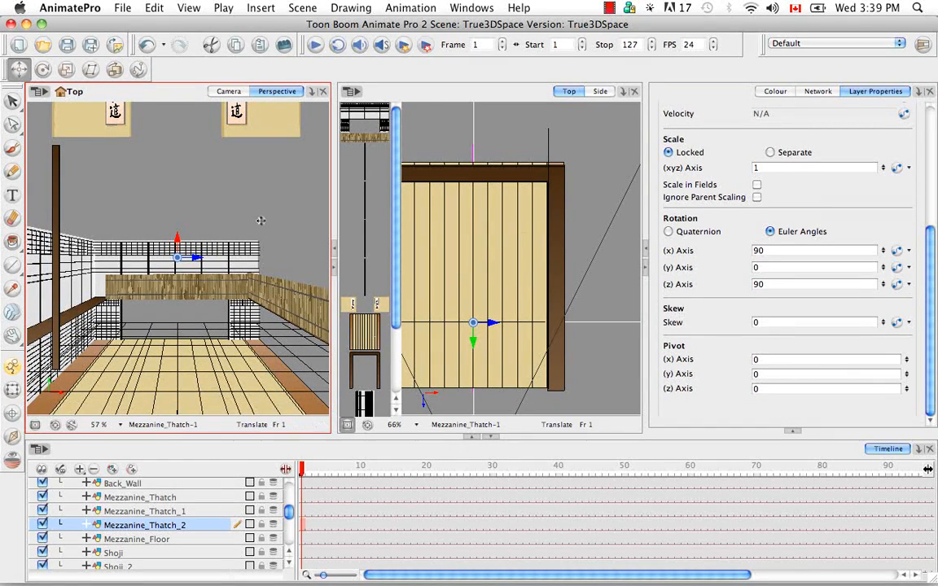
key(super+minus)
key(super+minus)
key(super+minus)
key(super+minus)
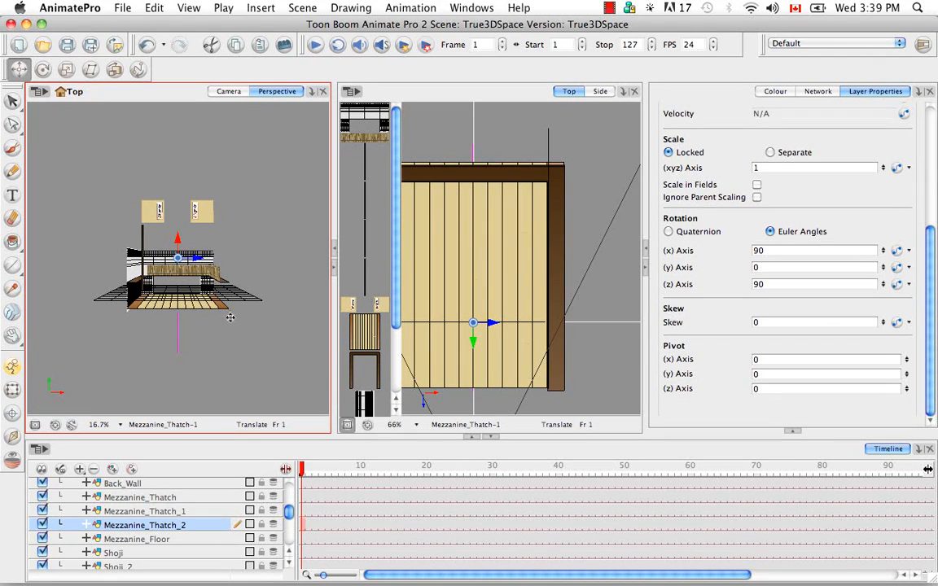
mouse_move(214, 254)
mouse_down()
mouse_move(210, 282)
mouse_move(199, 255)
mouse_up()
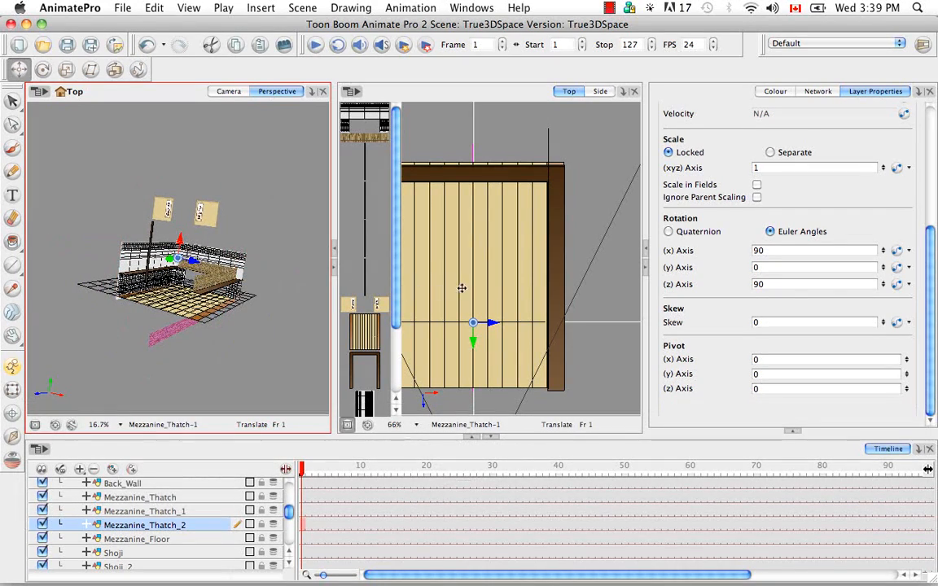
key(space)
drag(494, 260, 539, 203)
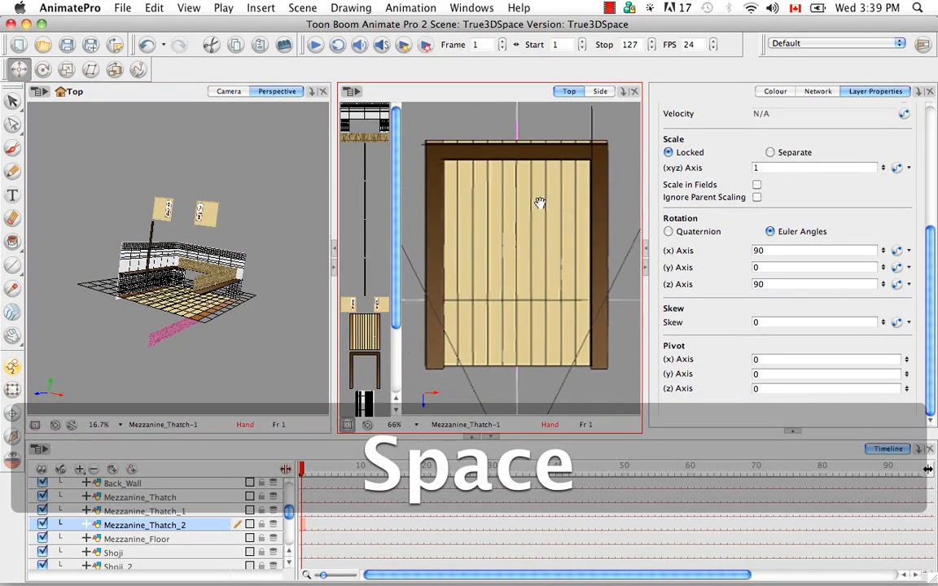
click(600, 91)
key(space)
drag(561, 142, 540, 245)
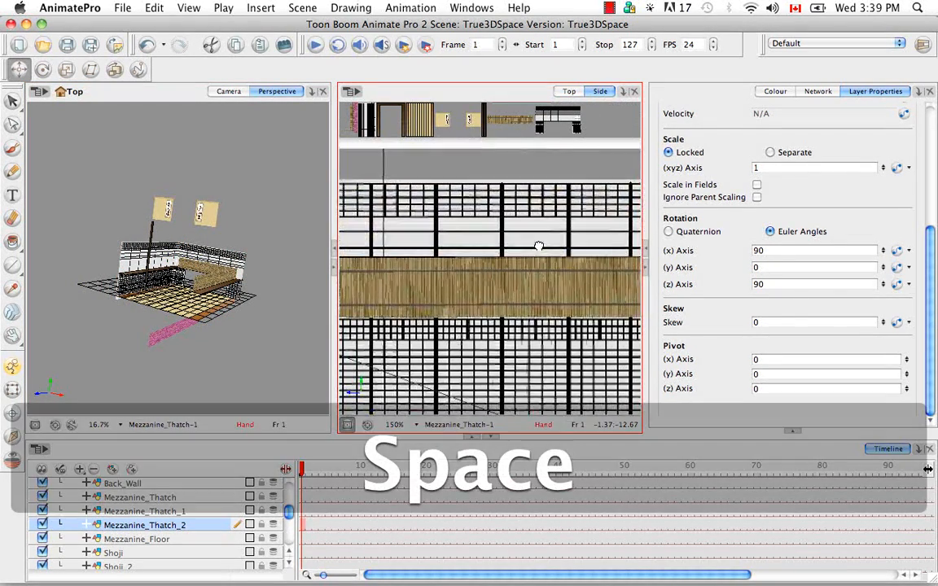
key(super+minus)
key(super+minus)
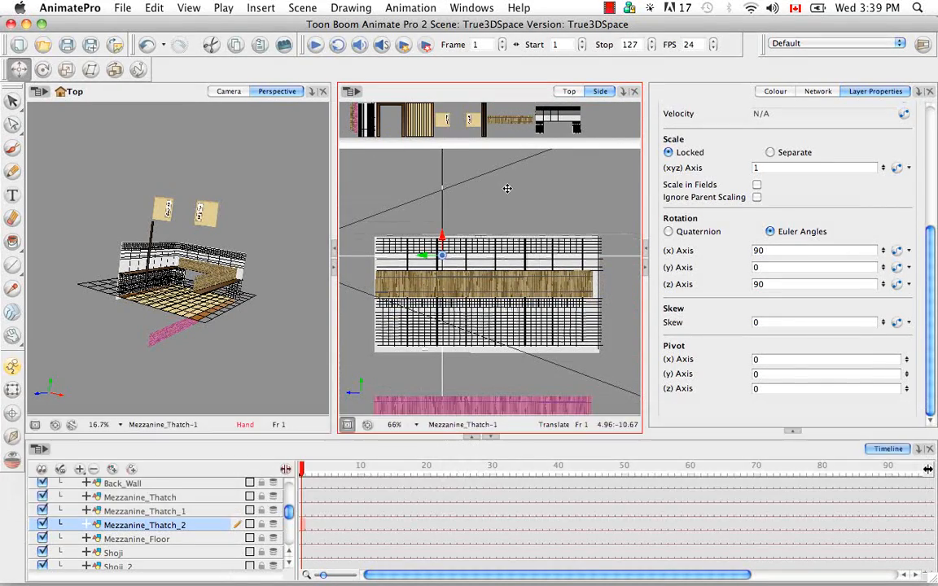
key(space)
drag(466, 284, 462, 248)
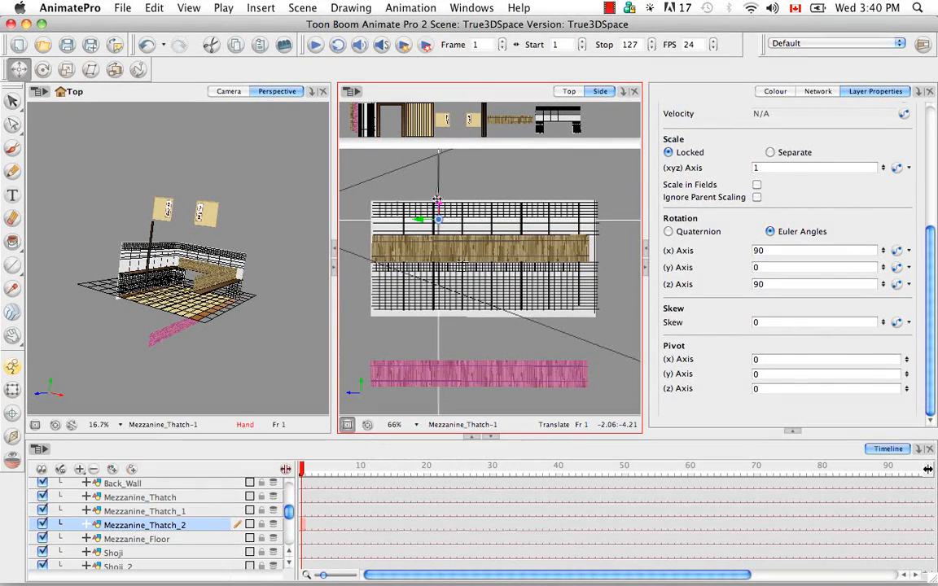
drag(438, 204, 428, 85)
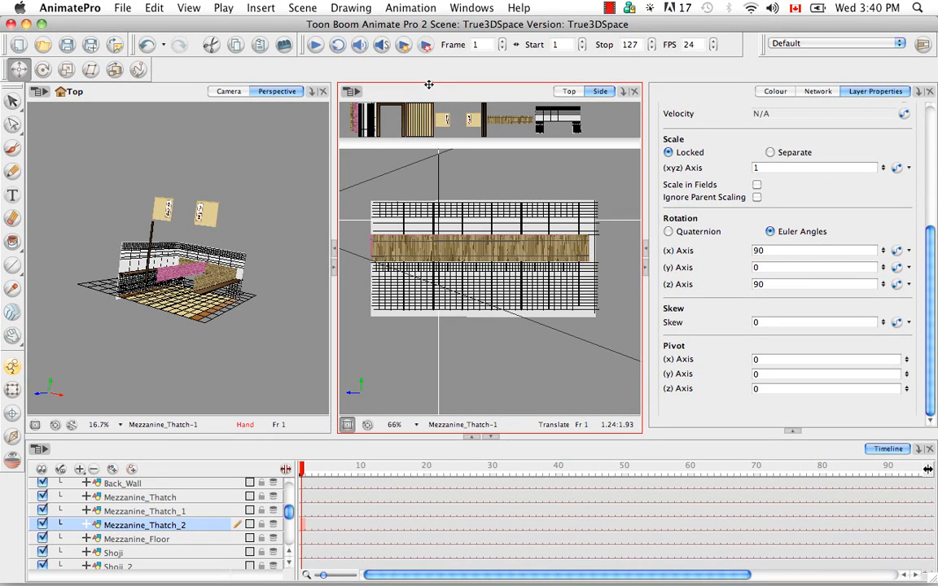
Step: Move Mezzanine_Thatch_2 in the top view to the inner edge of the mezzanine's left arm
click(565, 93)
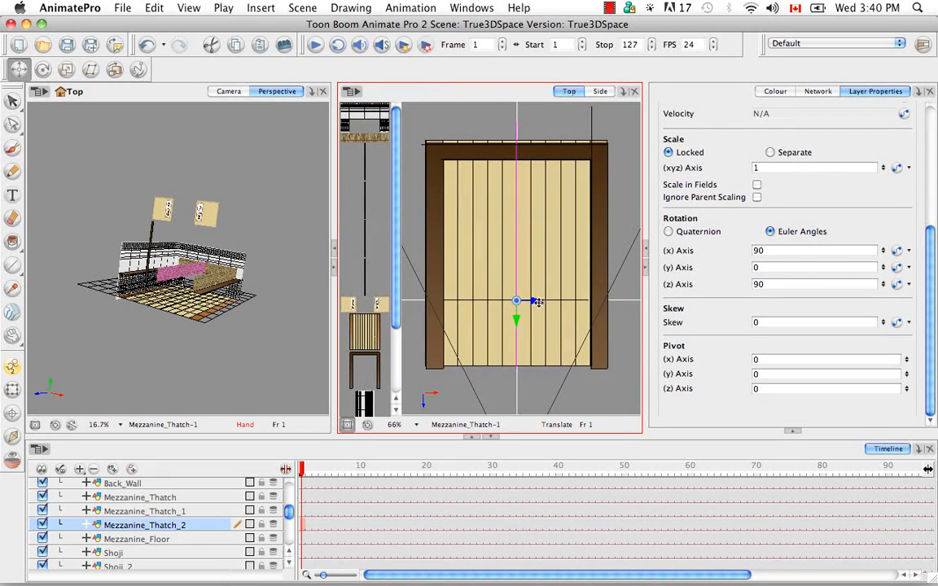
drag(534, 301, 463, 294)
key(space)
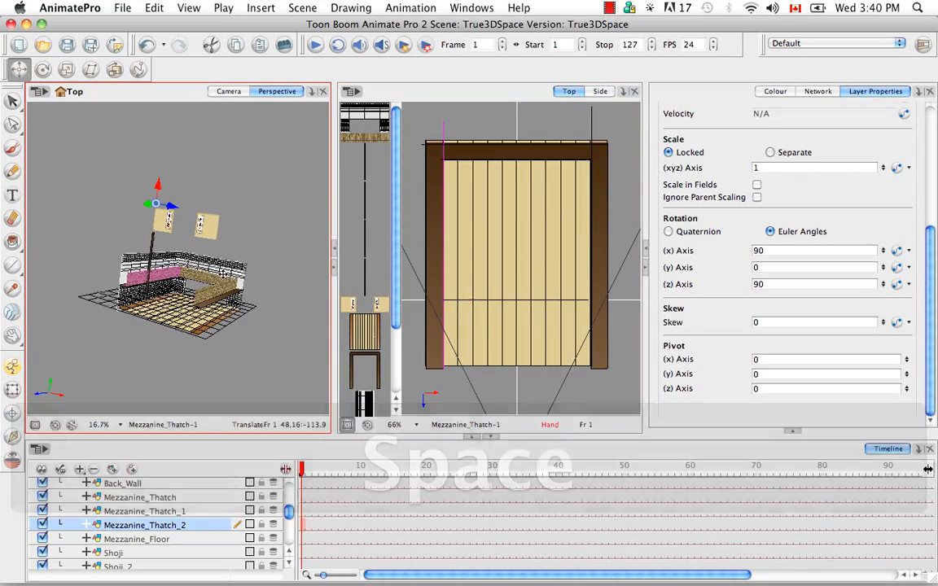
Step: Examine in the perspective view how Mezzanine_Thatch_2 sits on the mezzanine floor, up to its open end
key(super+equal)
key(super+equal)
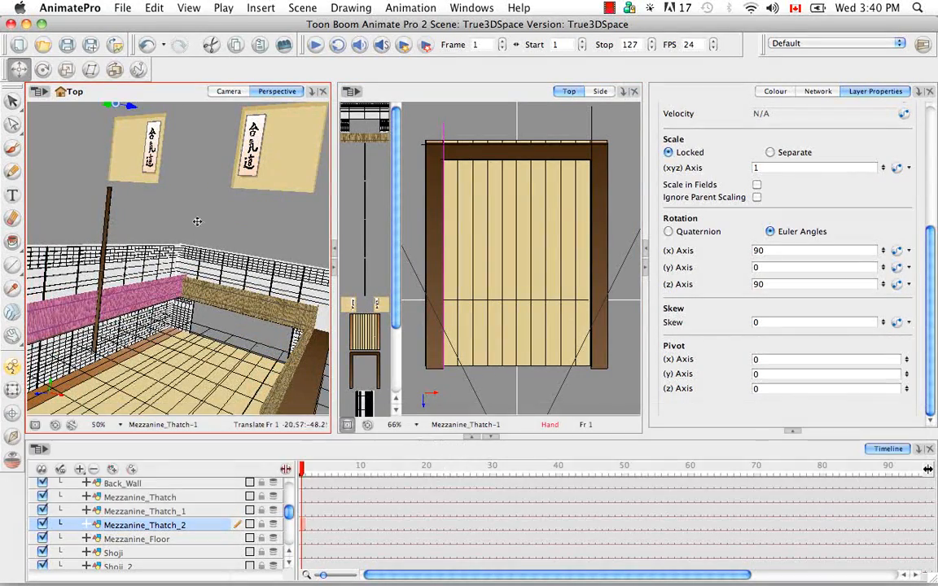
key(space)
drag(233, 306, 252, 273)
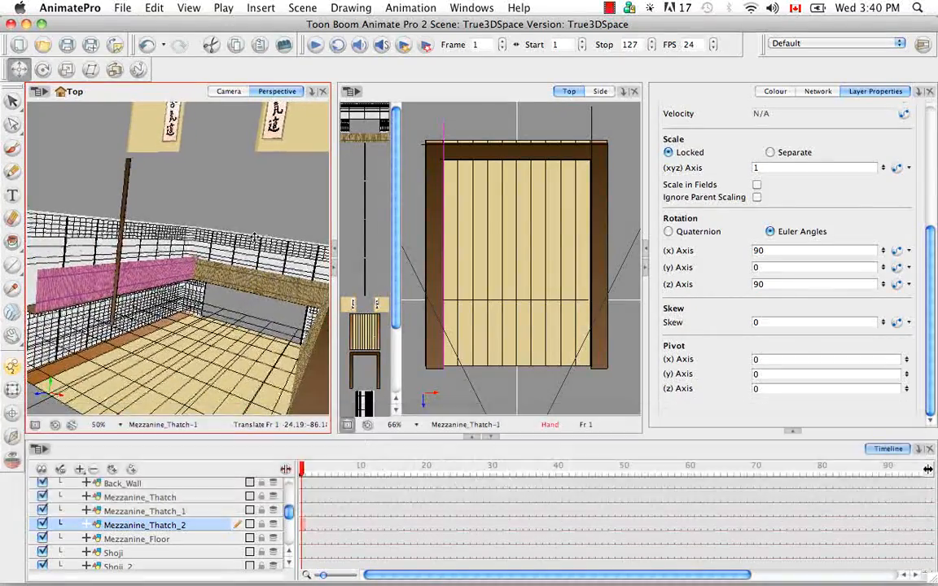
key(alt+super)
drag(253, 209, 236, 221)
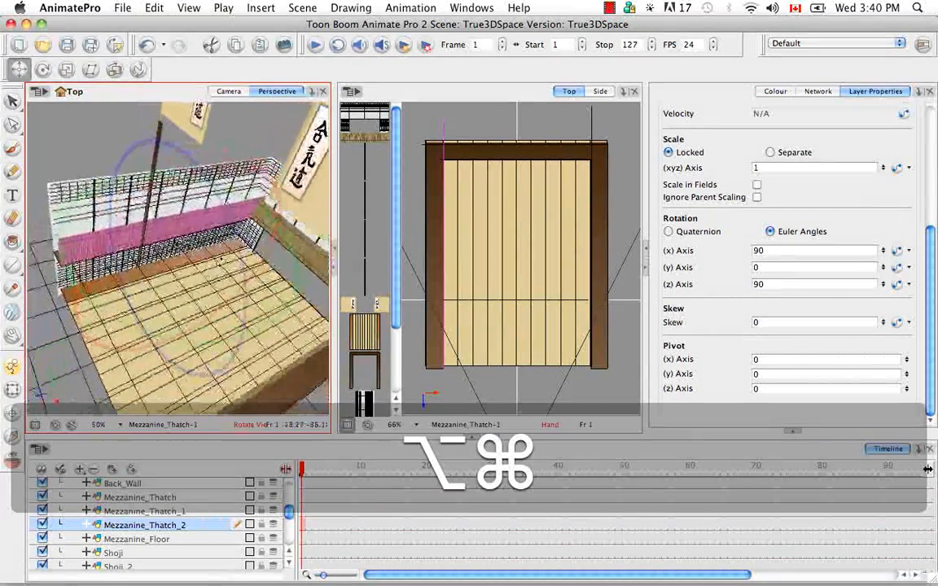
drag(209, 201, 148, 324)
key(space)
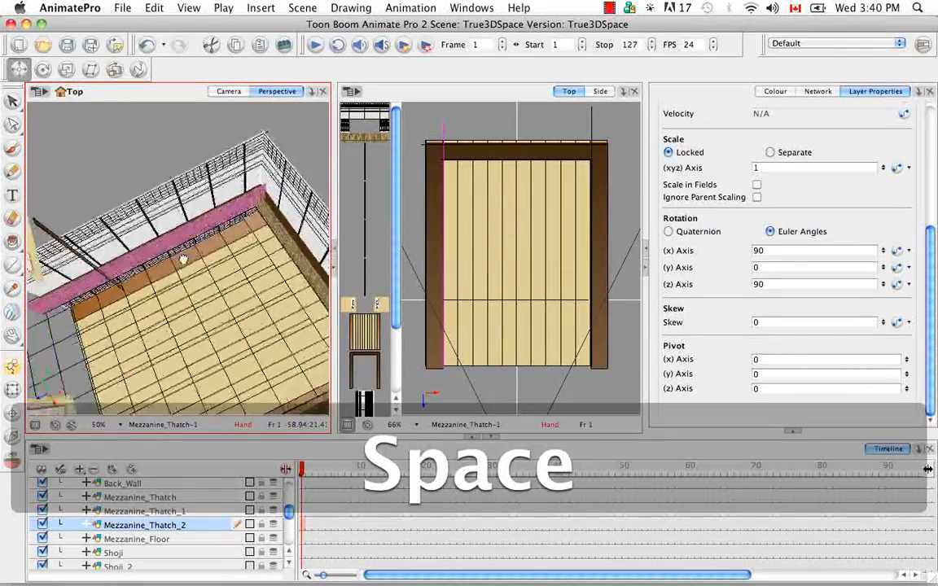
drag(183, 259, 152, 279)
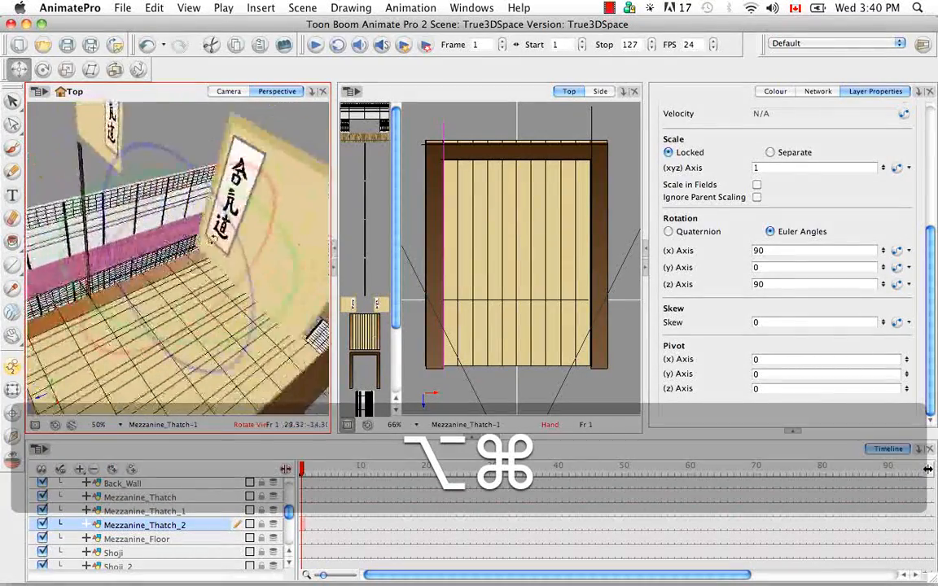
drag(204, 189, 220, 267)
key(space)
drag(186, 301, 268, 313)
key(super+equal)
key(super+equal)
key(super+equal)
key(space)
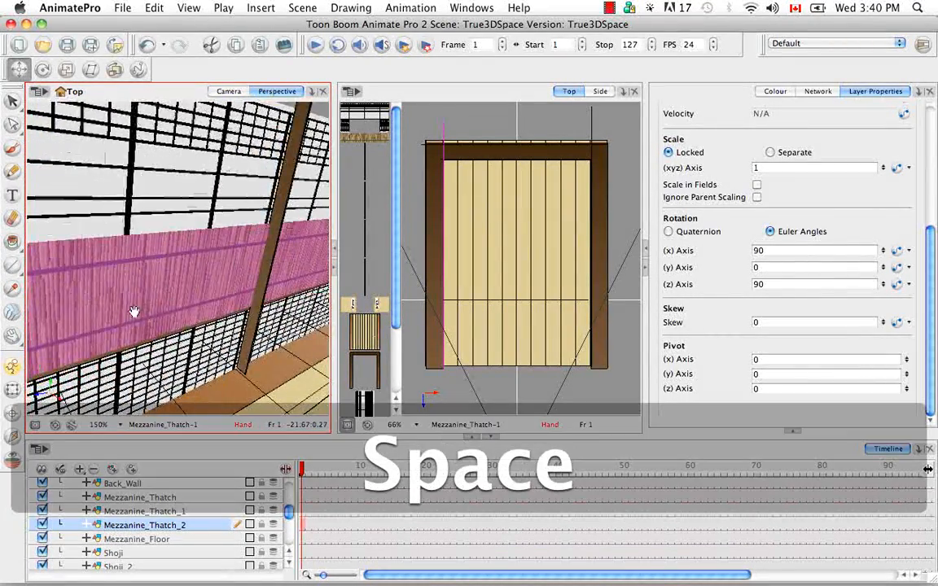
drag(135, 312, 172, 147)
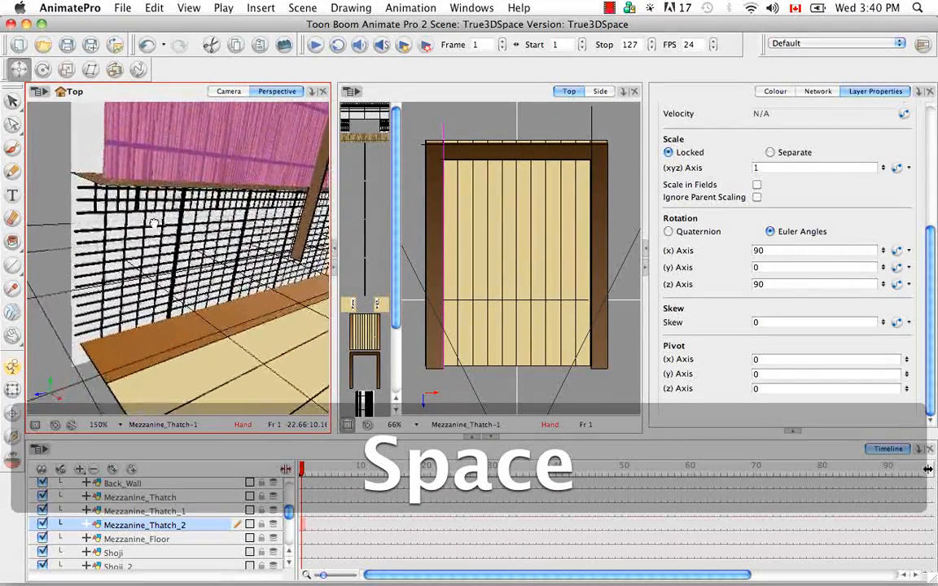
drag(154, 223, 137, 192)
Step: Zoom into the side view, collapse the perspective view to enlarge it, and hide Mezzanine_Thatch_1
click(601, 93)
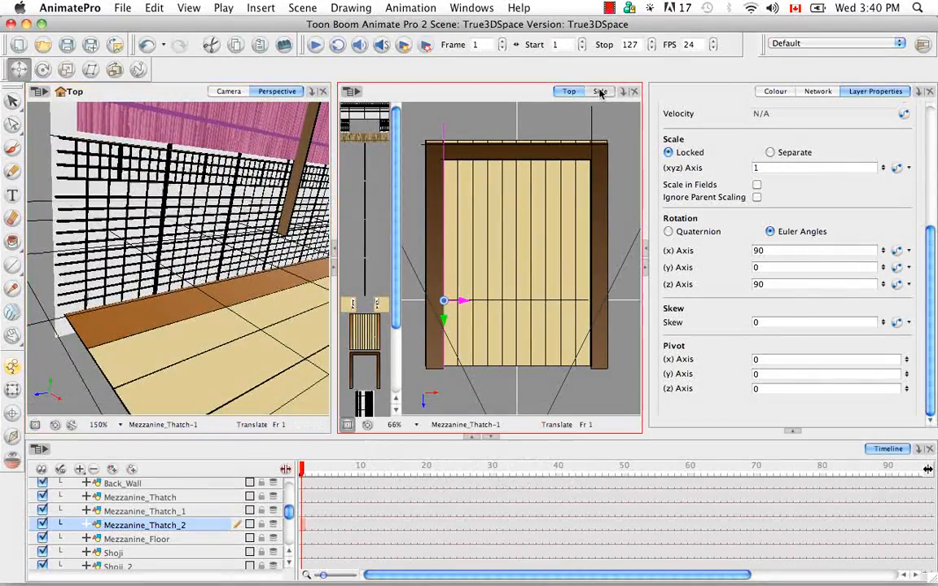
click(600, 93)
key(super+equal)
key(super+equal)
key(super+equal)
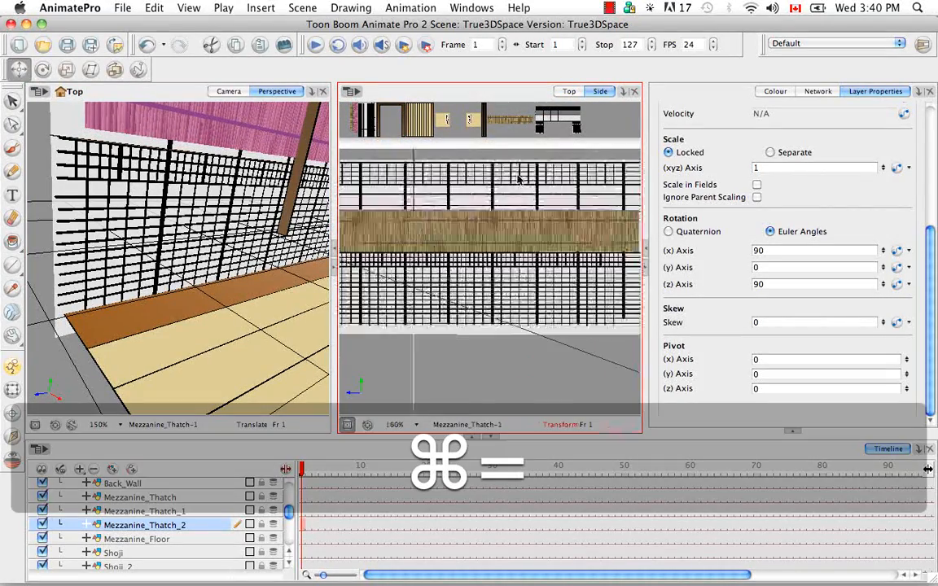
drag(456, 293, 472, 370)
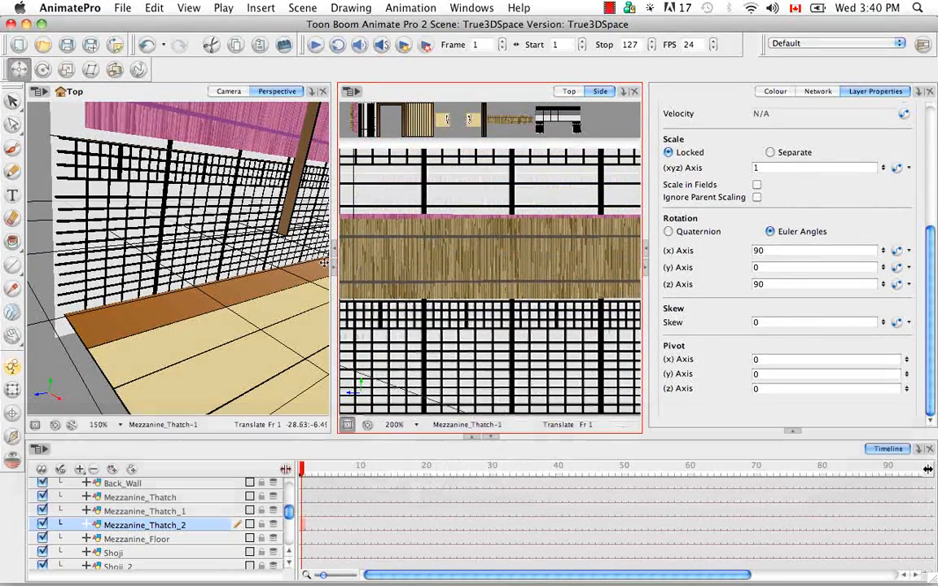
click(335, 250)
drag(338, 284, 341, 306)
click(42, 510)
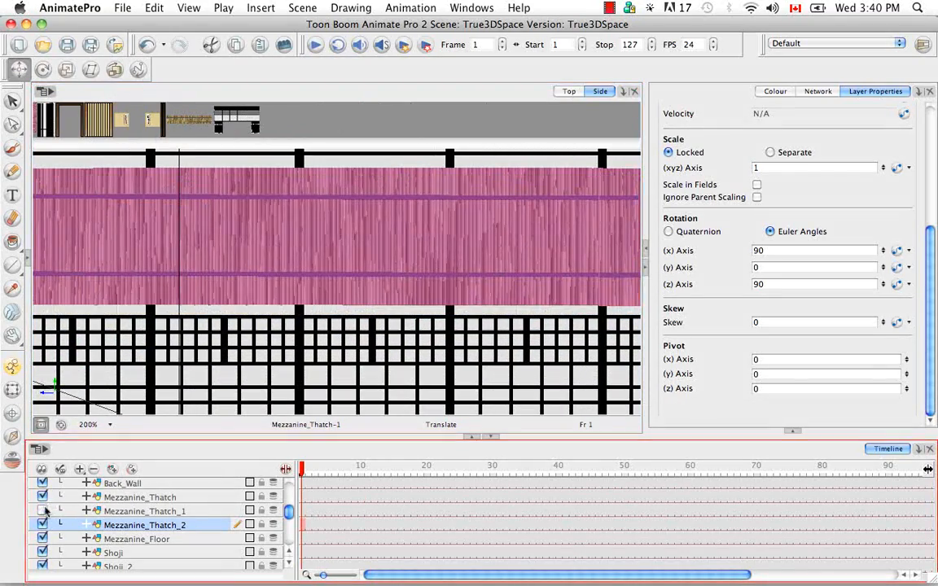
Step: Lower Mezzanine_Thatch_2 in the side view to close the gap above the lower shoji grid
drag(168, 289, 421, 291)
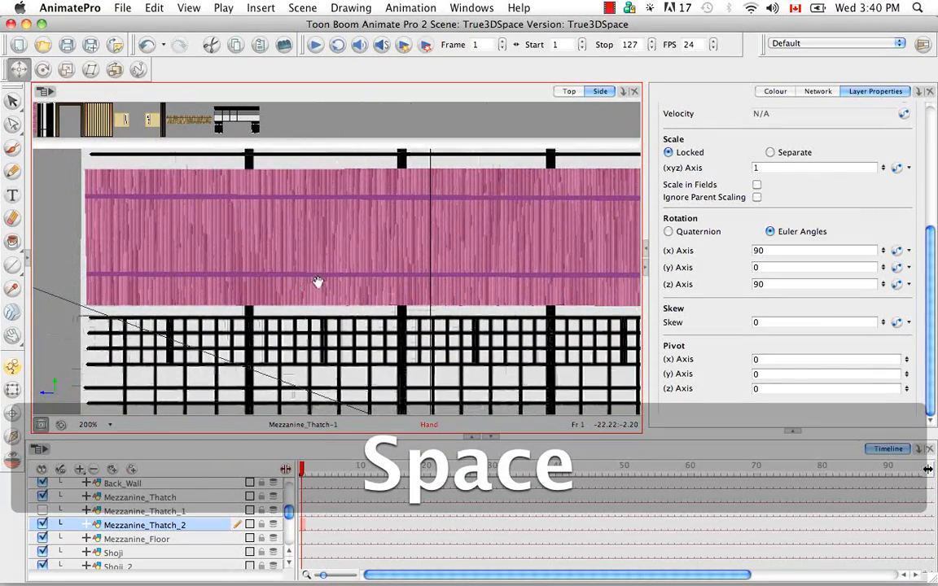
drag(319, 280, 268, 299)
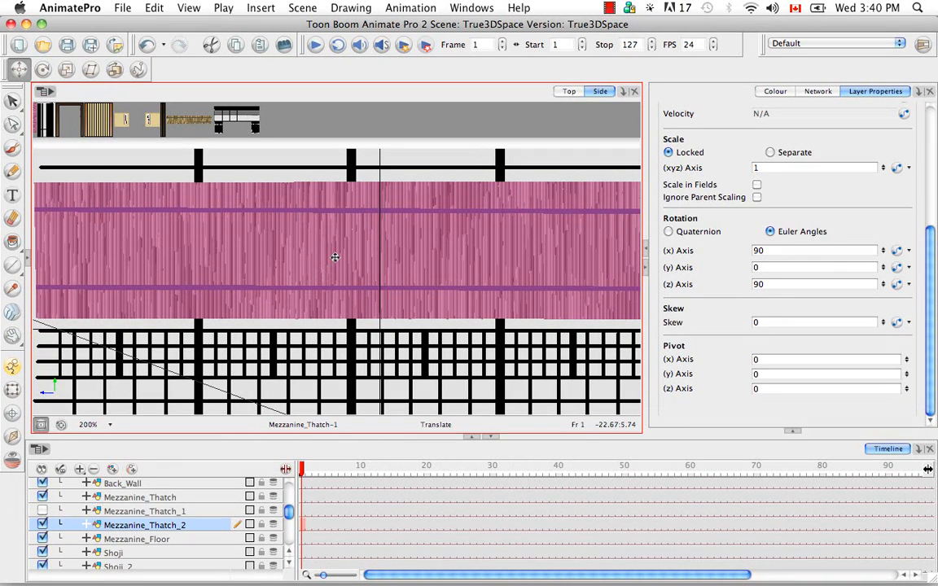
drag(334, 256, 335, 267)
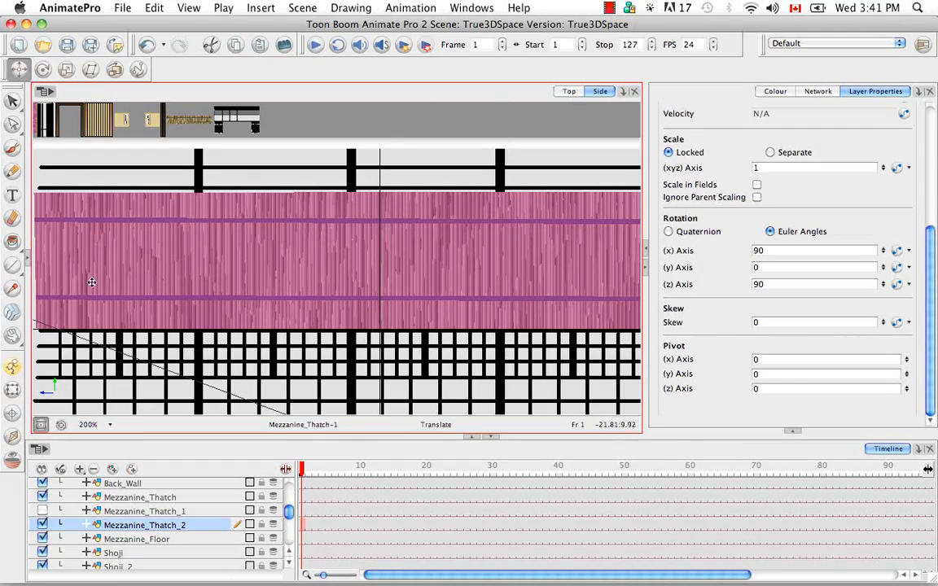
Step: Restore the perspective view beside the side view and examine how Mezzanine_Thatch_2 meets the mezzanine floor and lower shoji grid
click(33, 259)
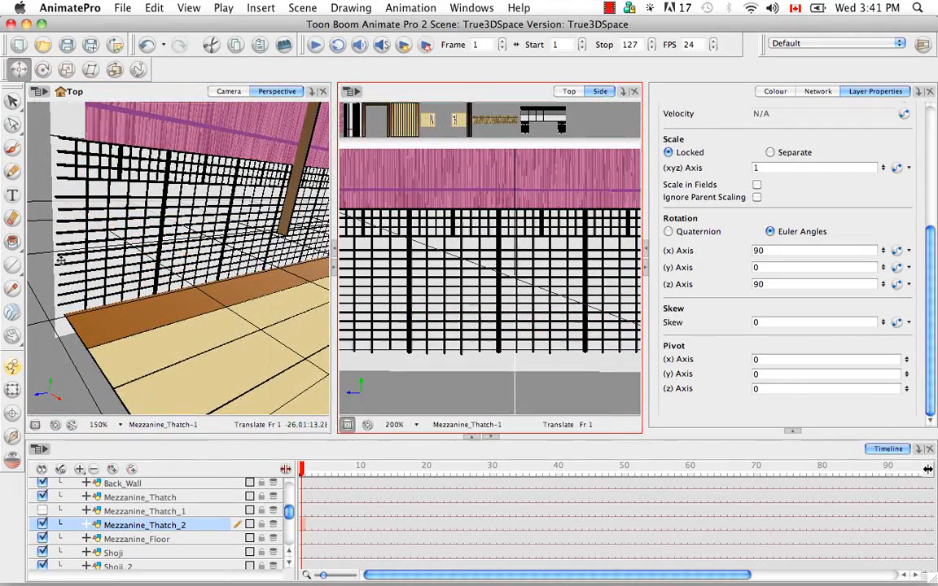
key(space)
drag(160, 222, 158, 172)
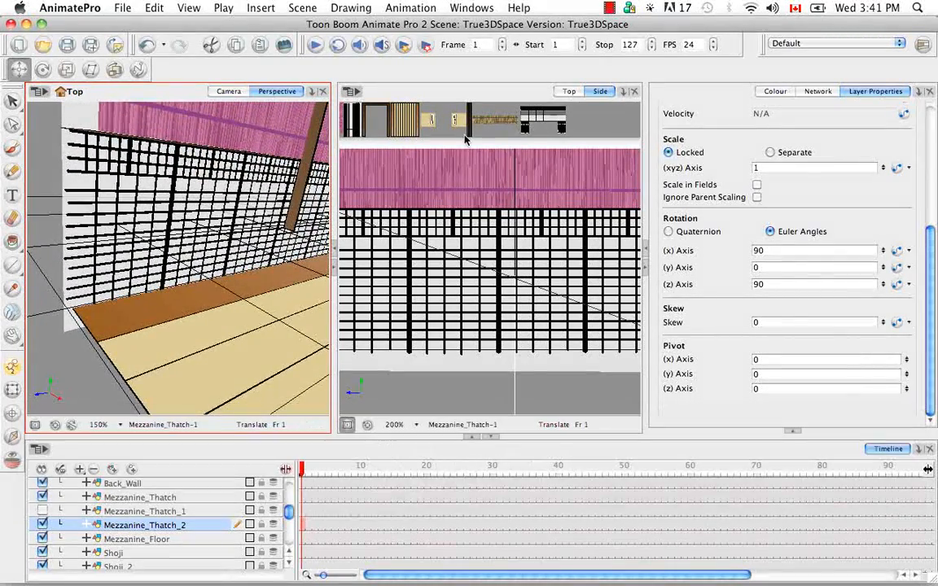
click(536, 182)
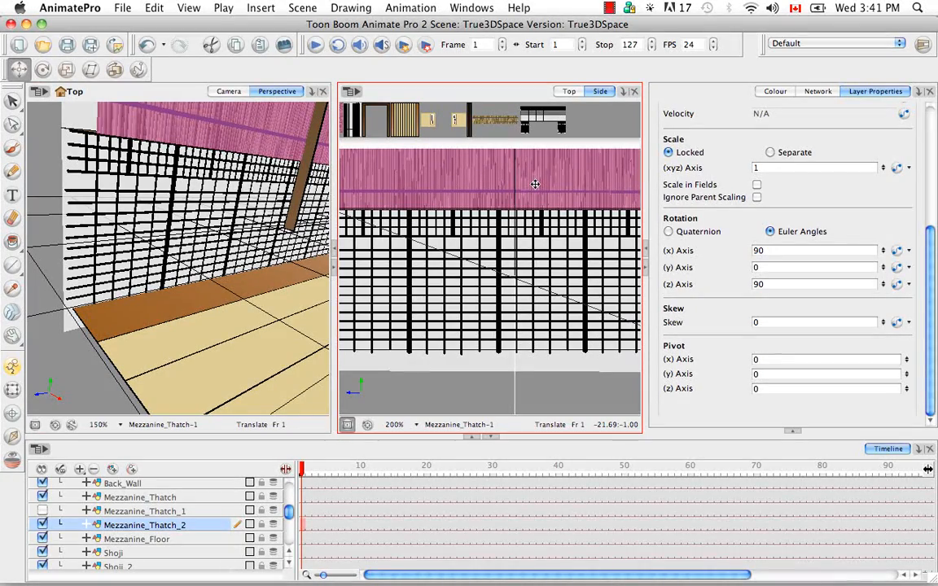
key(space)
drag(208, 208, 224, 346)
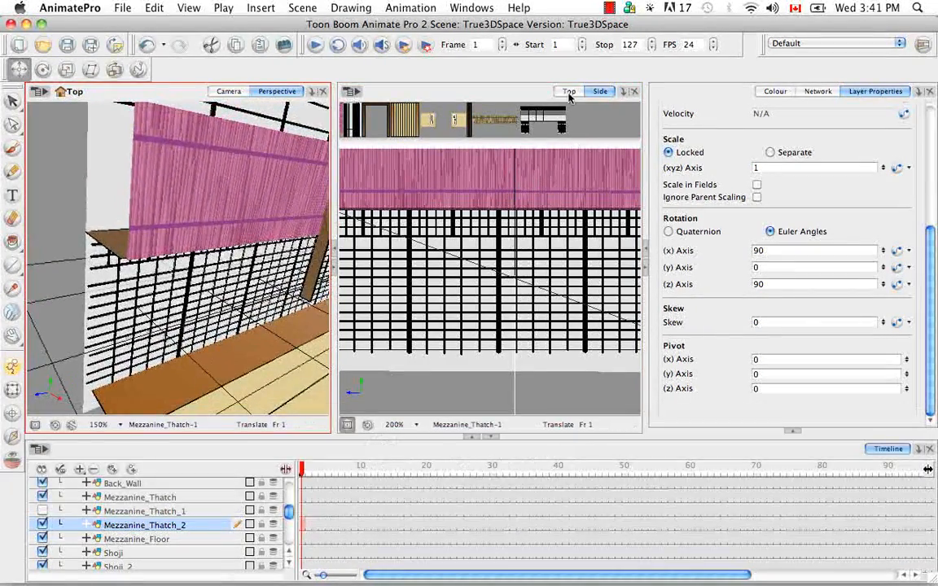
Step: Fine-tune Mezzanine_Thatch_2 lengthwise in the top view so its end lines up with the open end of the mezzanine's left arm
click(569, 92)
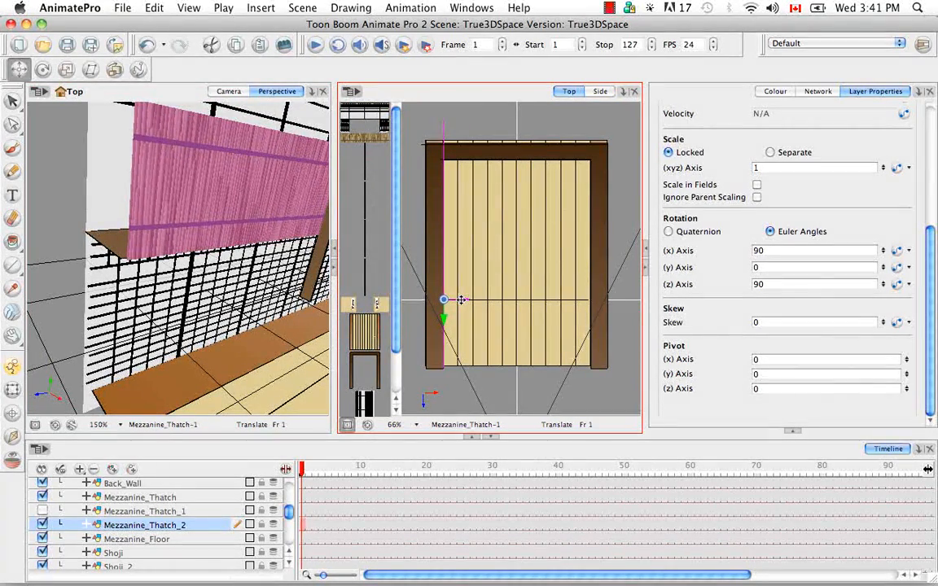
key(space)
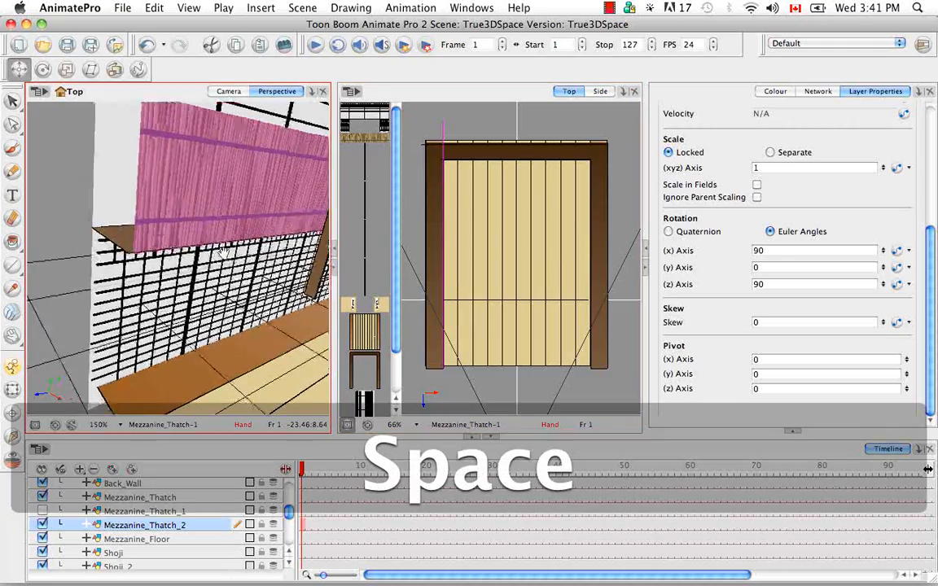
mouse_move(221, 259)
mouse_down()
mouse_move(224, 166)
mouse_move(240, 231)
mouse_move(233, 340)
mouse_move(139, 314)
mouse_move(157, 282)
mouse_move(209, 266)
mouse_up()
key(space)
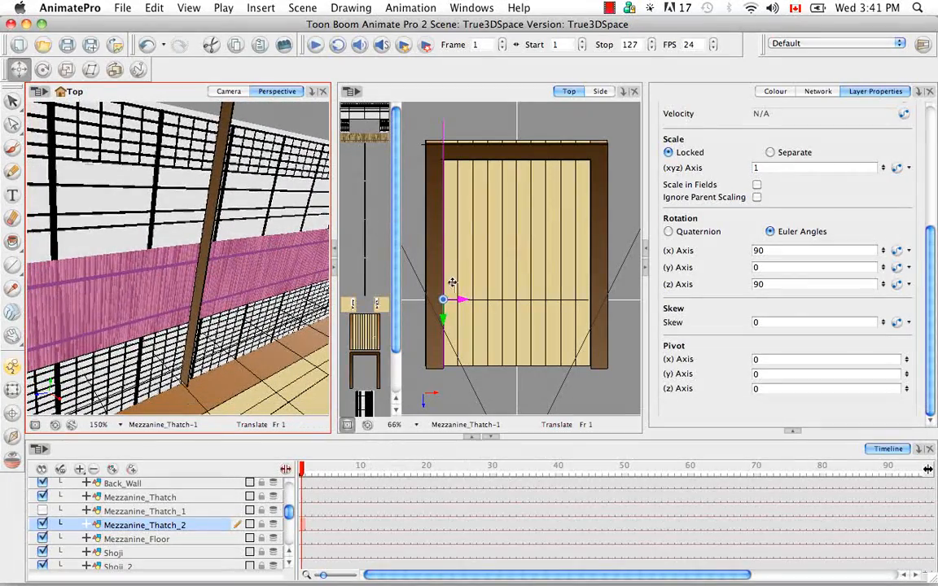
click(443, 319)
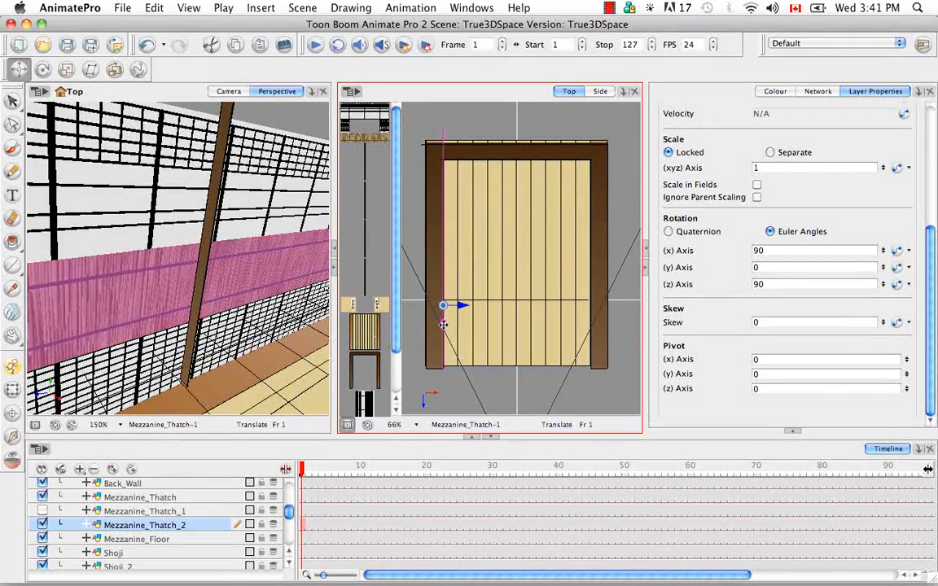
key(Up)
key(Up)
drag(442, 320, 442, 320)
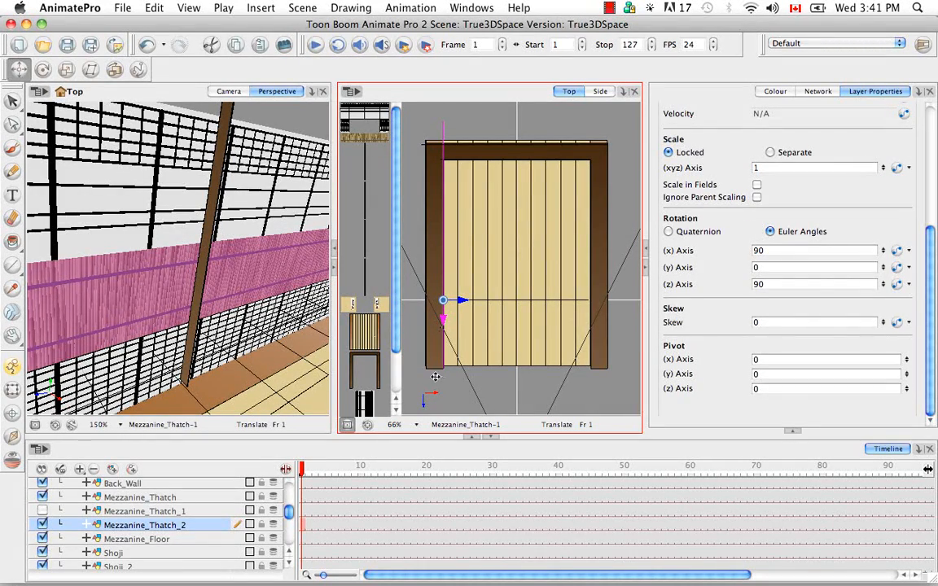
Step: Reset the perspective view to face the set and show the Mezzanine_Thatch_1 and Shoji_3 layers again
drag(265, 162, 280, 122)
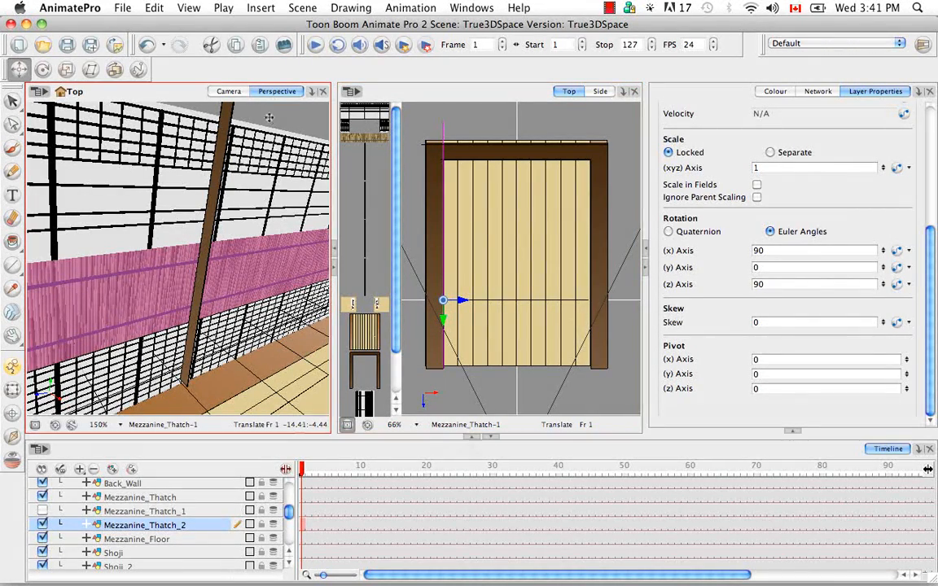
key(shift+m)
key(space)
drag(235, 323, 277, 232)
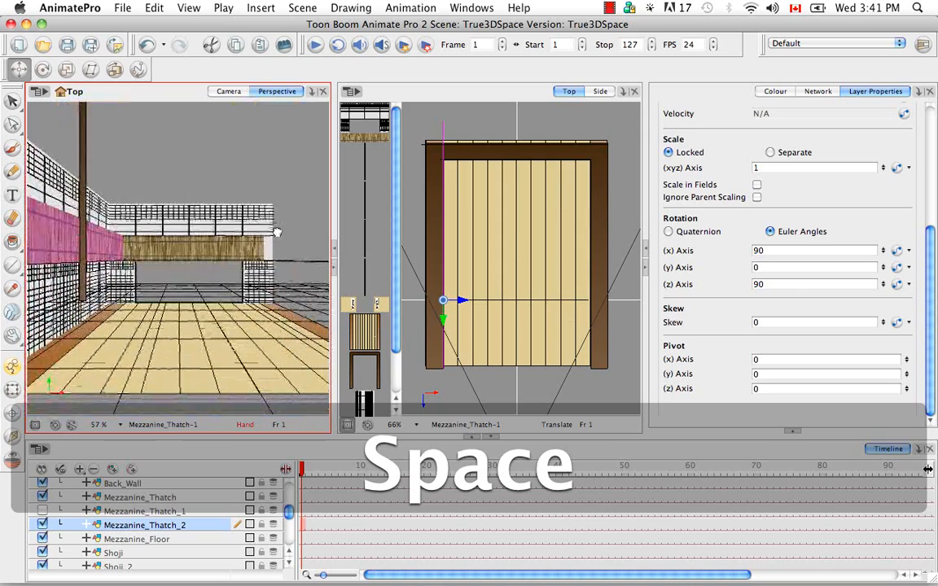
click(42, 510)
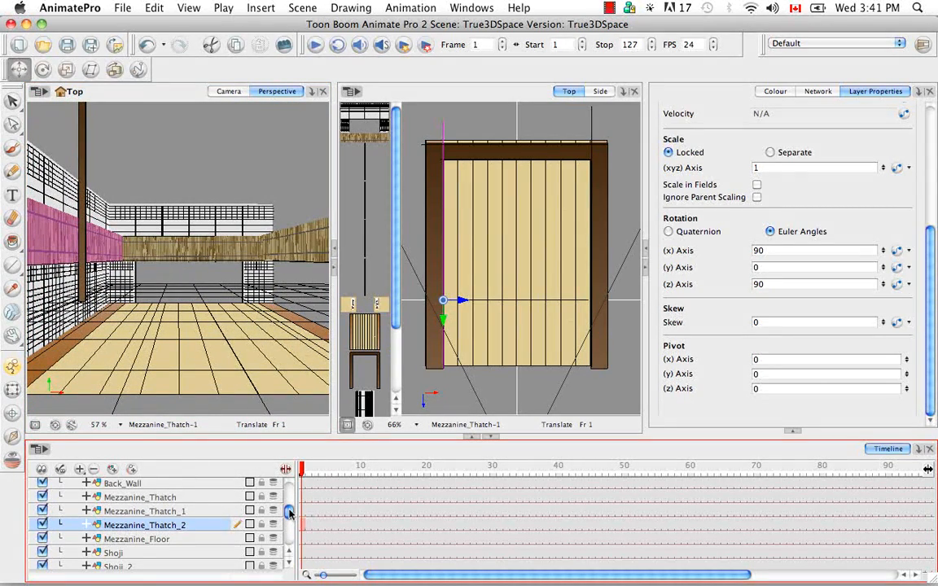
drag(289, 511, 289, 525)
click(42, 516)
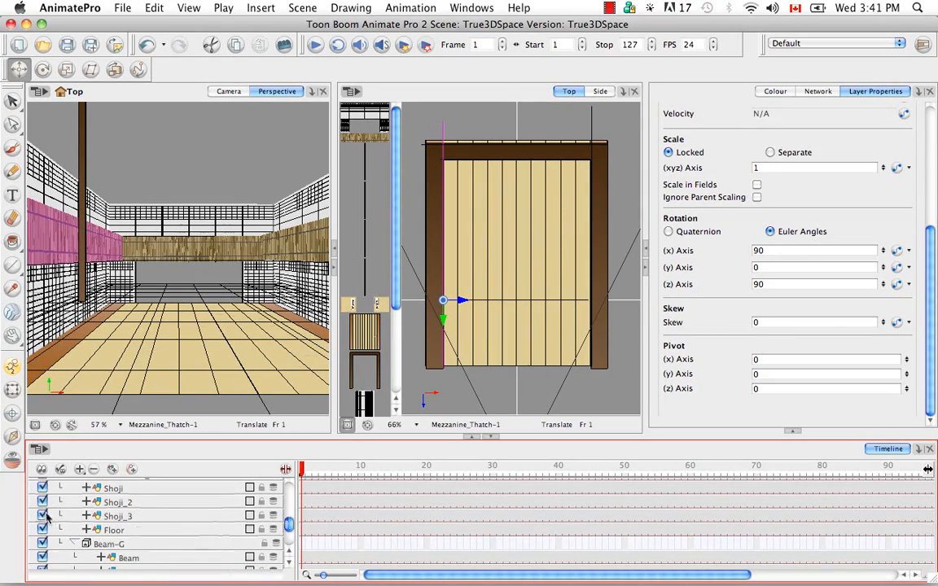
Step: Select Back_Wall and move it back in the top view to the inner edge of the mezzanine's rear section
key(space)
drag(209, 264, 182, 338)
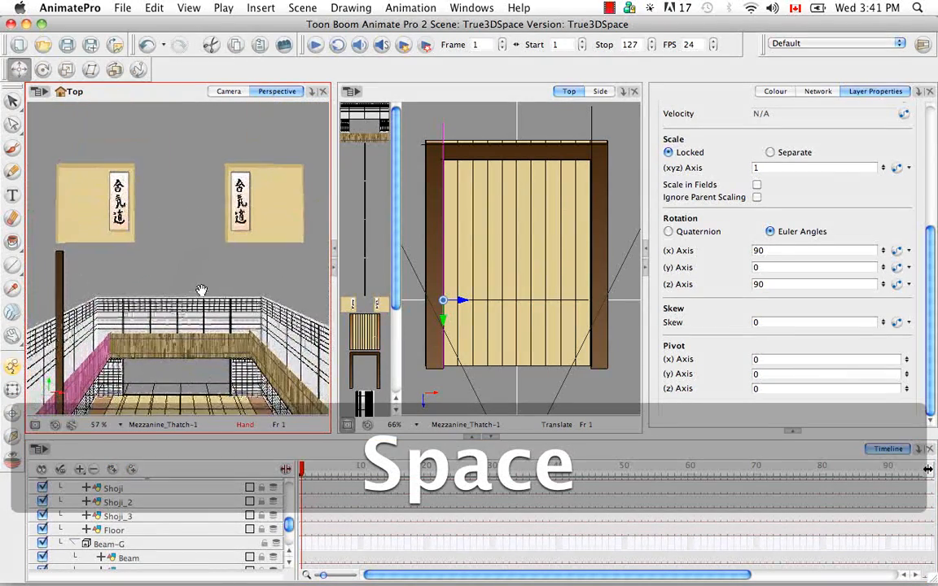
scroll(197, 510, up, 8)
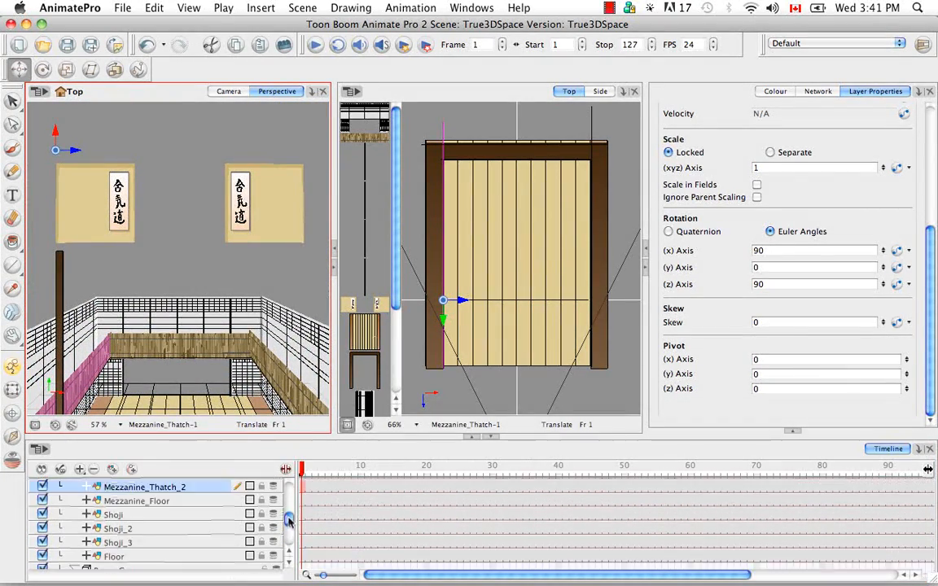
click(199, 502)
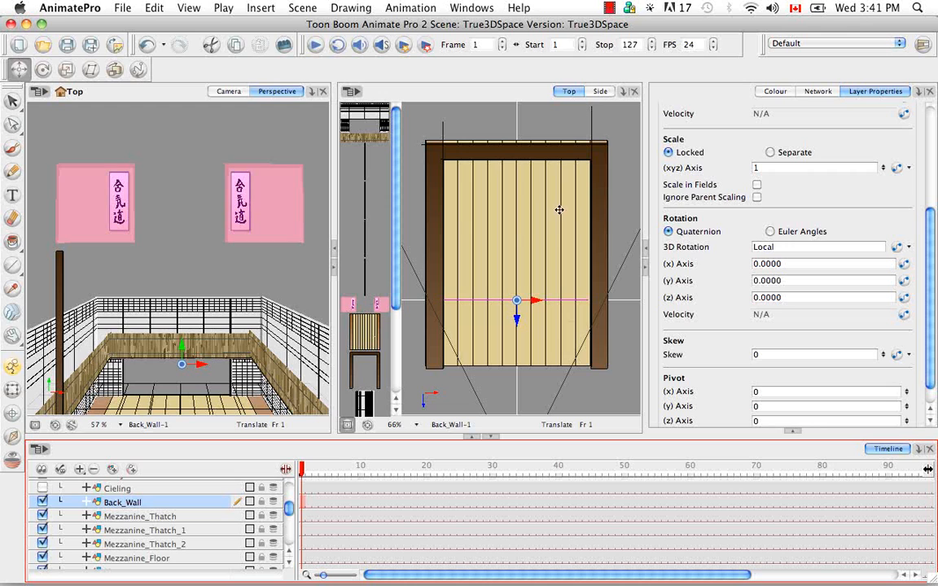
drag(517, 320, 511, 190)
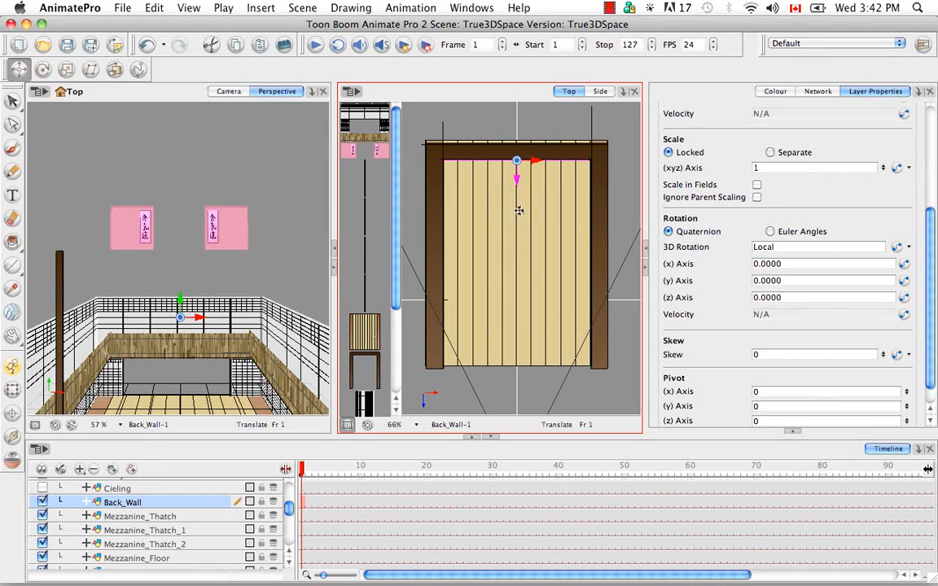
key(space)
drag(523, 218, 515, 260)
key(super+equal)
key(super+equal)
key(super+equal)
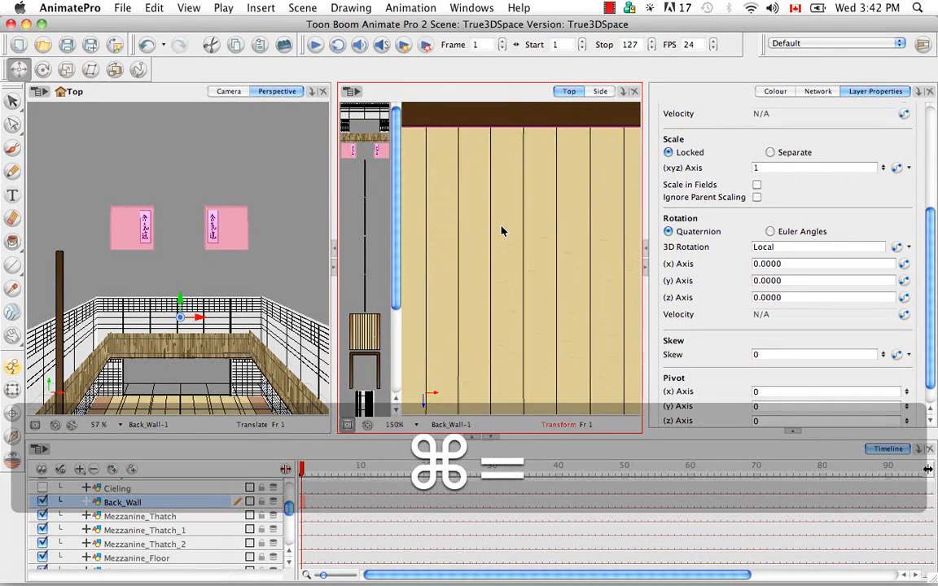
key(space)
drag(509, 203, 538, 349)
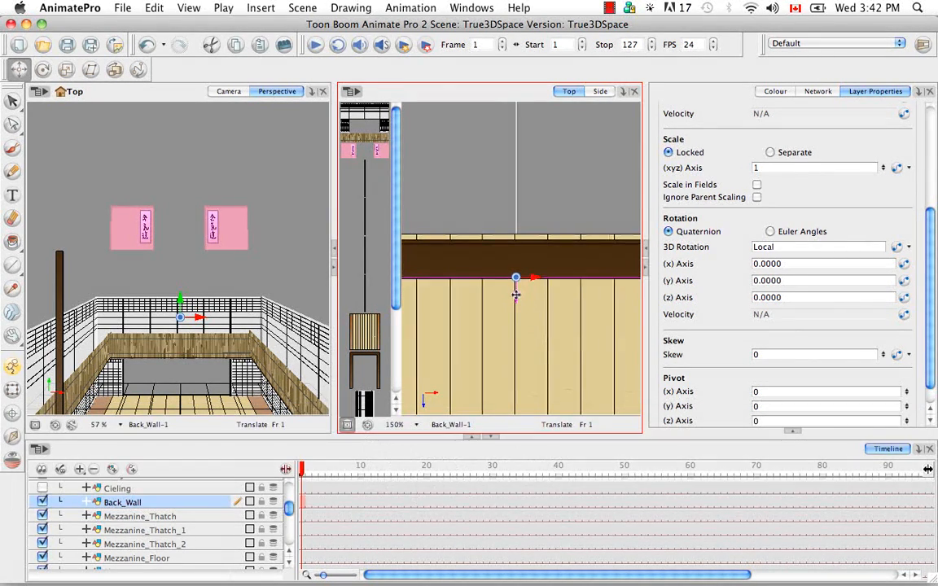
Step: Switch to the side view at the rear end of the set and hide Shoji_3
click(599, 91)
key(space)
drag(500, 211, 504, 252)
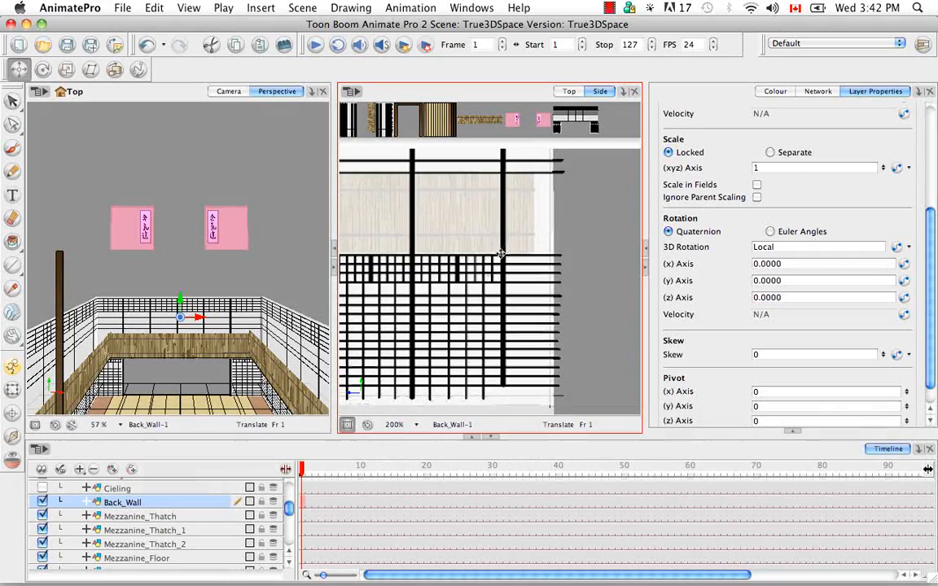
key(space)
drag(443, 294, 498, 325)
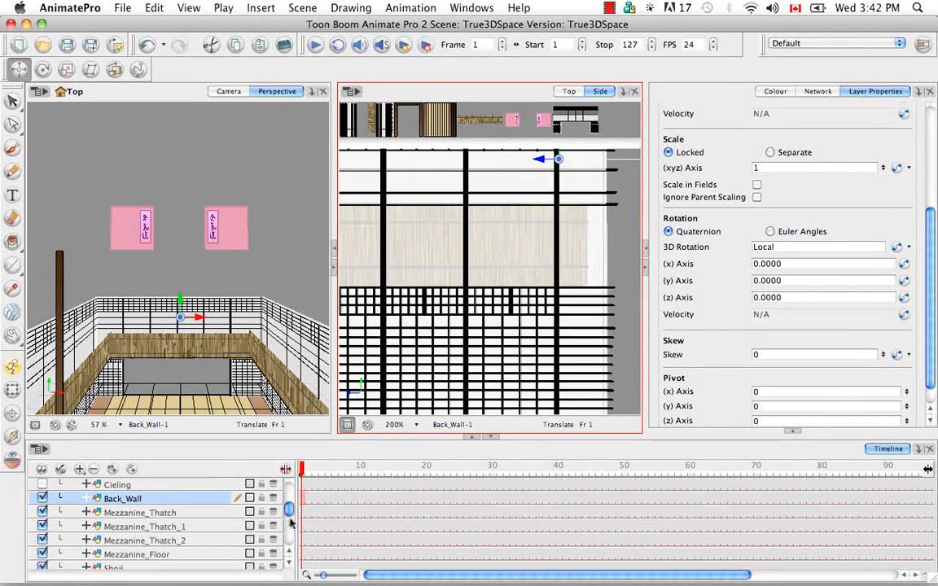
mouse_move(285, 511)
mouse_down()
mouse_move(288, 537)
mouse_move(288, 527)
mouse_up()
click(42, 501)
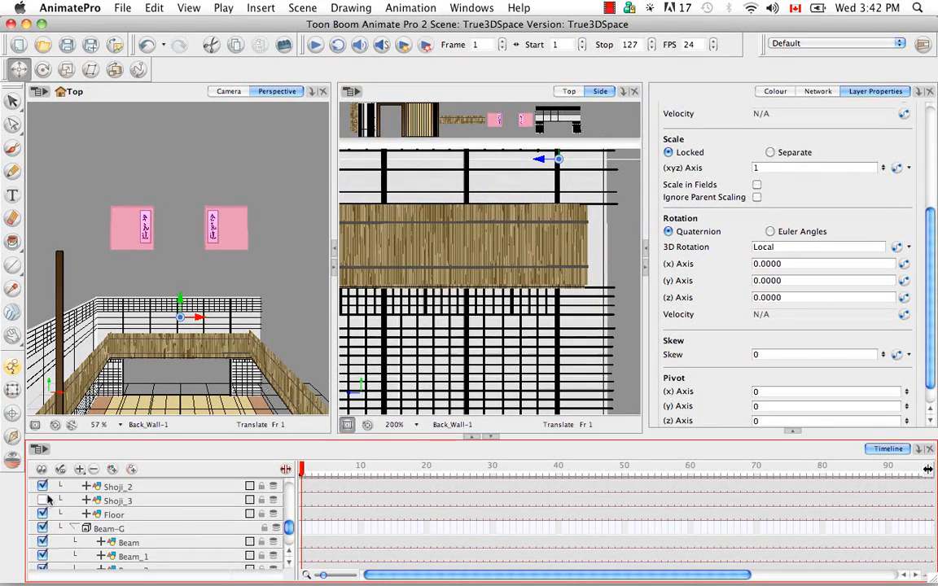
Step: Lower Back_Wall in the side view until it sits beneath the mezzanine thatch, beside the lower shoji grid
key(space)
mouse_move(539, 291)
mouse_down()
mouse_move(549, 217)
mouse_move(604, 244)
mouse_move(525, 274)
mouse_move(535, 286)
mouse_up()
key(ctrl+minus)
key(ctrl+minus)
key(ctrl+minus)
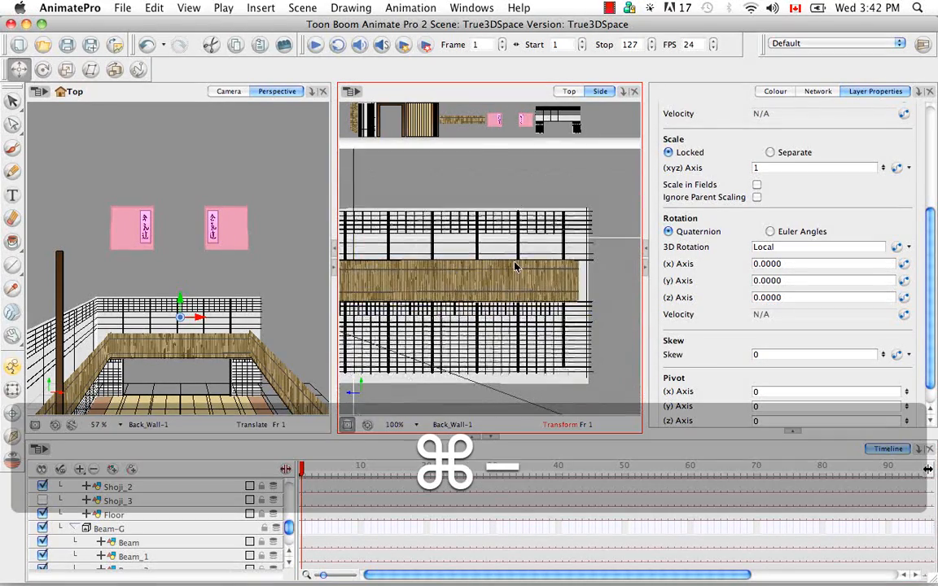
key(space)
drag(553, 220, 518, 409)
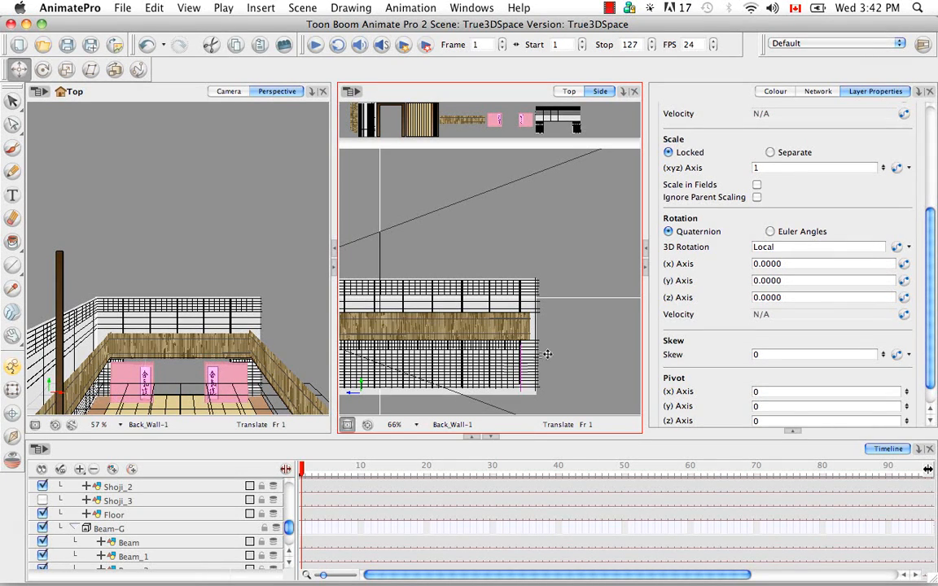
Step: Fine-tune Back_Wall's height in the enlarged side view so its upper edge meets the underside of the mezzanine
key(ctrl+equal)
key(ctrl+equal)
key(ctrl+equal)
key(ctrl+equal)
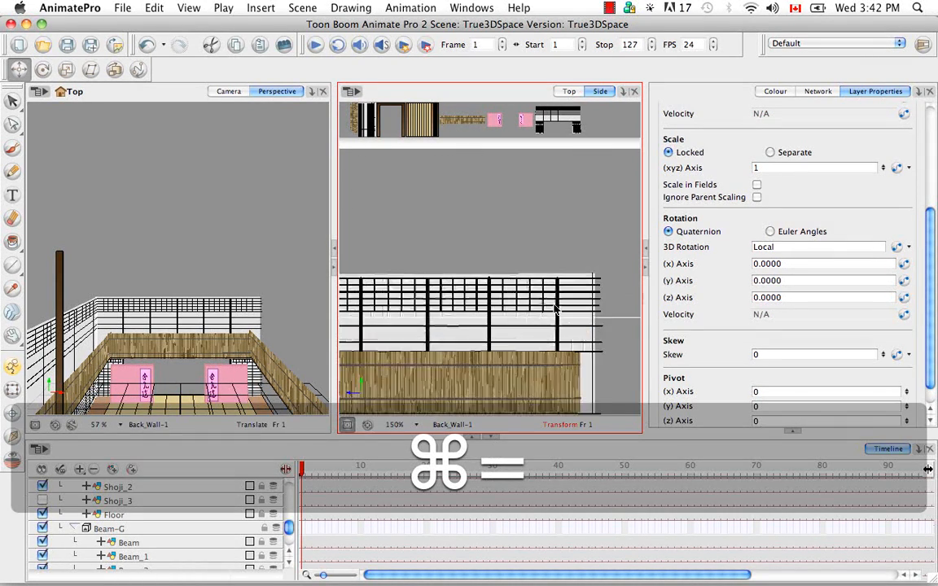
key(space)
drag(508, 251, 523, 337)
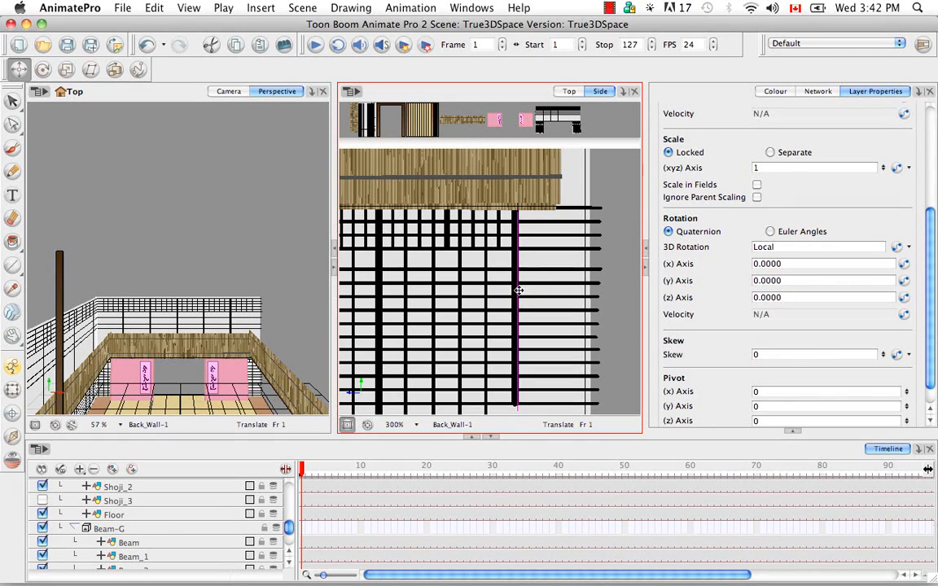
Step: Clear the selection and examine from several perspective angles how Back_Wall meets the mezzanine and the floor
click(261, 288)
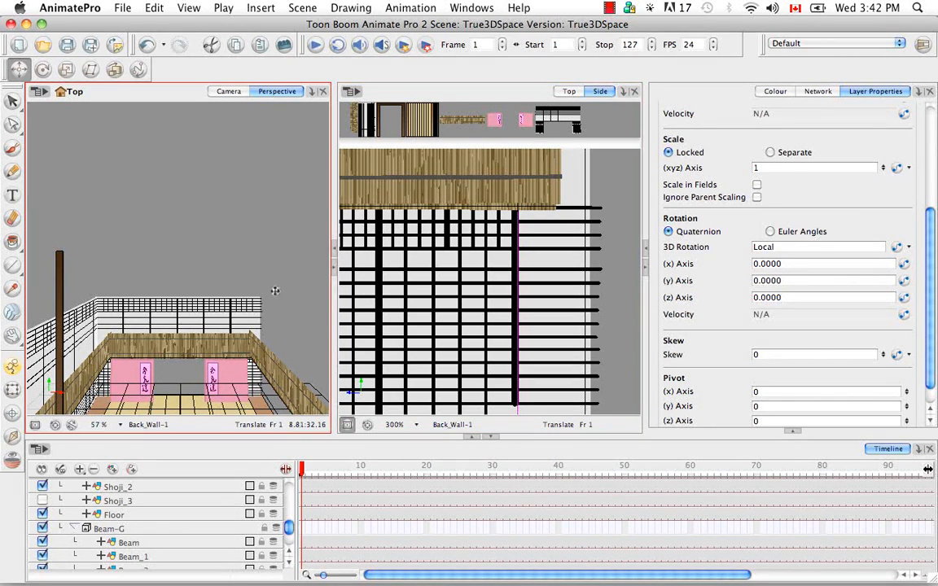
key(super+z)
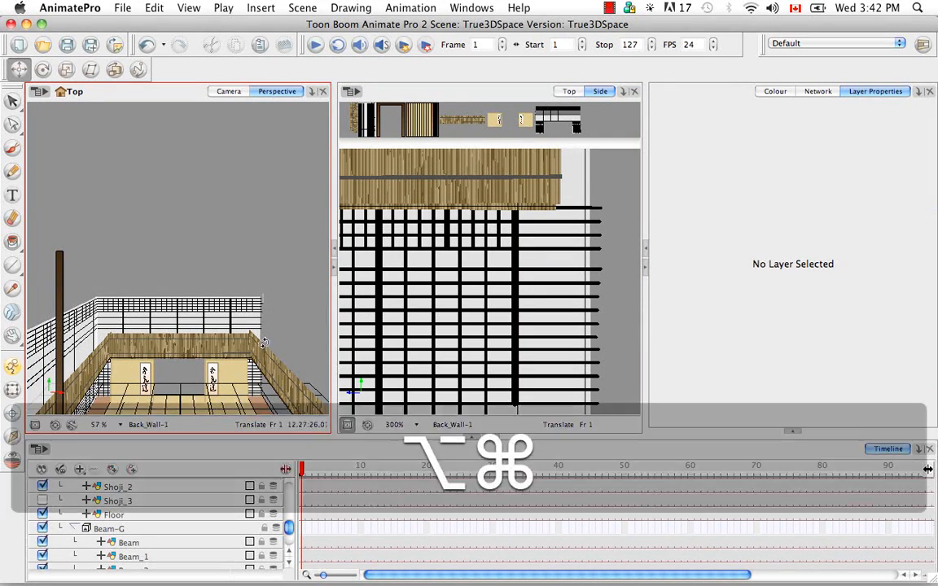
drag(246, 275, 246, 306)
key(space)
drag(249, 372, 196, 267)
key(space)
key(ctrl+equal)
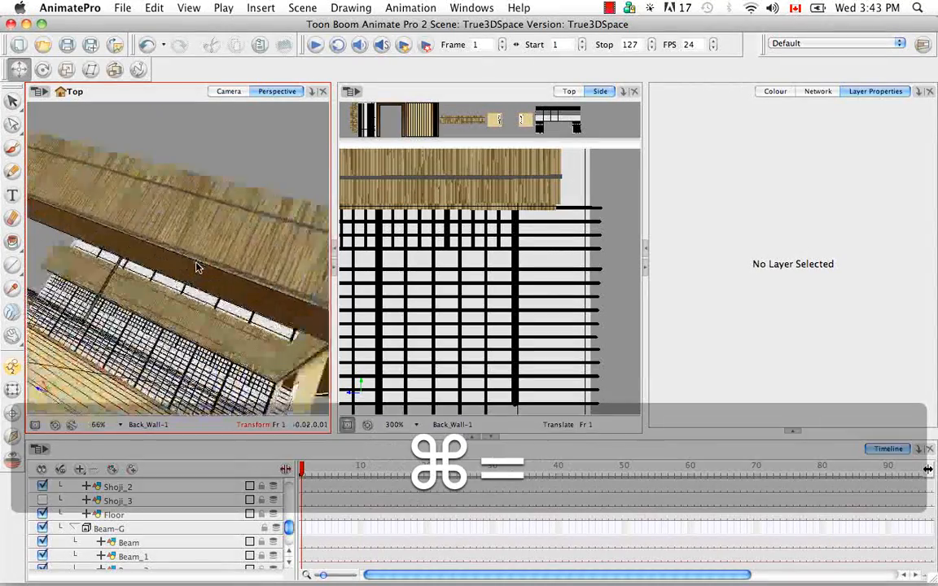
key(space)
drag(281, 266, 209, 284)
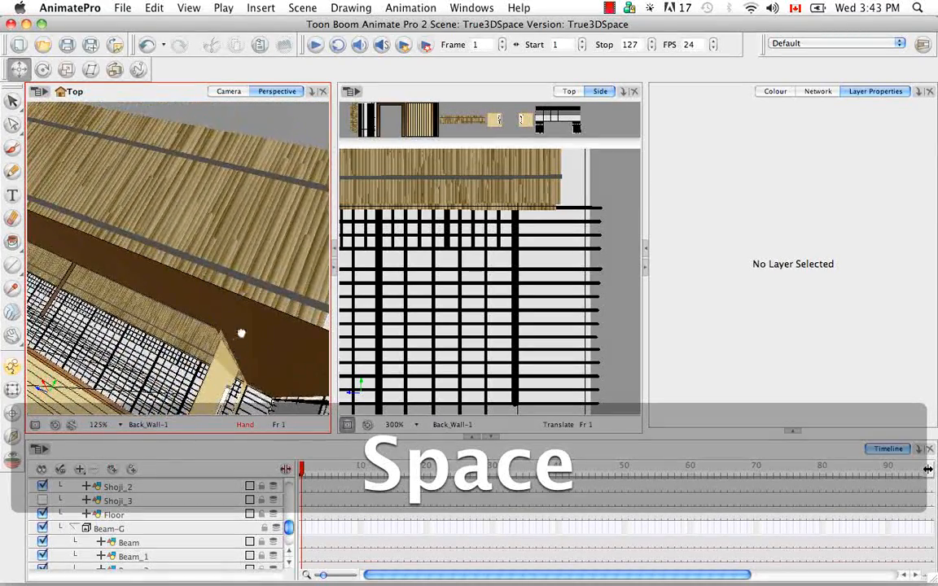
mouse_move(241, 333)
mouse_down()
mouse_move(211, 286)
mouse_move(203, 321)
mouse_move(230, 327)
mouse_up()
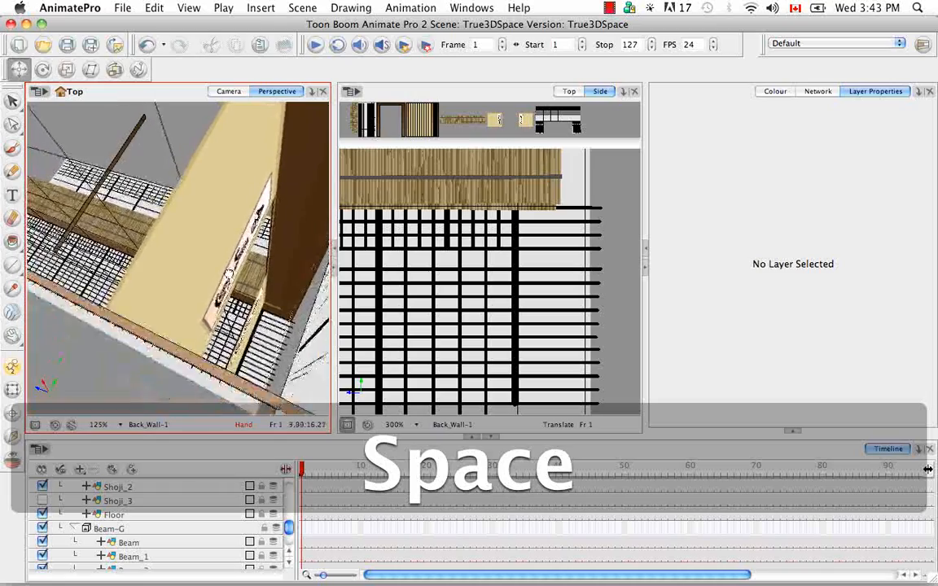
drag(228, 275, 204, 250)
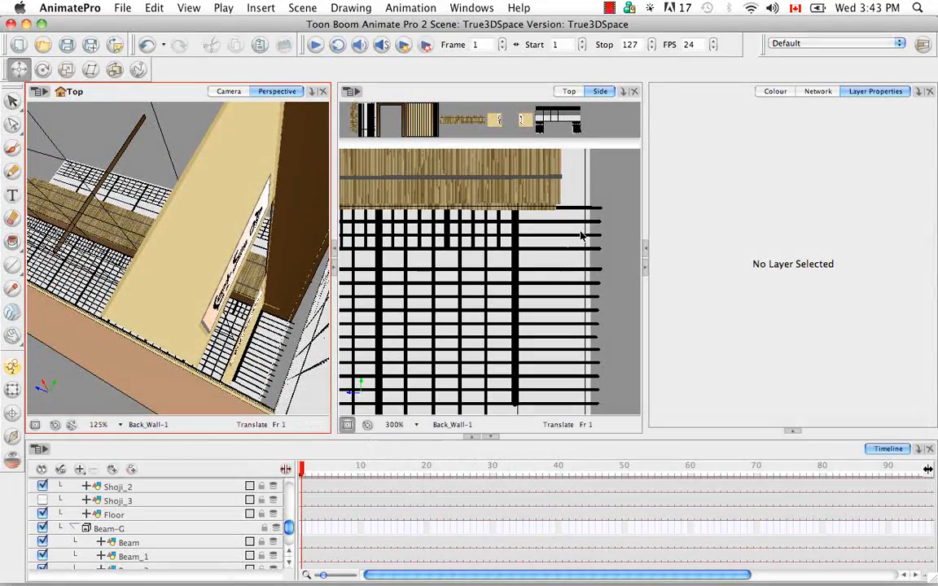
Step: Reselect Back_Wall and adjust its height in the side view to a y position of about 29.45 S
drag(581, 236, 528, 266)
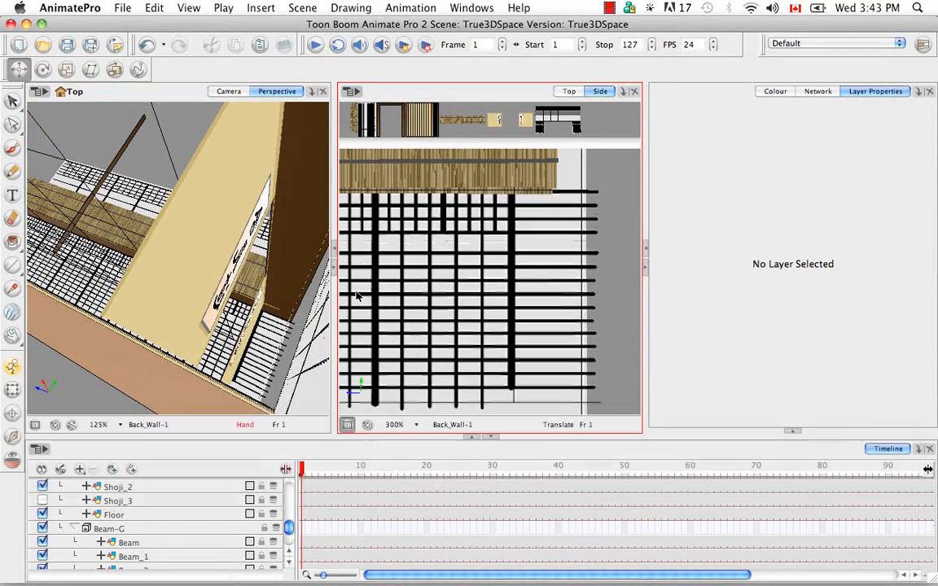
click(202, 282)
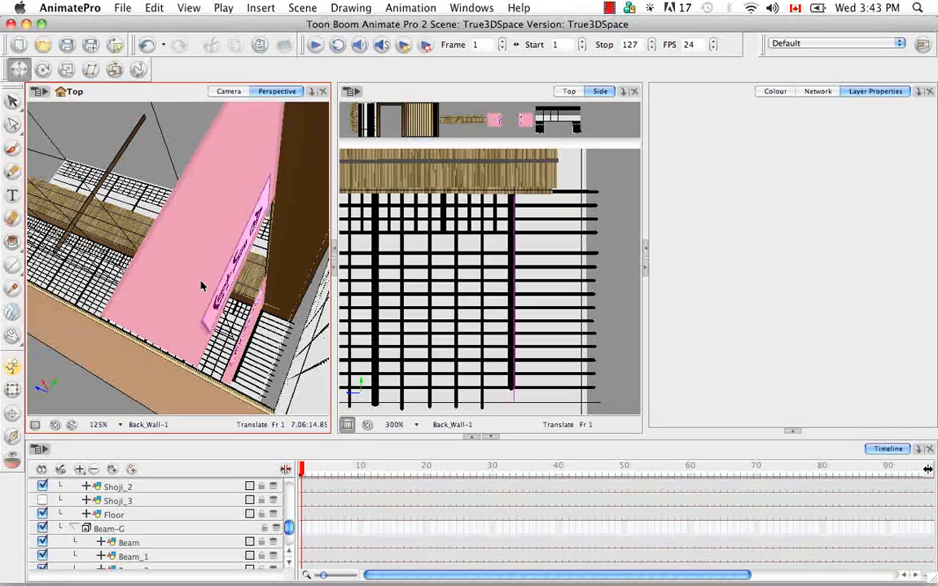
click(514, 220)
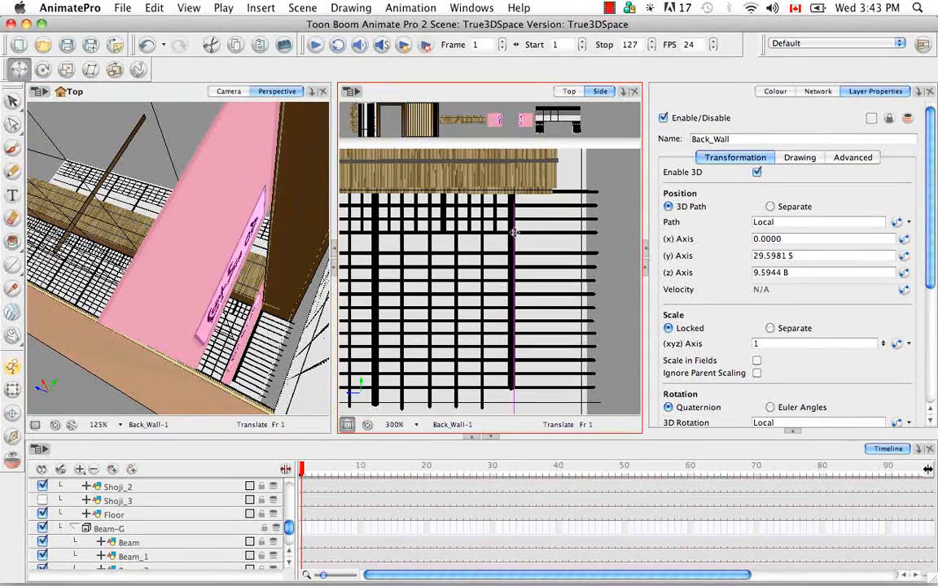
drag(496, 235, 497, 235)
key(space)
drag(203, 322, 169, 367)
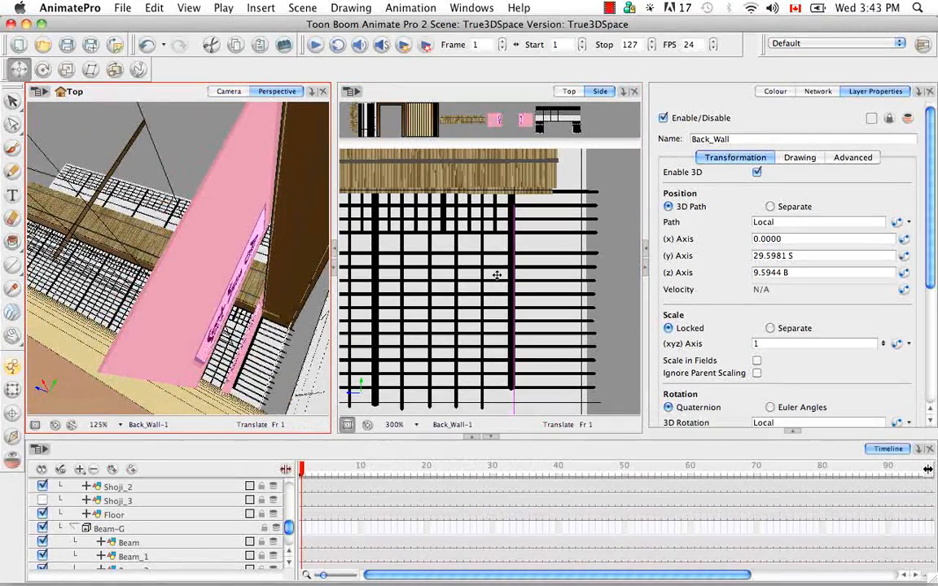
drag(514, 259, 514, 258)
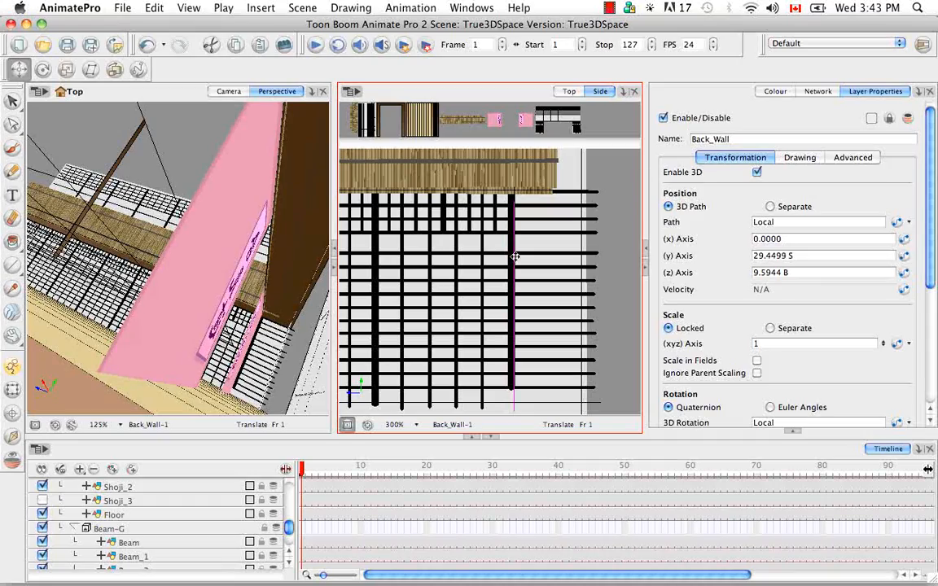
Step: Lower the Back_Wall layer to 29.3018 S on the y axis, checking its fit against the floor in the perspective view
key(space)
drag(176, 310, 178, 344)
click(517, 260)
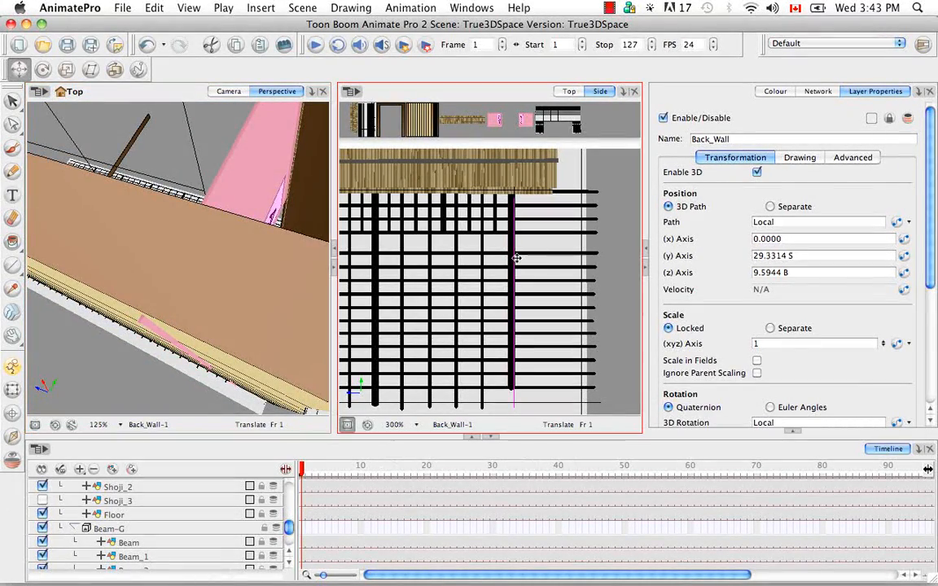
key(space)
drag(187, 305, 178, 399)
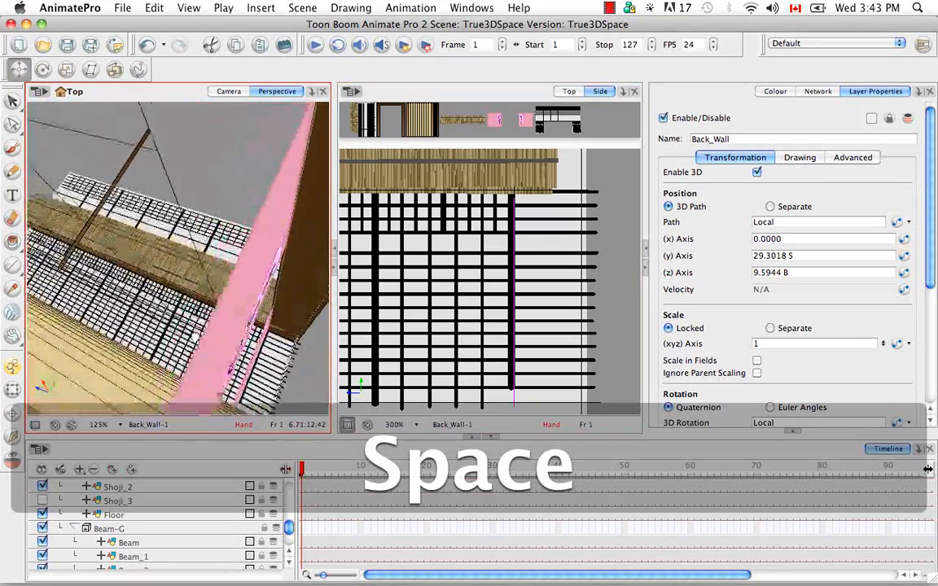
drag(96, 246, 198, 308)
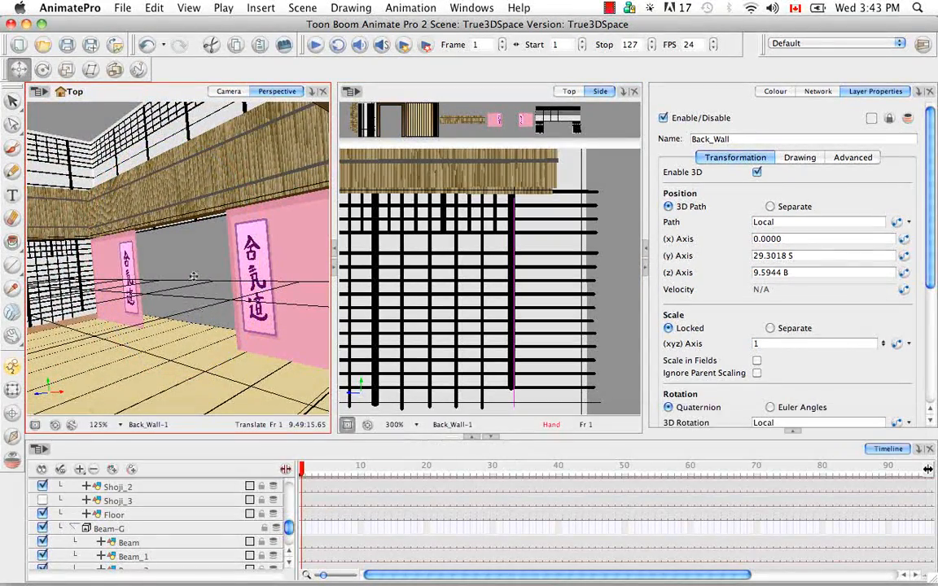
key(shift+m)
key(space)
drag(230, 293, 245, 248)
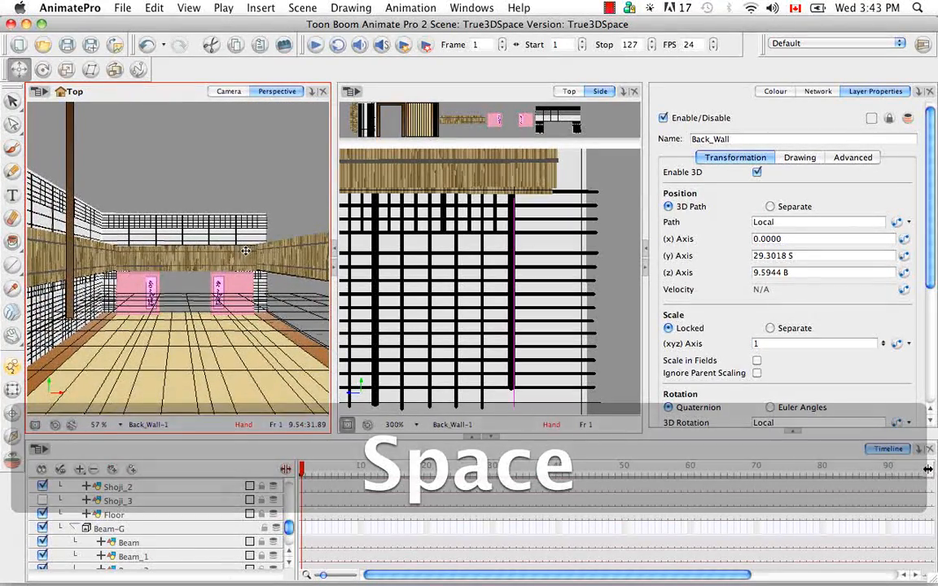
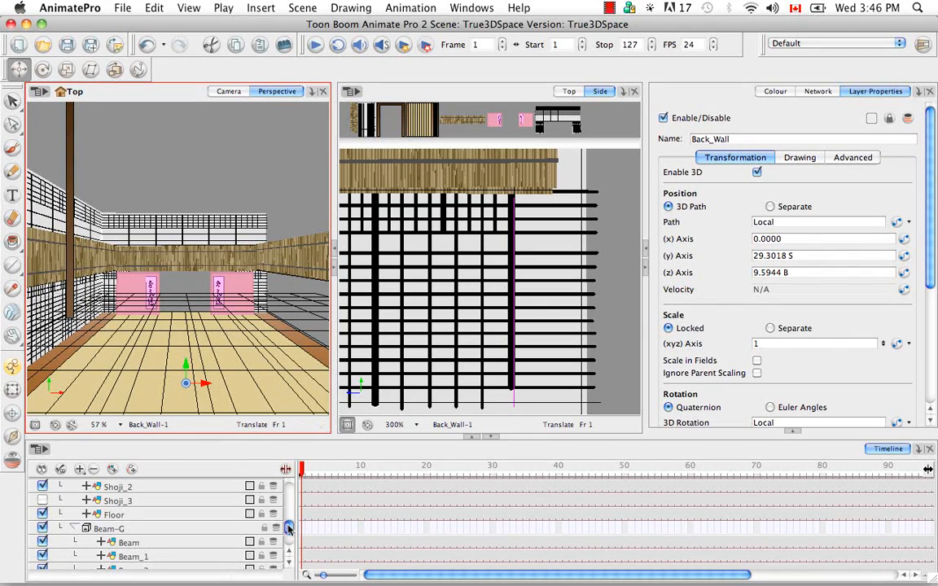
Step: Show the Shoji_3 layer to check it, and hide it again
scroll(259, 465, up, 3)
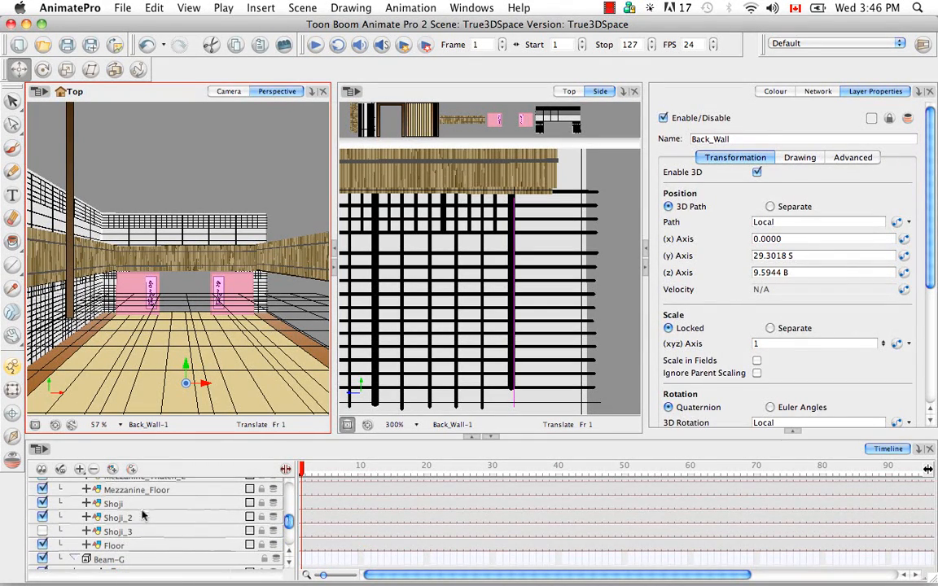
click(147, 519)
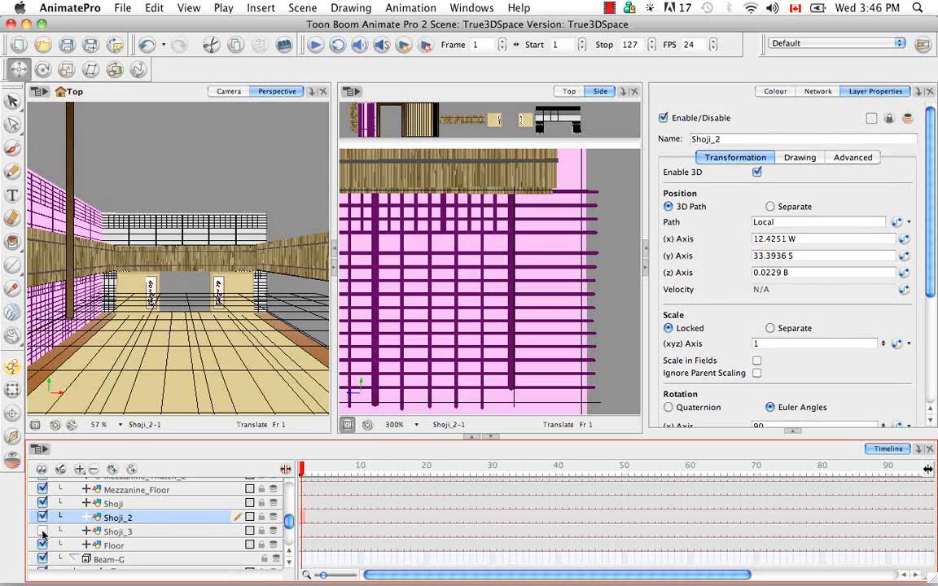
click(42, 531)
click(42, 531)
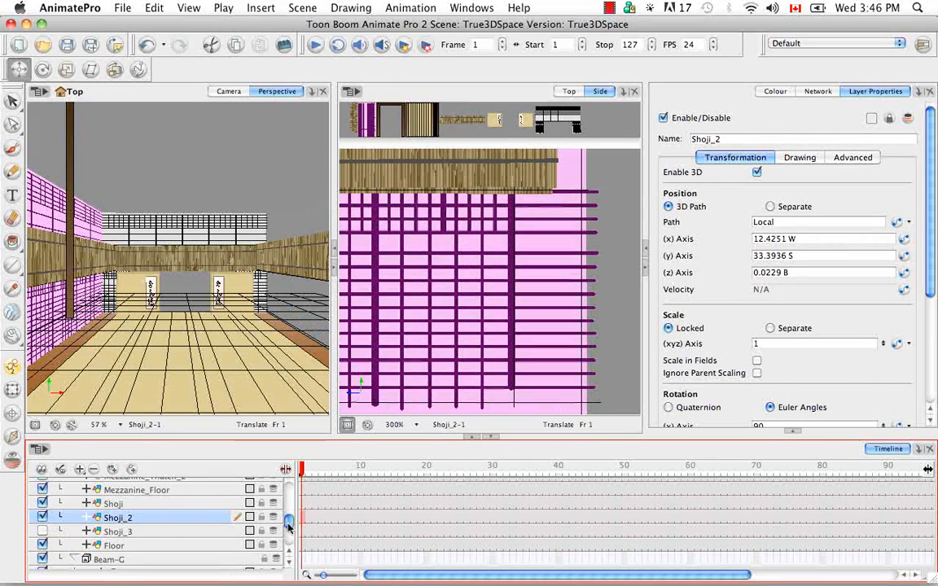
Step: Switch the Beam_1 layer's rotation to Euler Angles and set its y-axis rotation to 90
scroll(288, 527, down, 4)
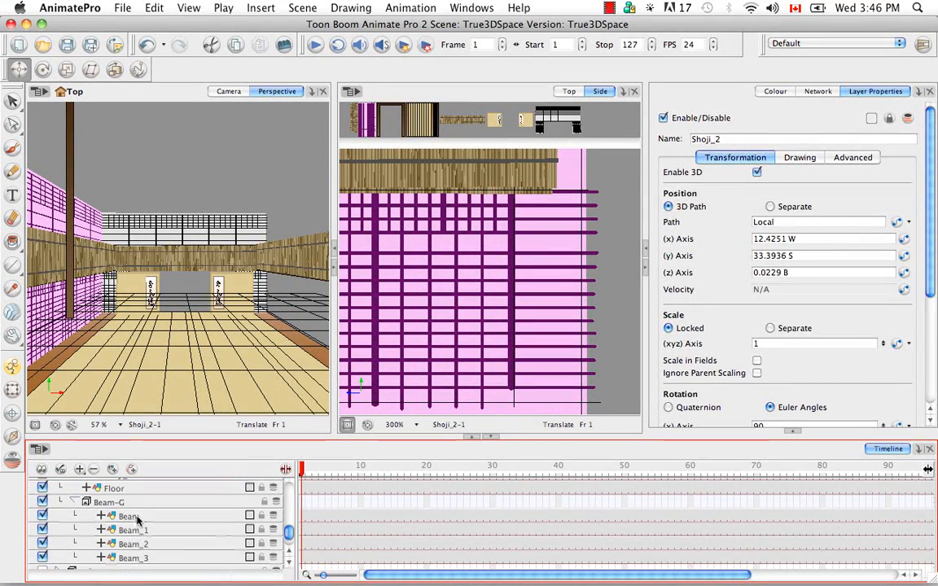
click(136, 518)
click(146, 531)
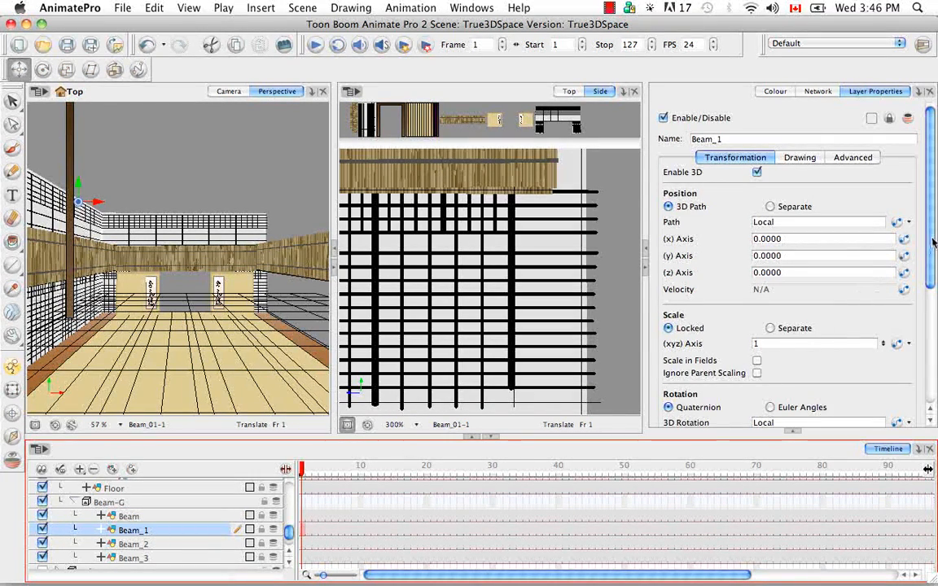
drag(934, 240, 863, 303)
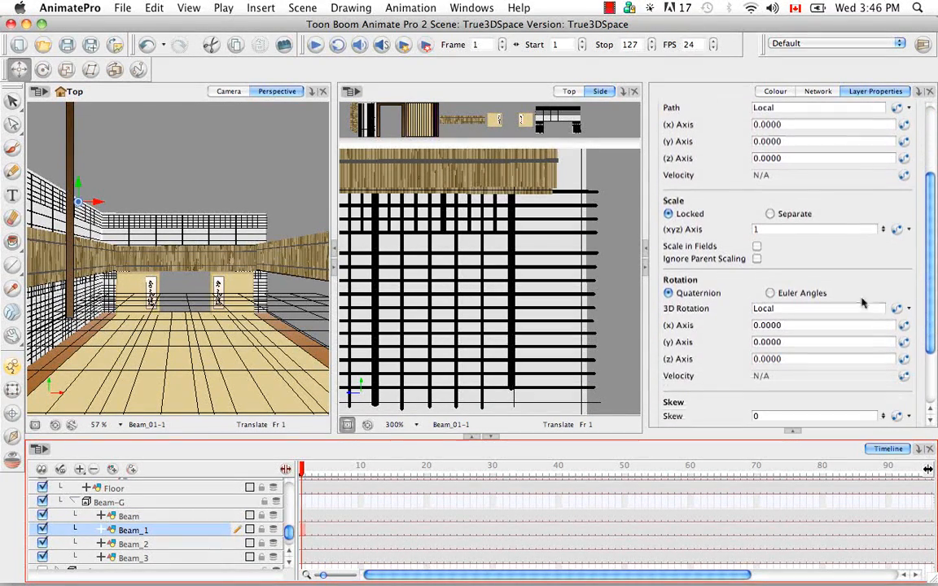
click(770, 294)
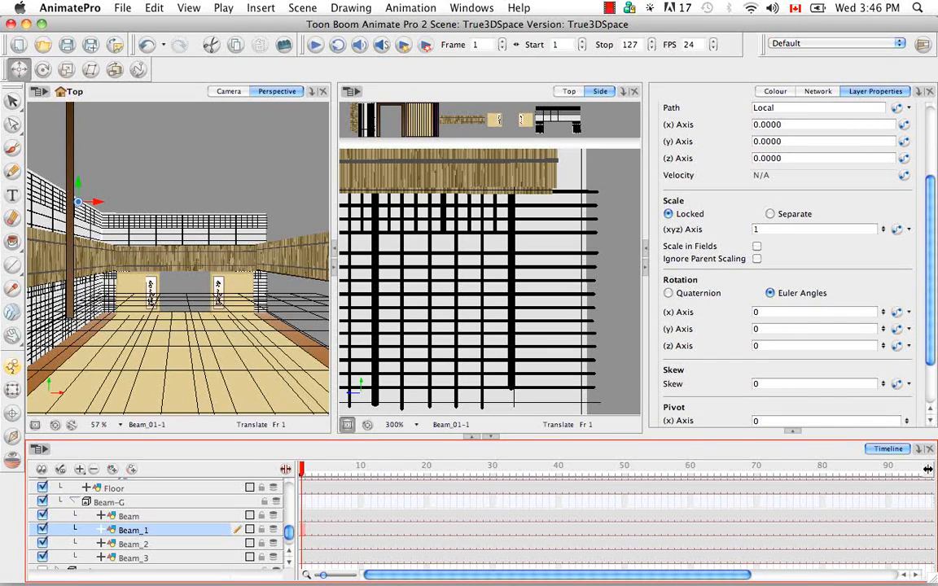
click(782, 329)
text(90)
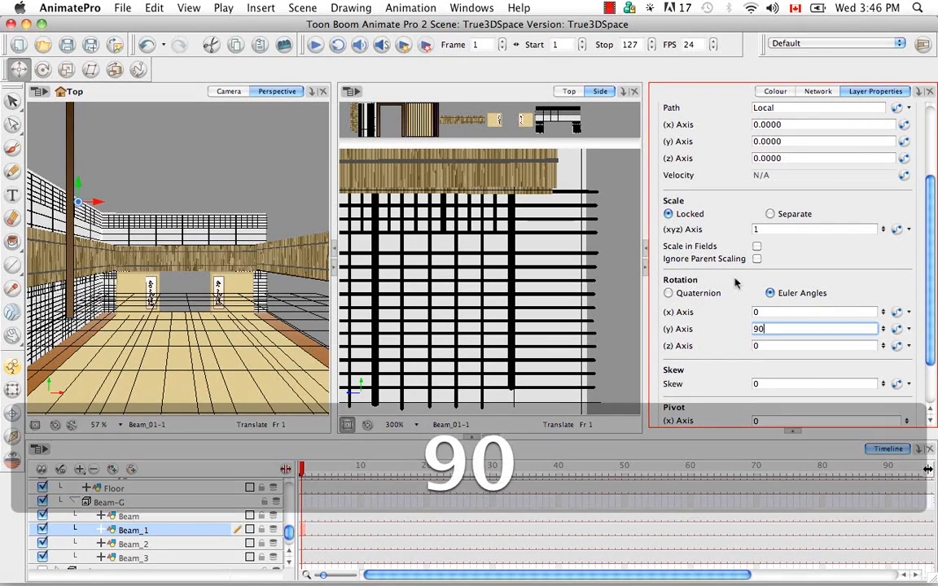
key(Return)
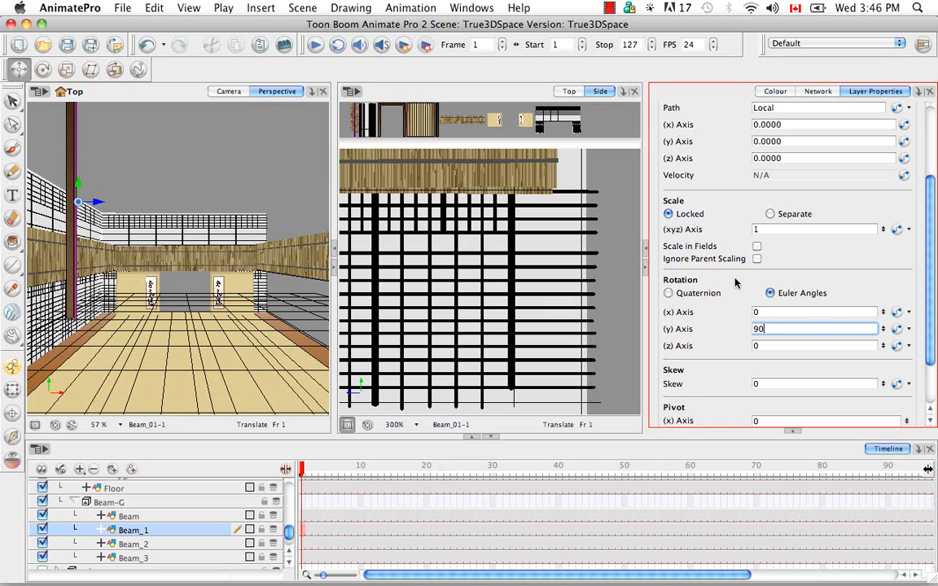
Step: With the beam framed in the top view, switch Beam_2 to Euler Angles and set its y-axis rotation to 180
click(570, 92)
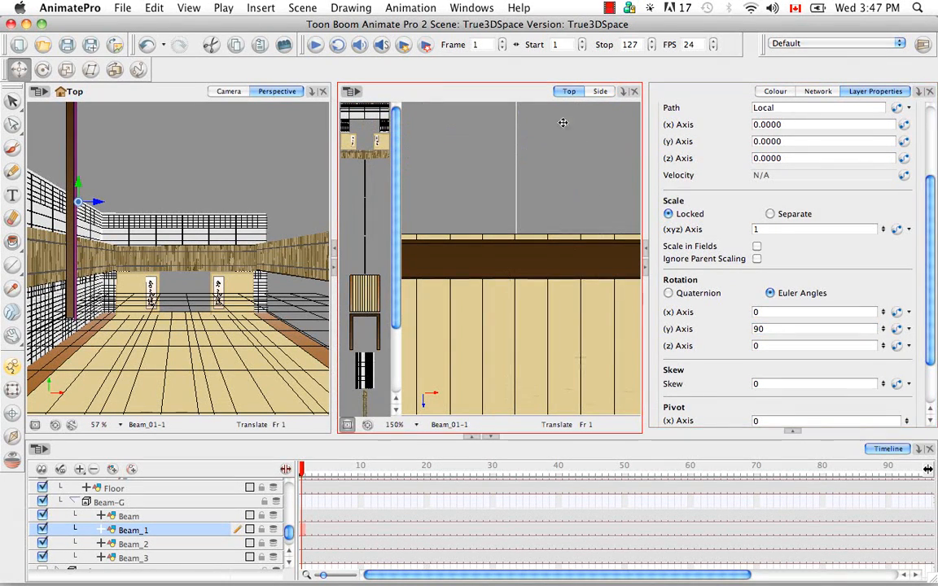
key(space)
drag(503, 242, 508, 282)
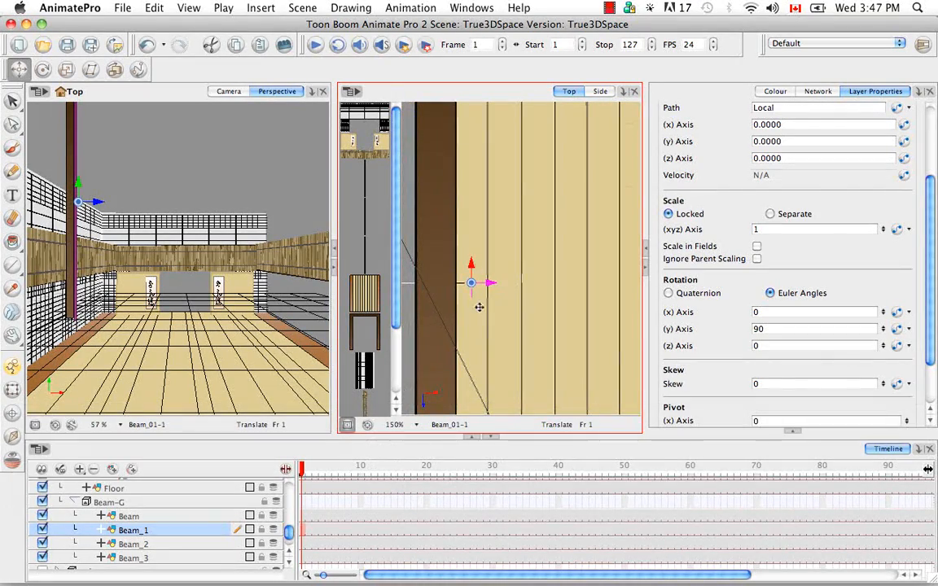
key(super+equal)
key(super+equal)
key(space)
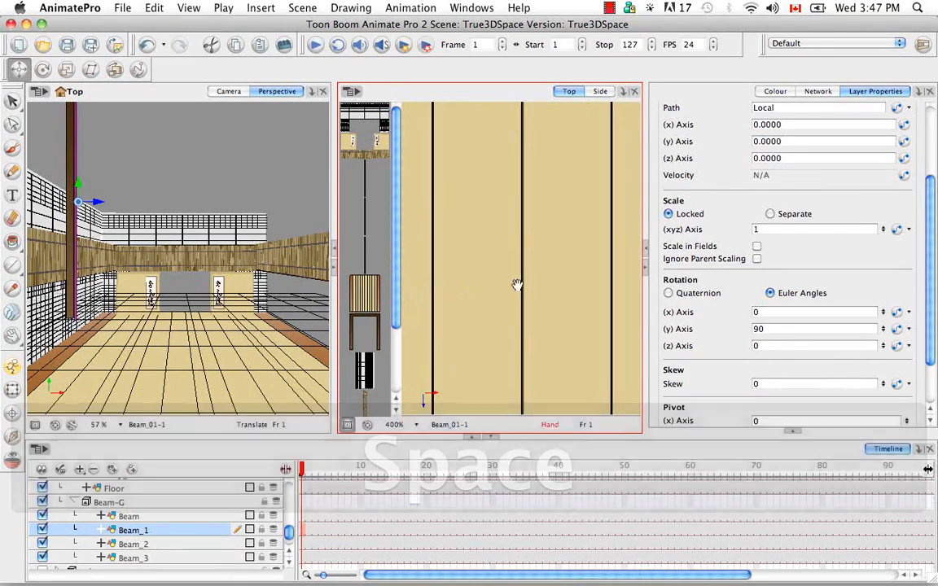
drag(517, 281, 515, 232)
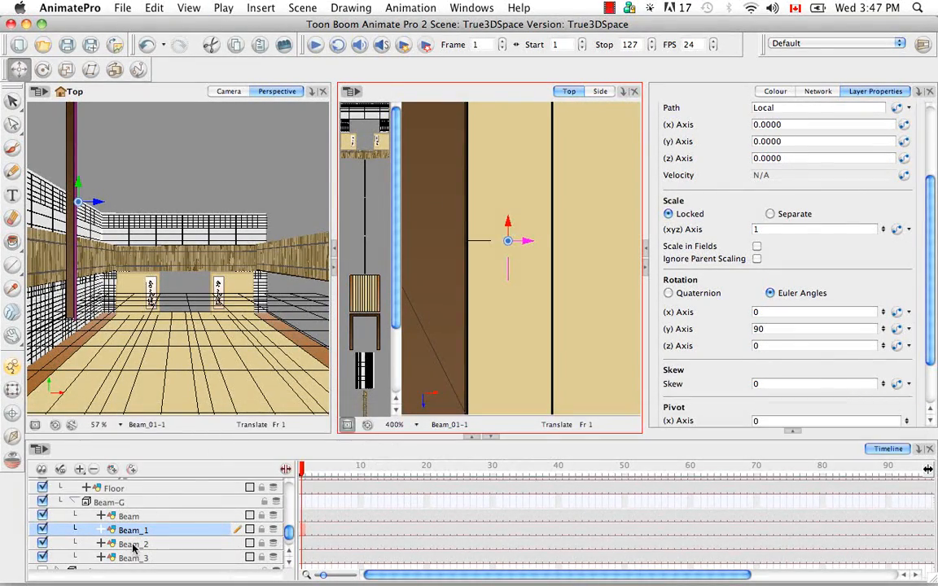
click(148, 545)
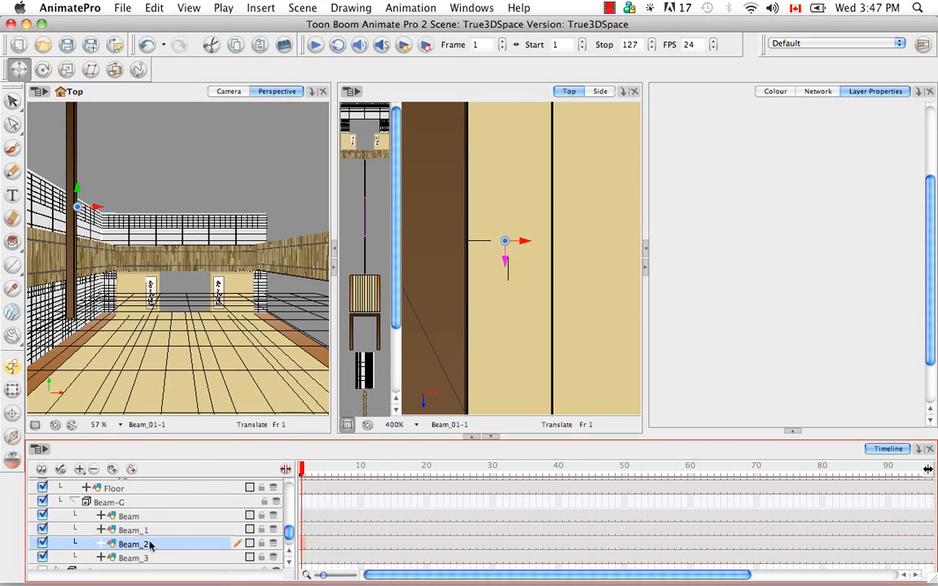
click(770, 293)
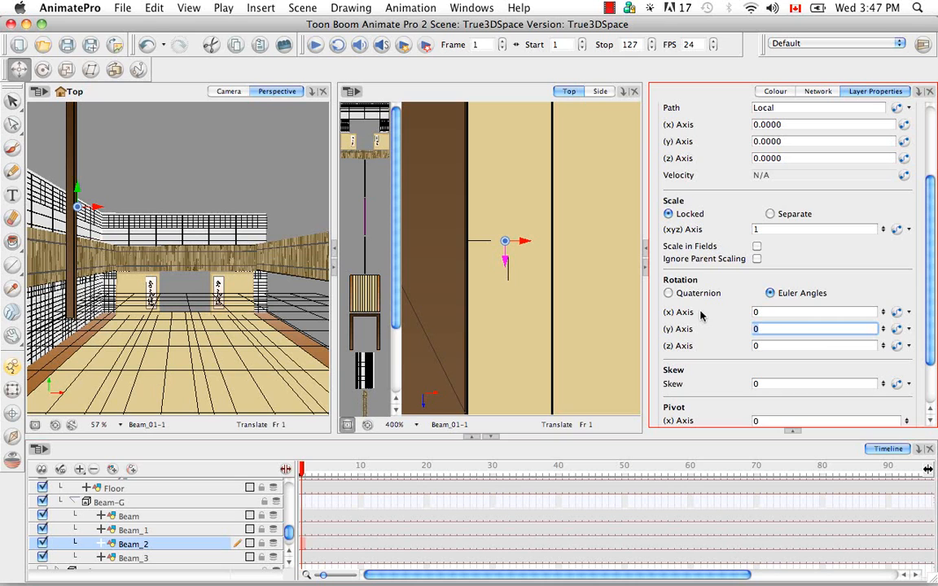
text(180)
key(Return)
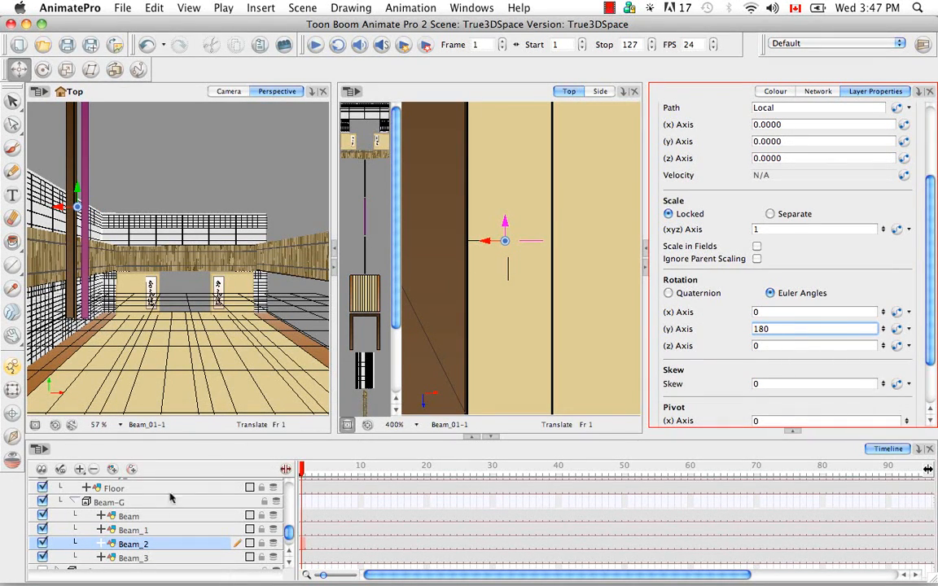
Step: Set the Beam_3 layer's y-axis rotation to 90
click(143, 558)
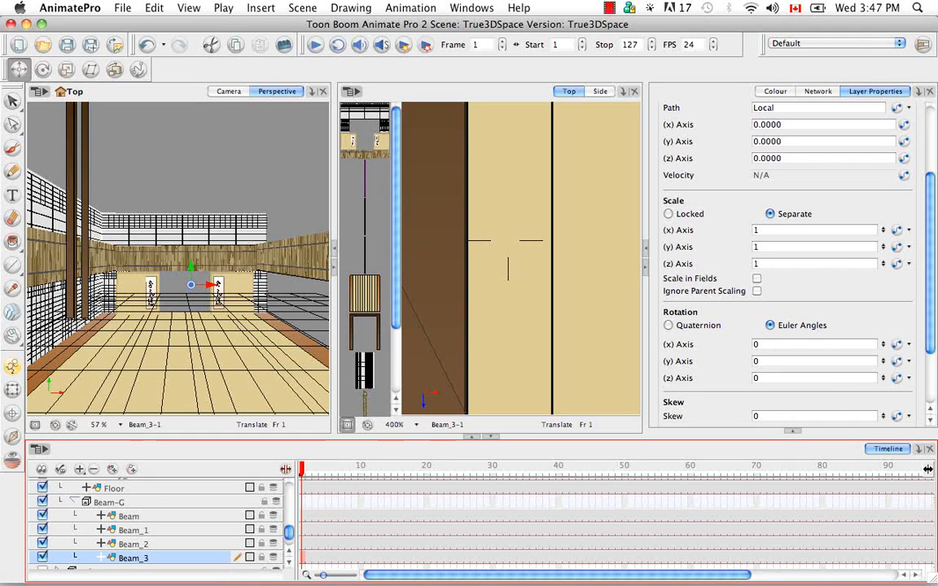
click(761, 344)
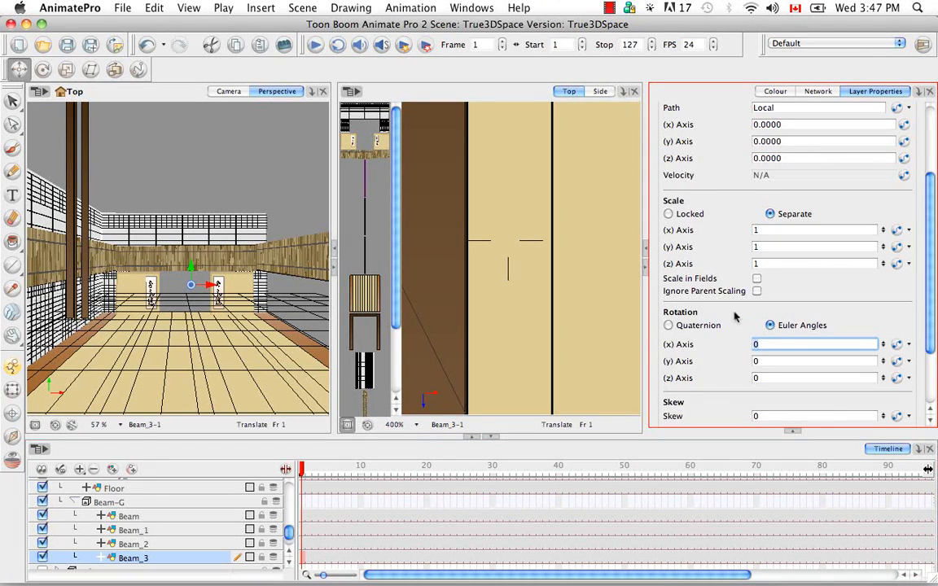
key(Tab)
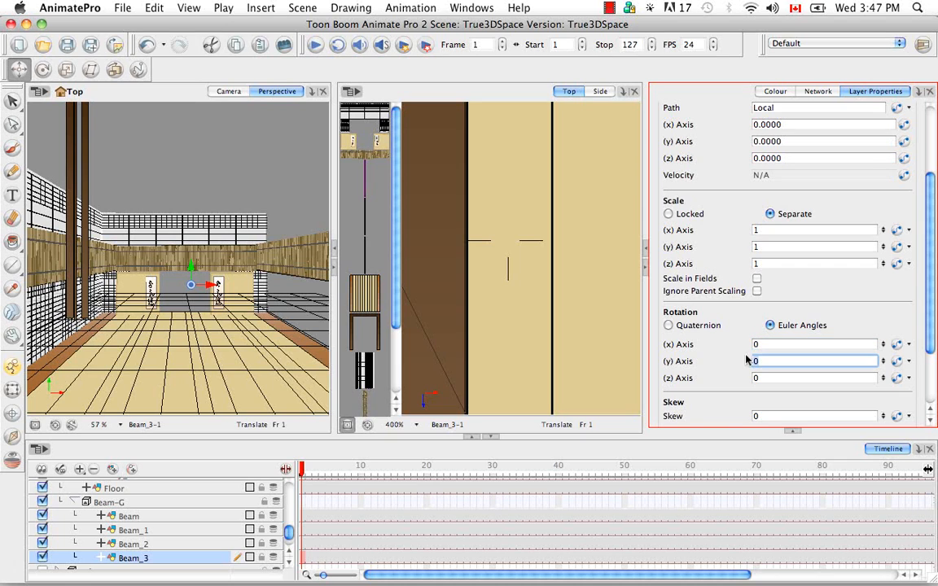
text(90)
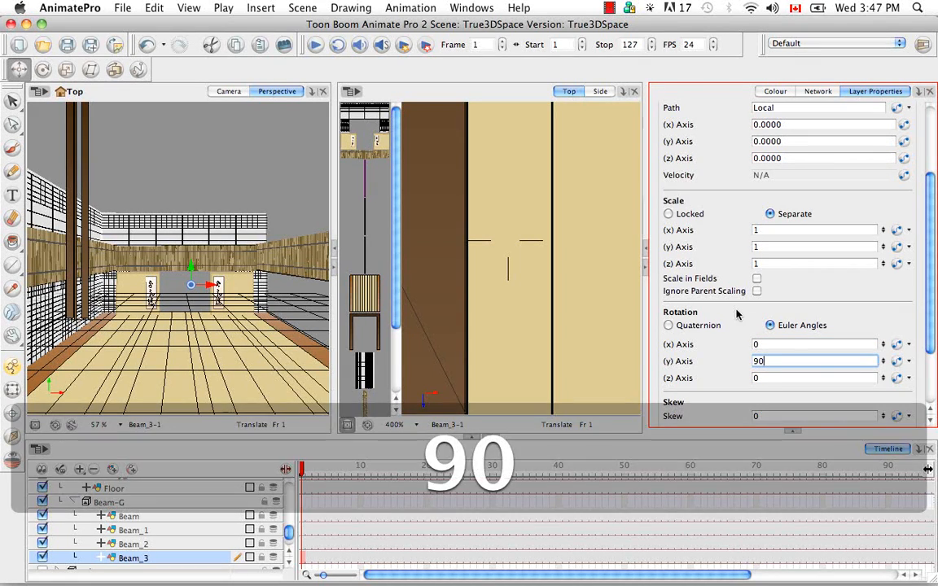
key(Return)
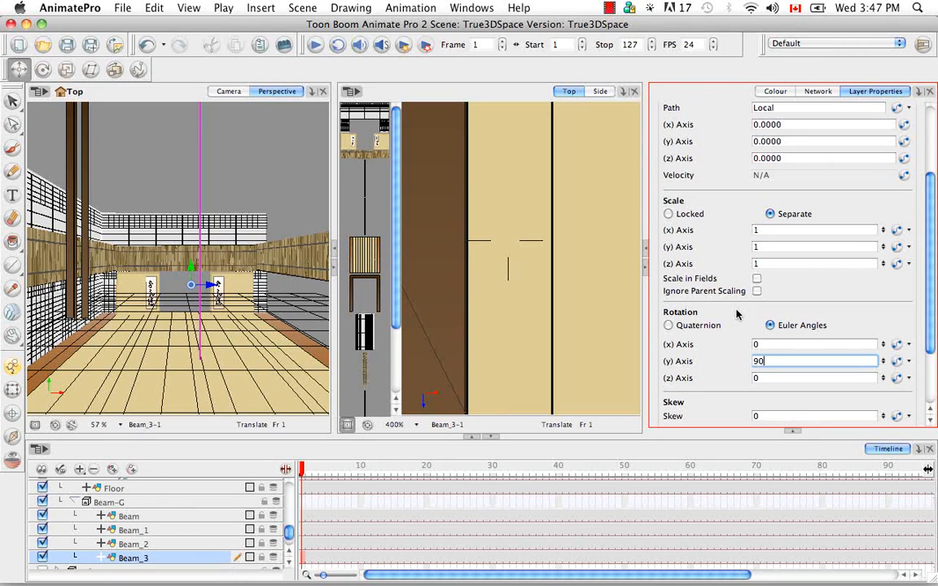
Step: Examine where the rotated beam sides lie relative to each other in the top and perspective views
click(570, 275)
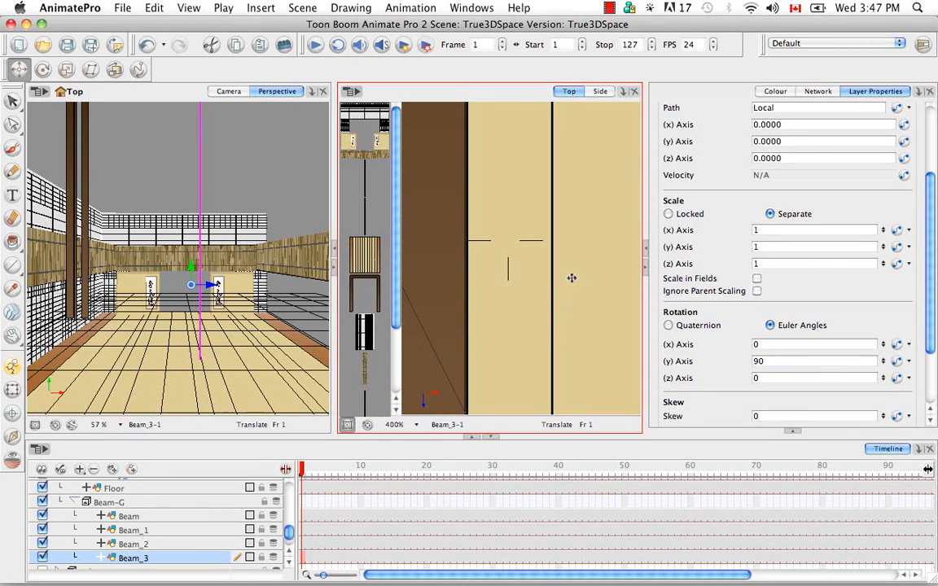
key(super+minus)
key(super+minus)
key(super+minus)
key(super+minus)
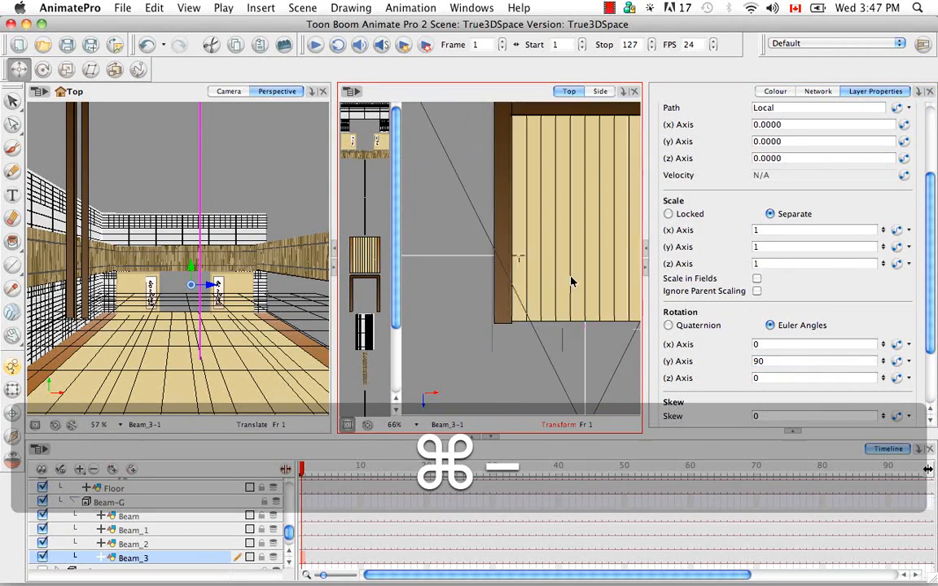
key(super+equal)
key(super+equal)
key(super+equal)
key(super+equal)
key(super+equal)
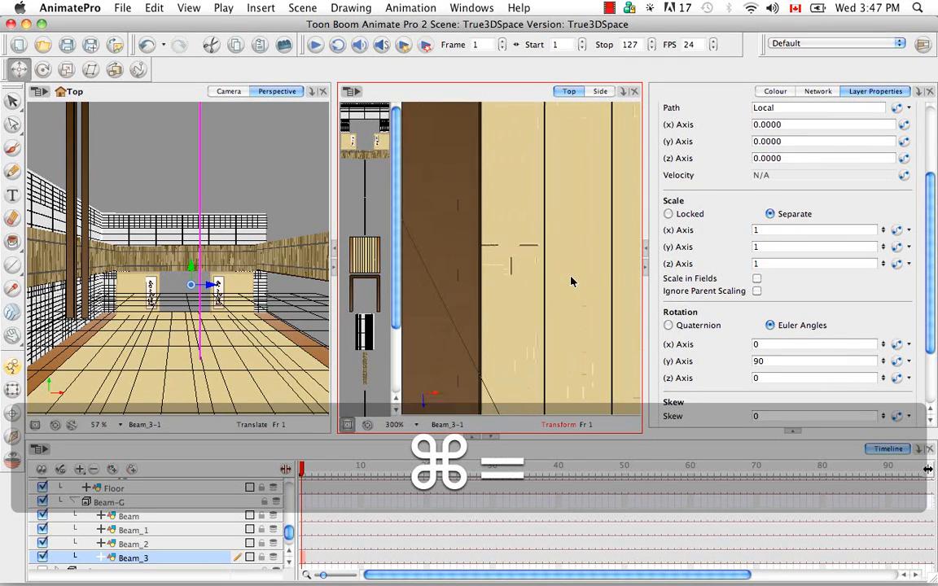
drag(232, 190, 188, 308)
click(528, 262)
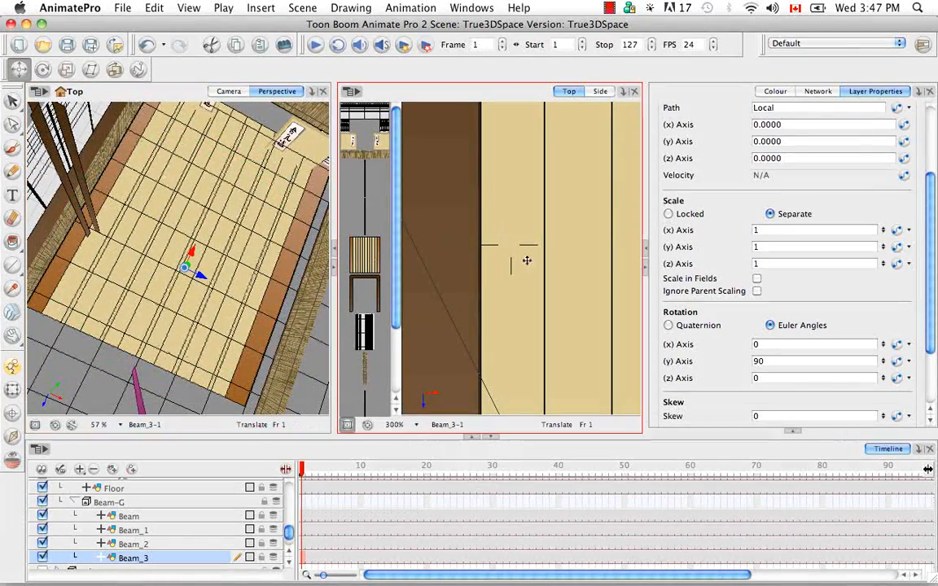
Step: Move Beam_2 in the top view to 1.1778 W and 0.3222 F, parallel to the original beam side
click(155, 544)
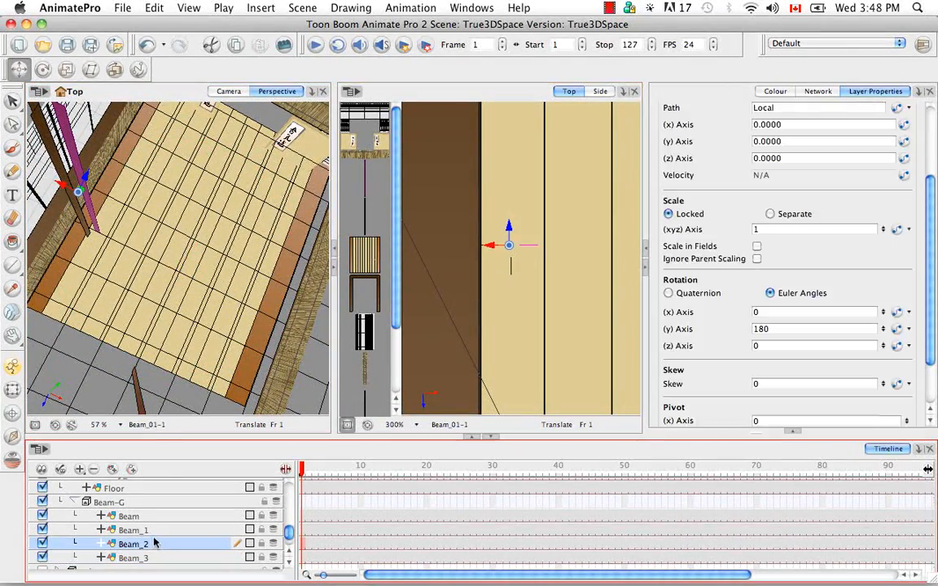
drag(508, 224, 451, 267)
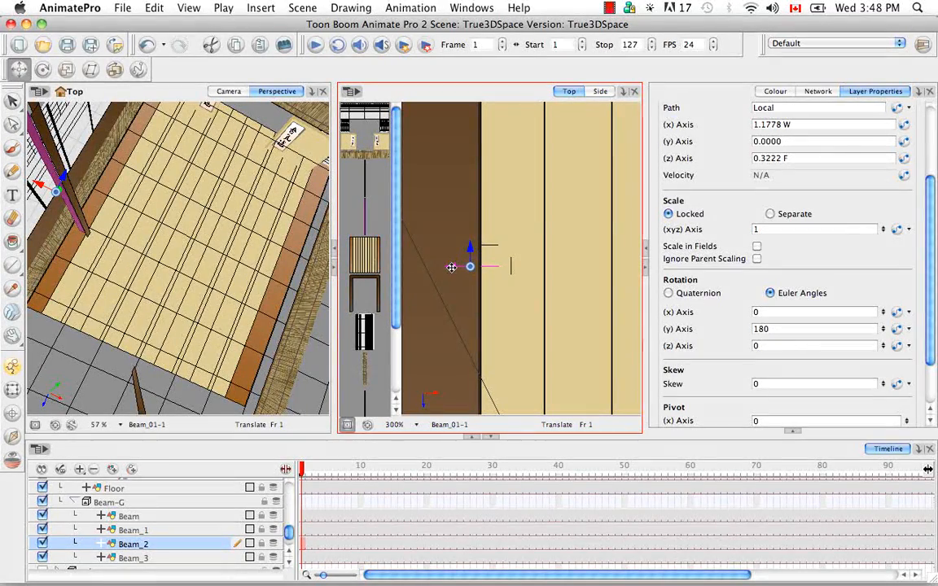
Step: Move Beam_1 in the top view to 0.4083 W and 0.1896 B, meeting the end of the original beam side
click(132, 530)
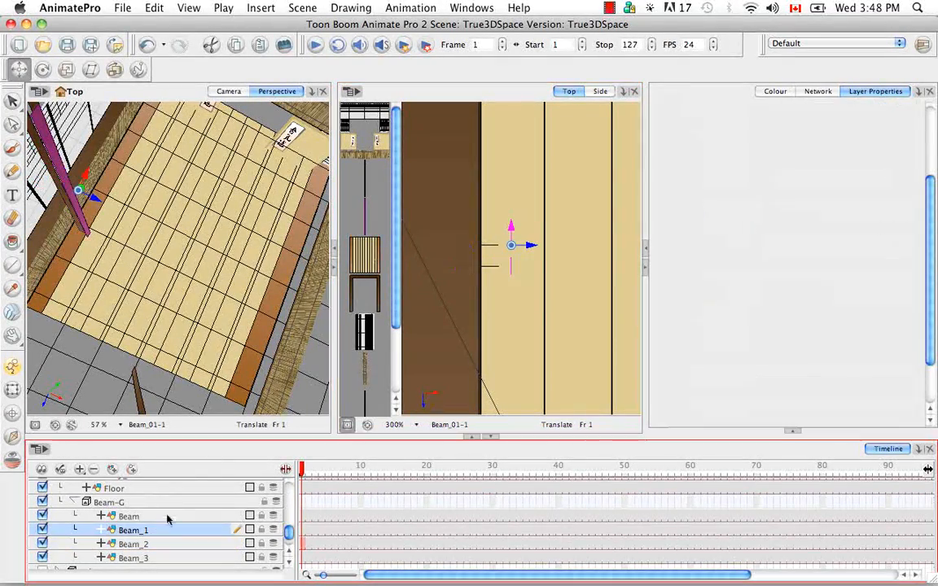
mouse_move(508, 228)
mouse_down()
mouse_move(508, 215)
mouse_move(528, 238)
mouse_move(498, 214)
mouse_up()
key(super+equal)
key(super+equal)
key(super+equal)
key(super+equal)
key(super+equal)
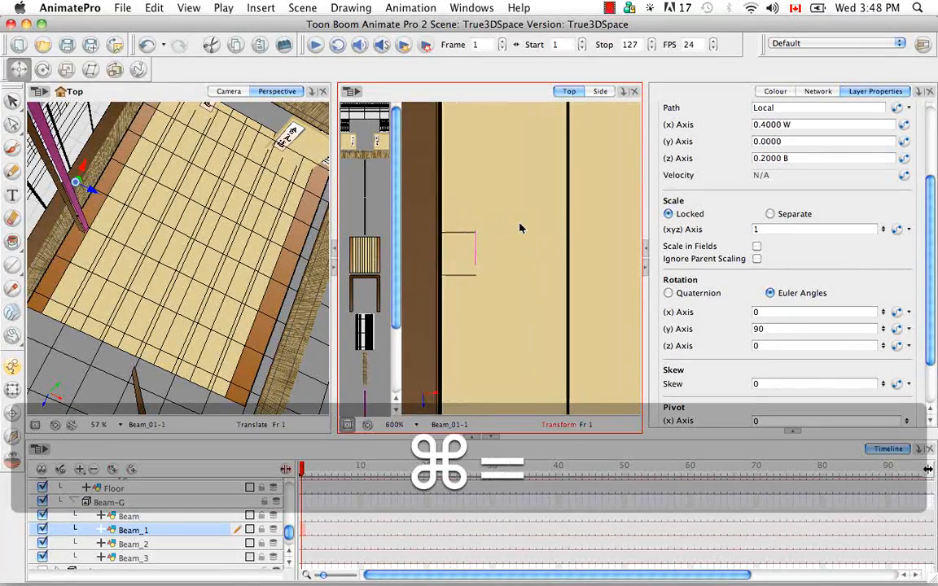
key(space)
drag(470, 267, 524, 299)
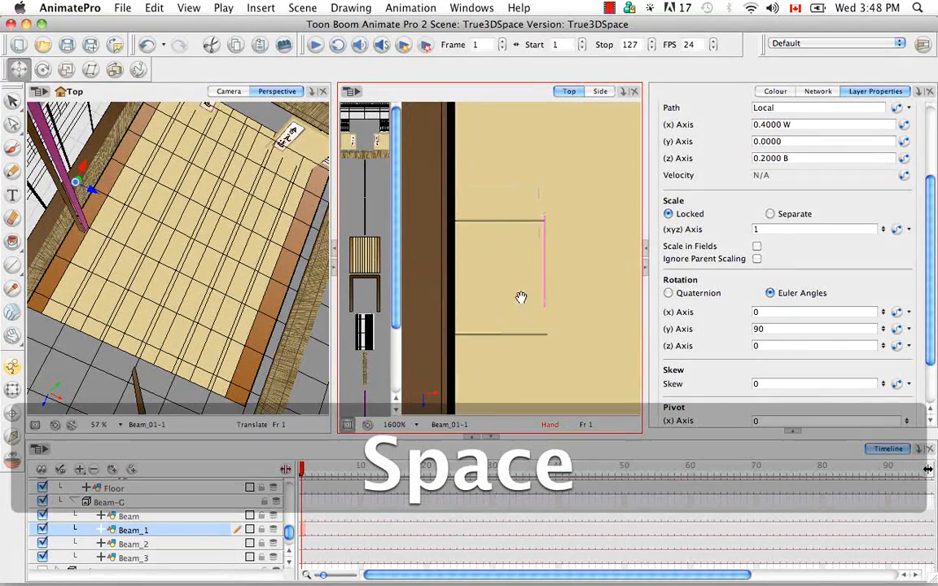
drag(544, 130, 560, 155)
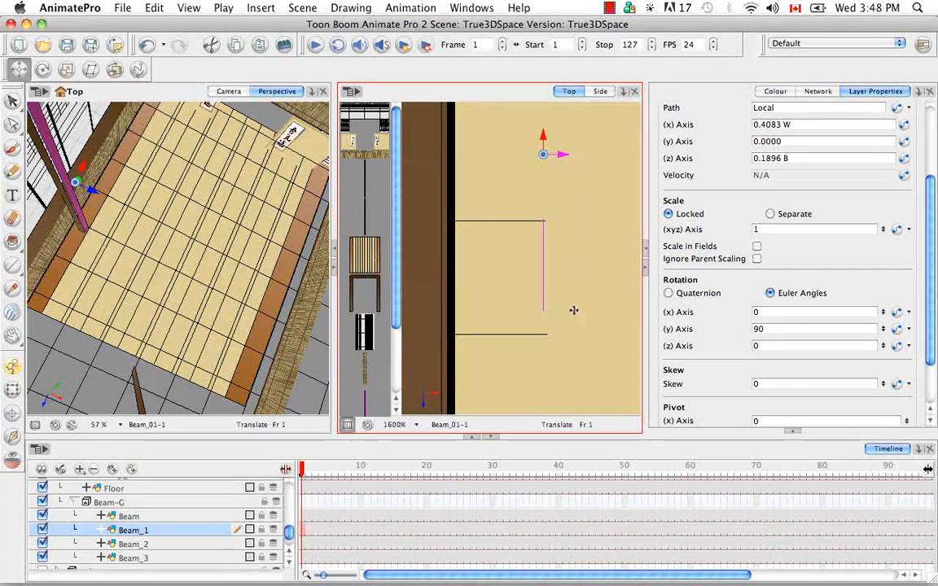
Step: Move Beam_2 along its z-axis to 0.2472 F in the top view, closing the gap to Beam_1's end
click(160, 545)
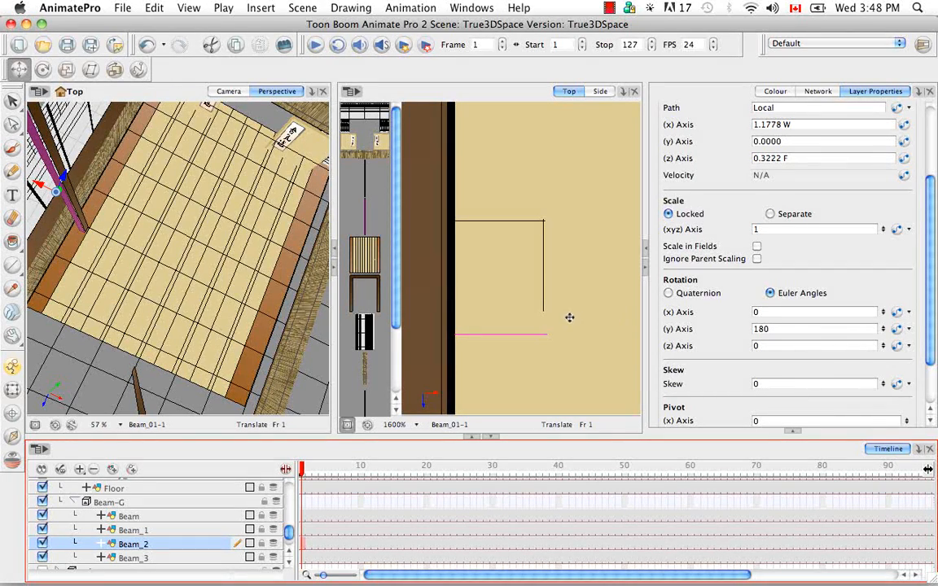
key(super)
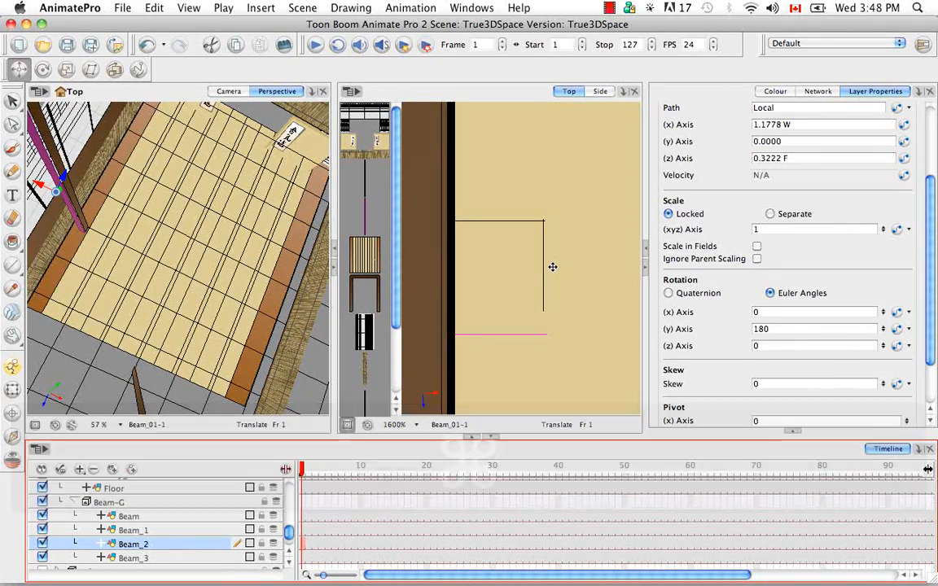
click(477, 97)
key(super+minus)
key(super+minus)
key(super+minus)
key(super+minus)
key(super+minus)
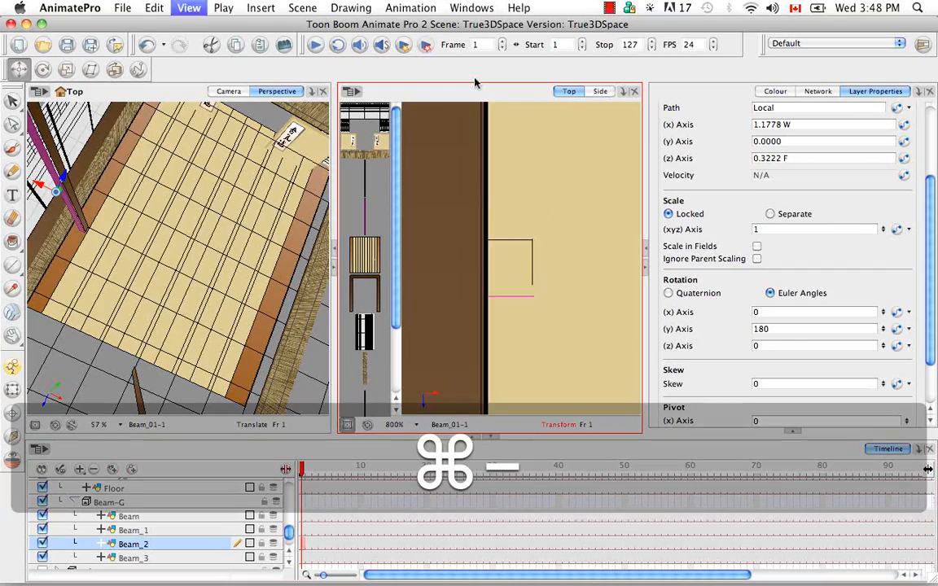
key(super+equal)
key(super+equal)
key(super+equal)
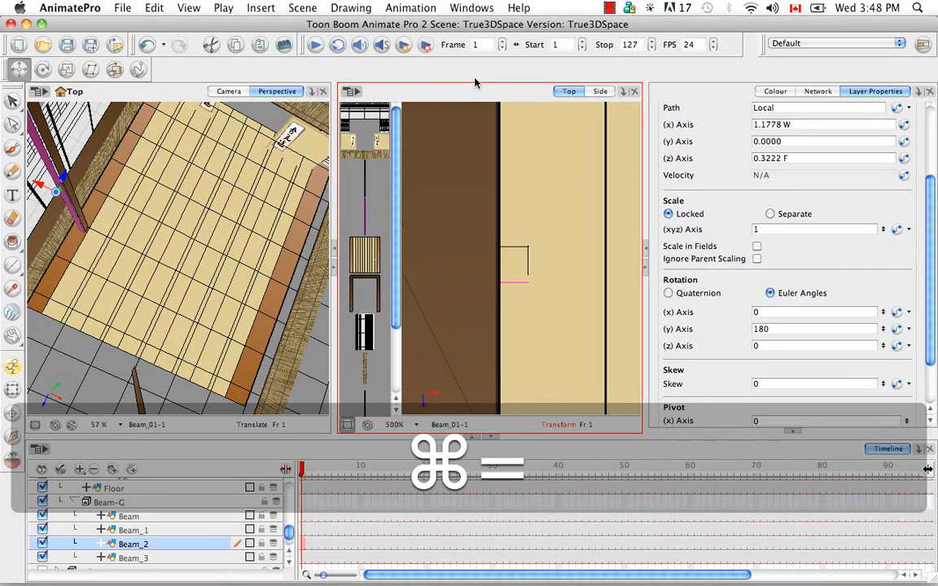
drag(460, 295, 458, 267)
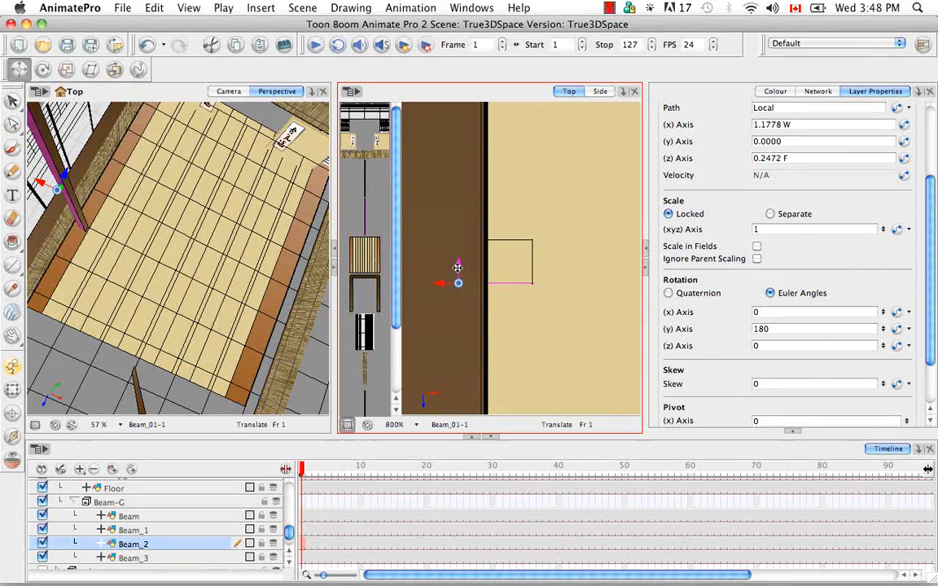
Step: Fine-tune Beam_2 at high magnification to 1.1882 W and 0.2514 F, aligning its corner with Beam_1
key(super+equal)
key(super+equal)
key(super+equal)
key(super+equal)
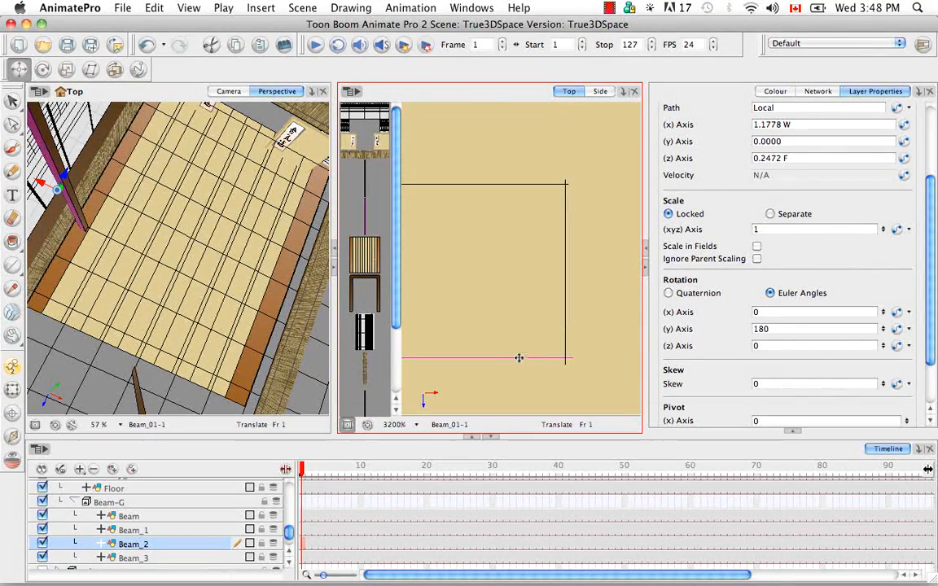
drag(520, 358, 514, 361)
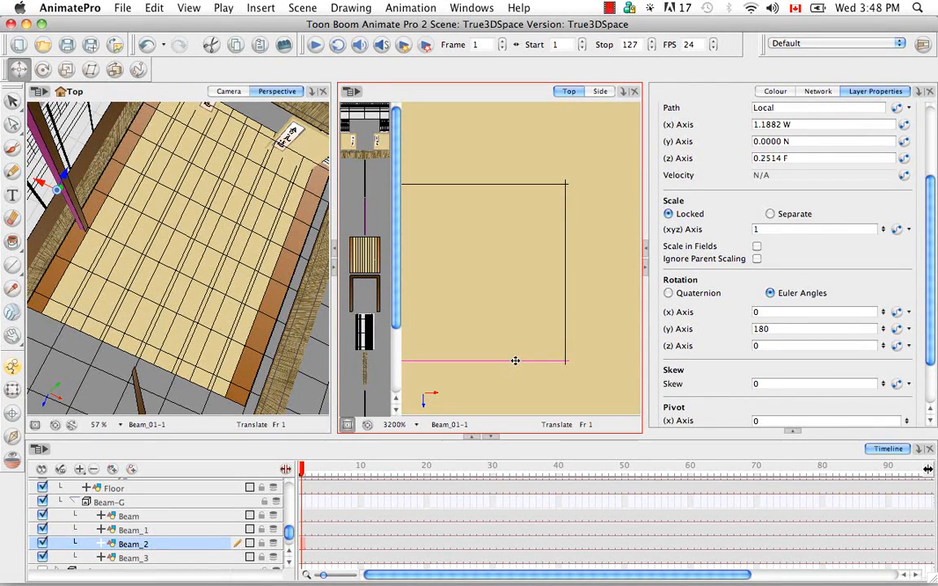
key(space)
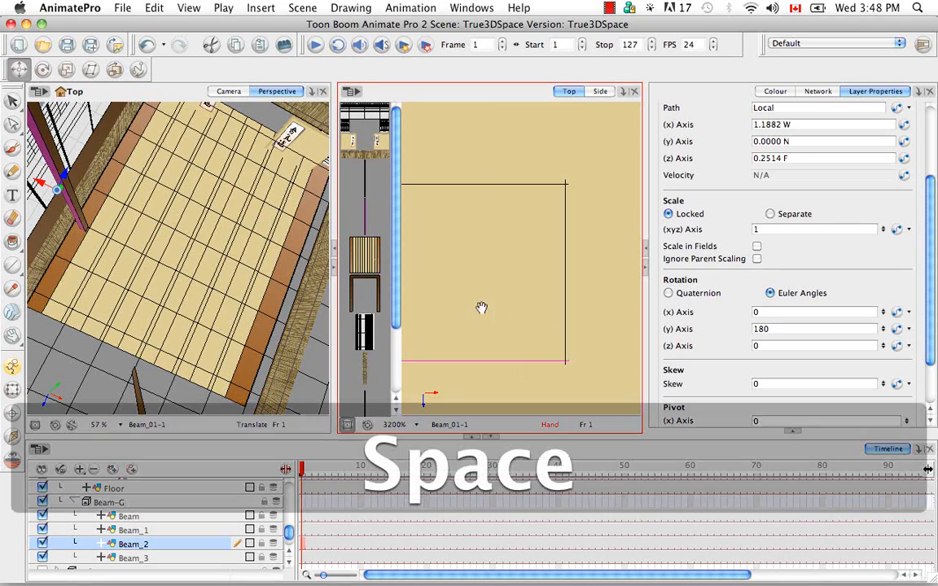
drag(479, 310, 511, 298)
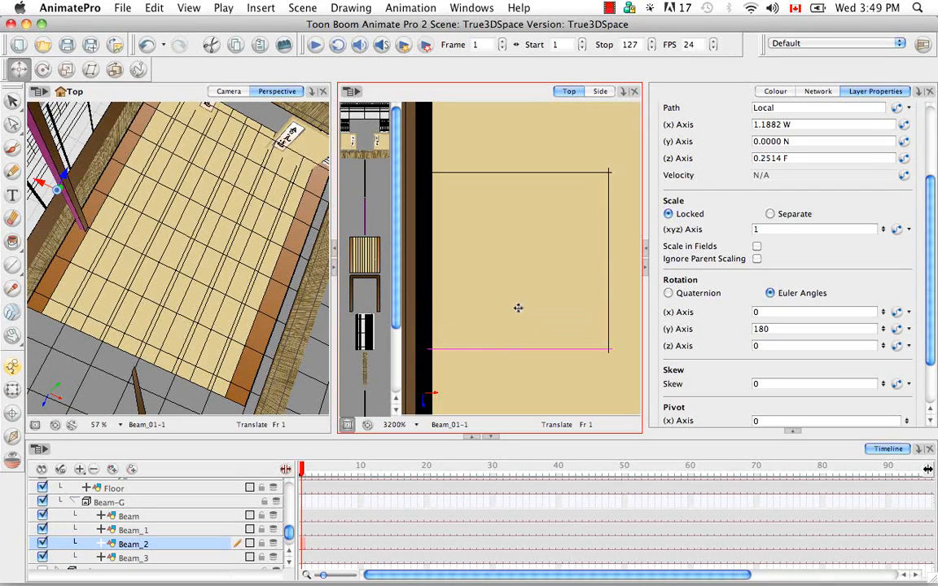
Step: Move Beam_3 in the top view to 9.8667 W and 4.6667 B, onto the open side of the beam
key(super+minus)
key(super+minus)
key(super+minus)
key(super+minus)
key(super+minus)
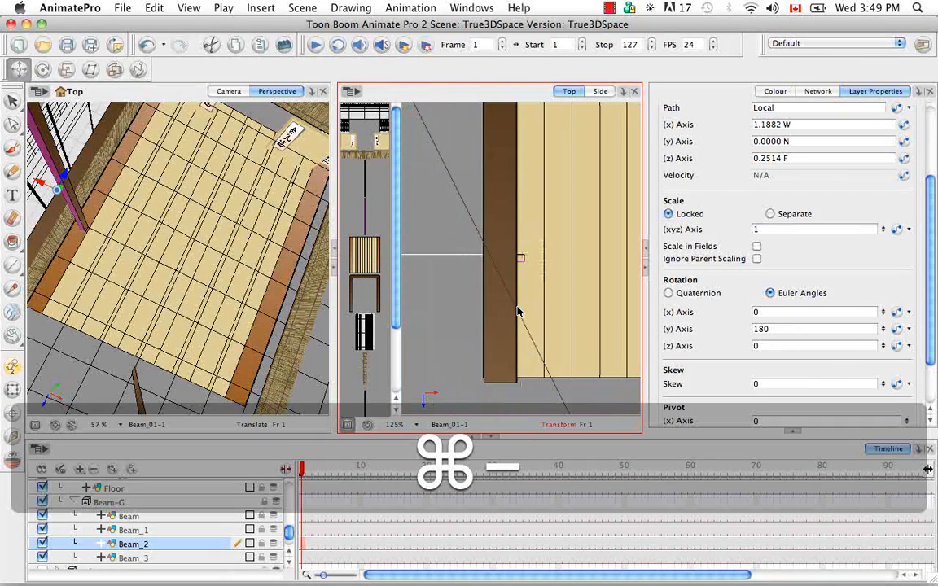
key(super+minus)
key(super+minus)
key(super+minus)
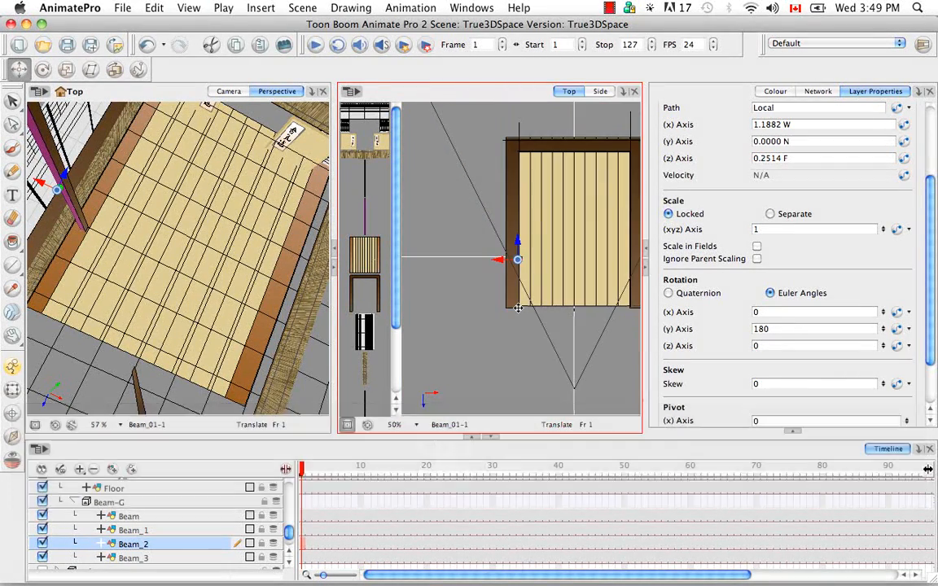
key(space)
drag(561, 293, 489, 318)
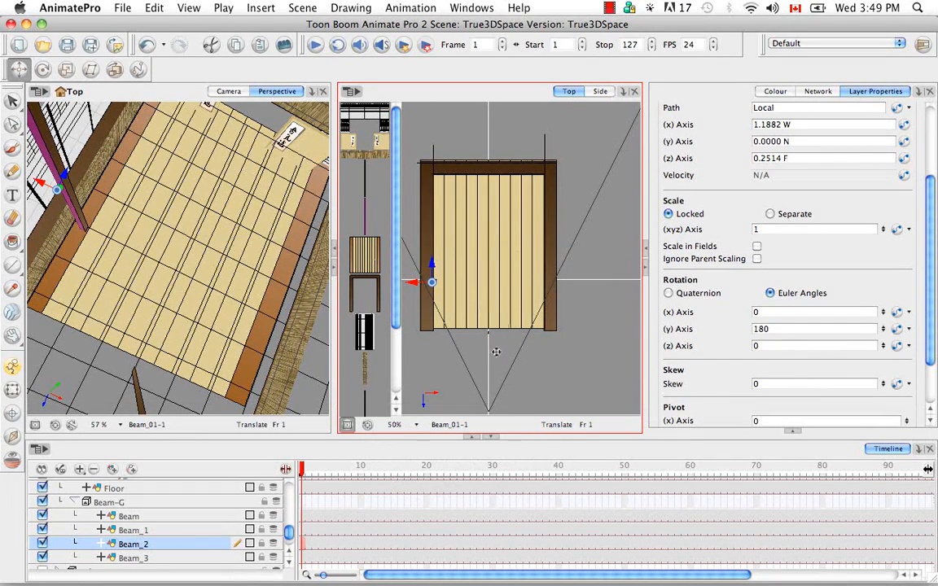
click(163, 557)
drag(488, 254, 433, 211)
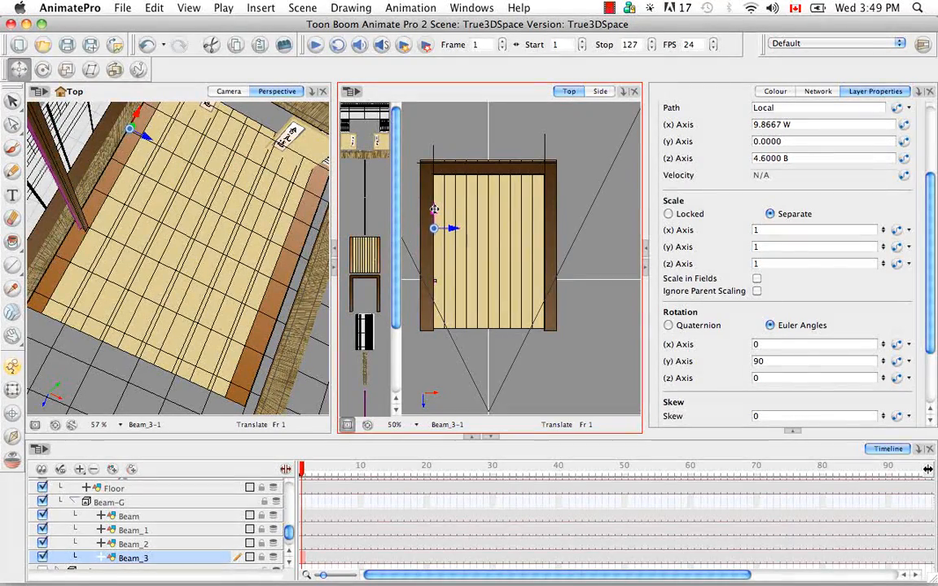
Step: Refine Beam_3's z position to 4.6875 B so its end lines up with the original beam side, and inspect the corners closely
key(super+equal)
key(super+equal)
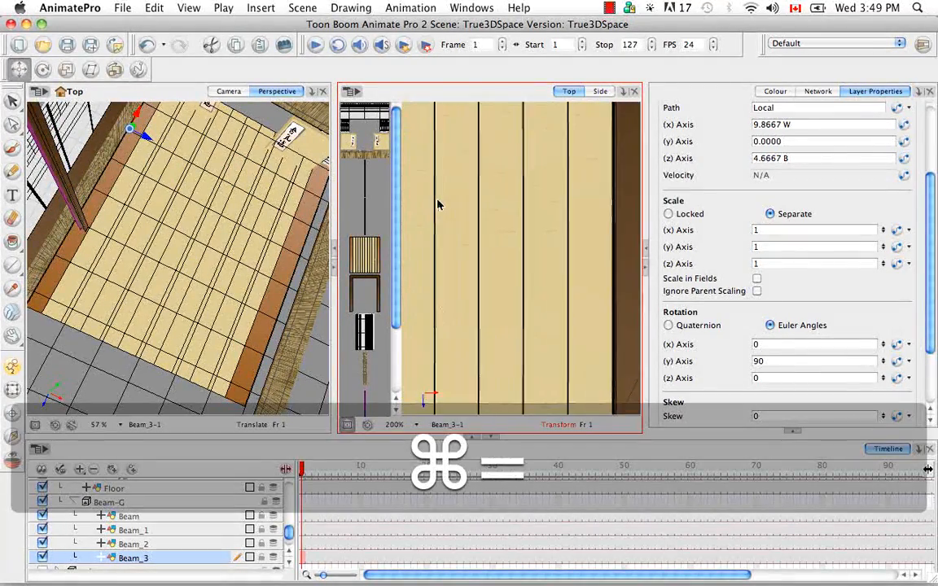
key(space)
drag(461, 268, 506, 261)
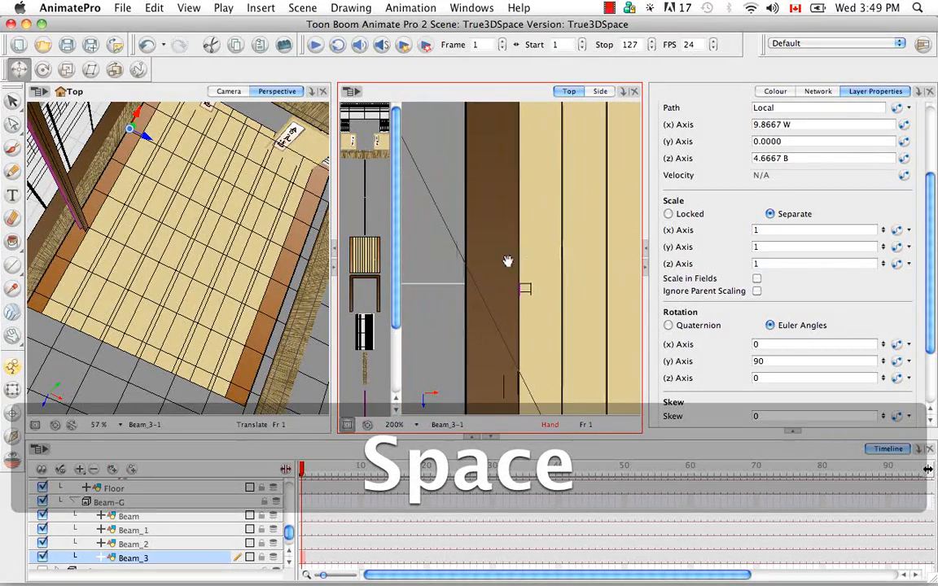
key(super+equal)
key(super+equal)
key(super+equal)
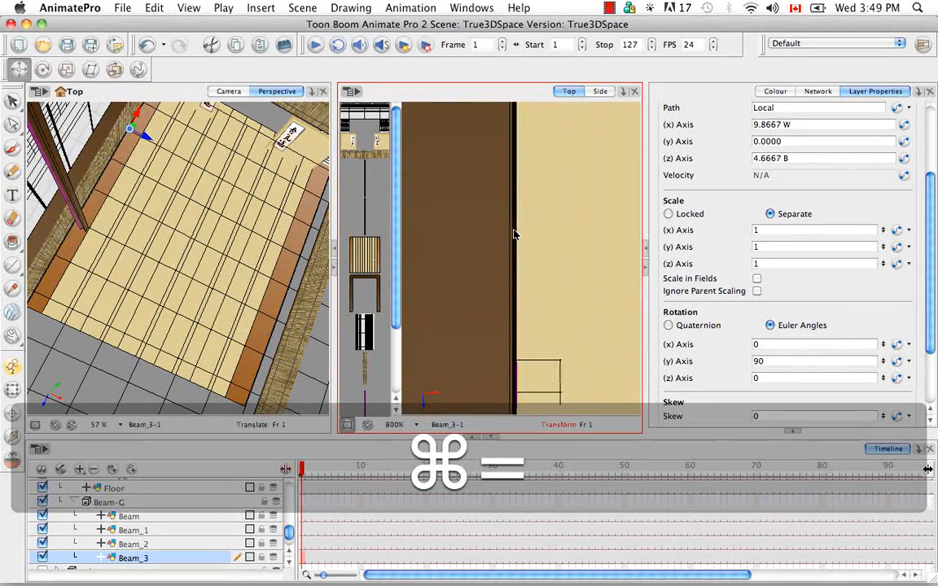
key(space)
drag(511, 330, 474, 213)
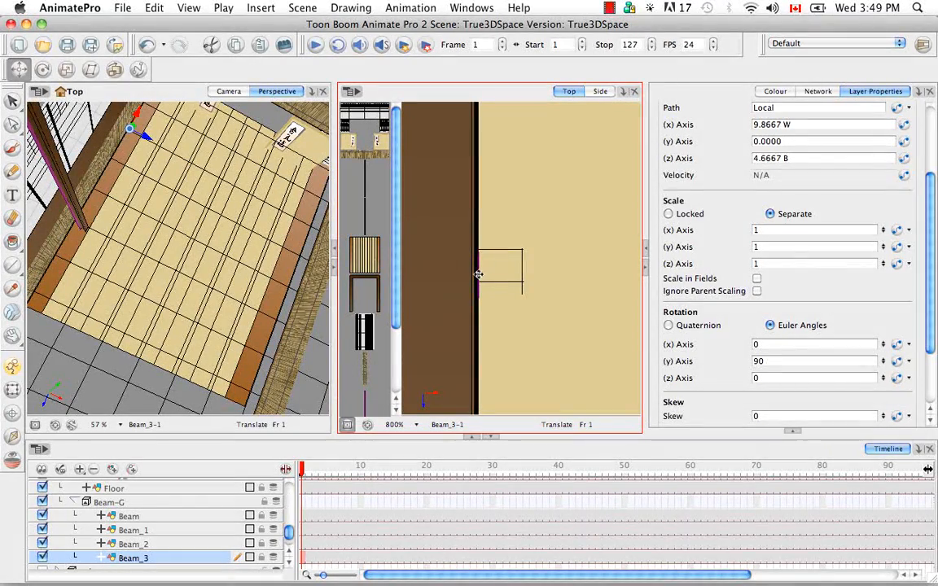
drag(478, 275, 478, 271)
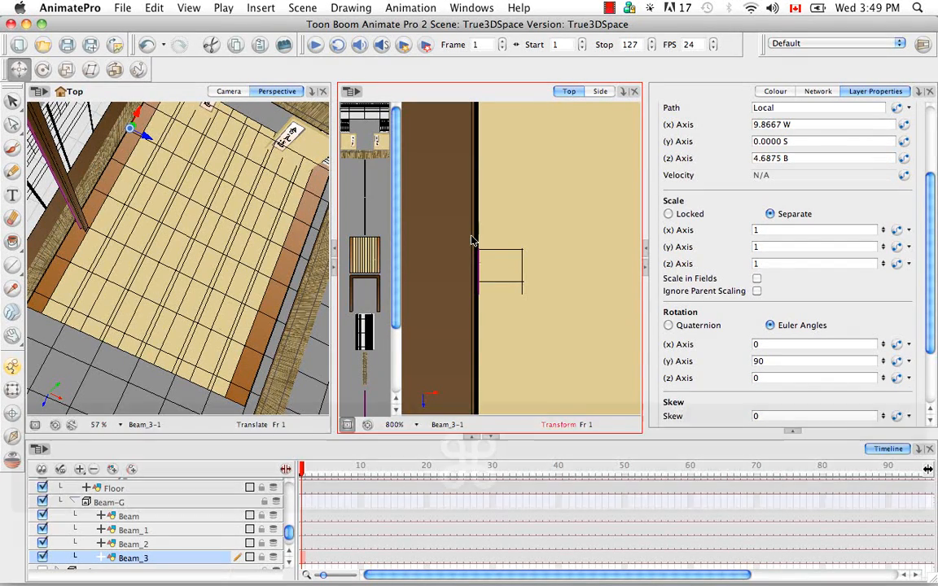
key(super+equal)
key(super+equal)
drag(460, 225, 500, 254)
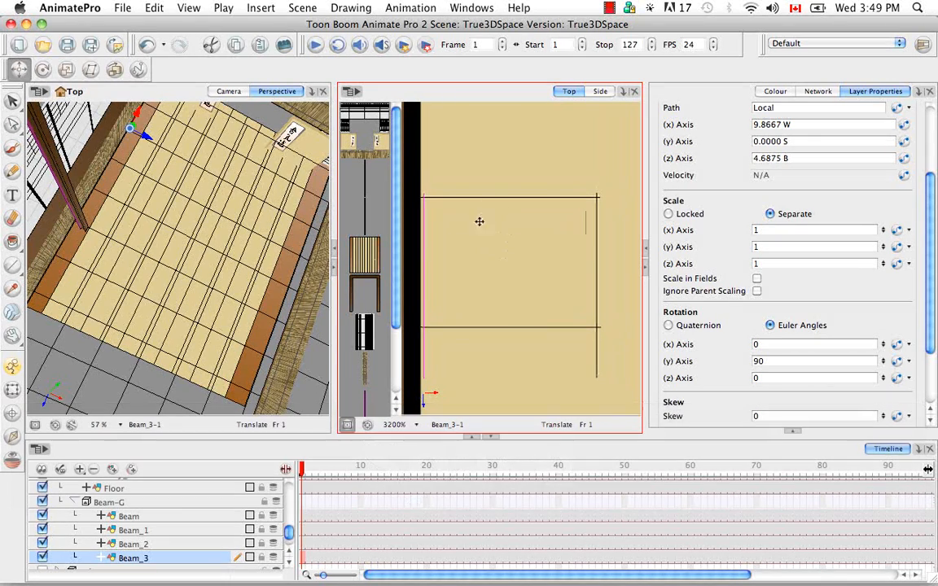
Step: Select the Beam layer and collapse the perspective view to enlarge the top view
click(176, 515)
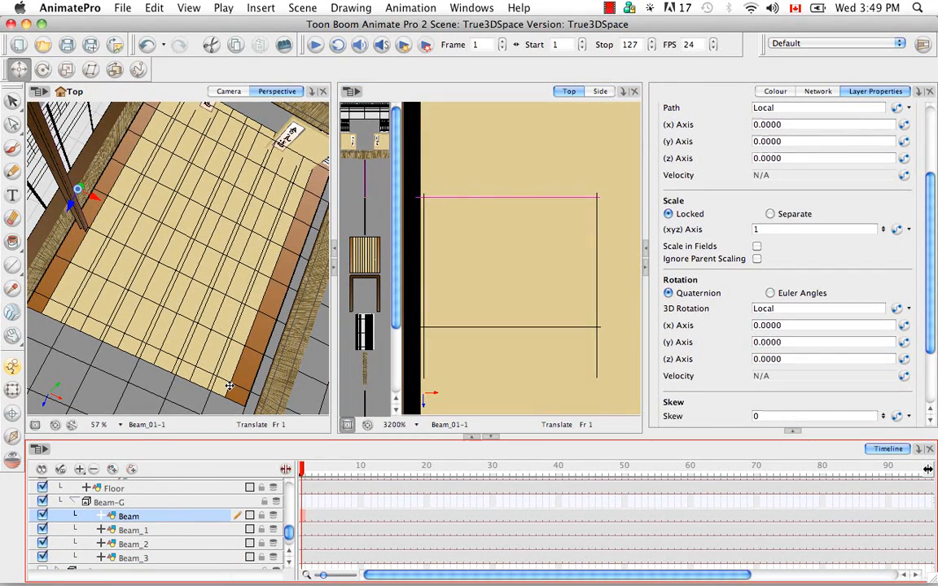
click(332, 251)
key(super+minus)
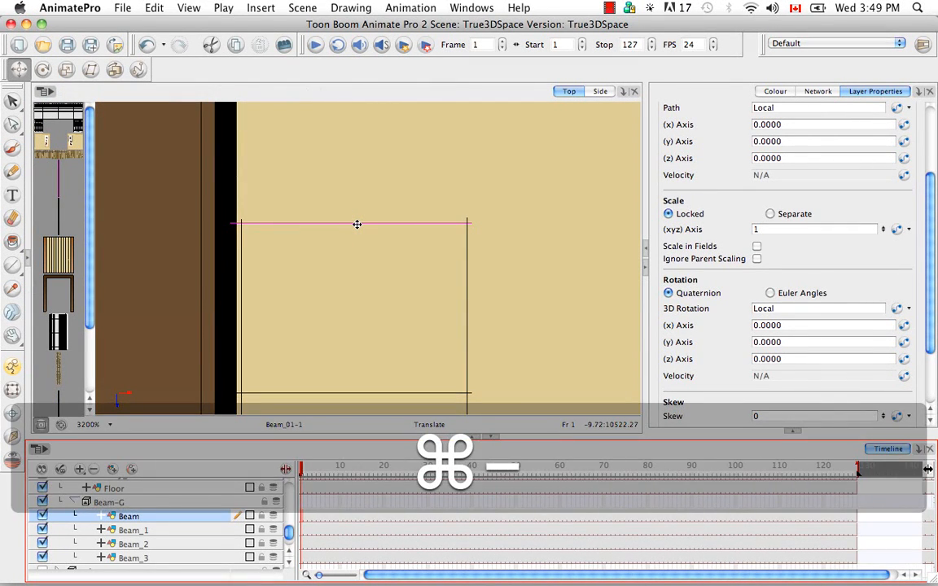
key(super+equal)
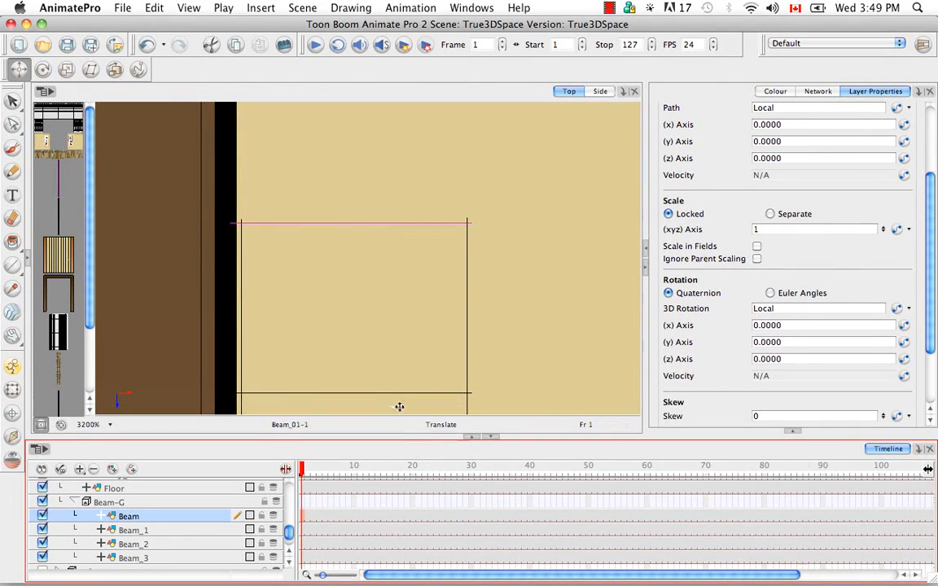
Step: Move Beam_2 along its z-axis to 0.2510 F, meeting the ends of Beam_1 and Beam_3
click(399, 406)
key(super+minus)
key(super+minus)
key(super+minus)
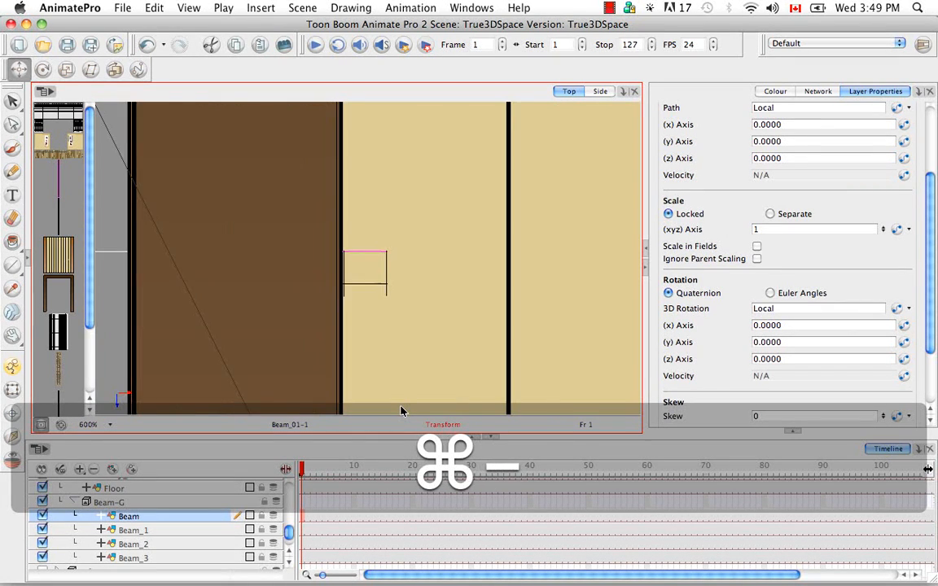
key(super+minus)
click(169, 544)
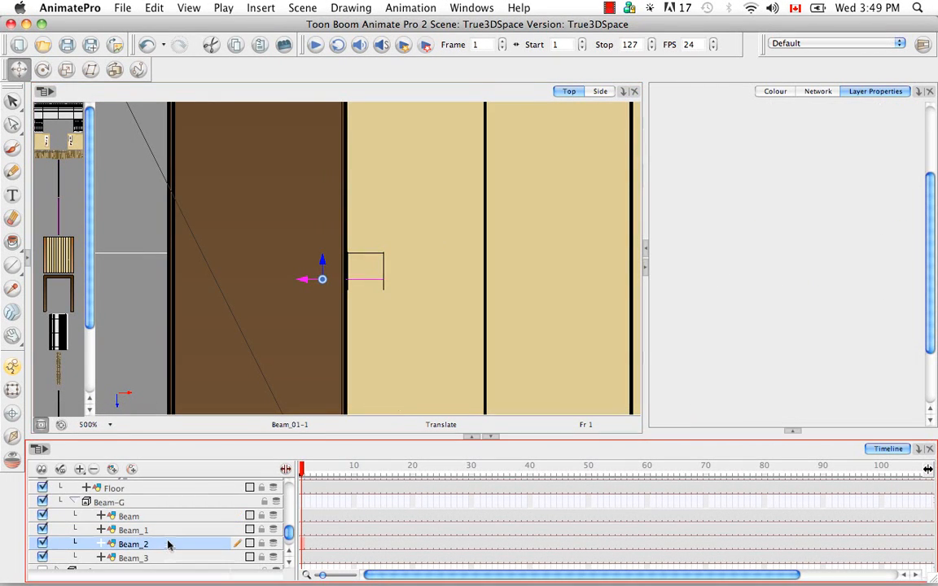
drag(322, 260, 323, 271)
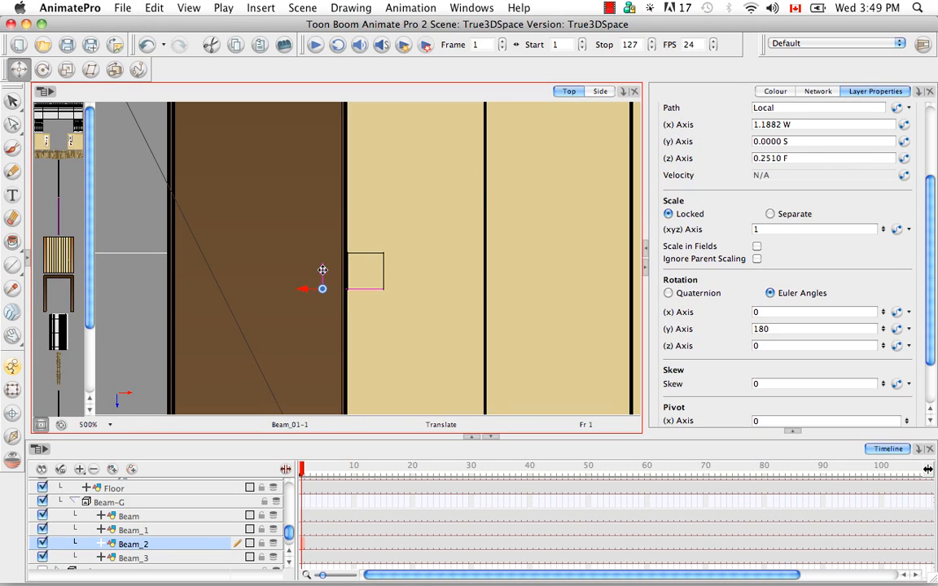
Step: Move Beam_1 to 0.4058 W and 0.1928 B so that it meets the corners of the adjoining sides
click(158, 556)
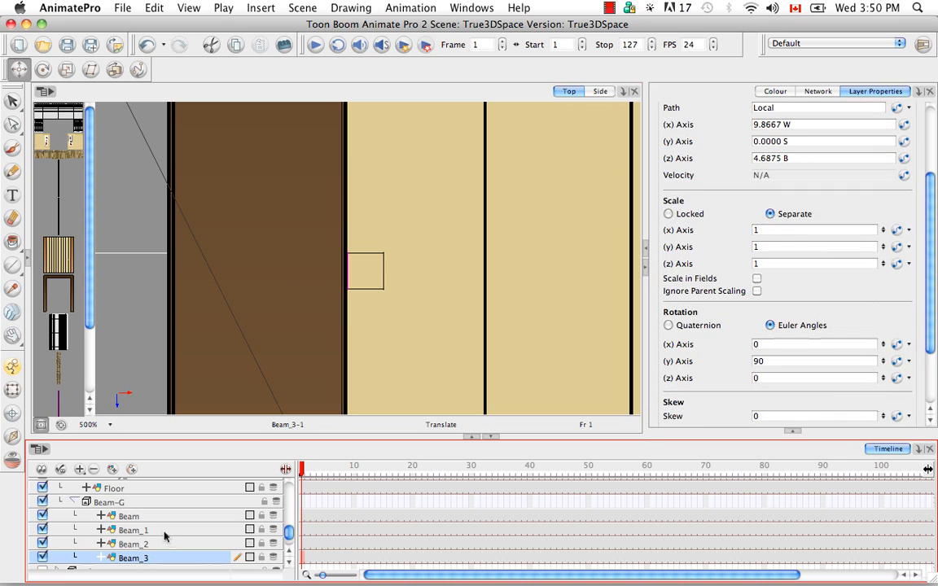
click(155, 530)
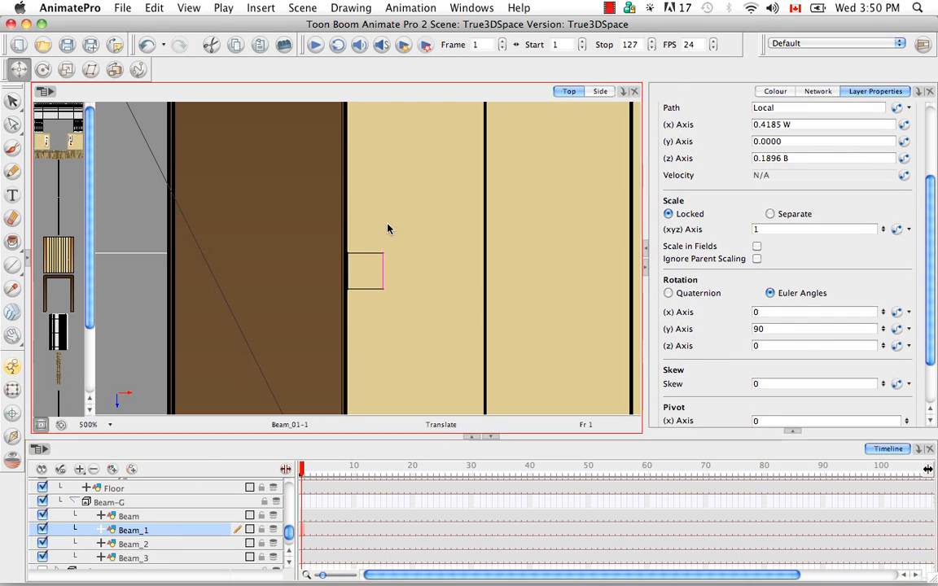
key(super+equal)
key(super+equal)
key(super+equal)
key(super+minus)
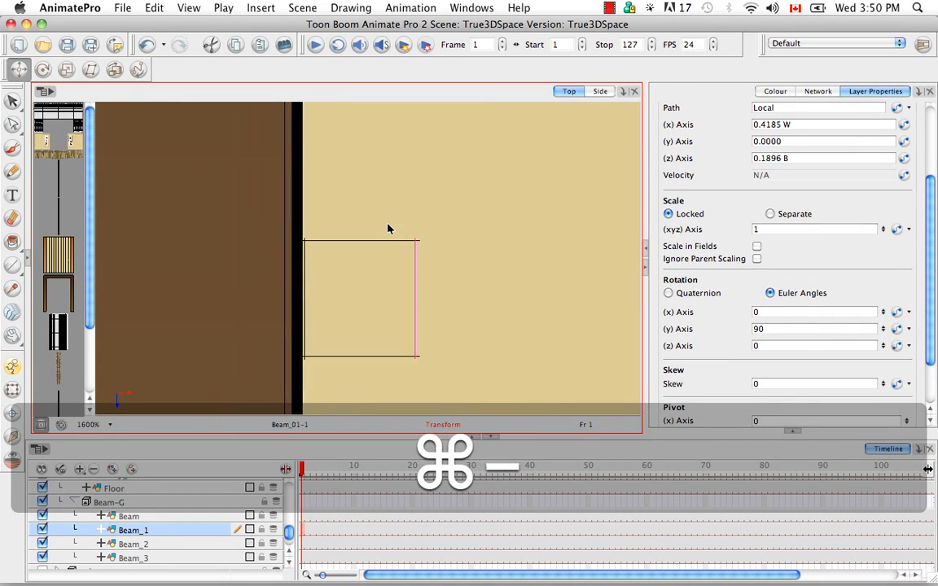
drag(424, 150, 433, 153)
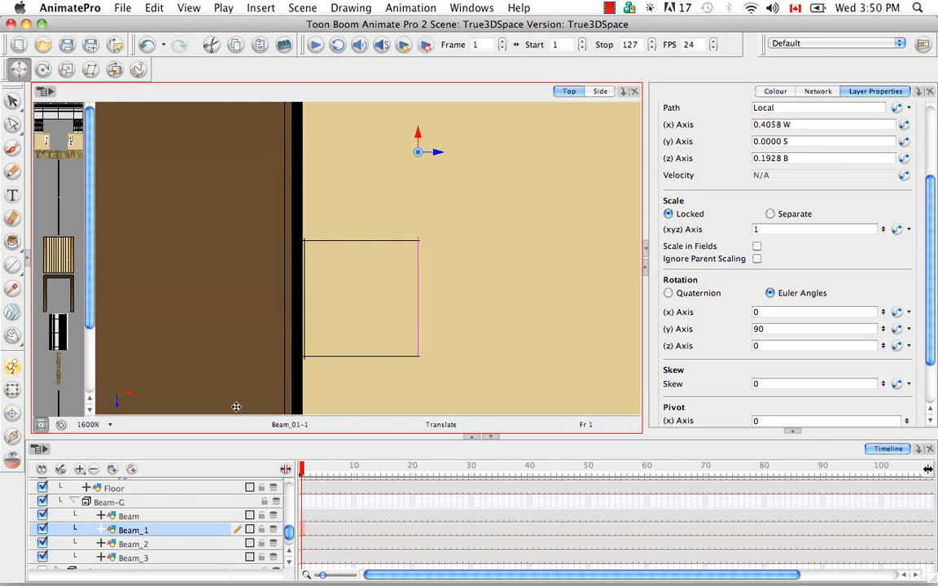
Step: Nudge Beam_3 to 9.8746 W and 4.6923 B so it closes the corner of the beam, and save the scene
click(153, 544)
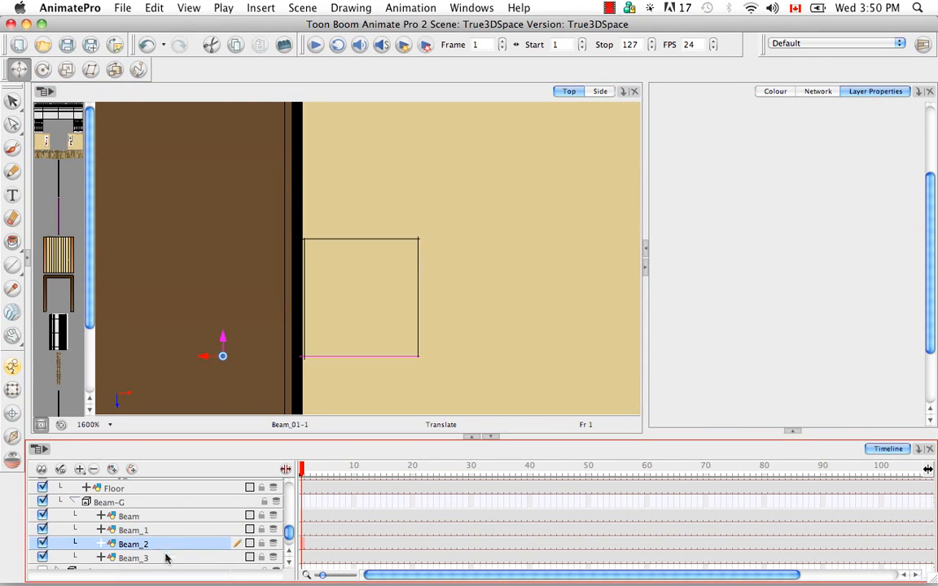
click(166, 557)
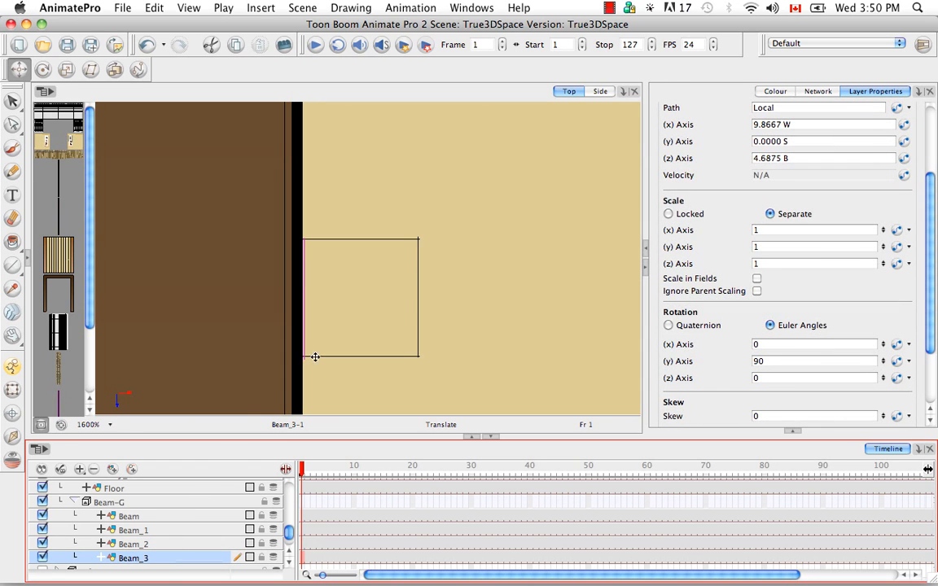
click(303, 287)
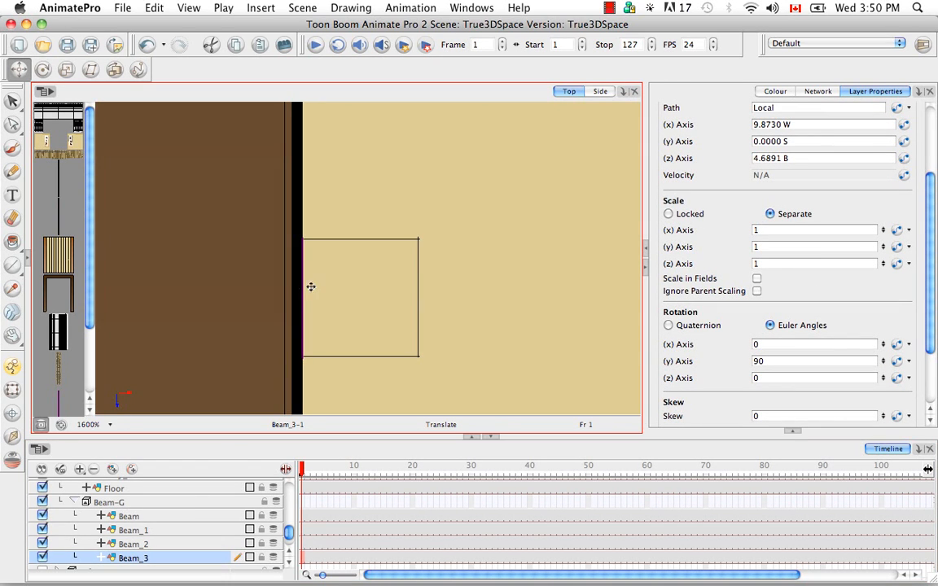
key(super+minus)
key(super+minus)
key(super+minus)
key(super+minus)
key(super+minus)
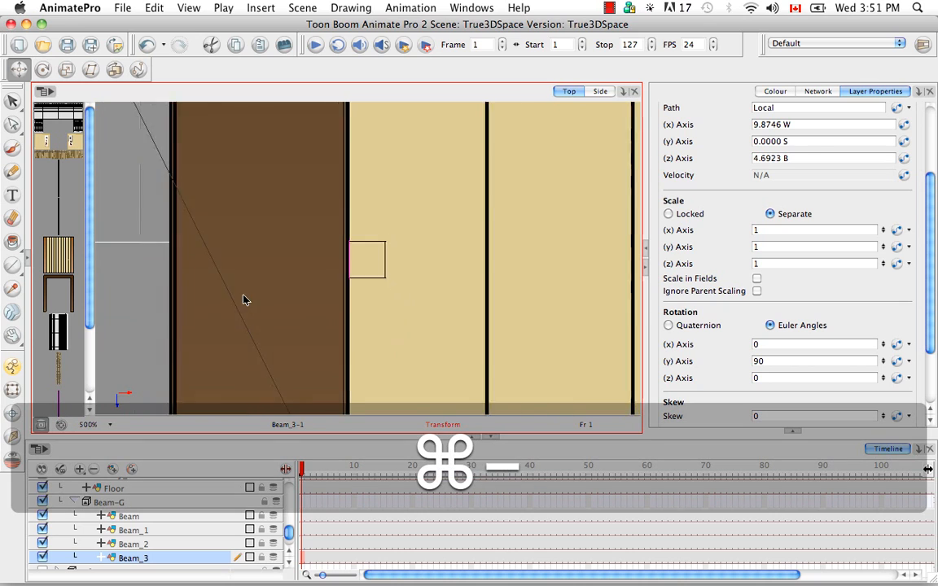
key(super+minus)
key(super+minus)
key(super+minus)
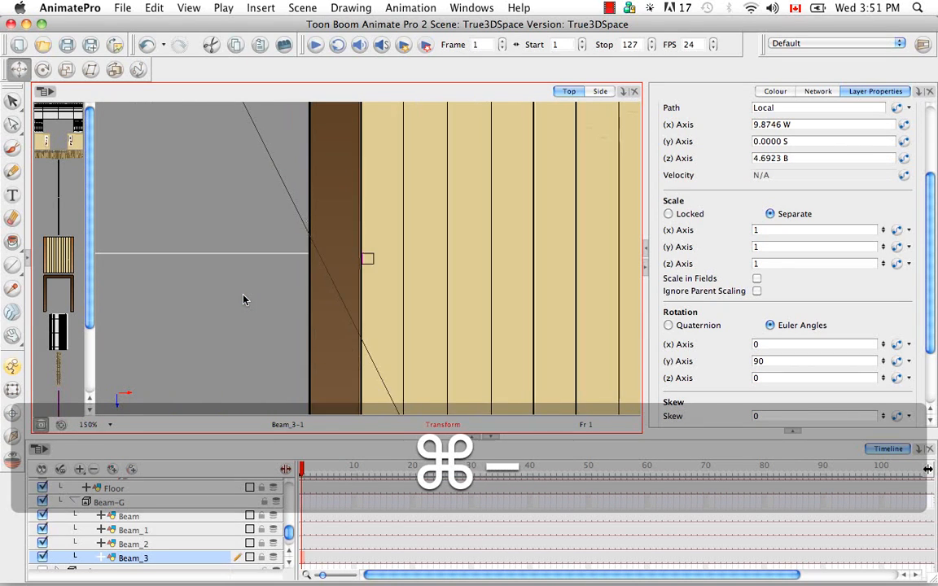
click(70, 50)
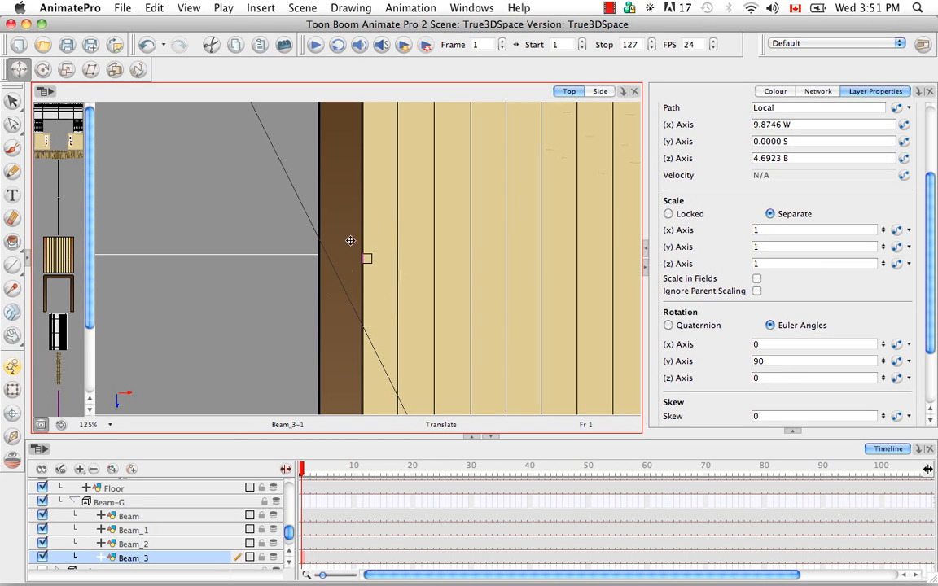
Step: Examine the beam sides in the side view, checking their height alignment at both the upper and lower ends
click(599, 92)
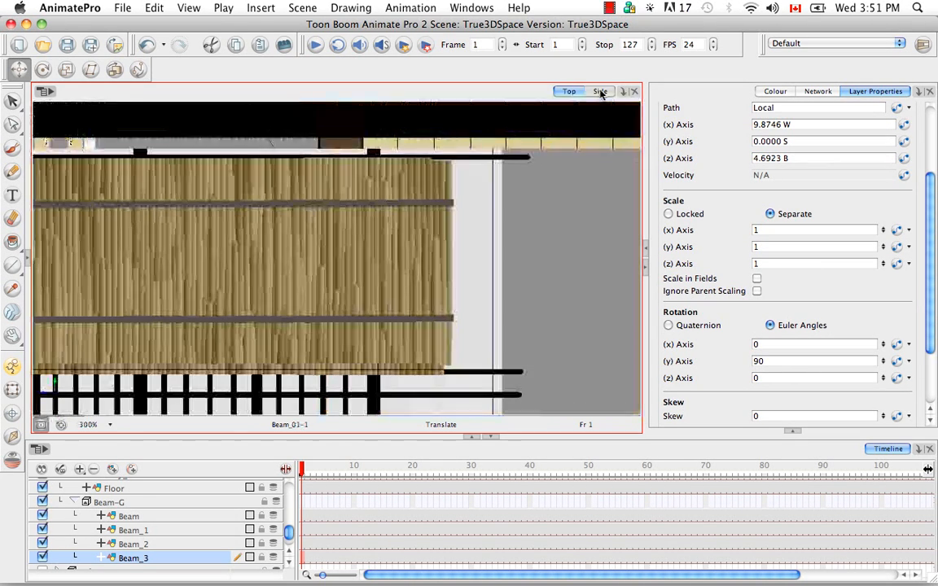
key(super+minus)
key(super+minus)
key(super+minus)
key(super+minus)
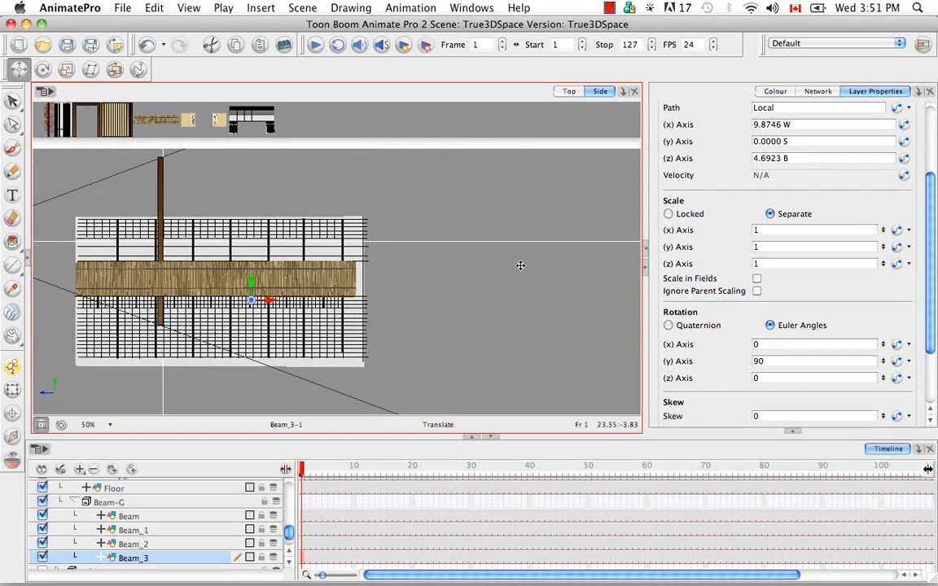
key(space)
drag(257, 271, 345, 290)
key(super+equal)
key(super+equal)
key(super+equal)
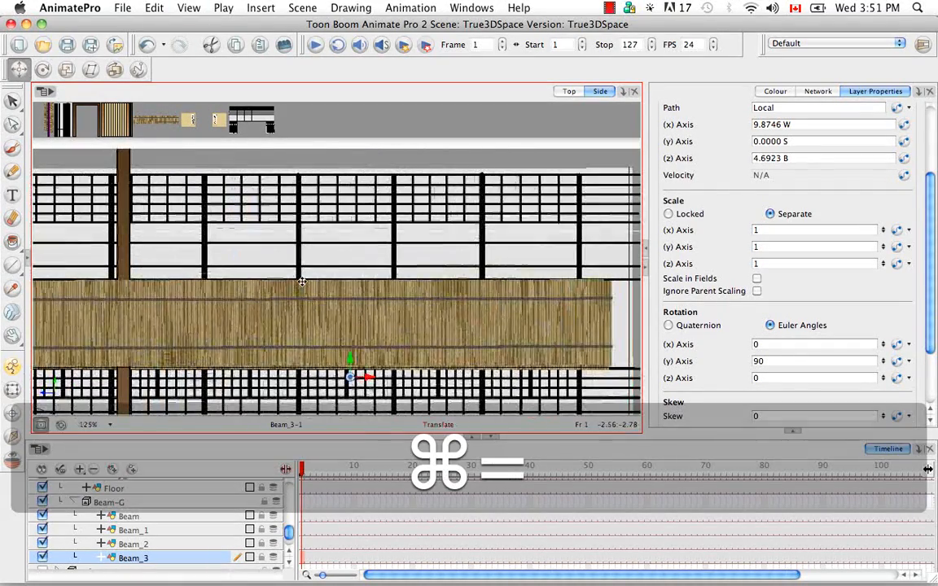
key(space)
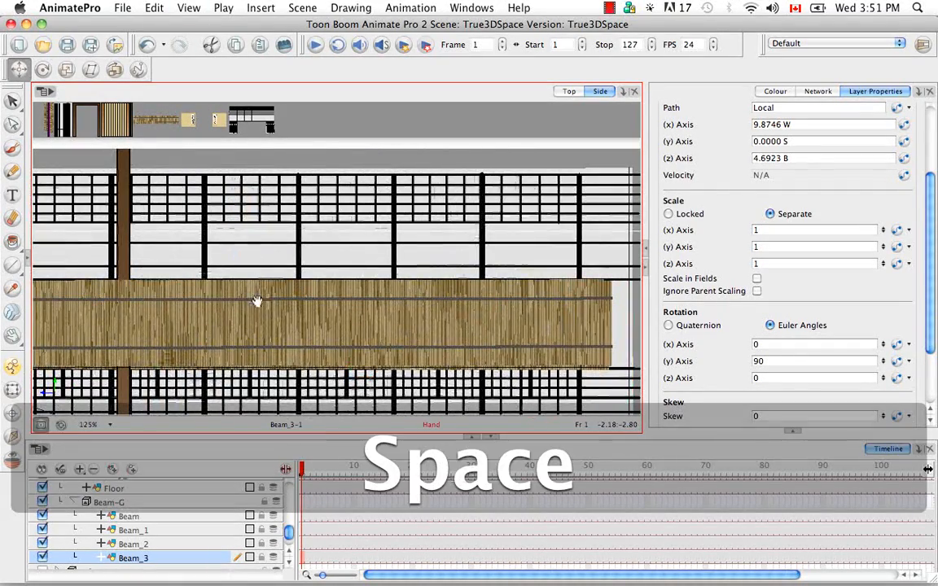
drag(257, 304, 340, 324)
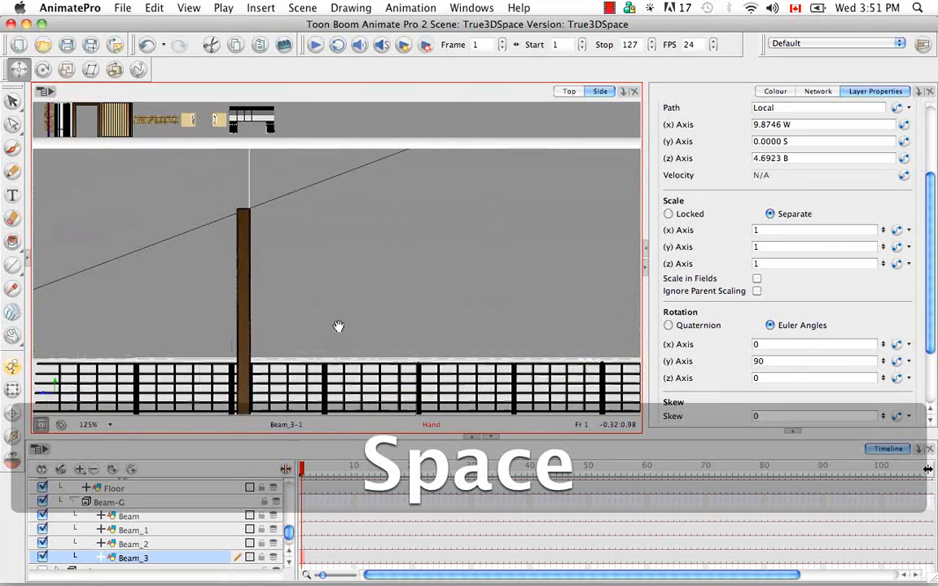
key(super+equal)
key(super+equal)
key(super+equal)
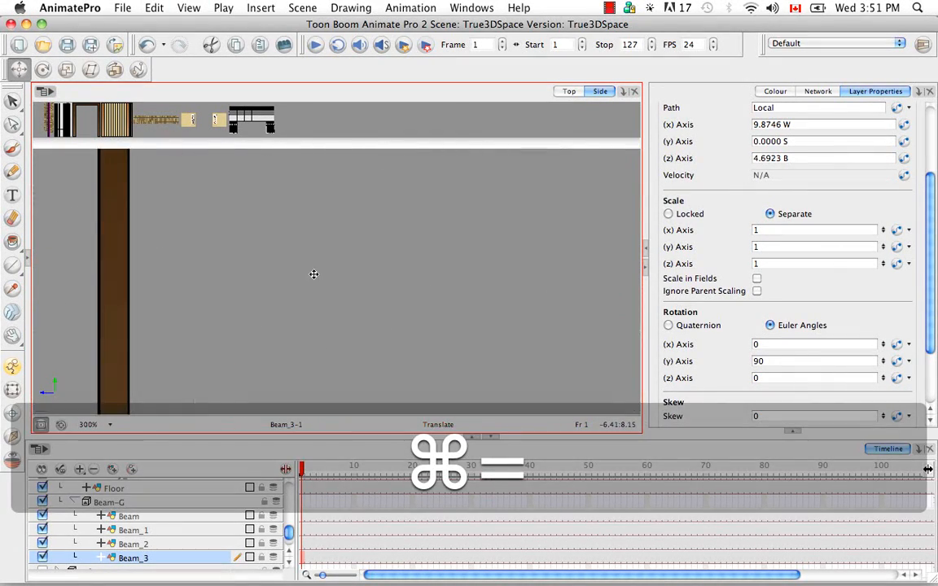
key(space)
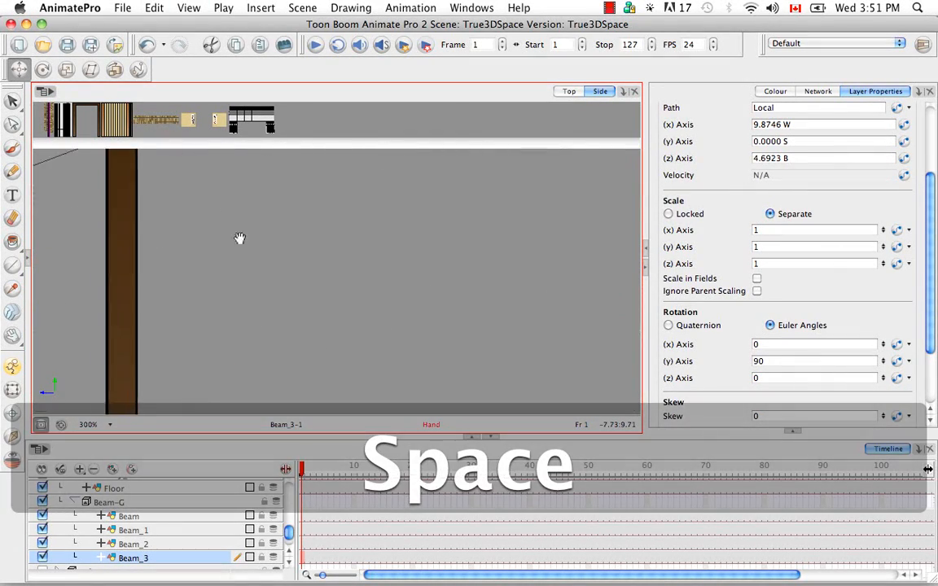
drag(237, 236, 260, 281)
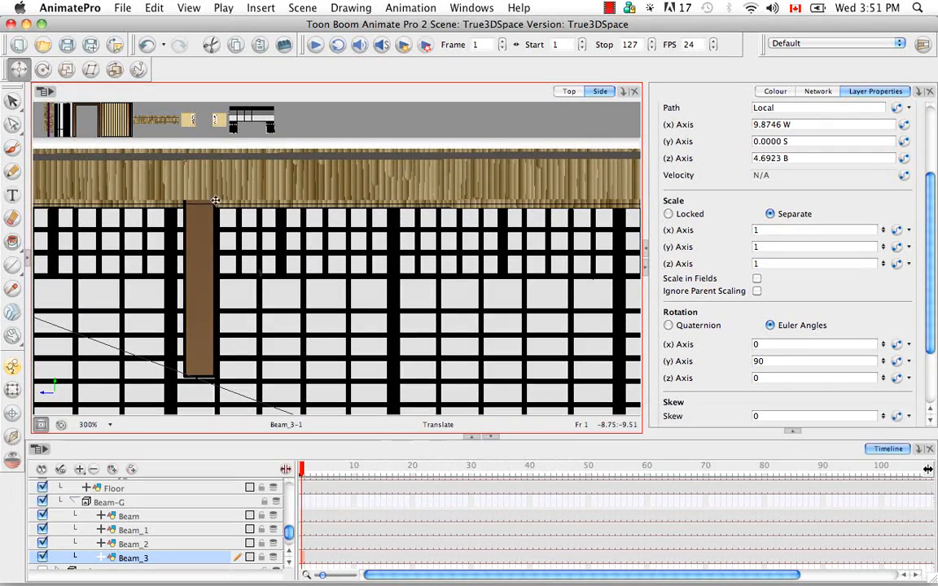
Step: Reopen the perspective view and inspect the assembled four-sided beam from several angles above the dojo floor
click(29, 258)
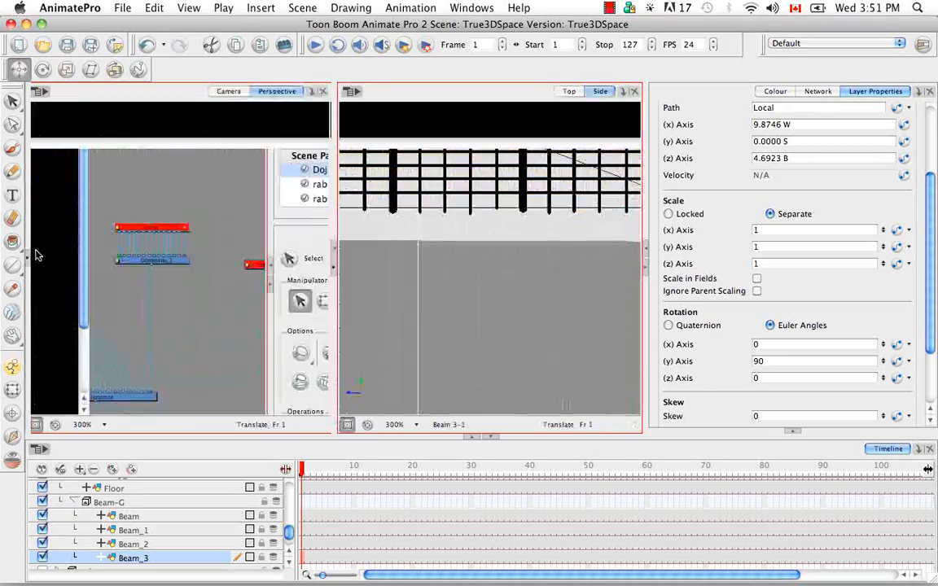
drag(95, 222, 76, 248)
drag(296, 302, 244, 261)
drag(160, 258, 80, 244)
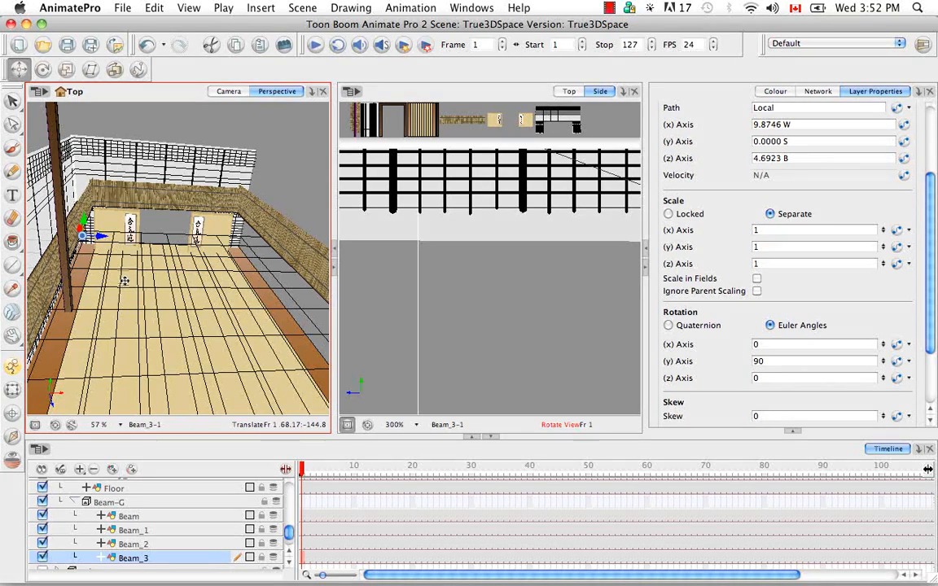
drag(193, 207, 176, 181)
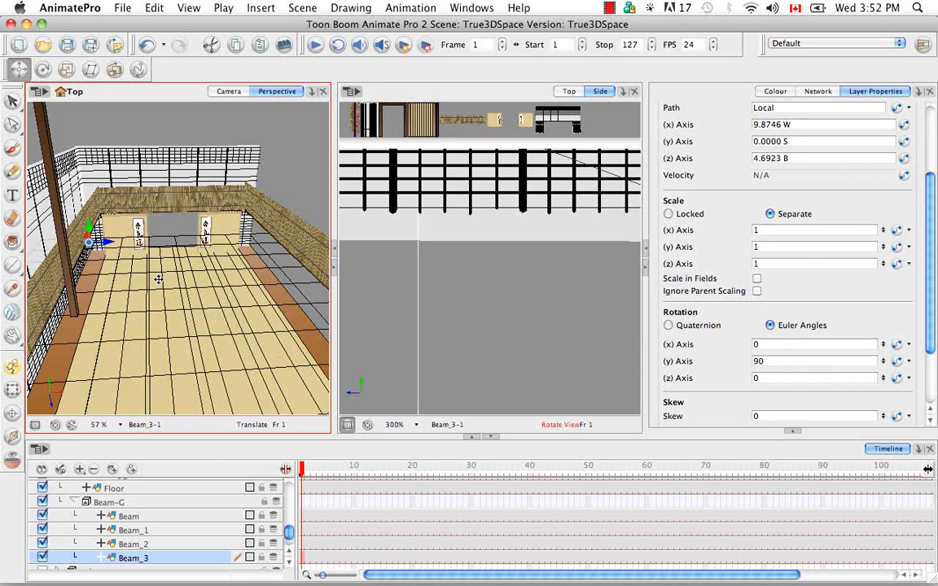
Step: Move Beam, Beam_1, Beam_2 and Beam_3 out of the Beam-G group and delete the emptied group
shift+click(141, 514)
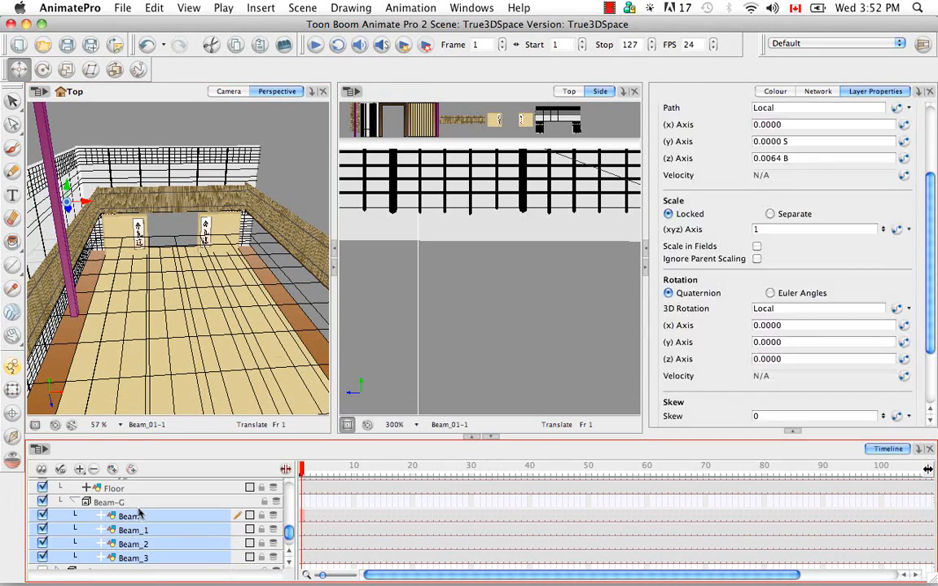
scroll(146, 502, up, 2)
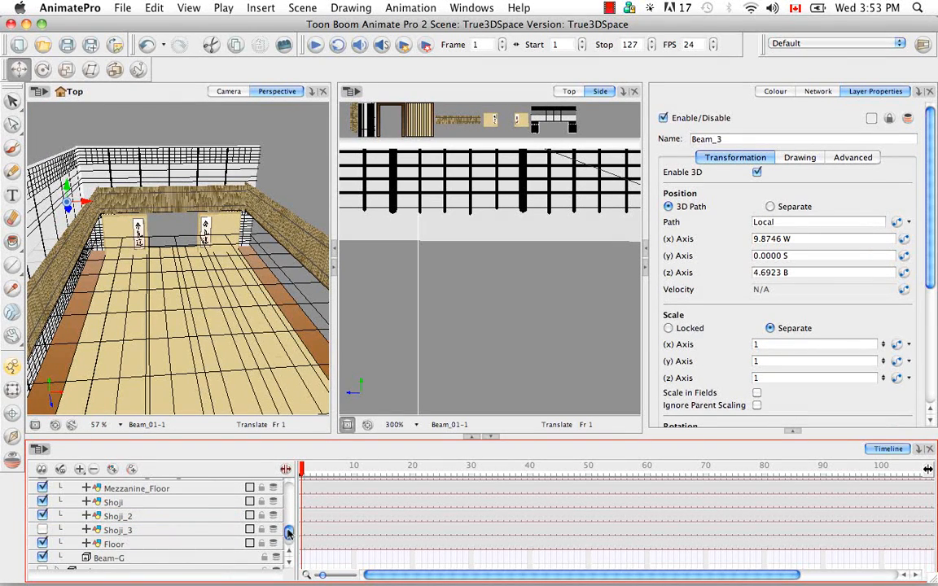
mouse_move(288, 539)
mouse_down()
mouse_move(287, 505)
mouse_move(287, 539)
mouse_up()
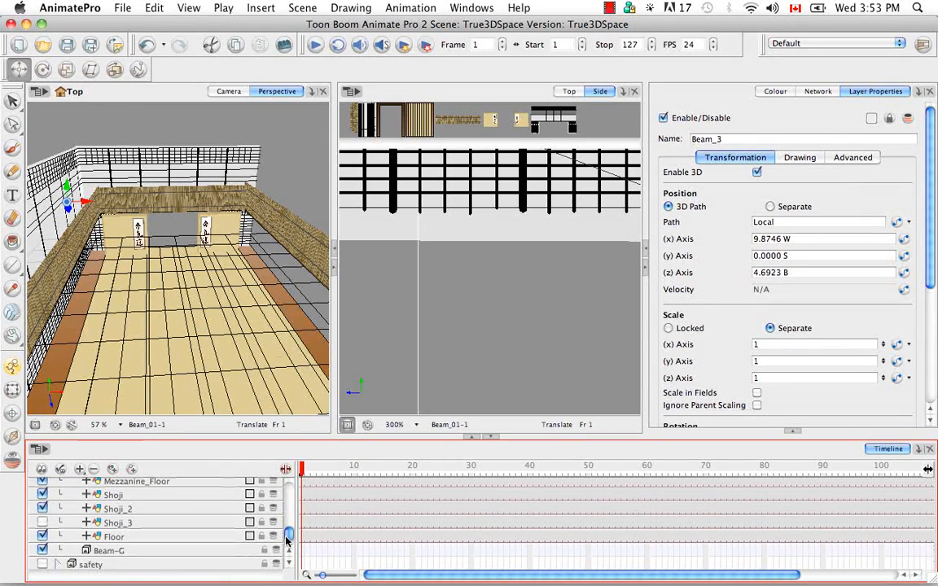
click(192, 550)
click(94, 470)
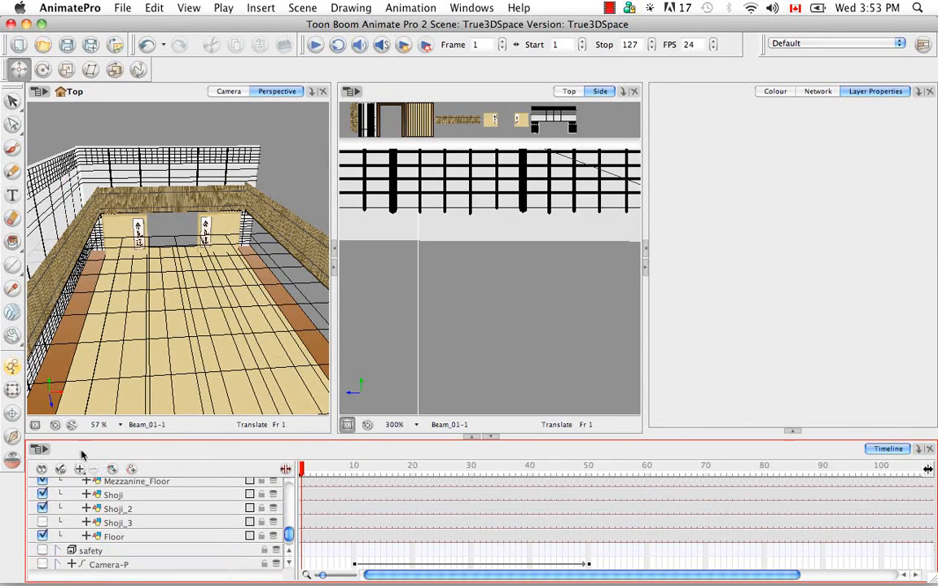
Step: Add a parent peg to the Beam layer in the TutorialDojo group
drag(289, 533, 287, 508)
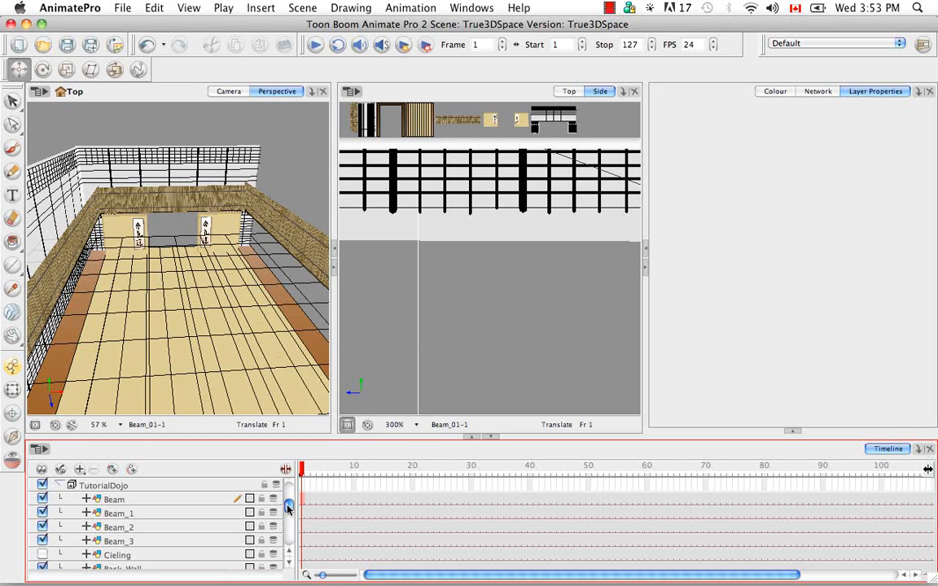
click(157, 543)
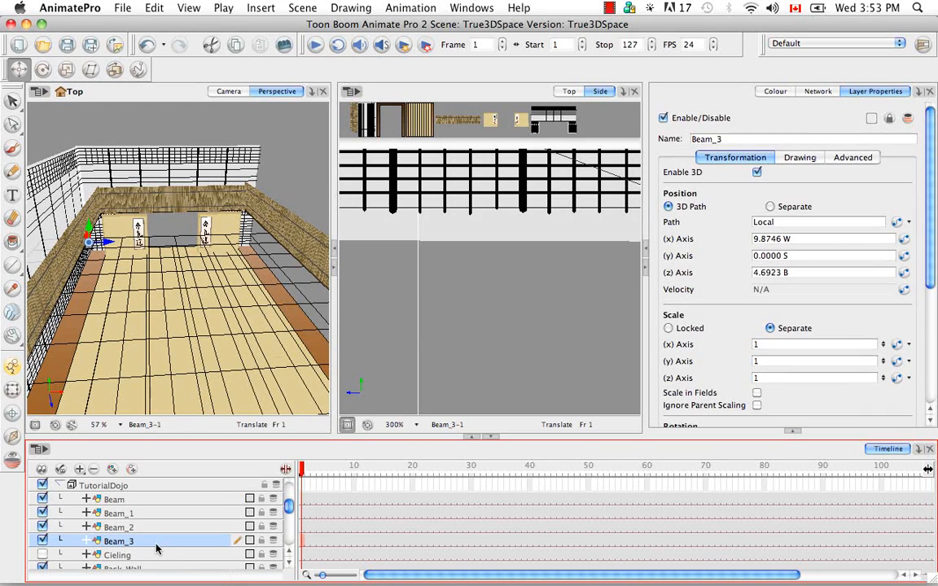
click(123, 499)
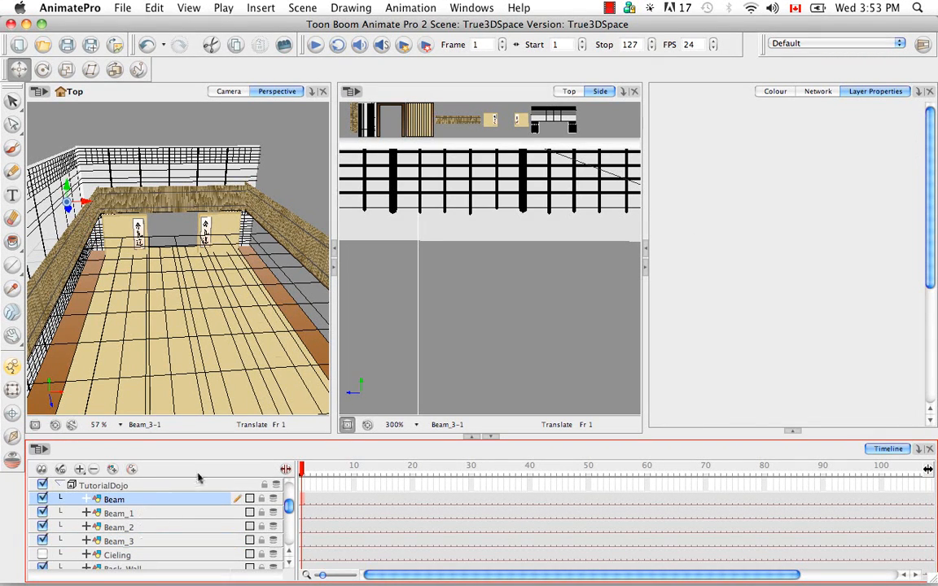
click(130, 470)
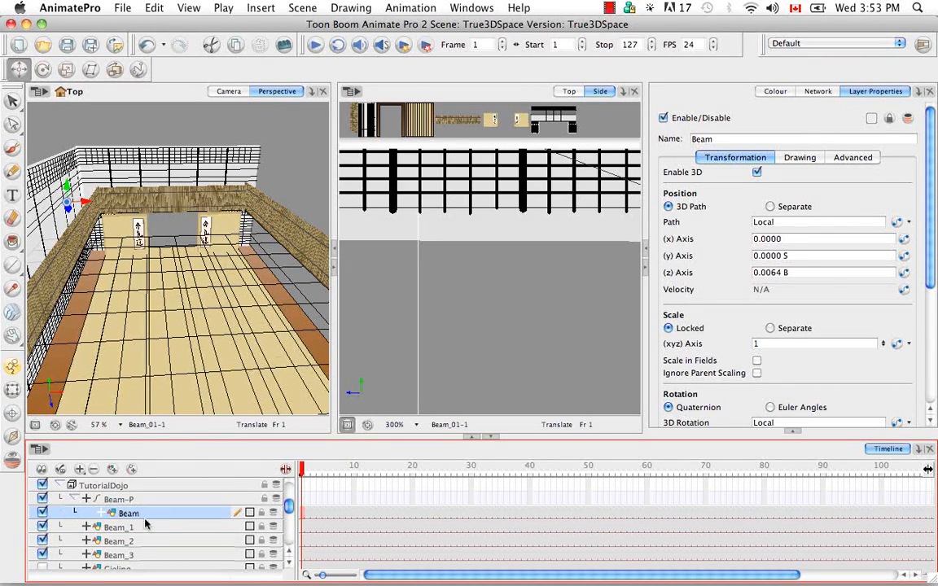
Step: Attach Beam_1, Beam_2 and Beam_3 to the Beam-P peg alongside Beam, and enable 3D on the peg
mouse_move(146, 525)
mouse_down()
mouse_move(143, 504)
mouse_move(123, 539)
mouse_move(145, 510)
mouse_up()
click(138, 553)
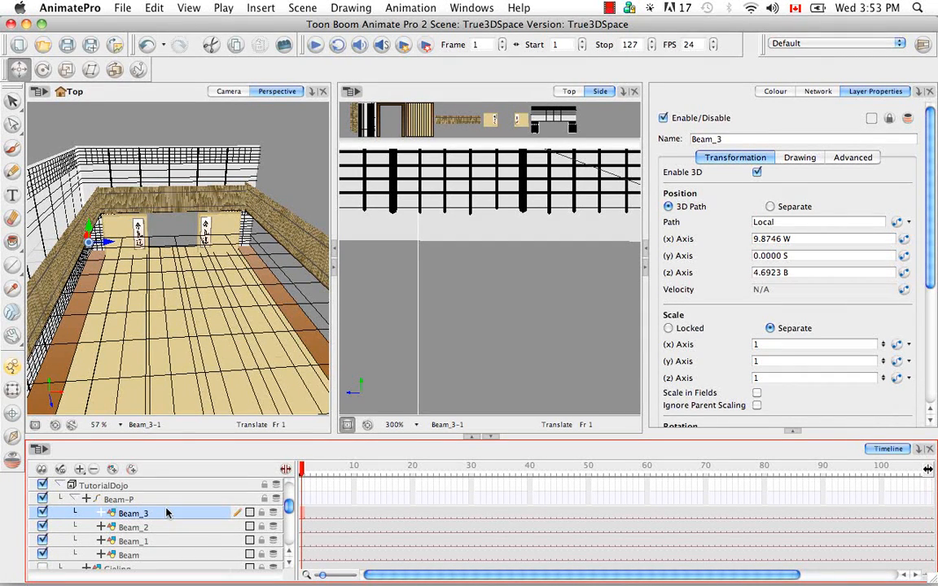
click(143, 499)
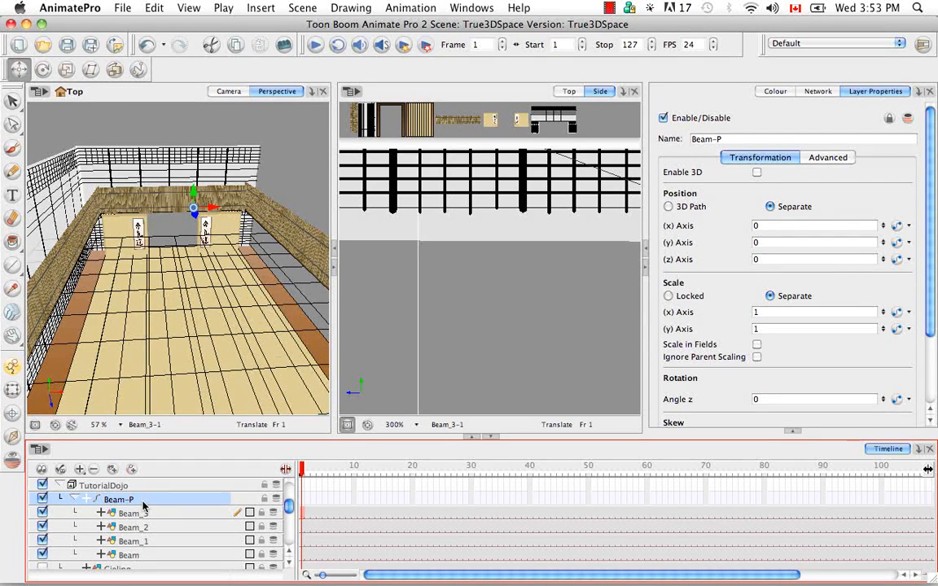
click(757, 173)
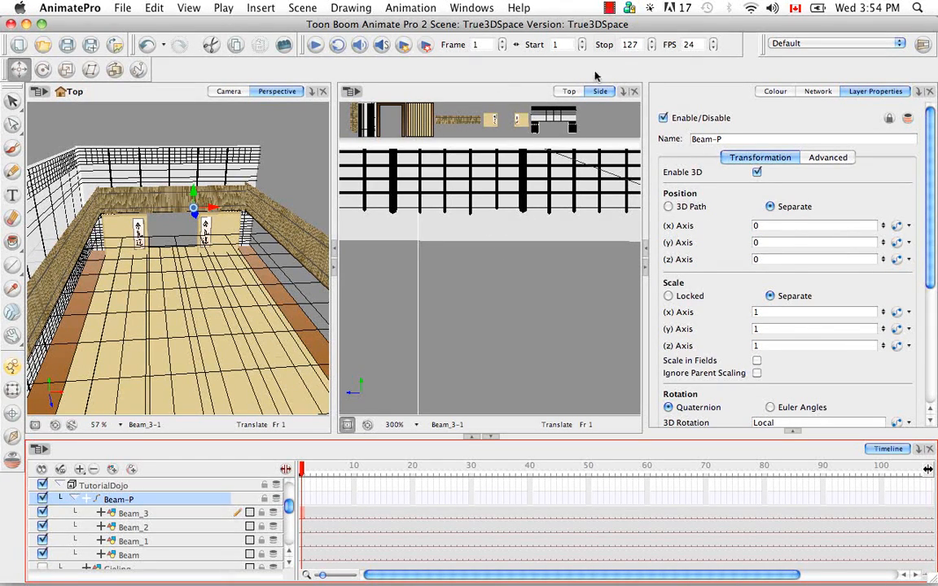
Step: Look at the beam's corner over the dojo floor in the top view
click(569, 91)
key(space)
drag(558, 193, 466, 241)
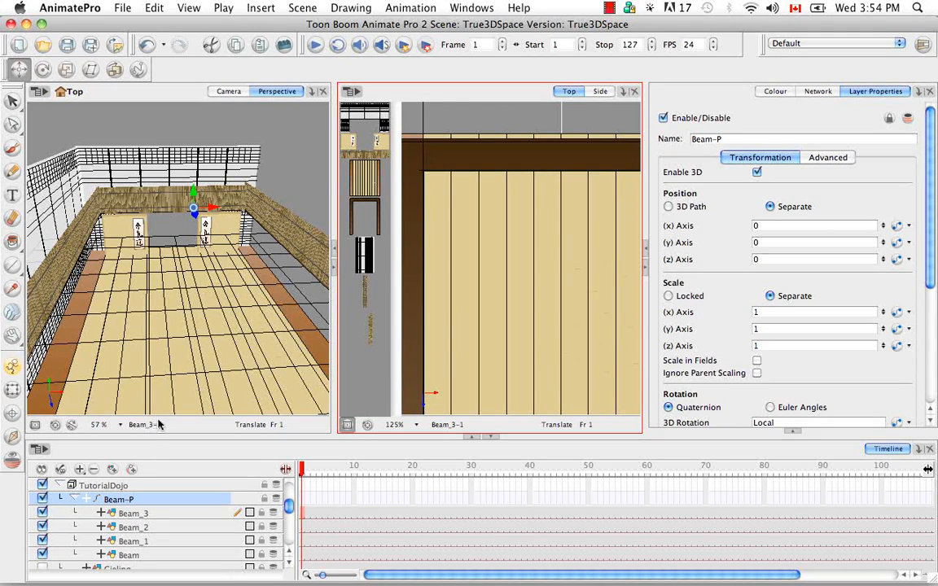
Step: Enlarge the network view and separate the overlapping TutorialDojo and safety groups, along with their Composite_2 and Composite_1 modules
click(825, 92)
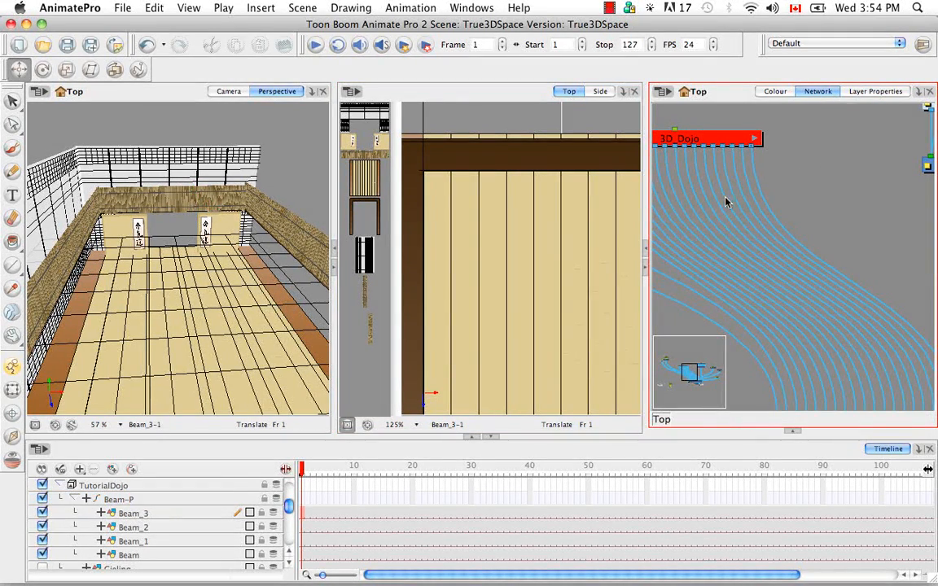
key(super+f)
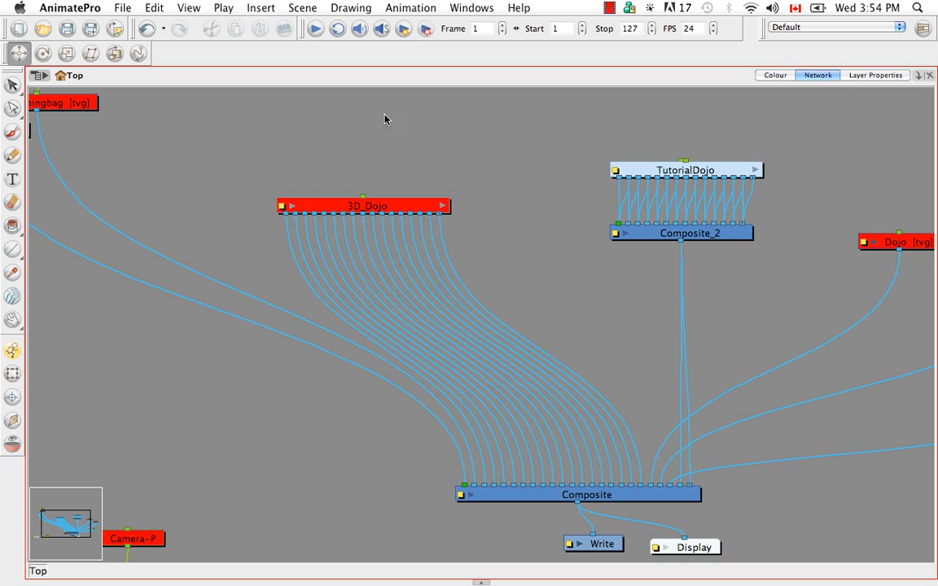
key(space)
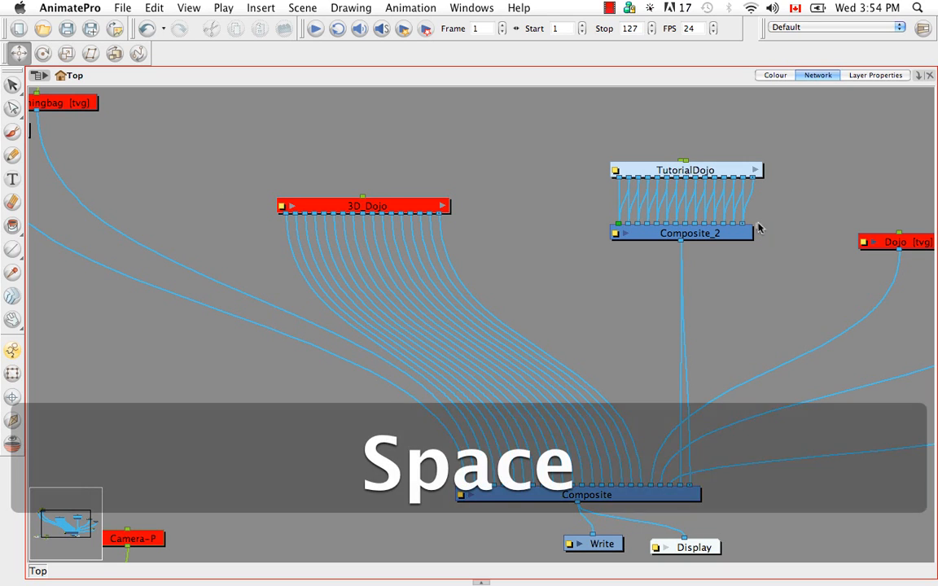
drag(757, 227, 505, 205)
drag(559, 230, 797, 291)
drag(490, 223, 647, 176)
drag(747, 278, 477, 337)
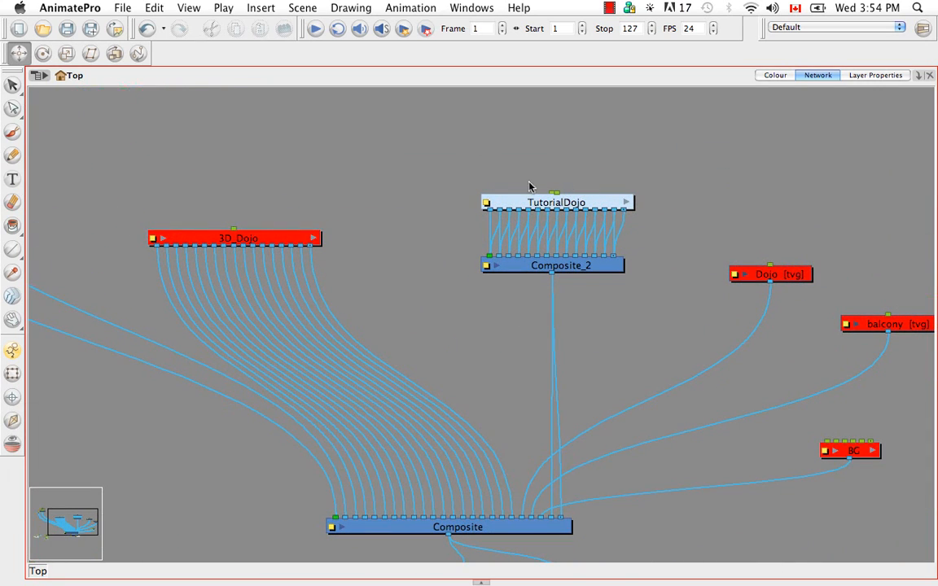
drag(600, 203, 305, 158)
drag(552, 202, 834, 149)
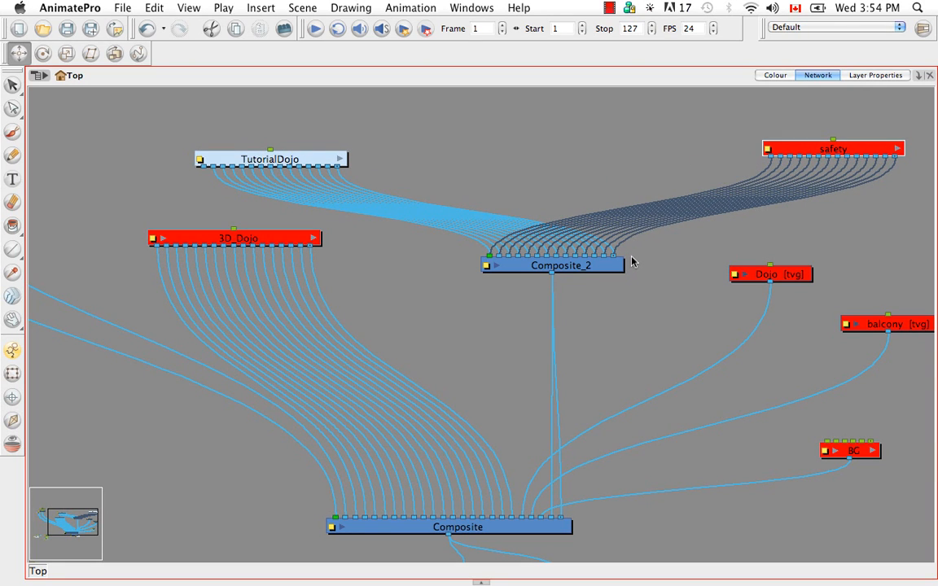
drag(613, 262, 459, 285)
click(495, 173)
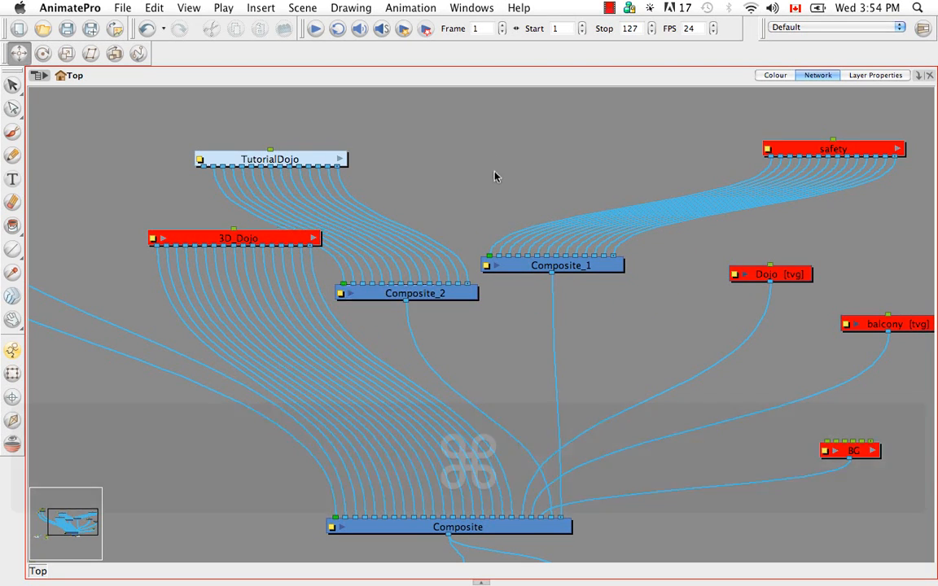
Step: Show the Scripting toolbar and order all top-level network modules with X overlap 25%, layer spacing 60 and vertical spacing 5
key(super+minus)
key(super+minus)
key(super+minus)
key(space)
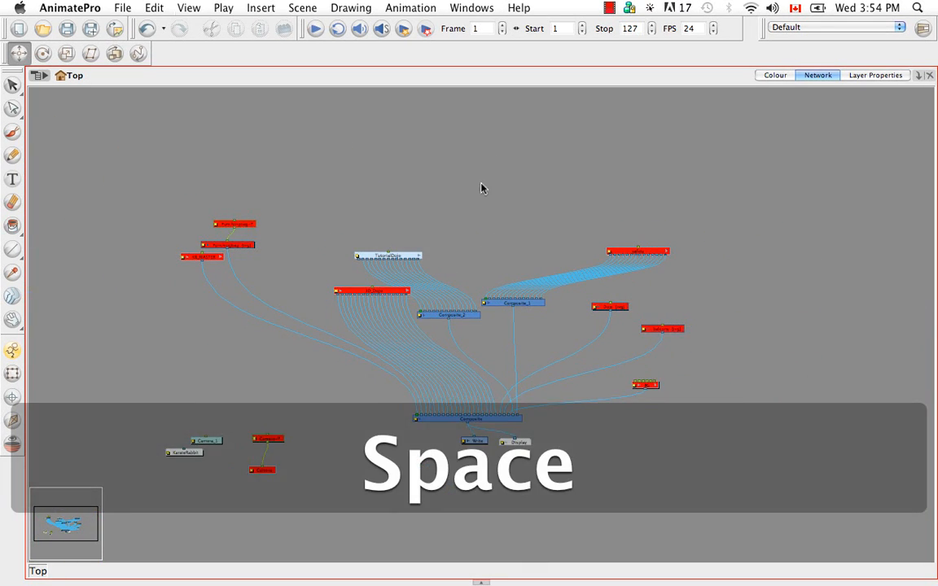
drag(481, 185, 507, 148)
drag(113, 132, 802, 533)
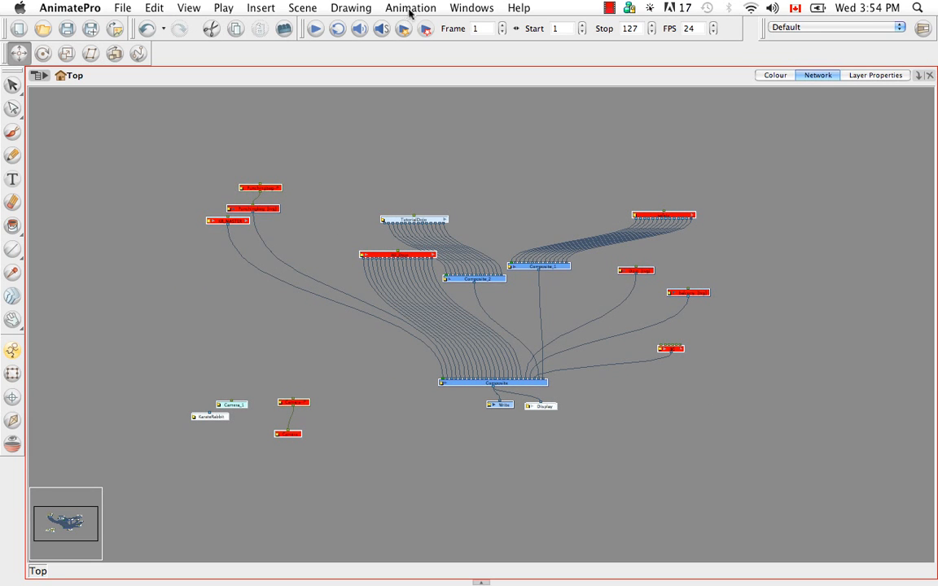
click(472, 8)
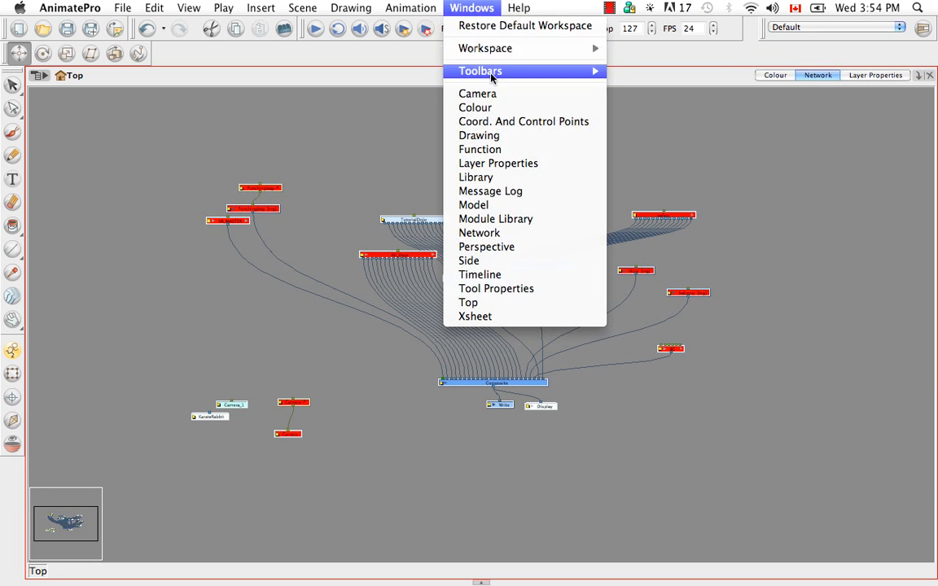
mouse_move(489, 73)
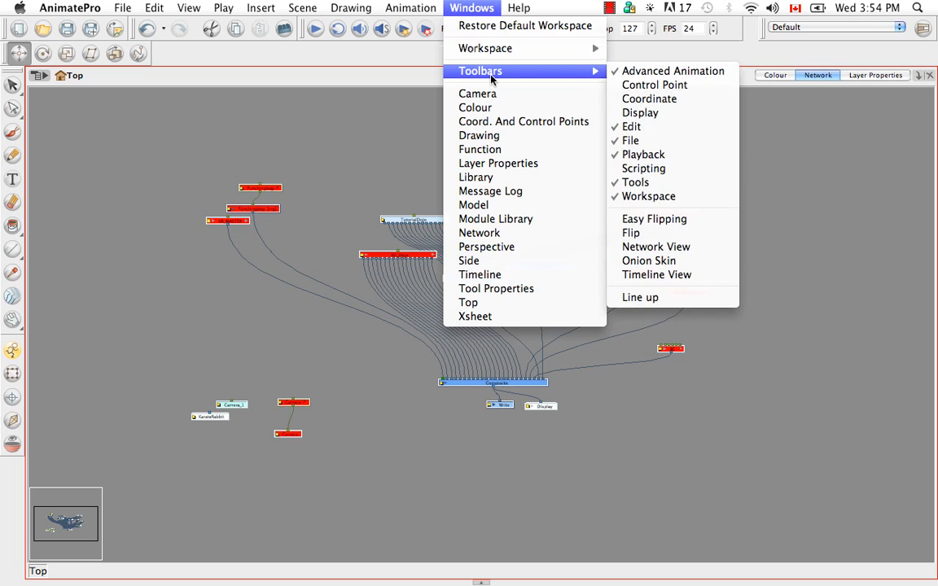
click(669, 168)
click(200, 53)
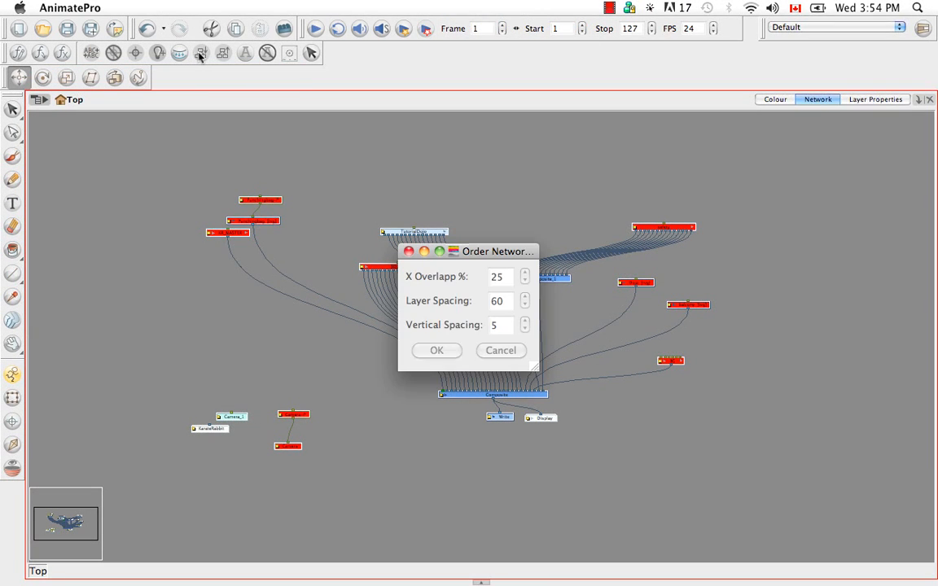
click(439, 354)
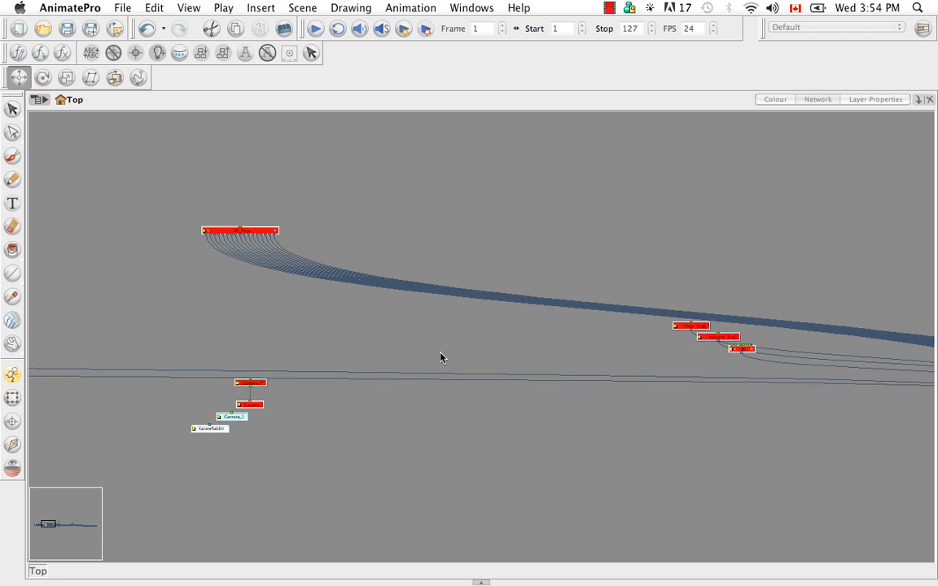
Step: Move the 3D_Dojo group and the camera modules closer to the main Composite module
key(super+minus)
key(super+minus)
key(super+minus)
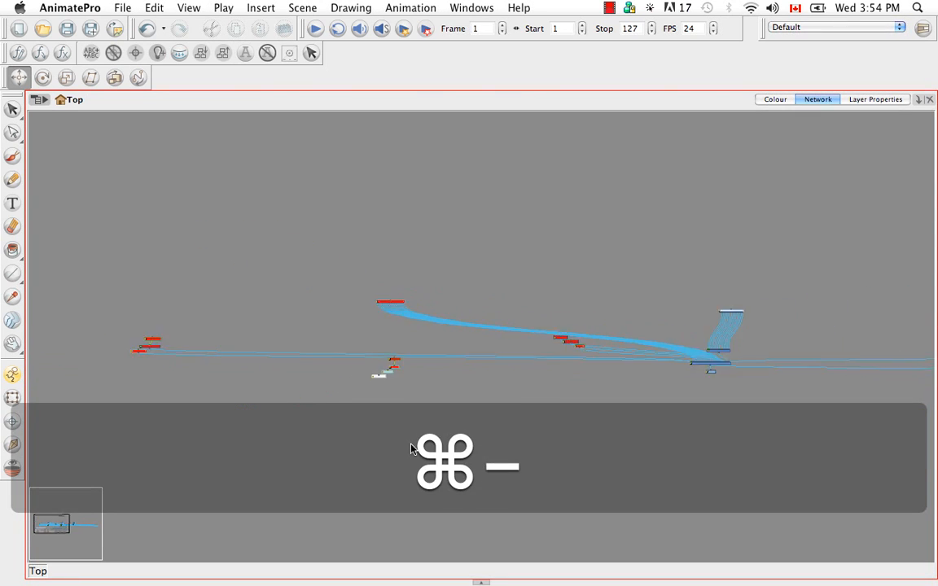
key(super+minus)
click(455, 358)
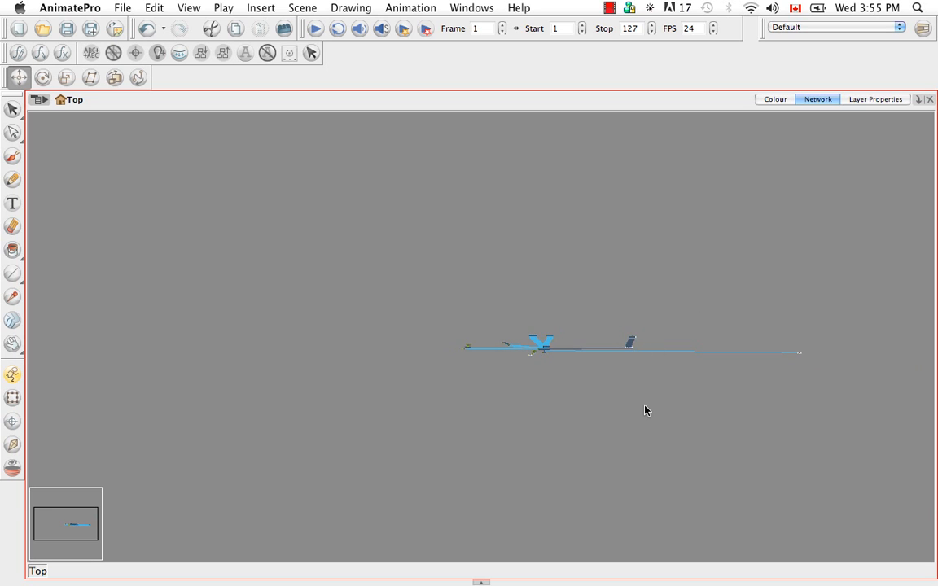
Step: Gather the punching bag, Dojo, balcony and BG modules and the safety group with its Composite_1 closer to the main Composite
key(super+equal)
key(super+equal)
key(space)
drag(645, 408, 314, 299)
mouse_move(153, 274)
mouse_down()
mouse_move(170, 302)
mouse_move(319, 294)
mouse_up()
drag(241, 232, 333, 290)
drag(307, 284, 368, 277)
drag(726, 213, 772, 299)
drag(759, 254, 462, 258)
Step: Bring the distant Display module back beside Write under Composite, and dock the Advanced Animation toolbar beside the Scripting toolbar
key(space)
drag(607, 366, 32, 381)
click(698, 329)
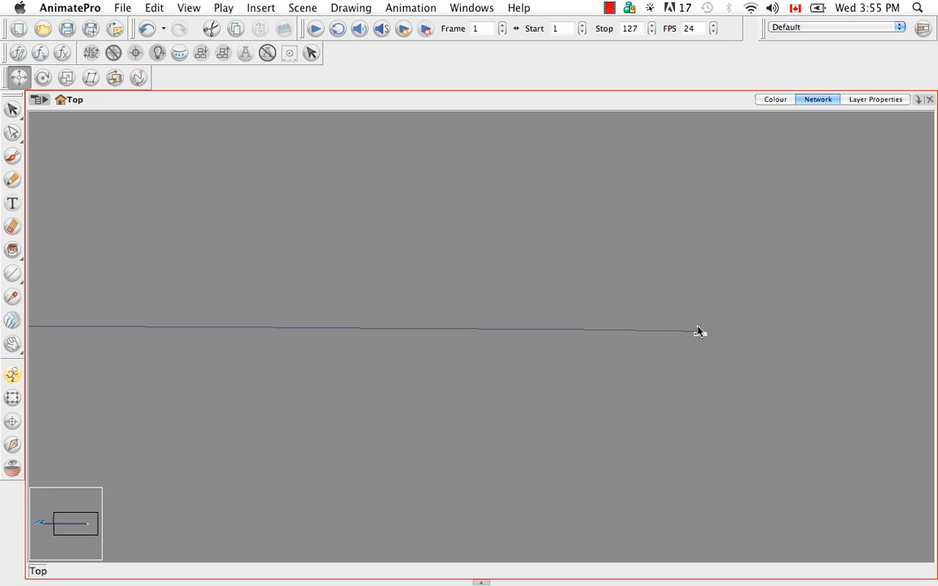
drag(697, 330, 4, 300)
key(space)
drag(204, 303, 804, 313)
drag(4, 77, 334, 57)
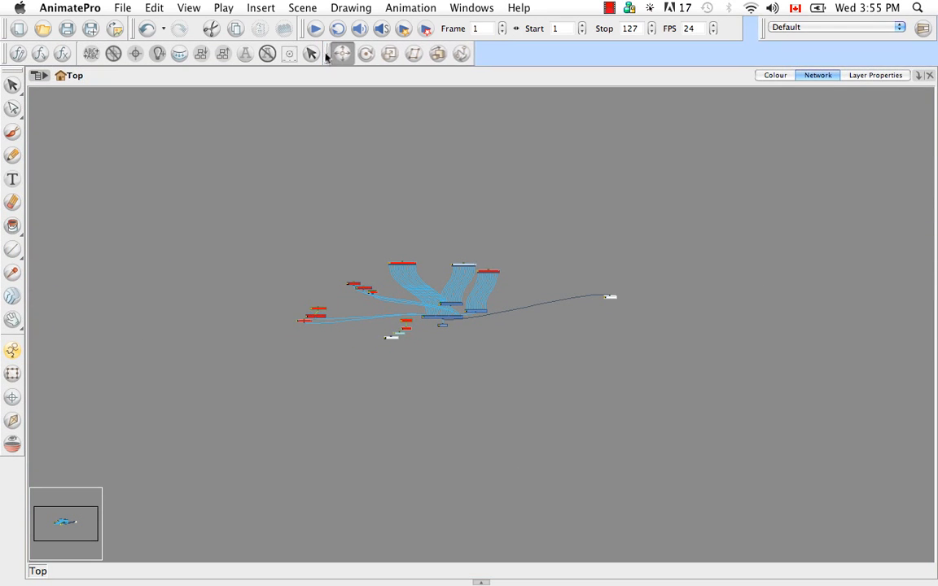
drag(612, 297, 632, 378)
Step: Place the Composite_2 module directly beneath the TutorialDojo group, clear of the main Composite
key(super+equal)
key(super+equal)
key(space)
click(609, 306)
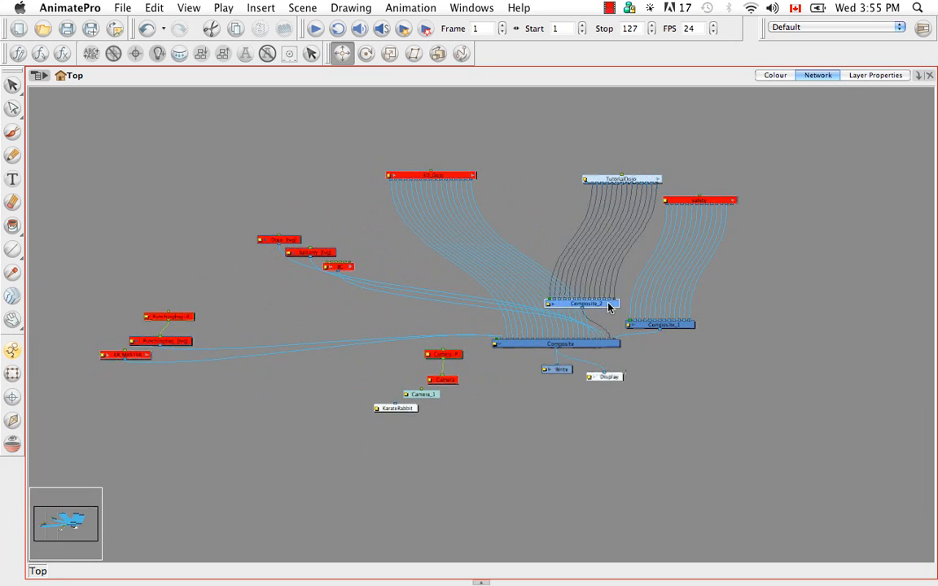
drag(609, 306, 633, 262)
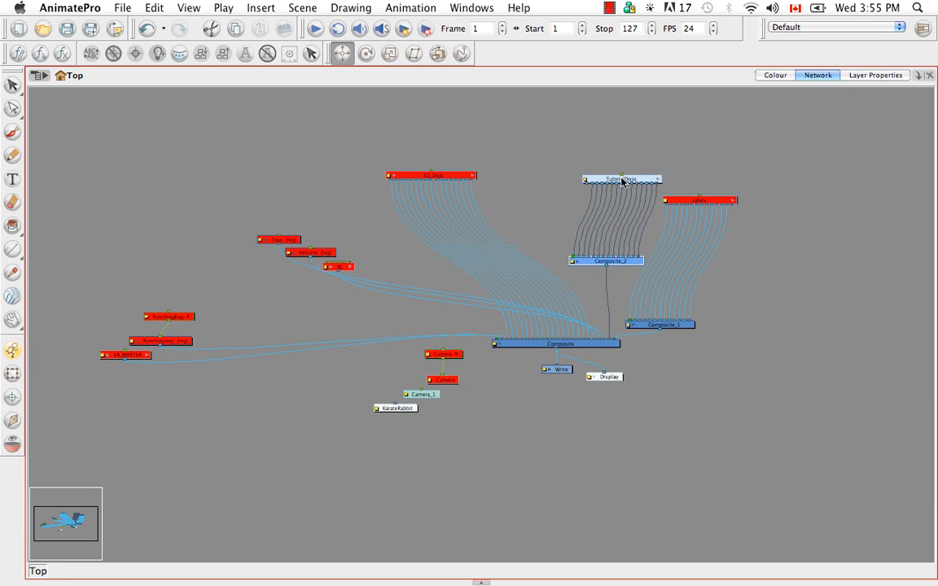
Step: Connect the first output port of the TutorialDojo group to the first input of Composite_2
key(super+equal)
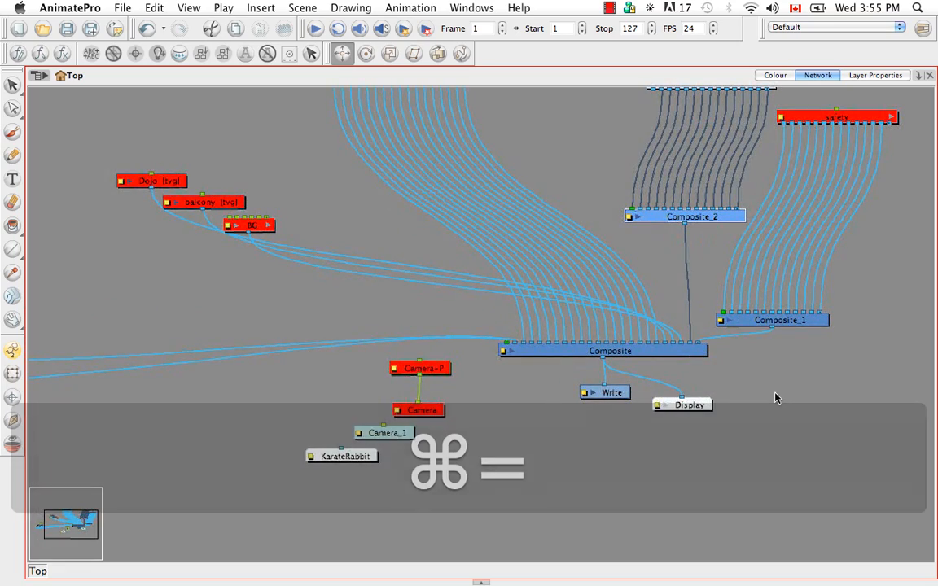
key(space)
drag(753, 271, 531, 377)
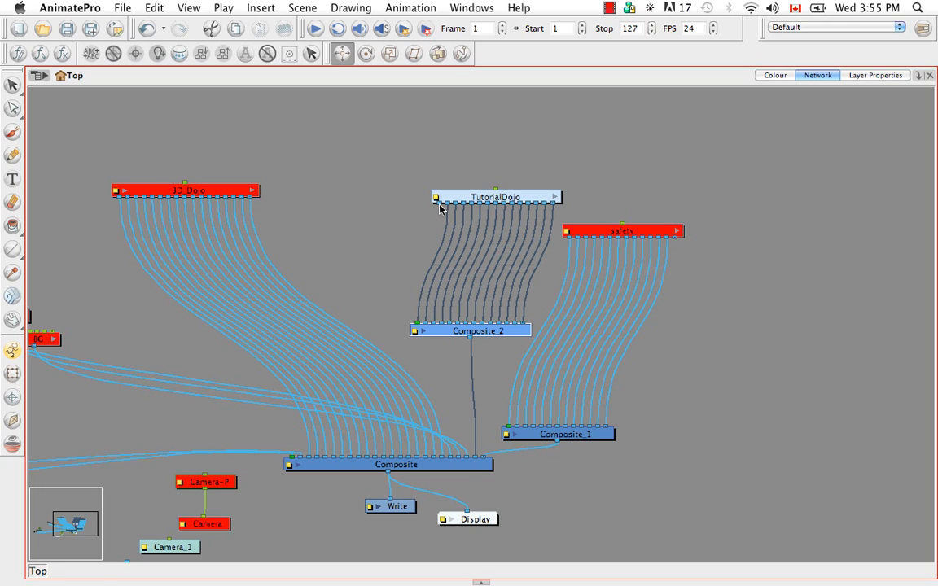
drag(438, 208, 415, 326)
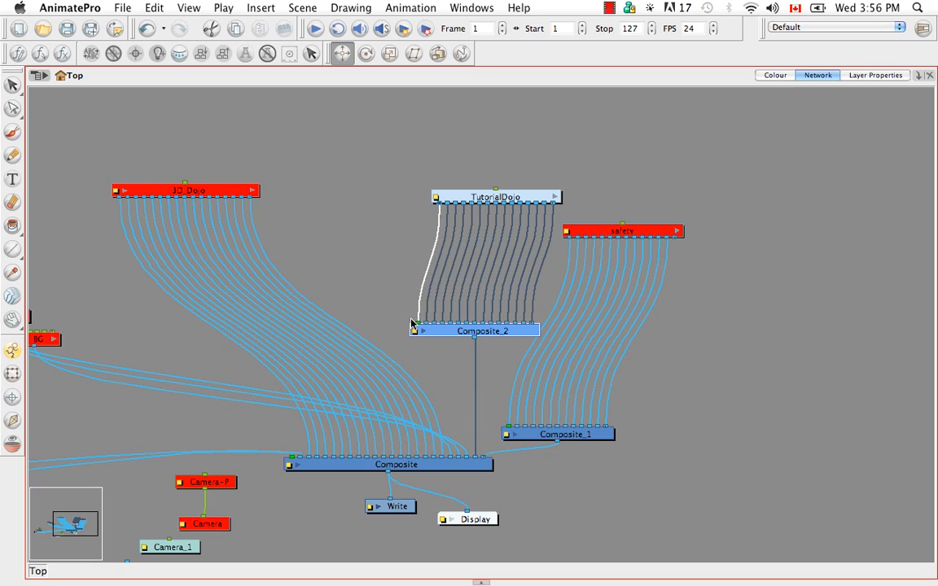
Step: Open the TutorialDojo group's network and move the distant beam modules closer to the other dojo layers
click(555, 198)
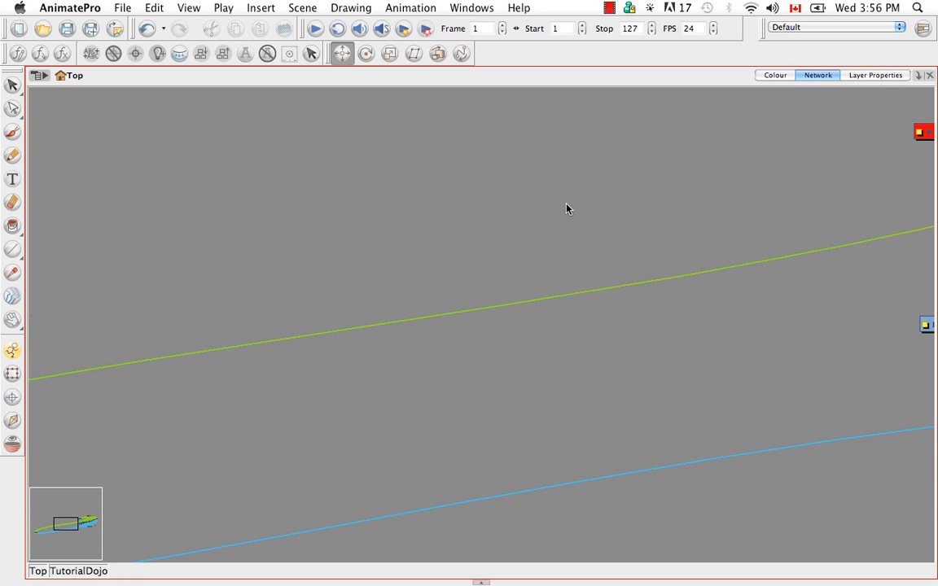
key(super+minus)
key(super+minus)
key(super+minus)
key(super+minus)
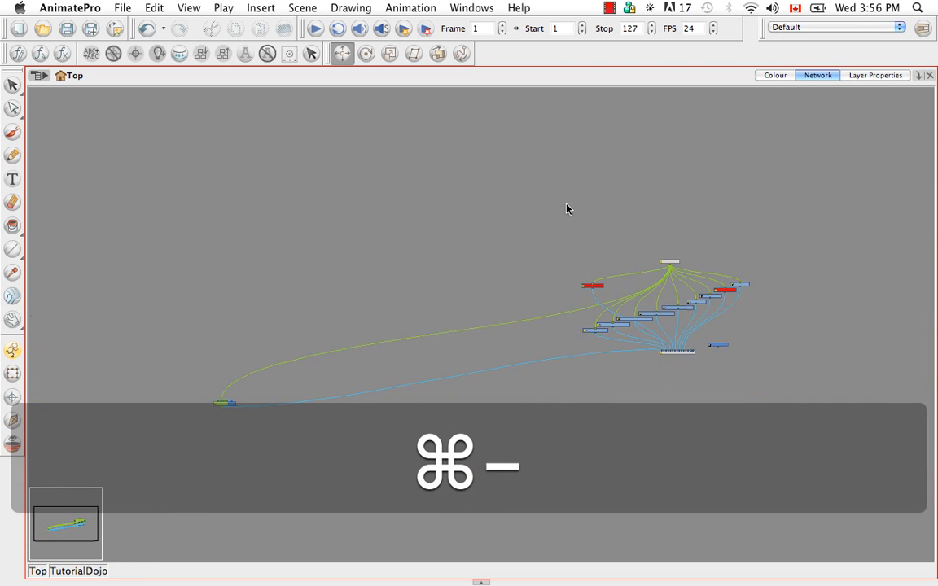
key(space)
drag(168, 386, 511, 318)
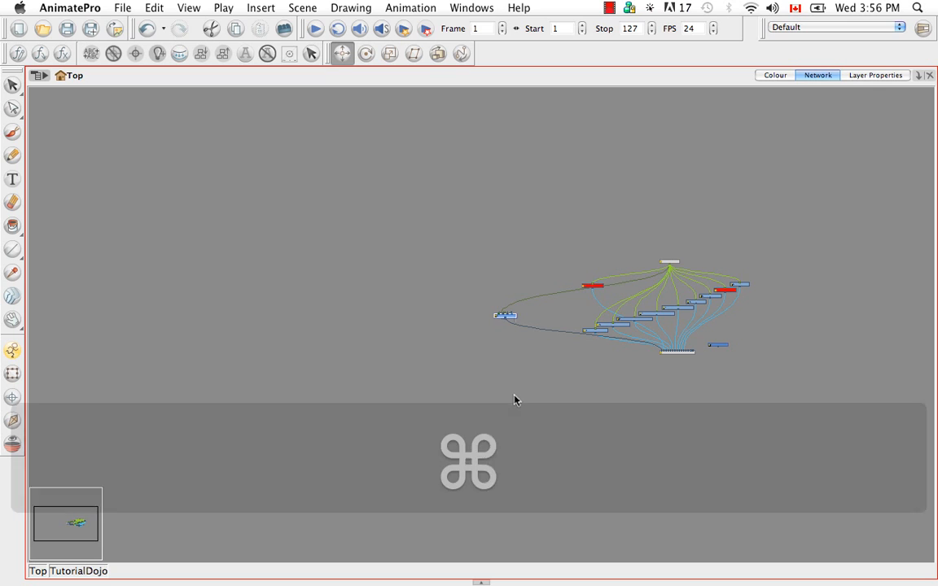
Step: Move Composite_1 below the stacked beam modules to expose their connections
key(super+equal)
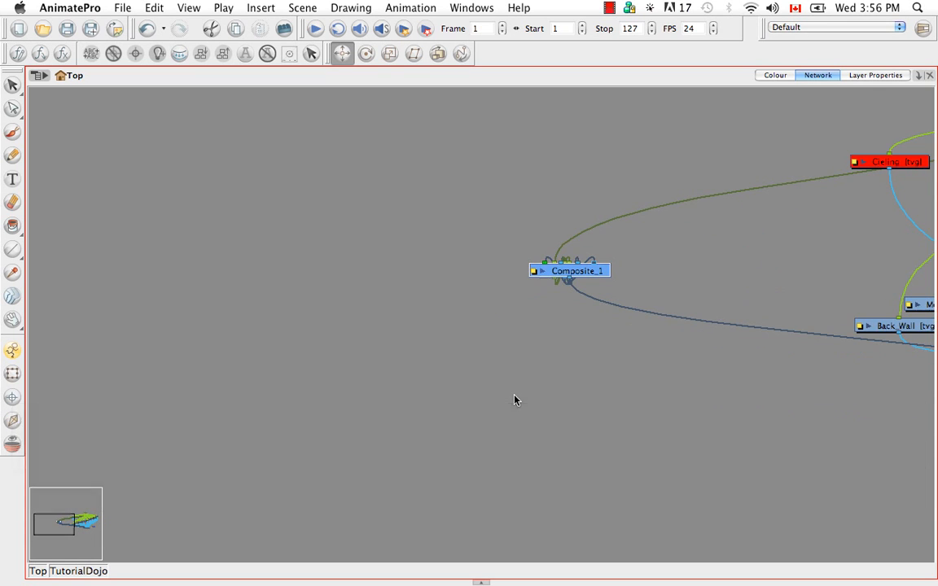
key(space)
drag(523, 382, 445, 396)
drag(526, 289, 554, 391)
click(496, 393)
click(412, 272)
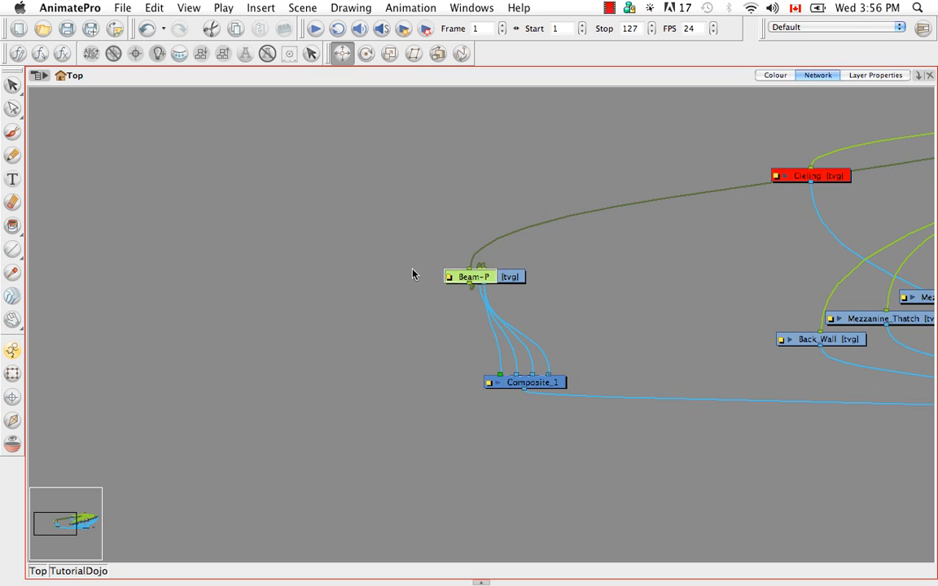
Step: Place the Beam-P peg above the beam layers and spread Beam_3, Beam_2, Beam_1 and Beam in a row beneath it
drag(488, 281, 473, 187)
drag(504, 282, 389, 291)
drag(450, 274, 414, 280)
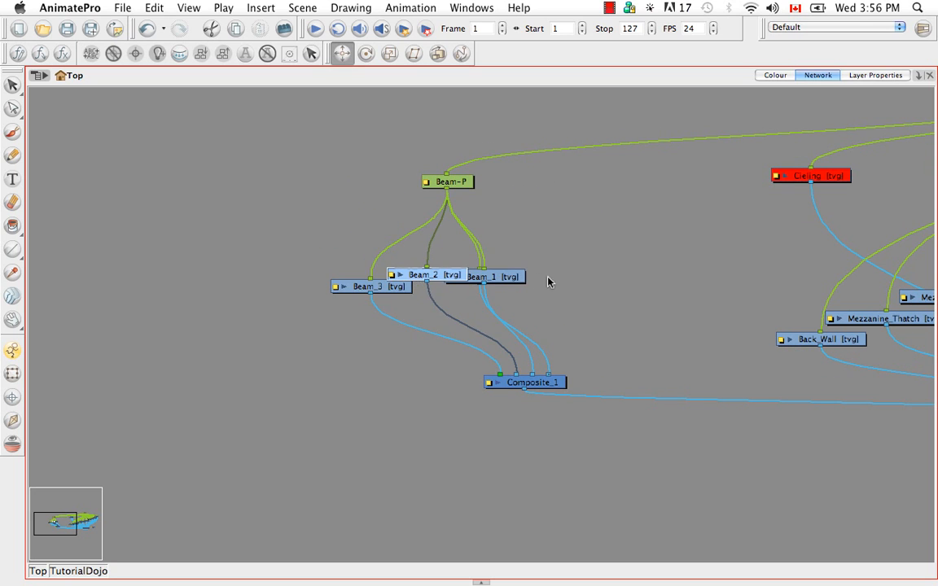
drag(512, 280, 570, 275)
click(510, 277)
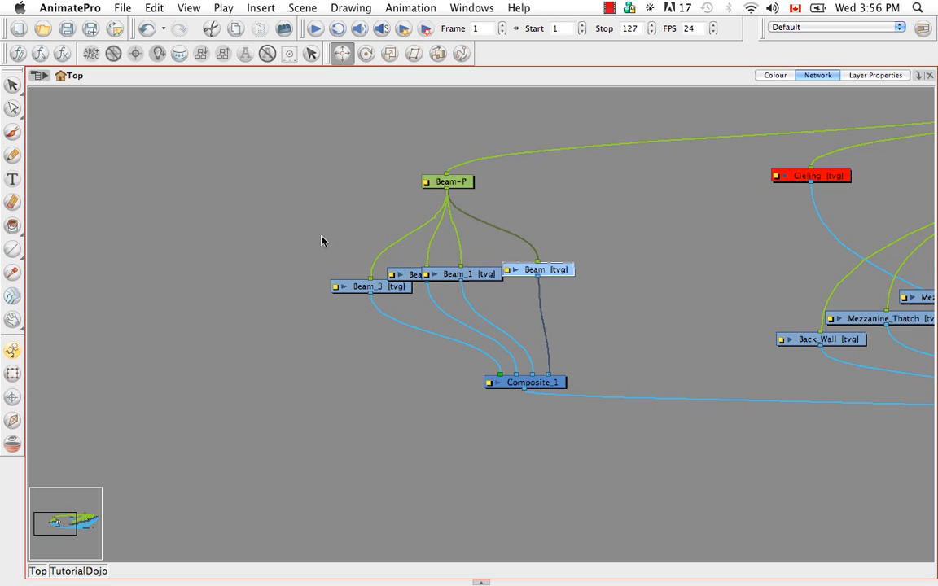
Step: Set the Composite_1 module that collects the beam layers to Pass Through
key(space)
drag(661, 408, 383, 360)
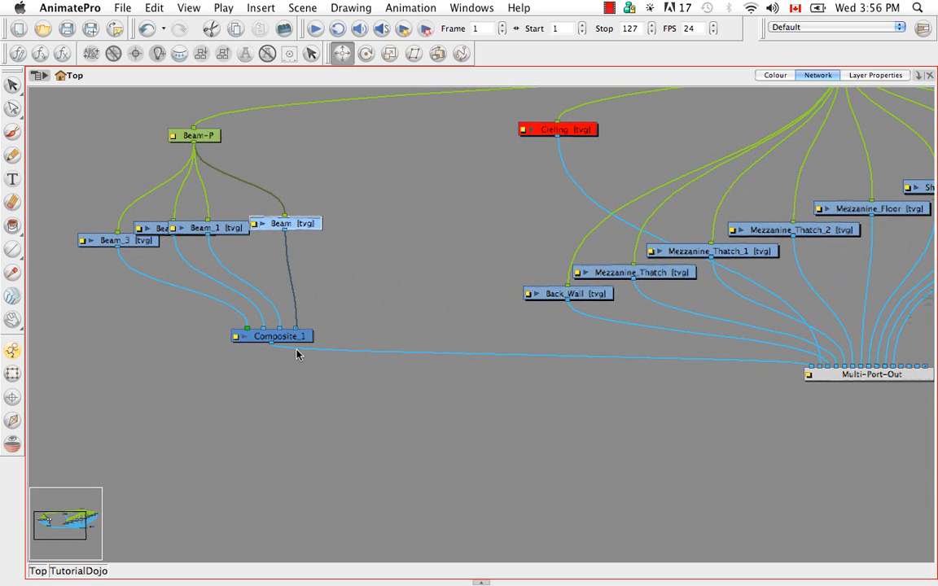
click(241, 337)
click(242, 338)
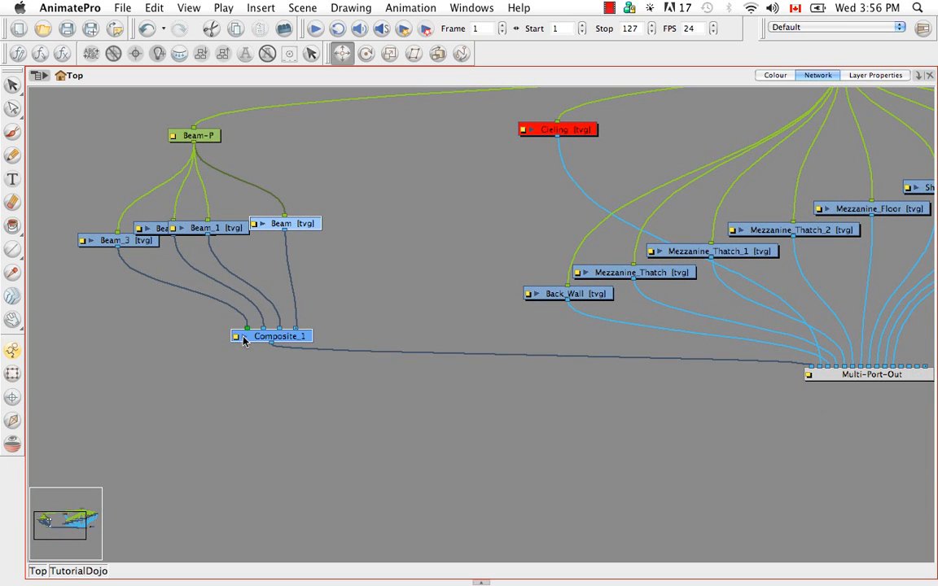
click(237, 338)
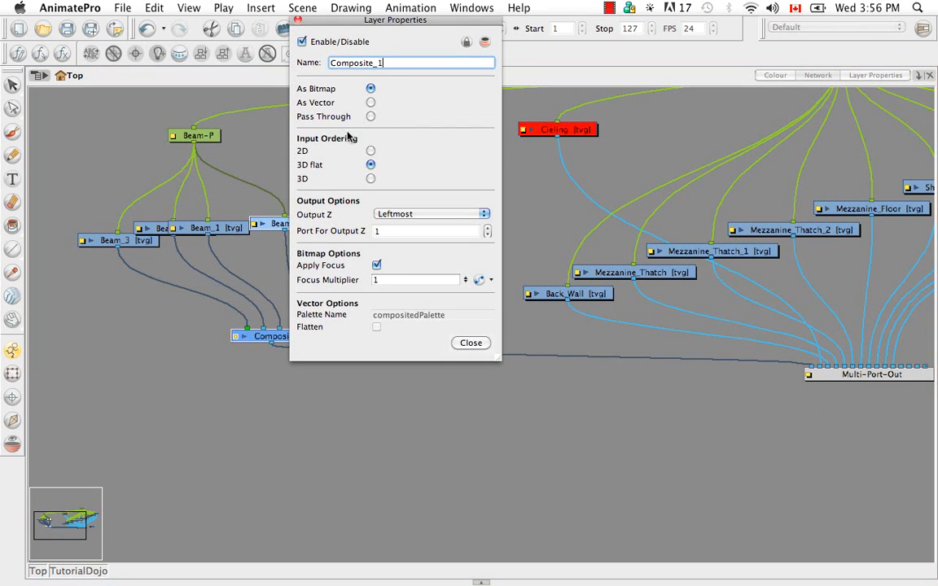
click(370, 117)
click(470, 343)
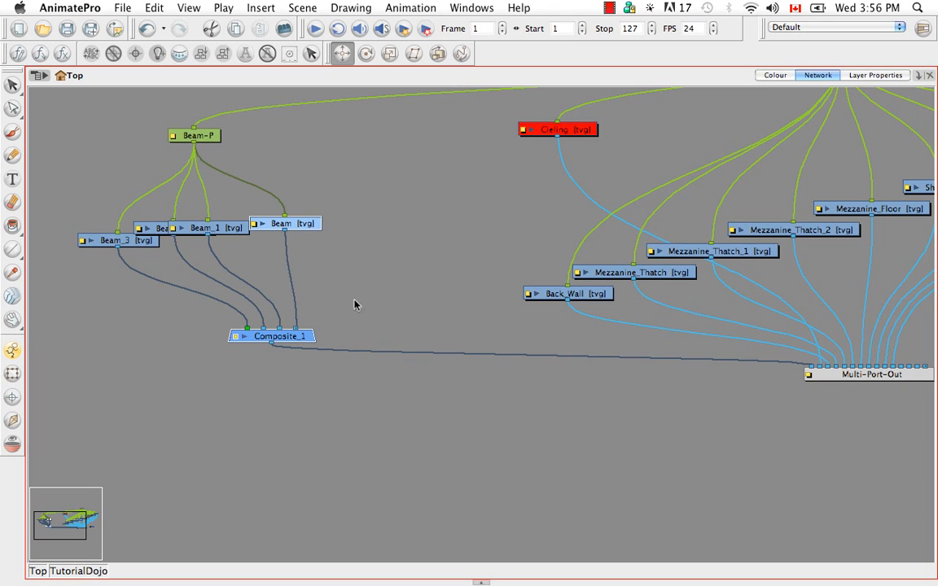
Step: Return to the Top network level and set the Composite_2 module under TutorialDojo to Pass Through
drag(715, 391, 575, 369)
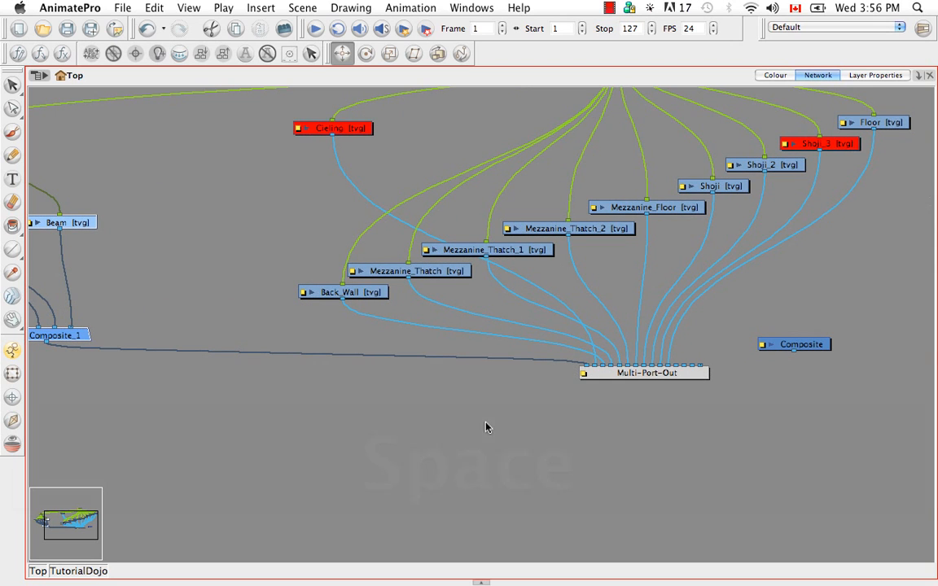
drag(332, 352, 448, 354)
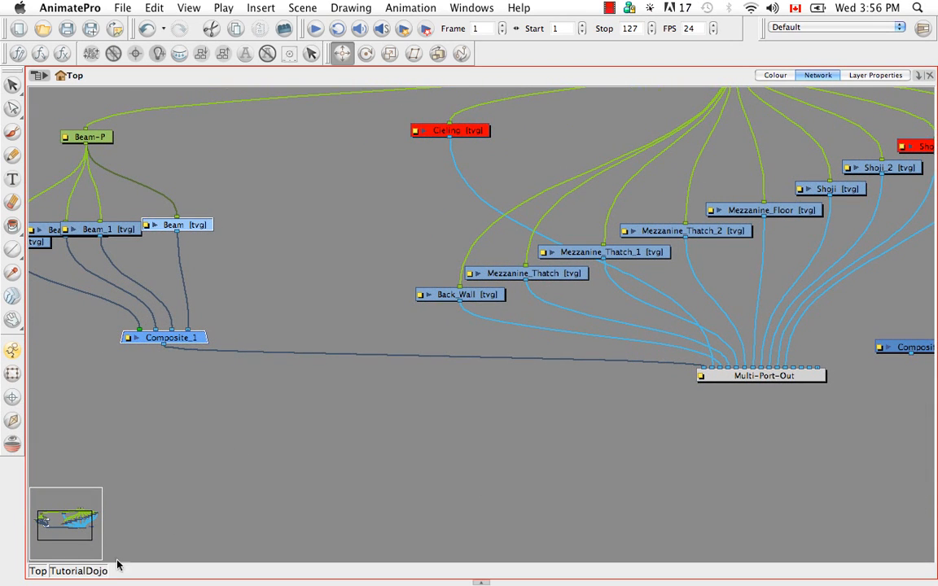
click(37, 570)
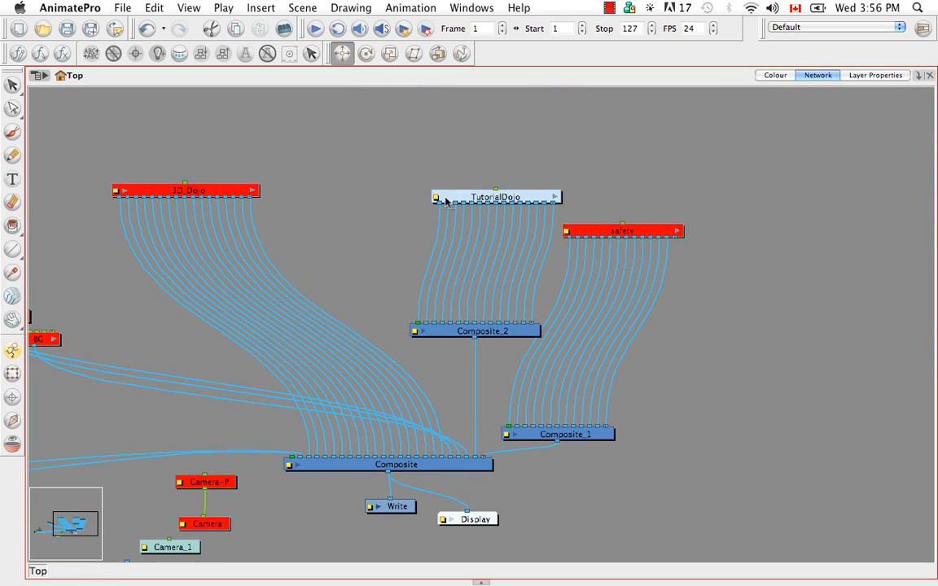
click(416, 334)
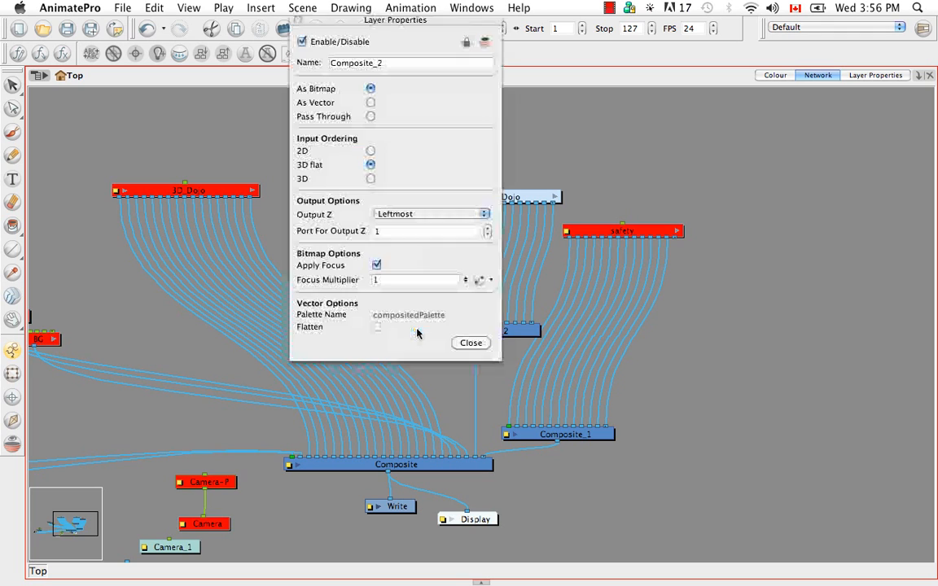
click(370, 116)
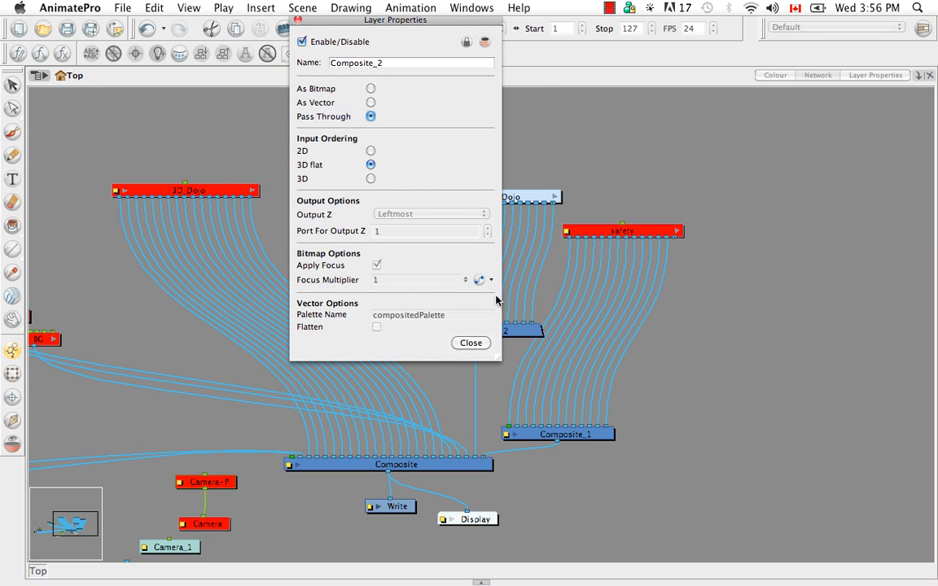
click(470, 343)
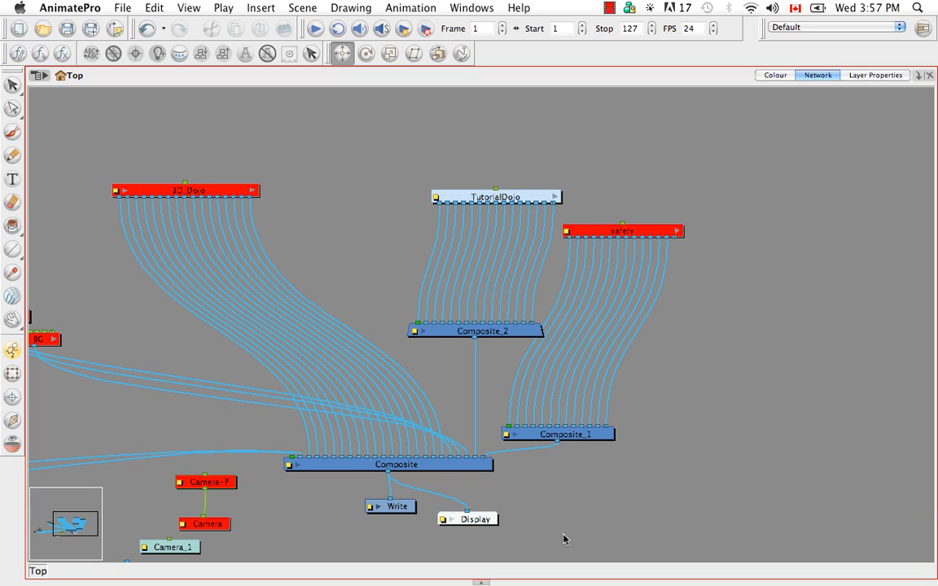
Step: Restore the multi-view workspace from the enlarged network and bring the floor area below the beam's corner into the top view
key(super+f)
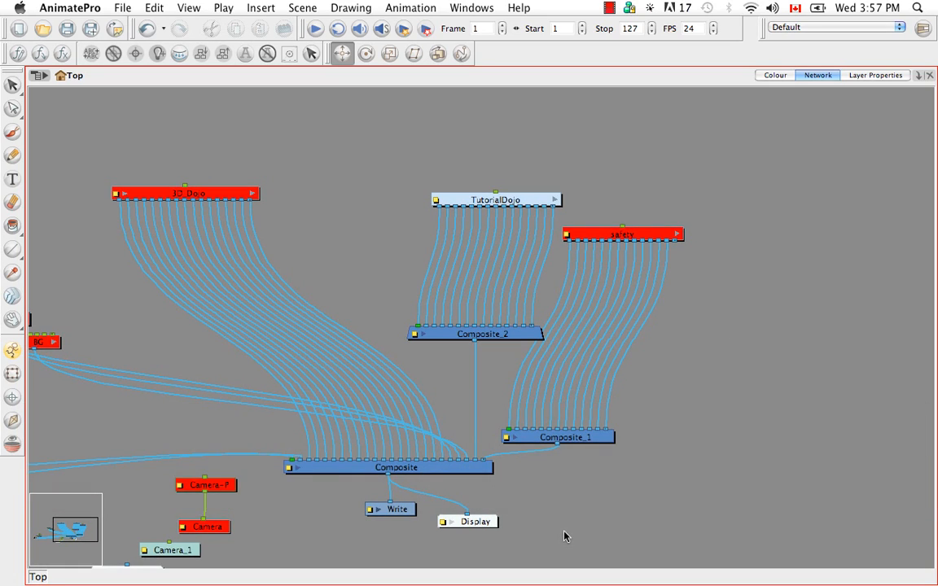
key(super+f)
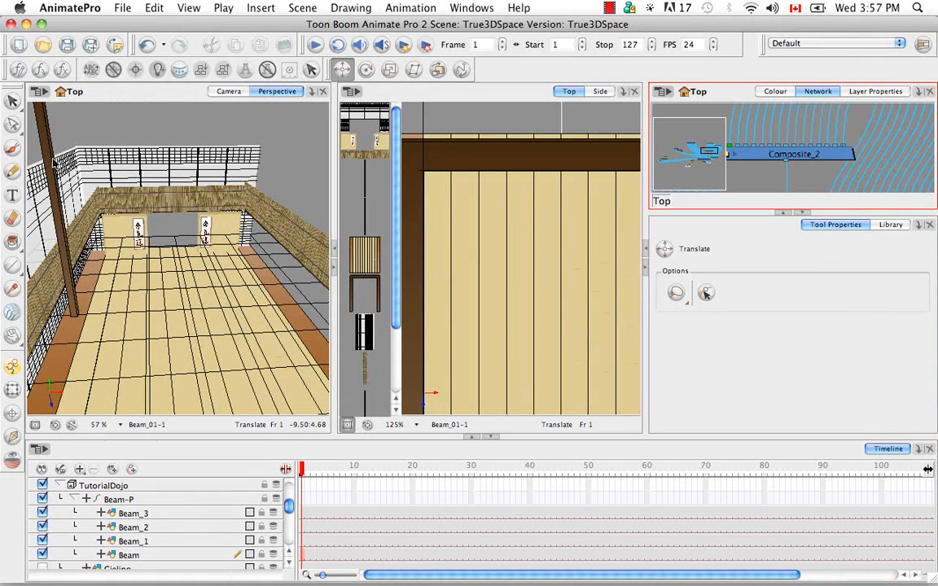
key(space)
drag(538, 314, 536, 258)
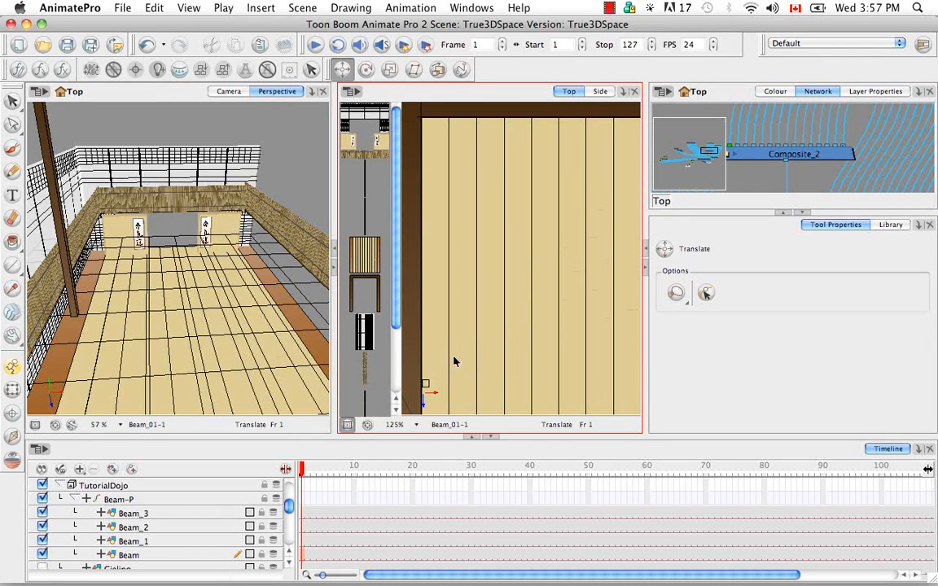
Step: Move the Beam-P peg back along the Z axis until the beam sits in the back corner of the wooden floor
click(197, 499)
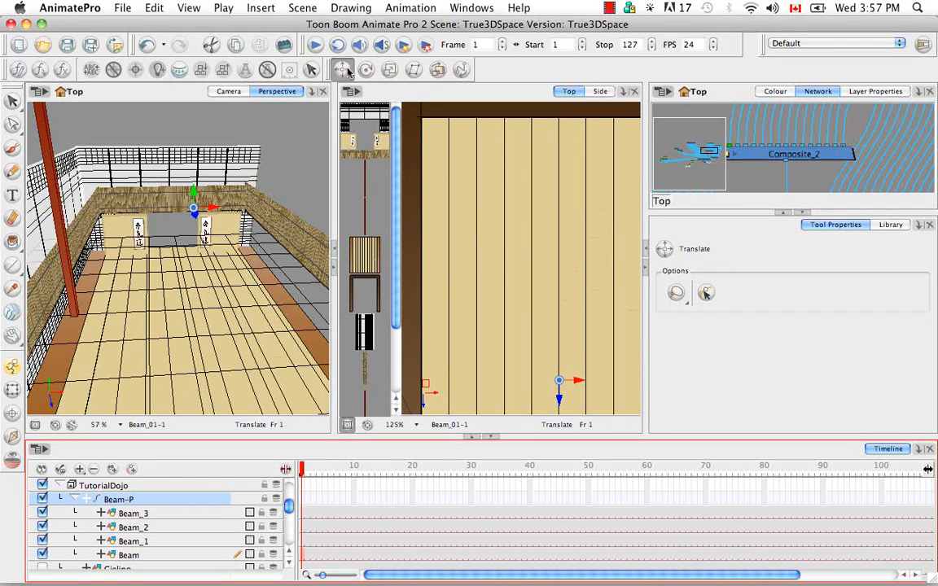
click(559, 399)
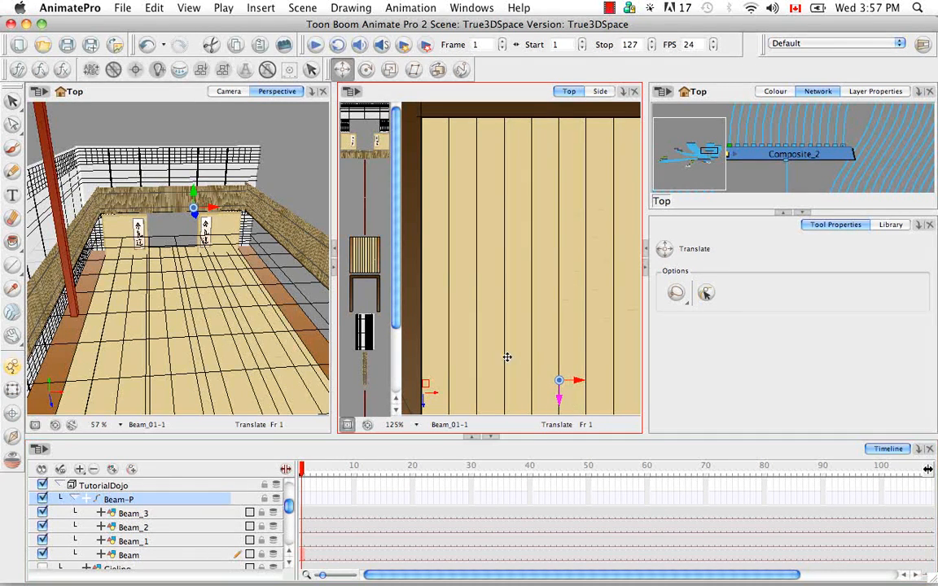
drag(559, 399, 527, 199)
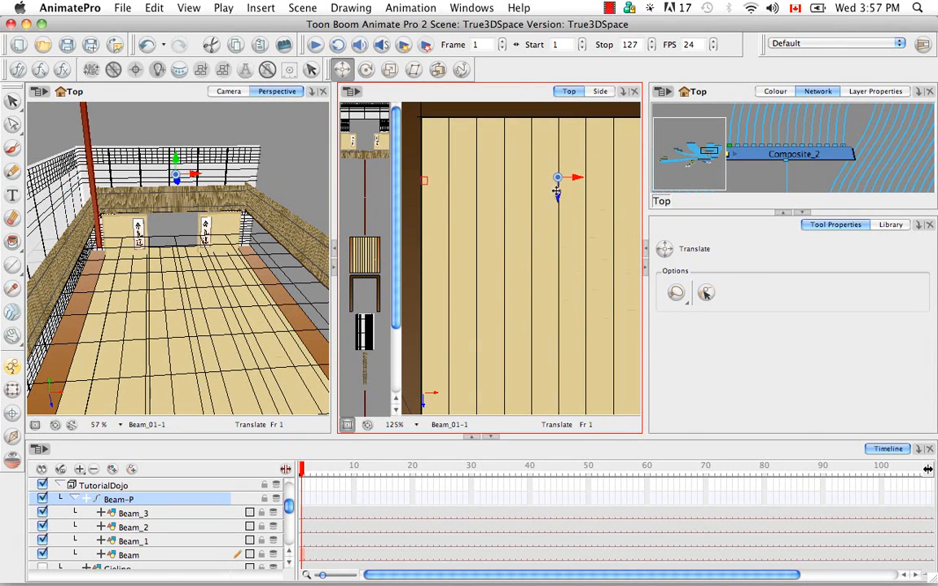
key(super+z)
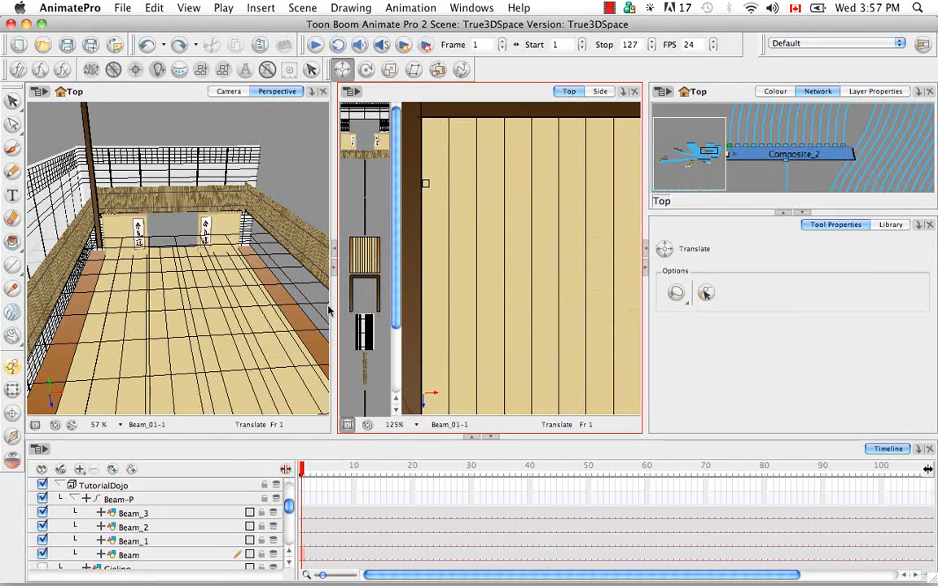
click(183, 499)
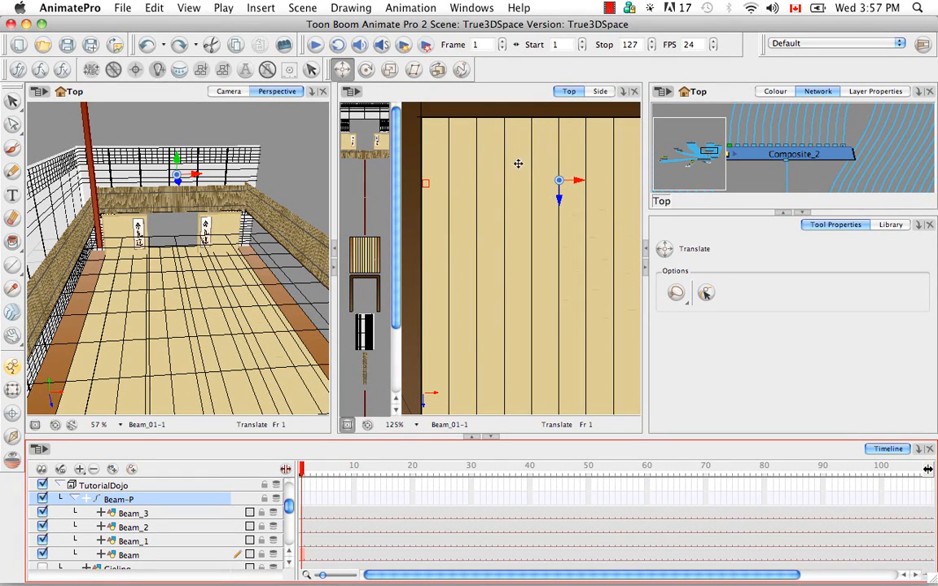
click(557, 201)
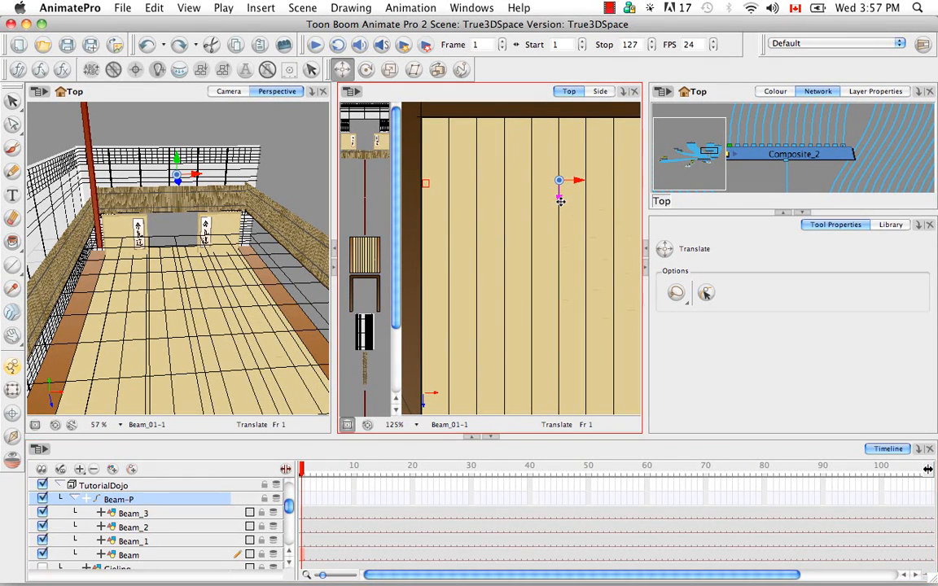
drag(560, 201, 557, 140)
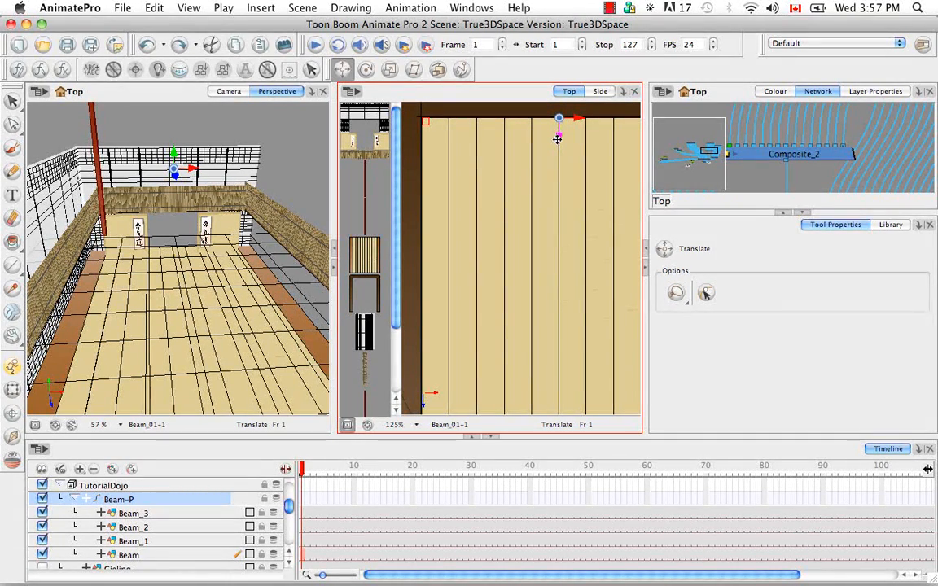
Step: Examine up close in the top view how the beam's footprint lines up with the inner corner of the floor and frame
key(super+equal)
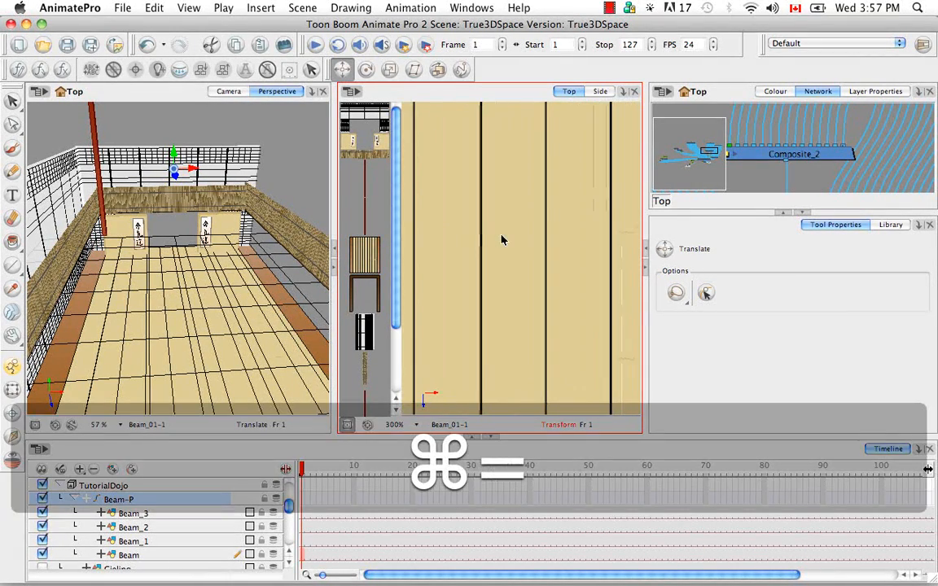
key(space)
drag(497, 159, 571, 400)
drag(504, 262, 527, 300)
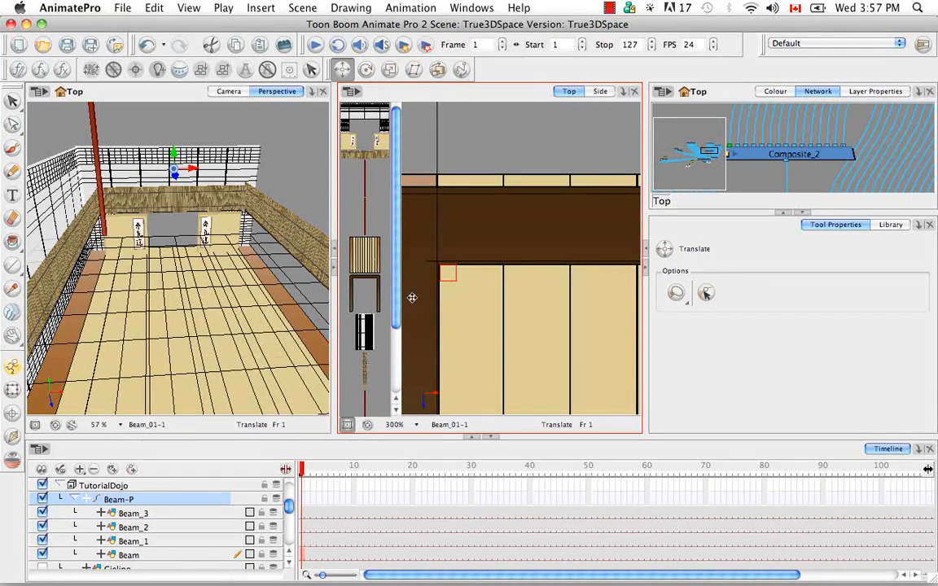
click(171, 500)
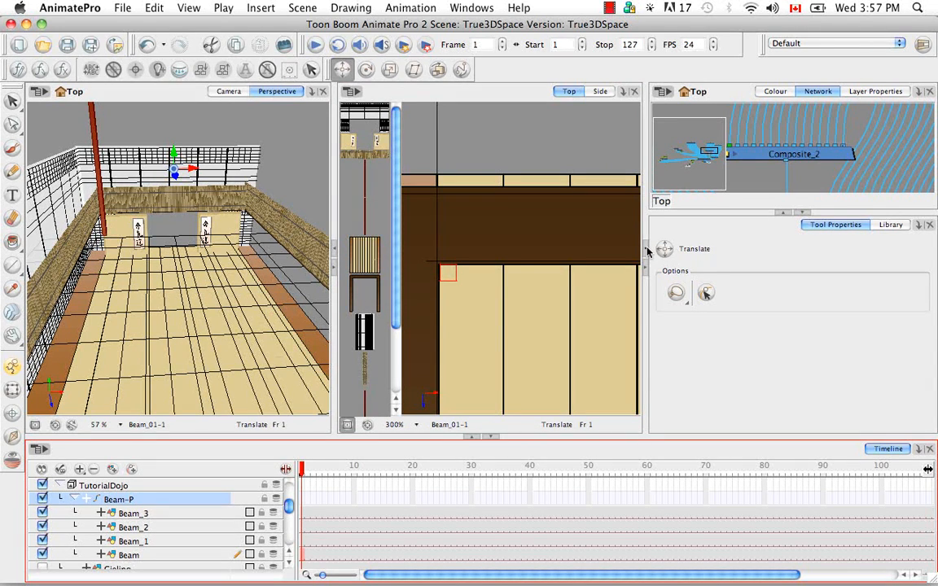
click(334, 249)
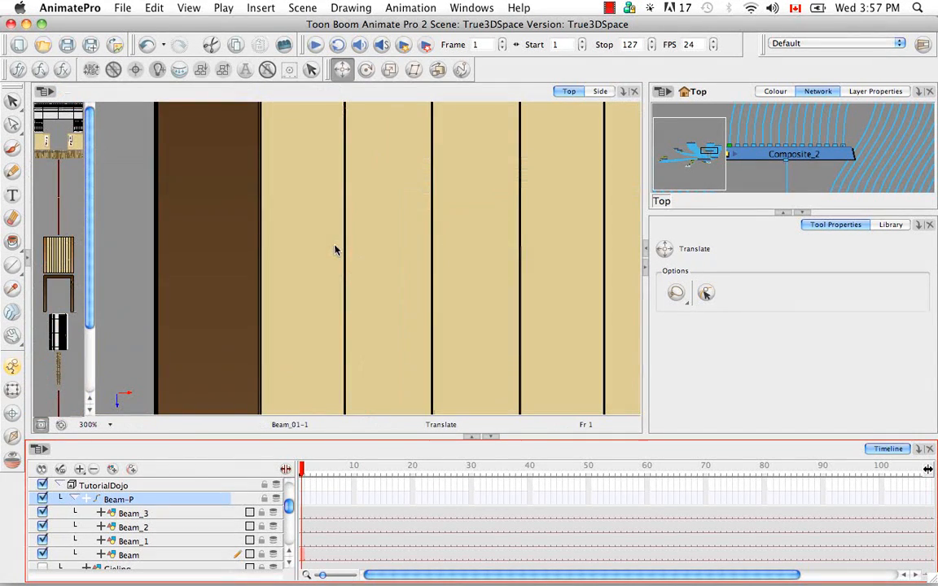
key(space)
drag(346, 244, 314, 389)
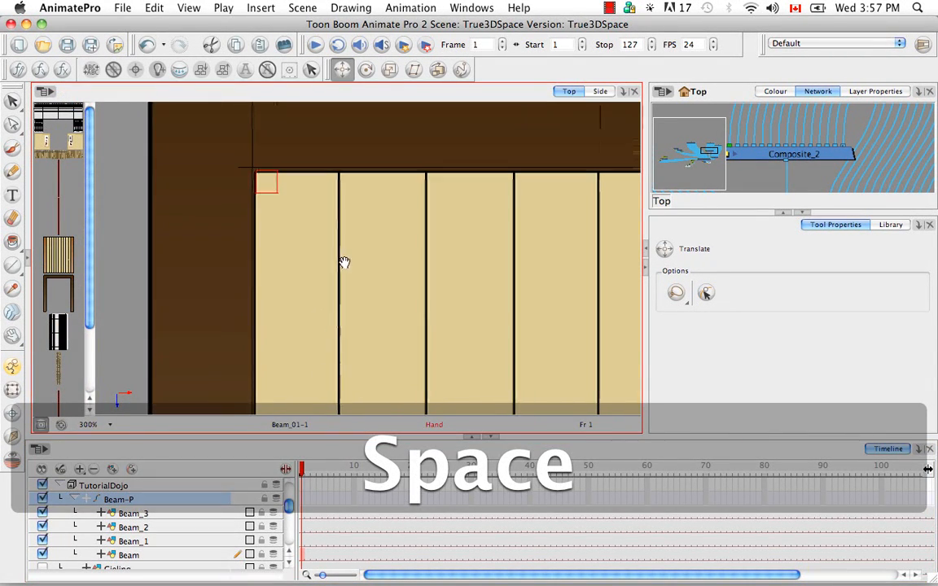
key(super)
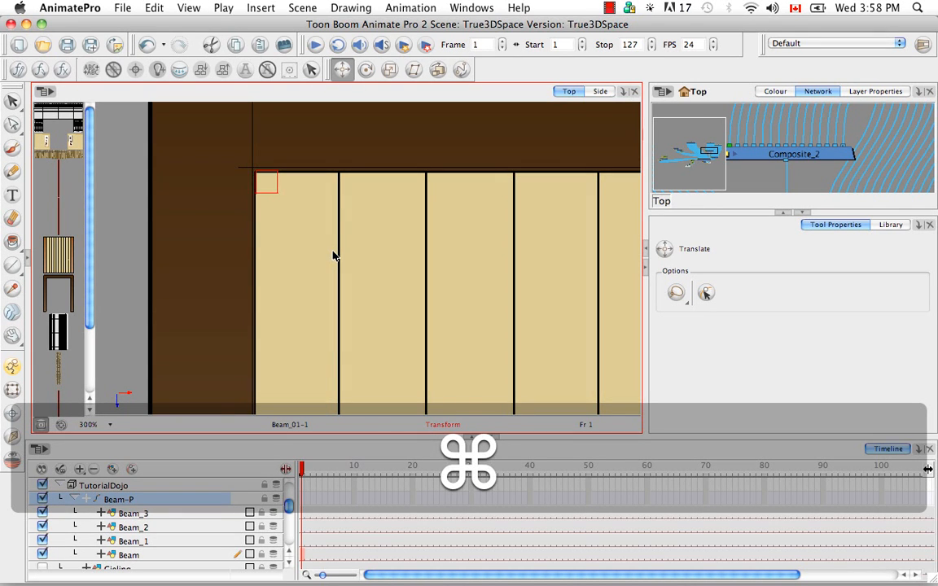
key(super+minus)
key(super+minus)
key(super+equal)
key(super+equal)
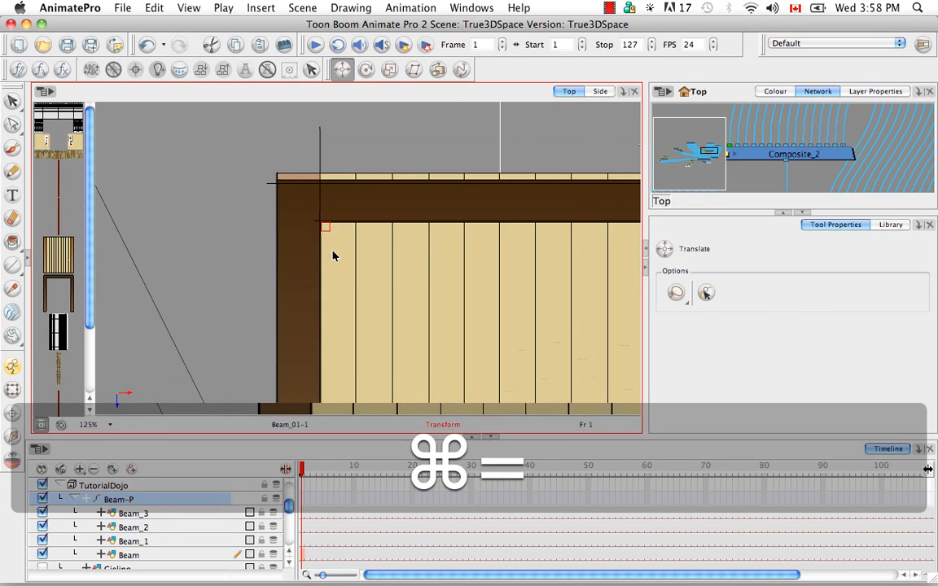
key(super+equal)
key(space)
drag(287, 240, 327, 338)
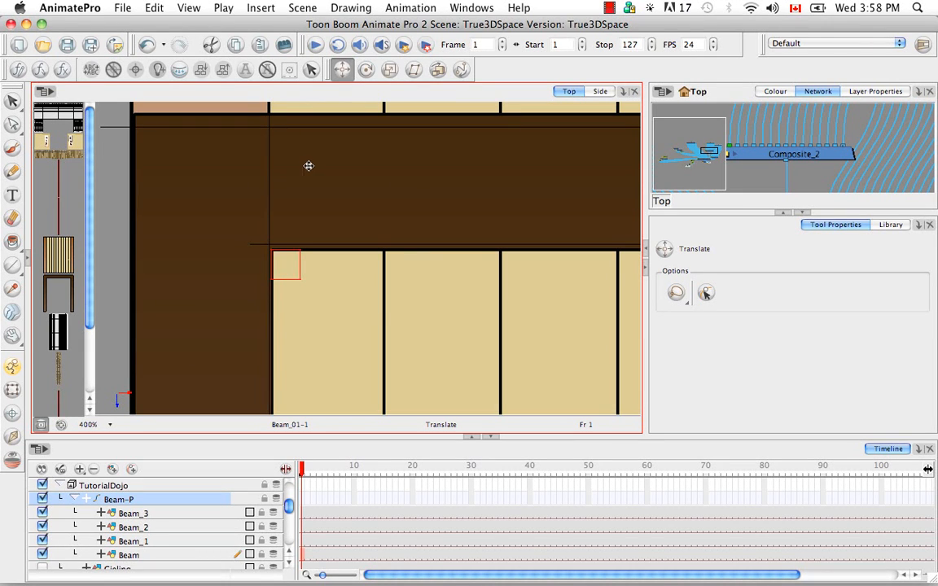
click(27, 262)
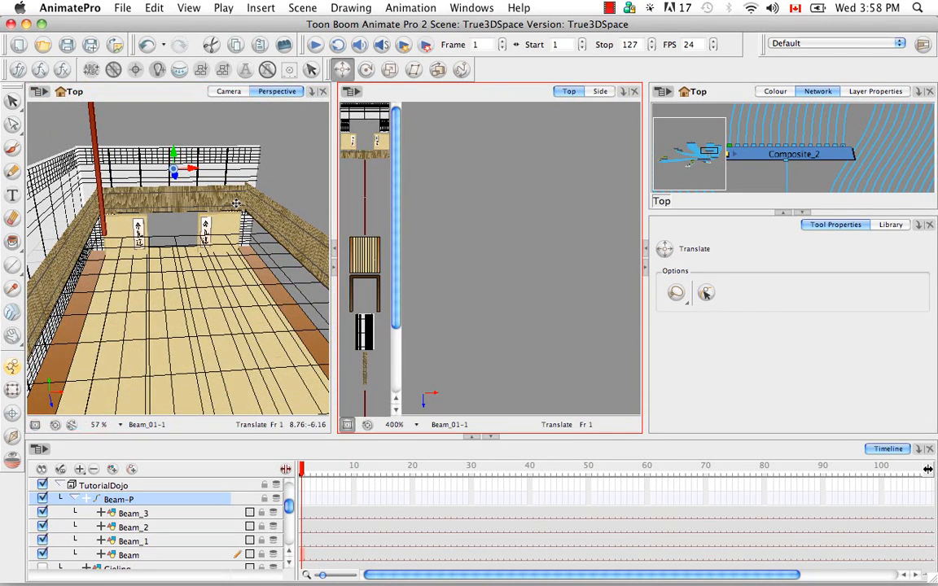
Step: Lower the Beam-P peg along the Y axis in the side view until the beam's base reaches the bottom of the wall
click(599, 92)
key(super+minus)
key(super+minus)
key(super+minus)
key(super+minus)
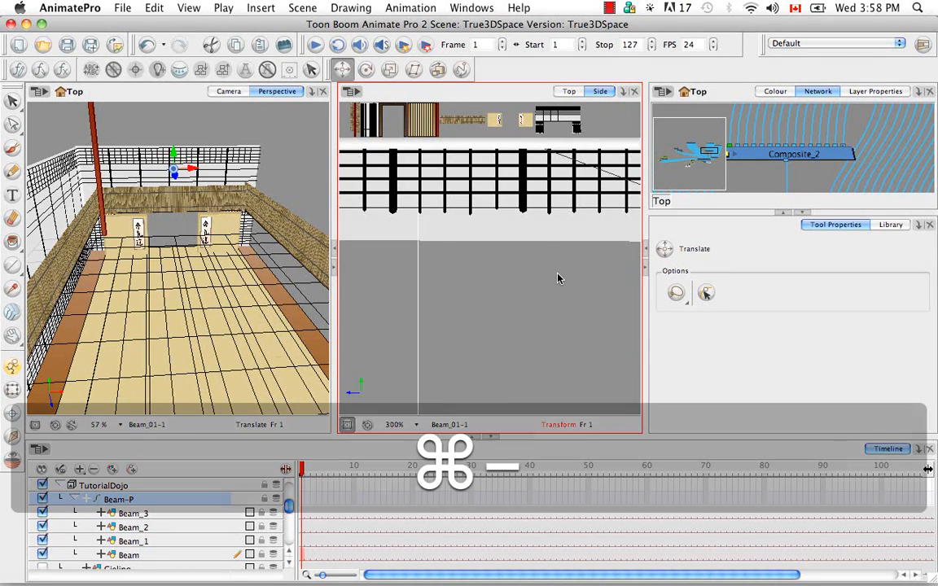
key(space)
drag(576, 266, 491, 343)
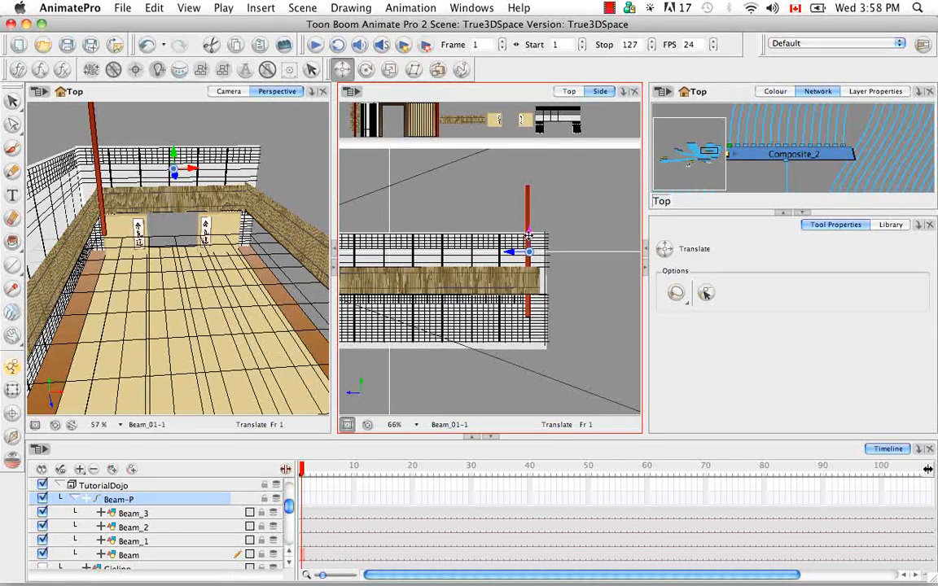
drag(529, 234, 534, 266)
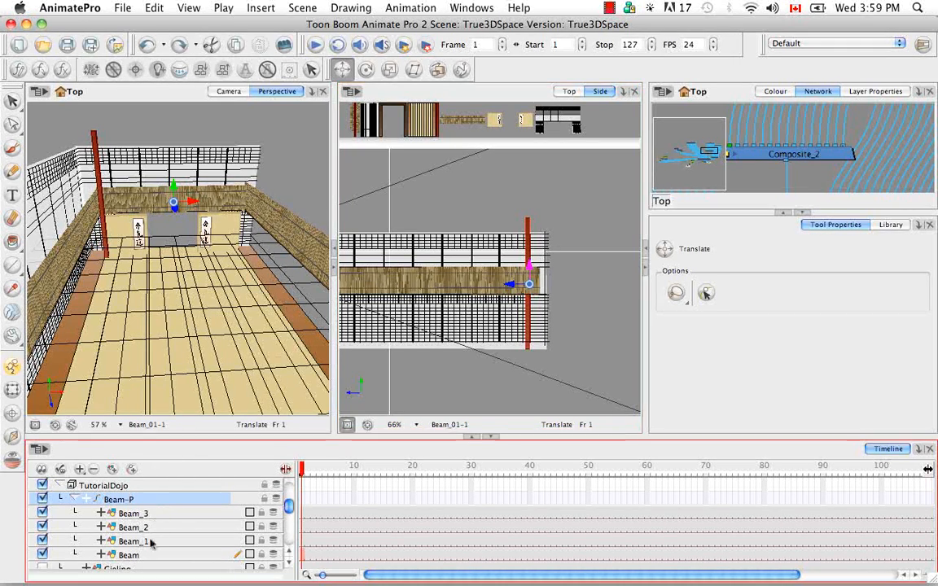
Step: Duplicate the collapsed Beam-P peg with its layers and move the copy along the X axis to the opposite back corner
click(78, 498)
right_click(146, 500)
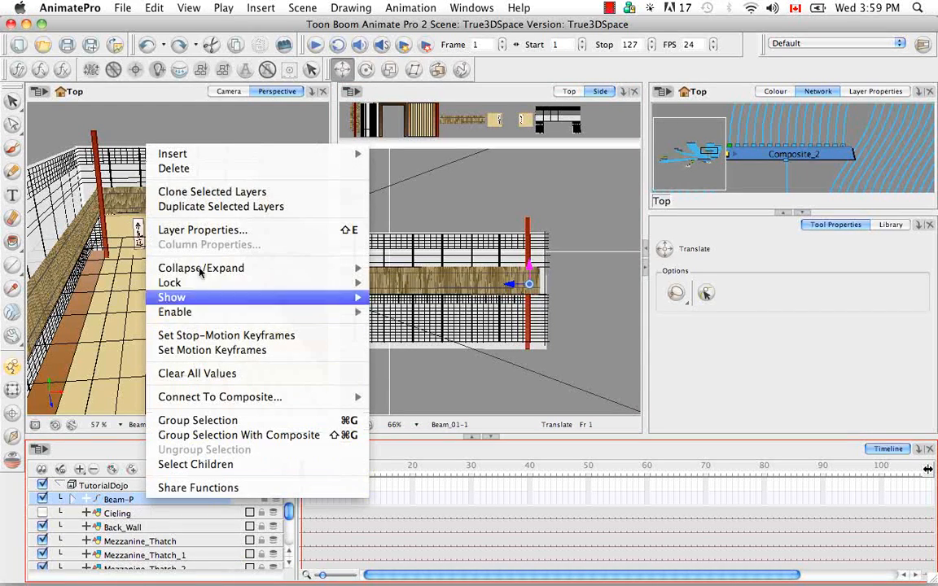
click(200, 209)
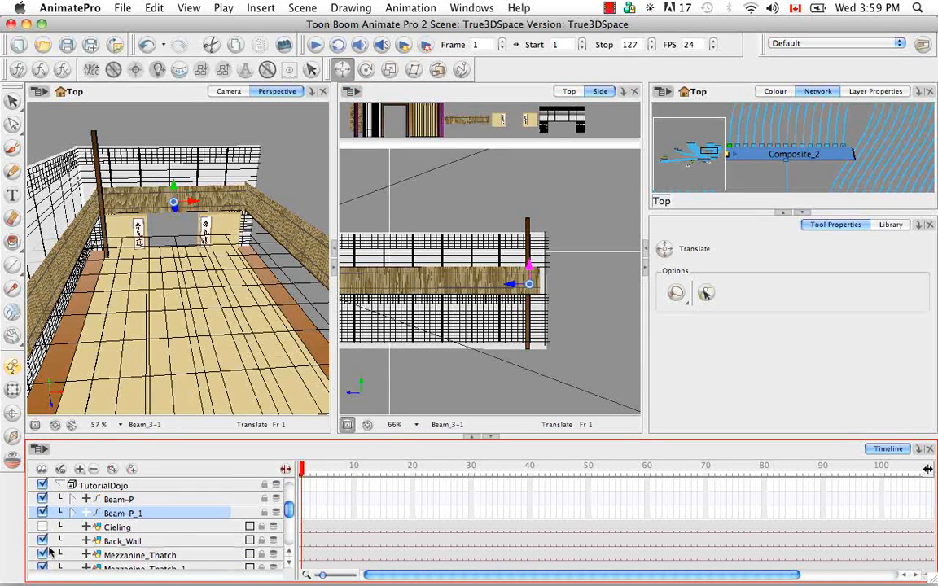
click(75, 513)
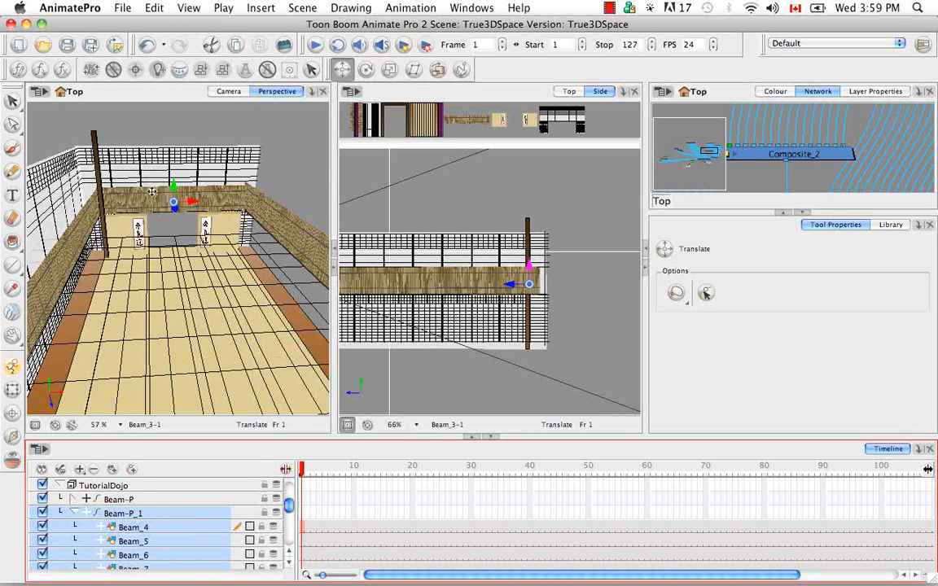
drag(195, 204, 261, 197)
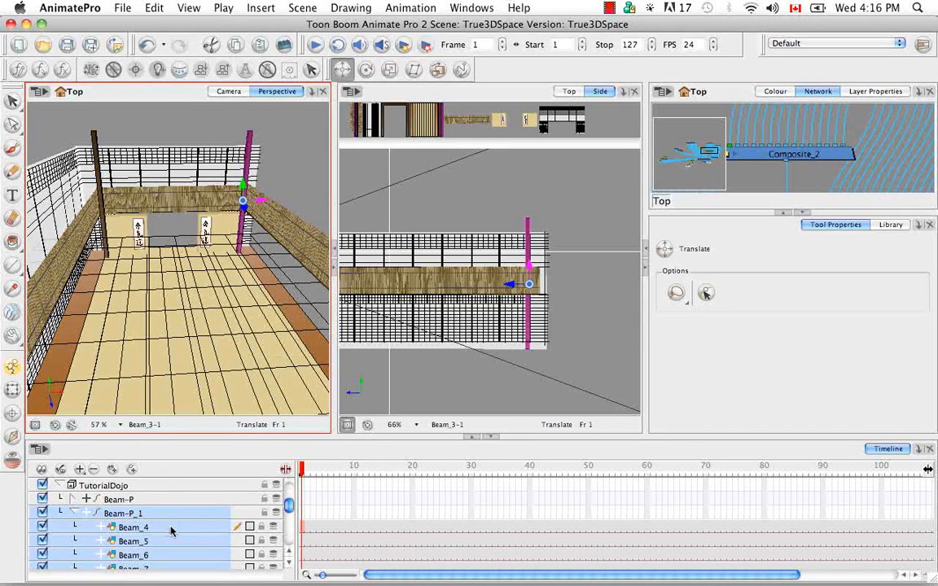
Step: Duplicate the Beam_4 and Beam_5 layers under the Beam-P_1 peg
click(172, 529)
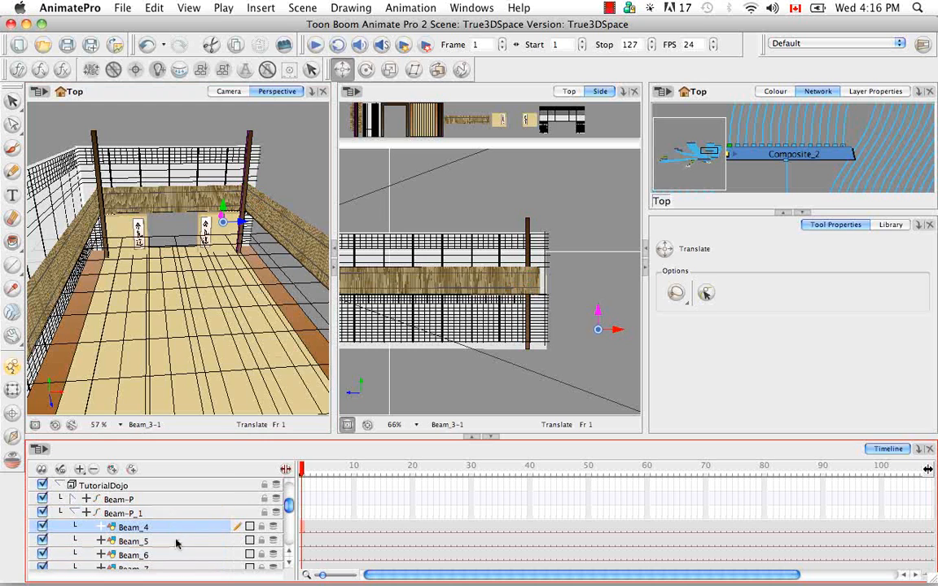
mouse_move(290, 502)
mouse_down()
mouse_move(293, 513)
mouse_move(285, 493)
mouse_up()
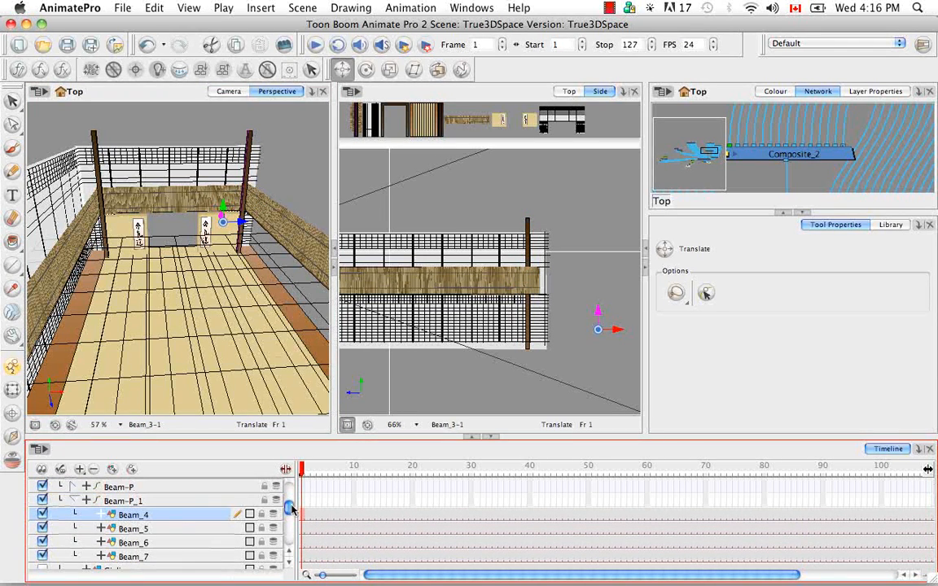
right_click(184, 518)
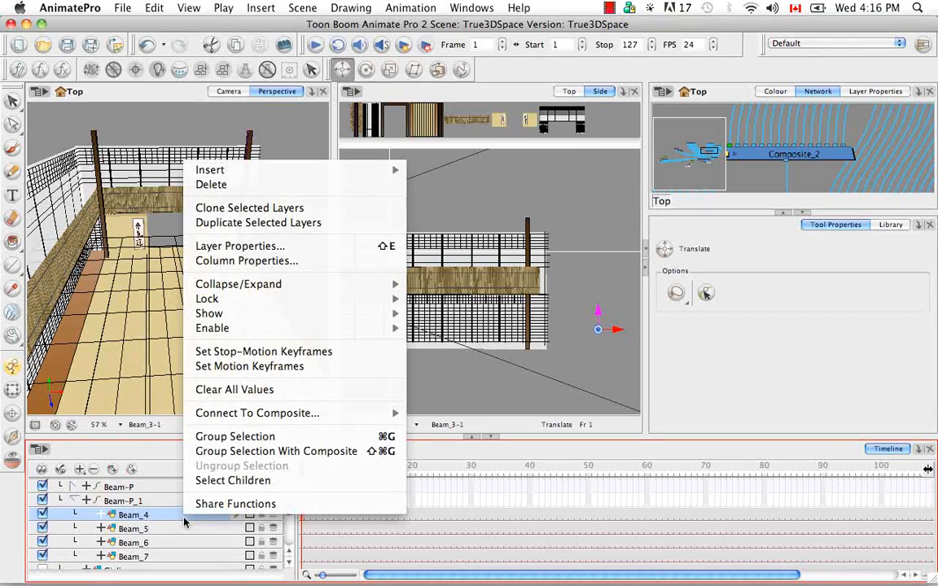
click(216, 221)
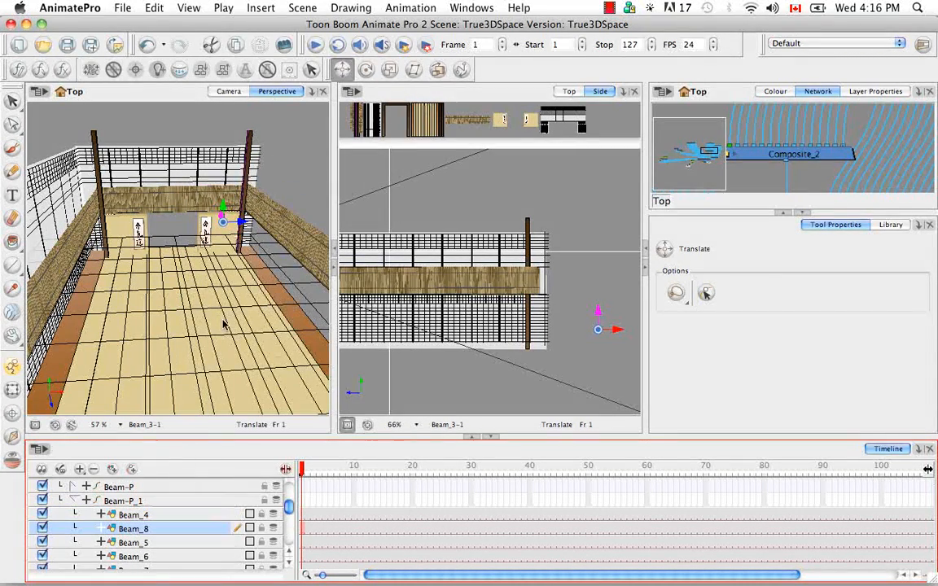
click(161, 542)
right_click(161, 542)
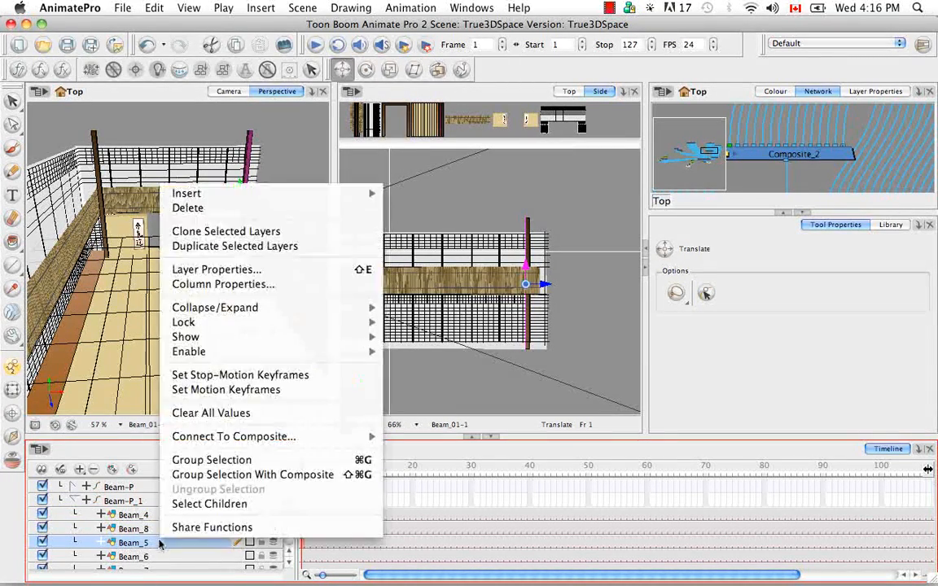
click(234, 245)
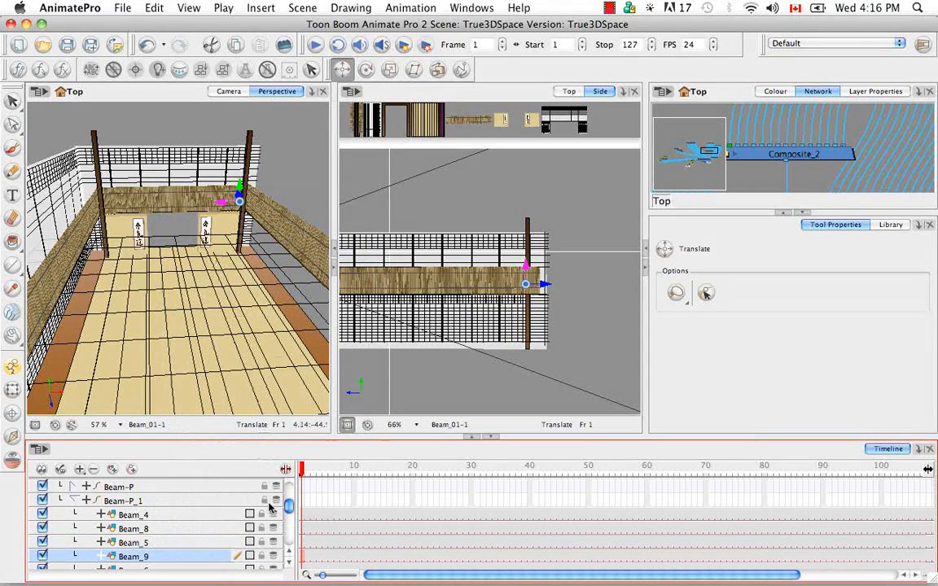
Step: Duplicate the Beam_6 and Beam_7 layers under the Beam-P_1 peg and return to the top of its layer list
drag(290, 507, 291, 519)
click(187, 525)
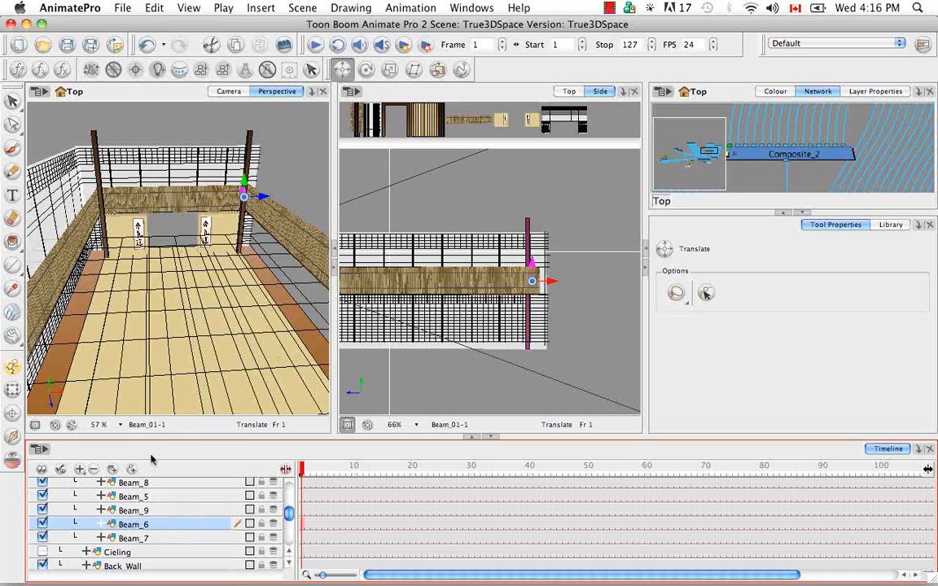
right_click(169, 531)
click(236, 236)
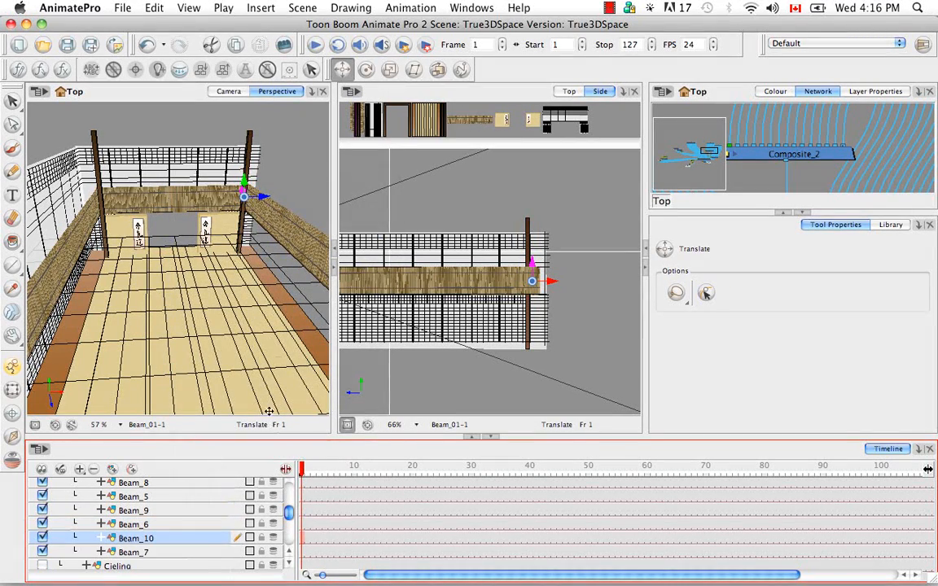
click(189, 552)
right_click(177, 554)
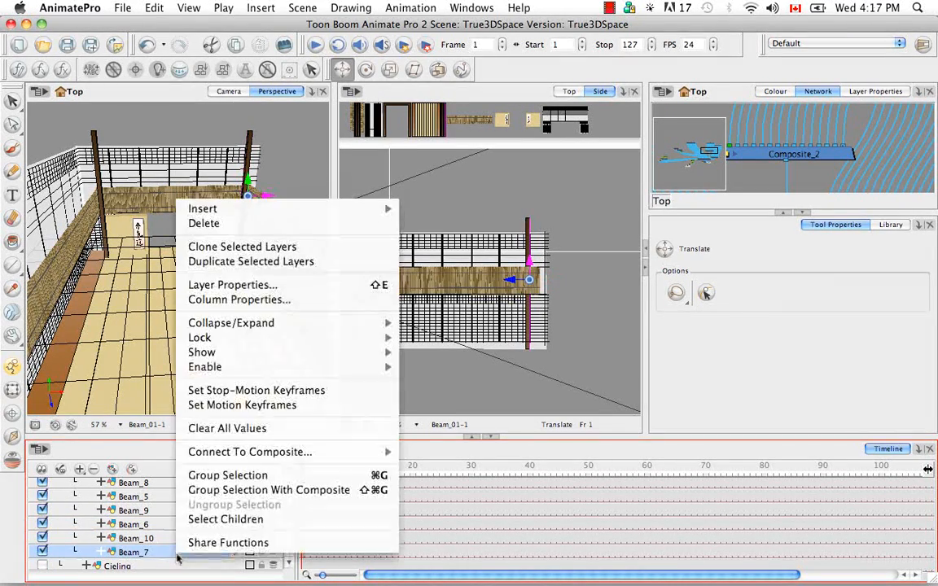
click(220, 261)
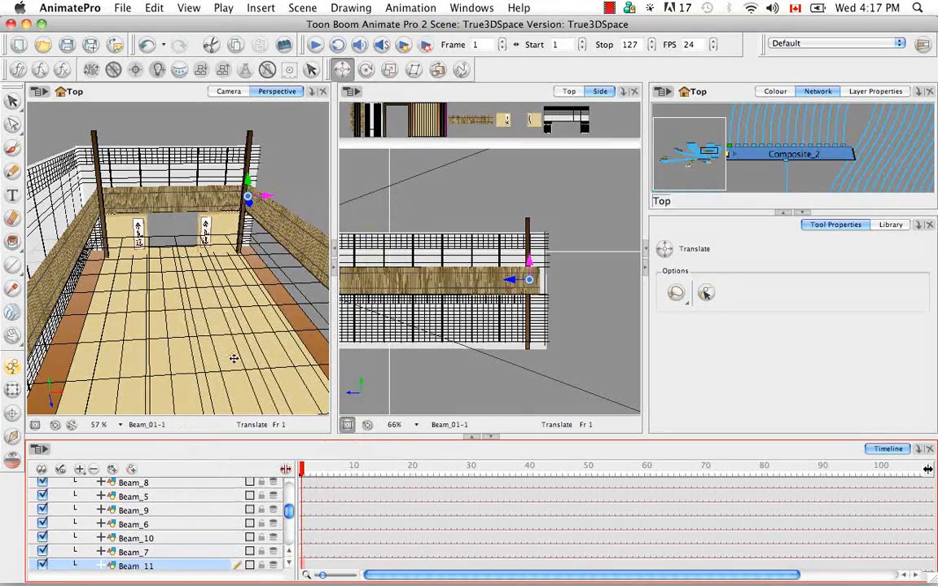
scroll(291, 509, up, 1)
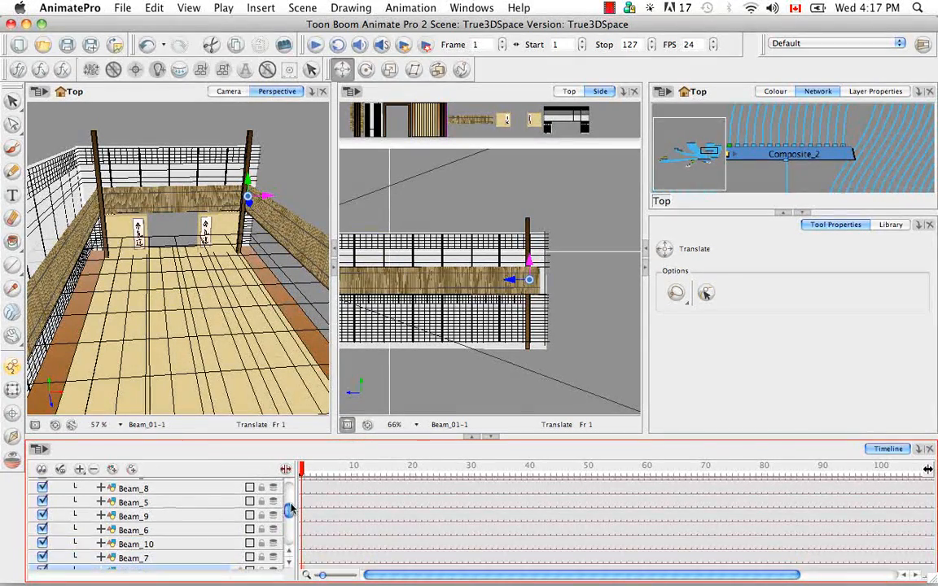
scroll(291, 509, up, 3)
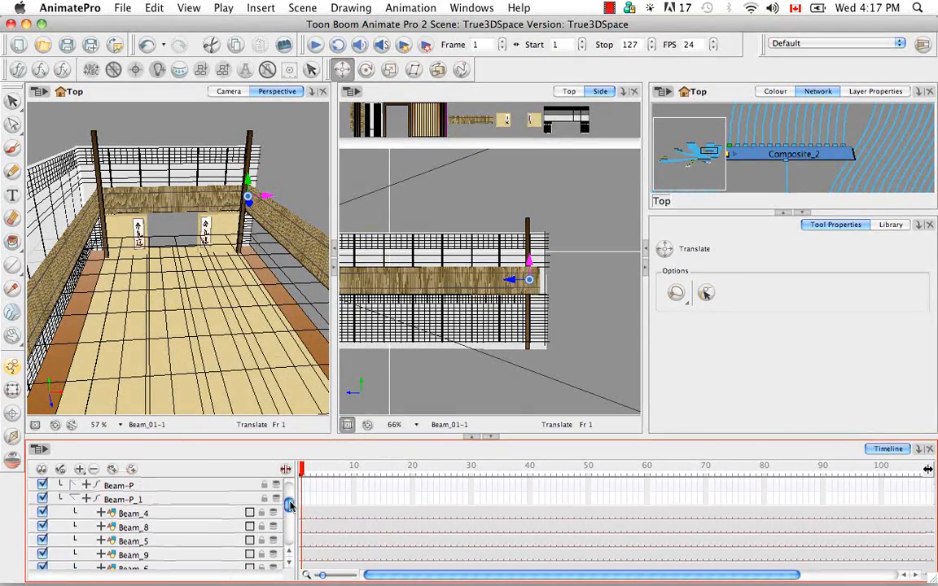
Step: Move the Beam_8 and Beam_9 layers out of the Beam-P_1 peg to directly under the TutorialDojo group, above Beam-P
click(161, 529)
scroll(159, 488, up, 3)
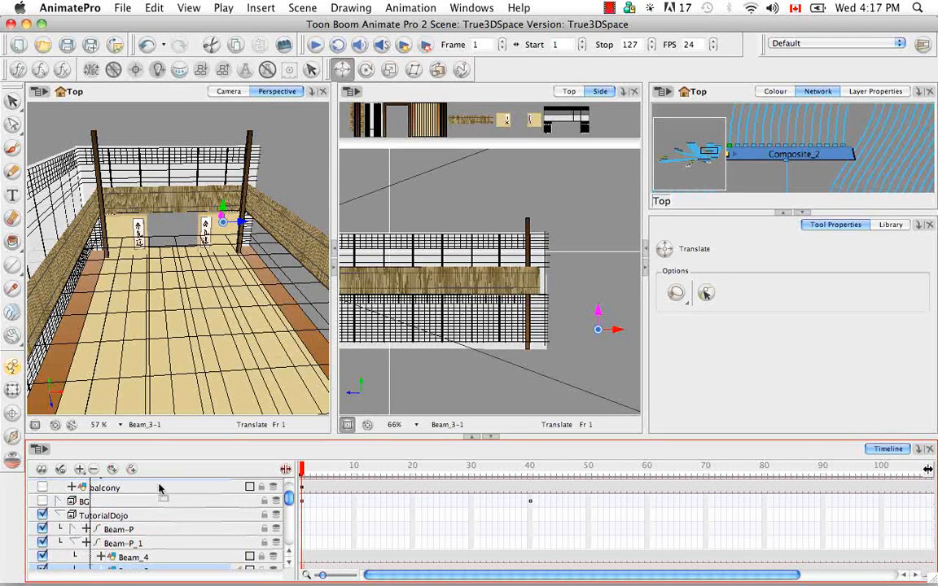
drag(158, 489, 162, 527)
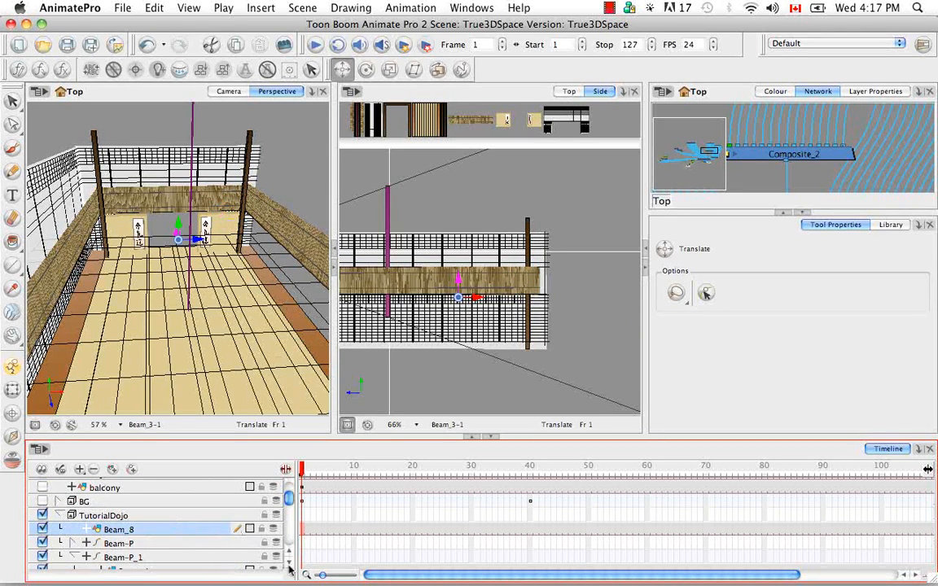
scroll(289, 562, down, 3)
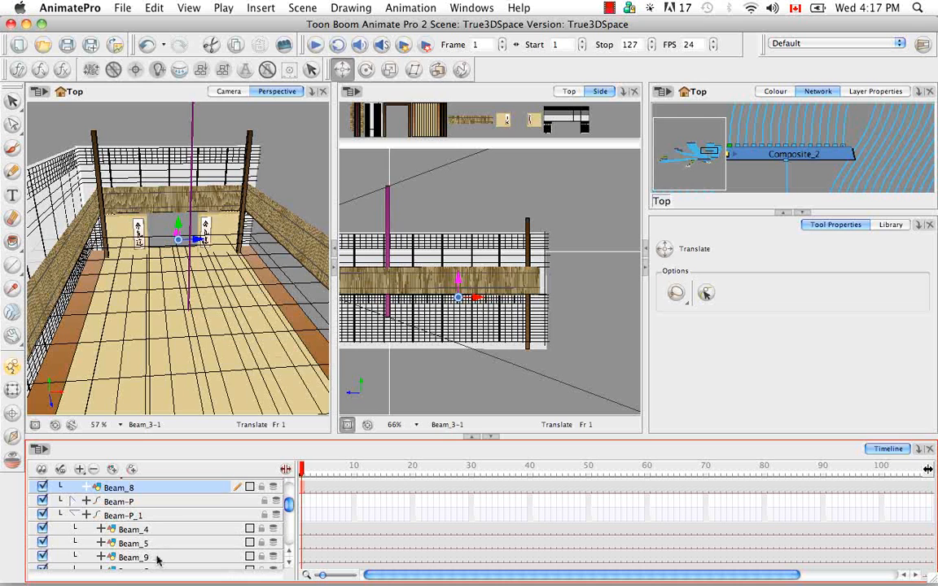
drag(159, 558, 140, 504)
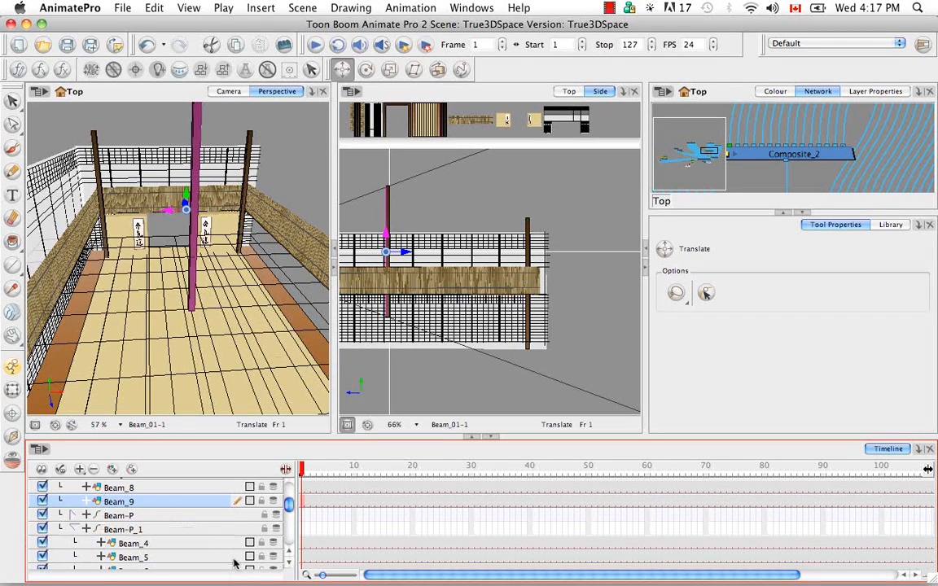
Step: Move the Beam_10 and Beam_11 layers out of the Beam-P_1 peg and place them below Beam_9 in the TutorialDojo group
click(289, 561)
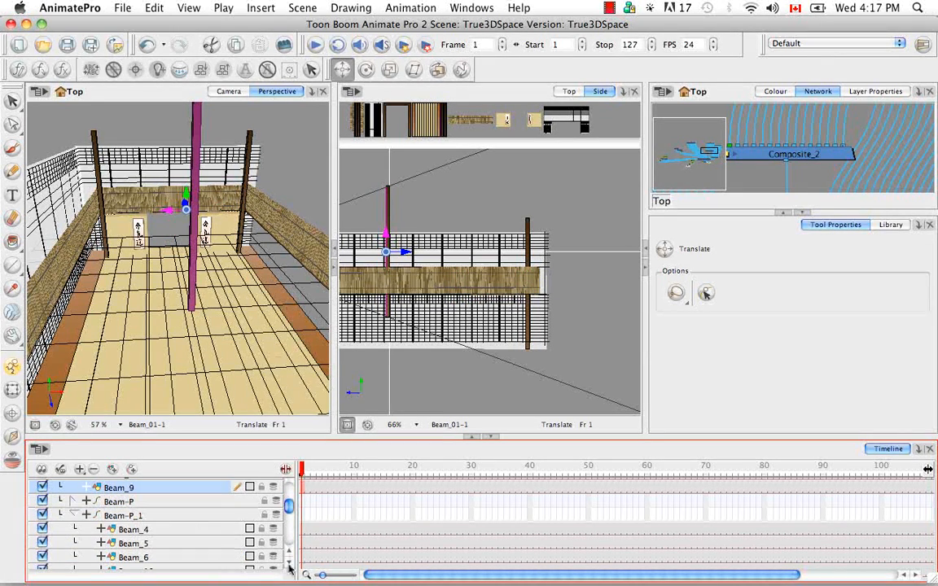
click(289, 562)
drag(156, 557, 158, 486)
click(289, 562)
click(289, 562)
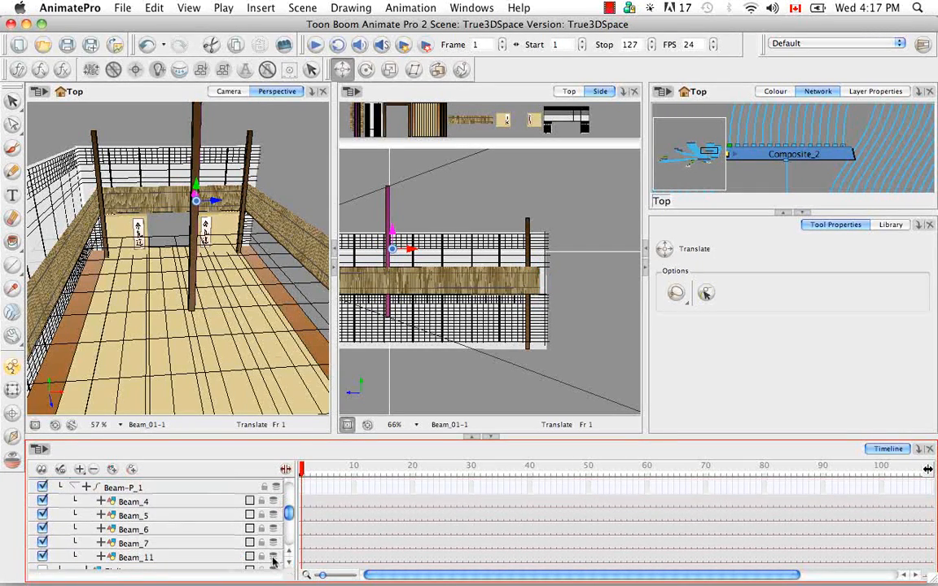
drag(185, 559, 176, 491)
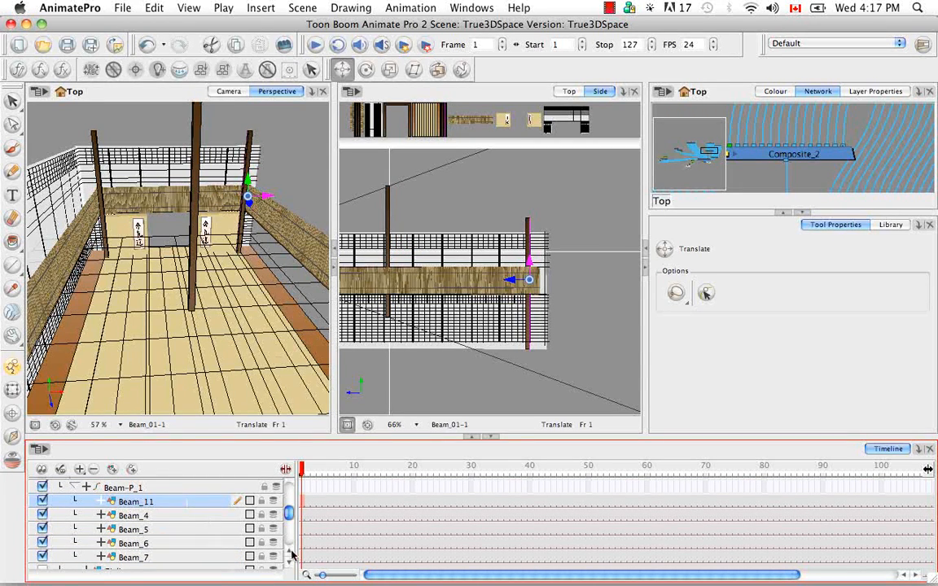
scroll(170, 545, up, 4)
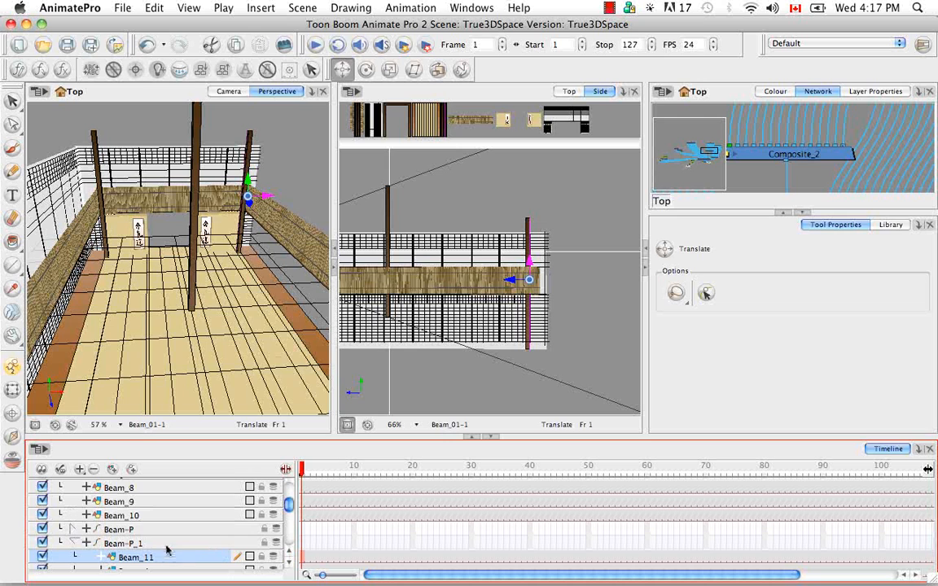
drag(167, 551, 167, 527)
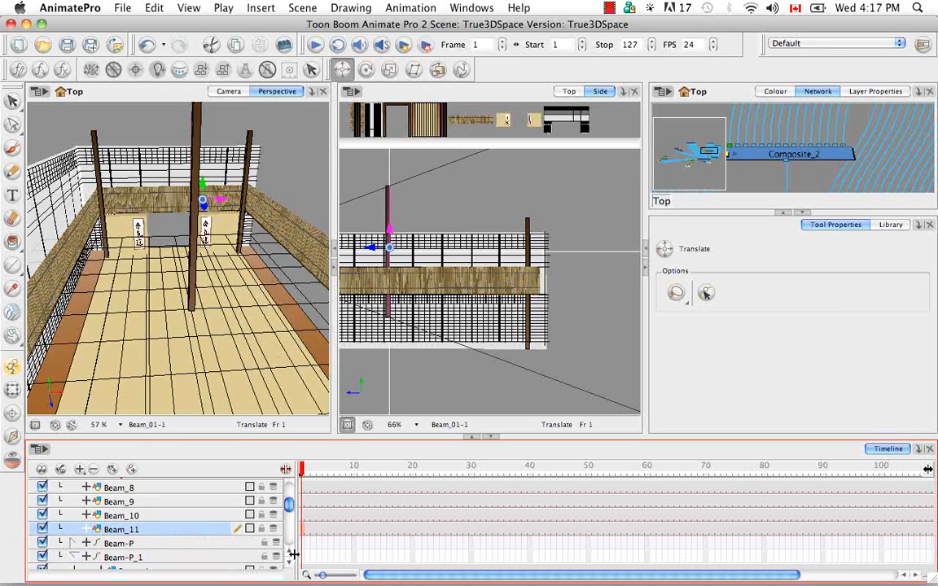
Step: Create a symbol named Beam01 from the layers Beam_8, Beam_9, Beam_10 and Beam_11
click(289, 552)
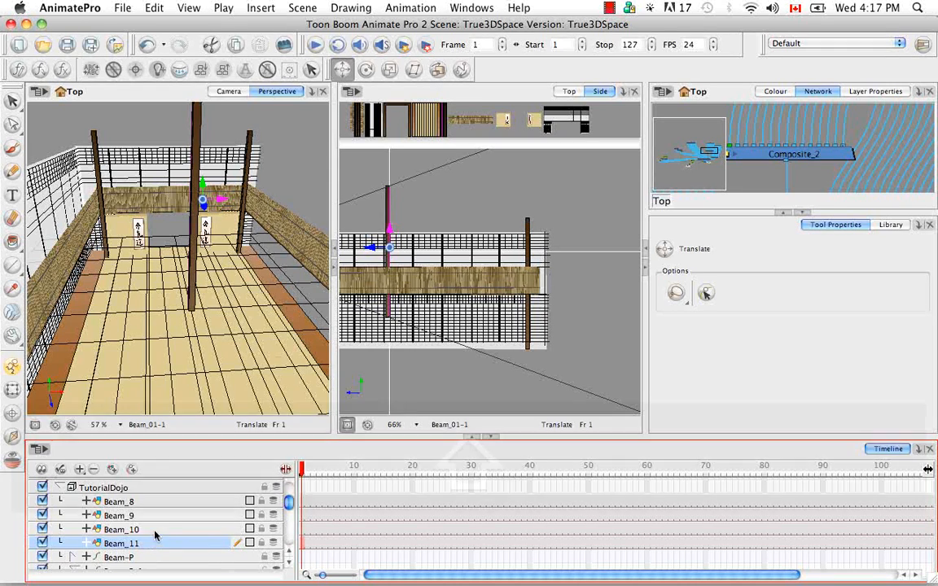
shift+click(149, 501)
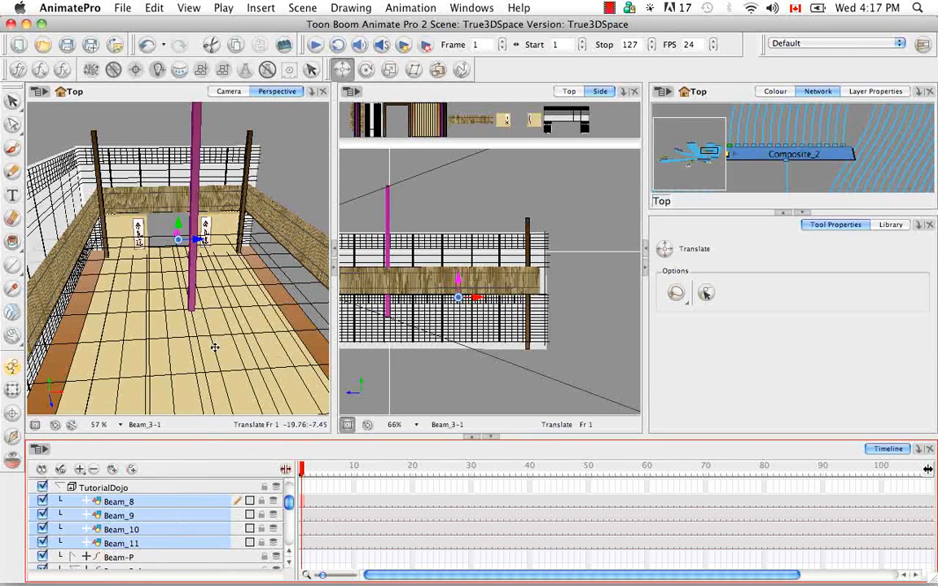
click(156, 8)
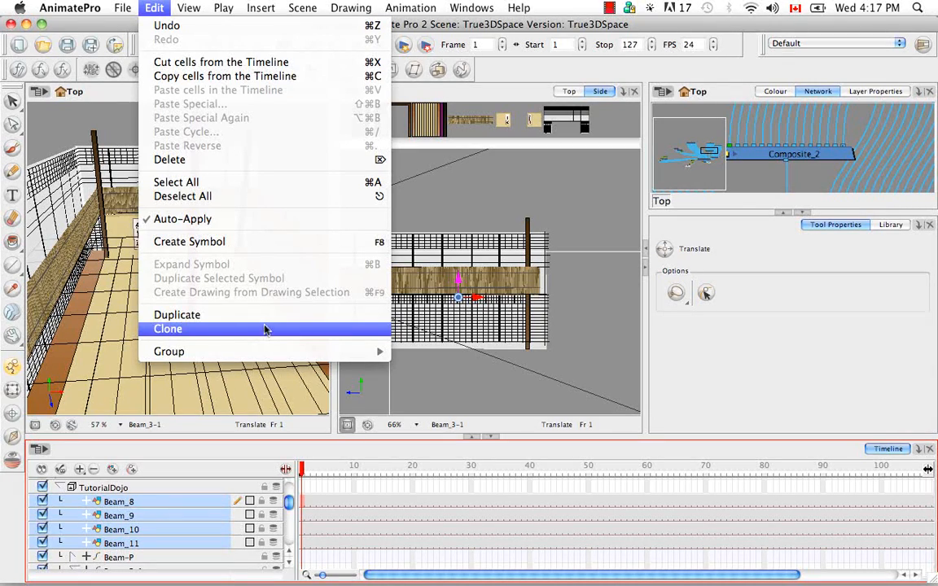
click(268, 243)
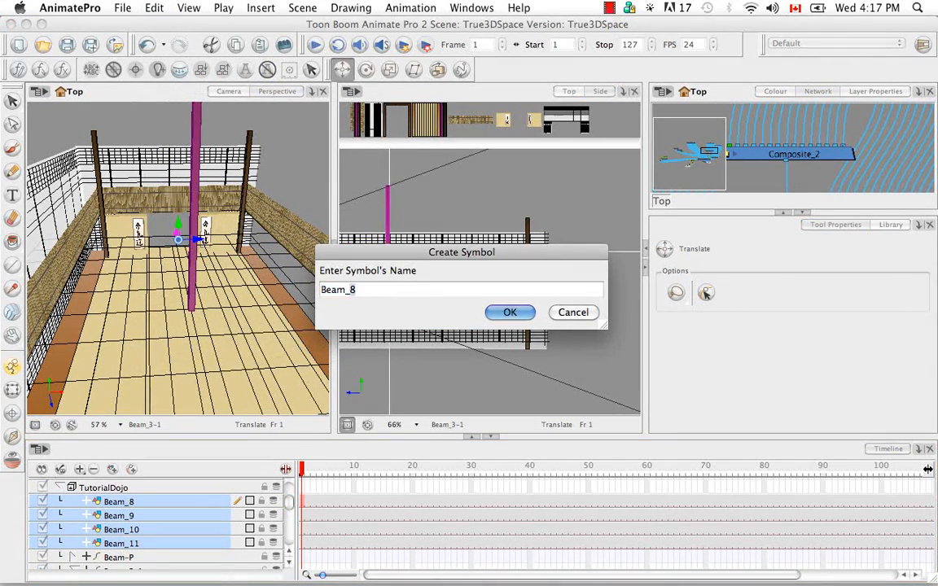
key(BackSpace)
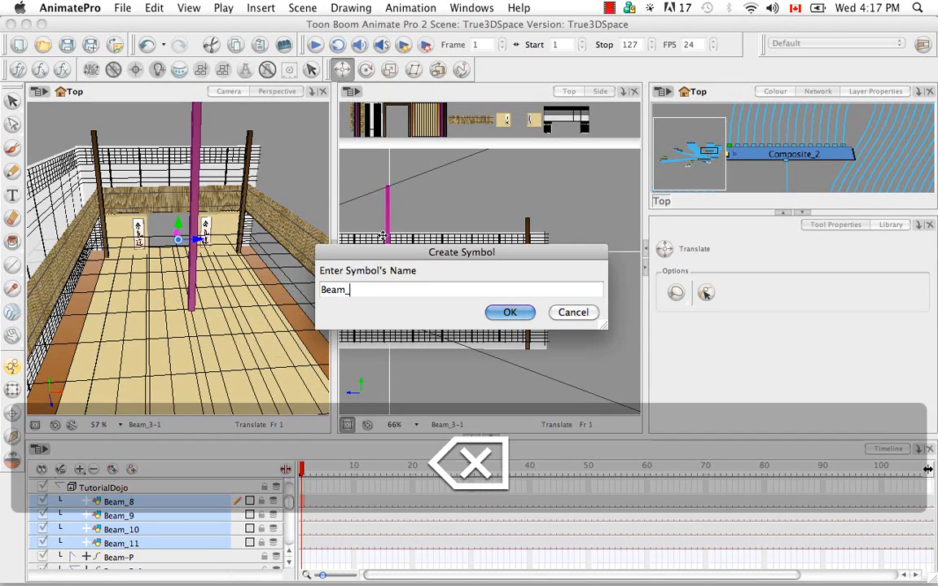
key(BackSpace)
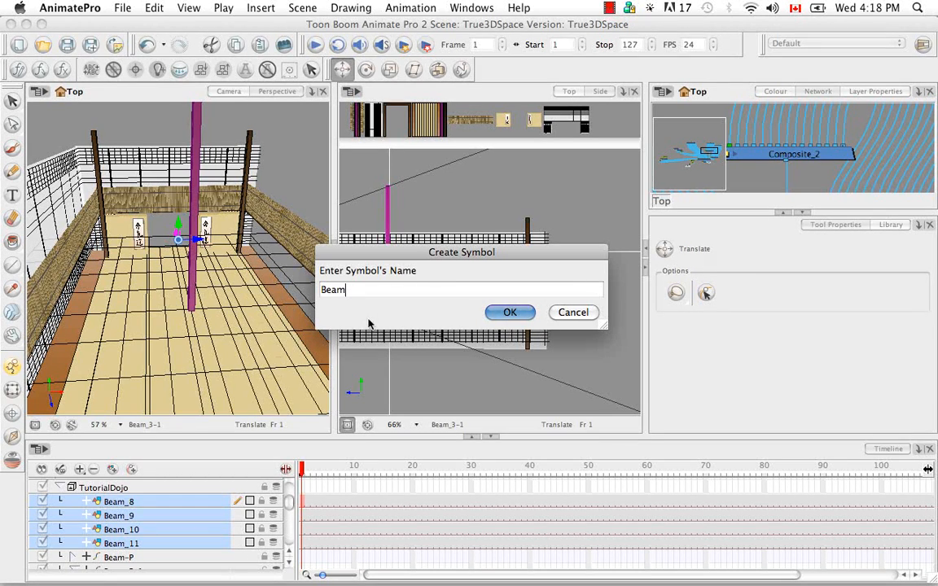
text(01)
click(506, 312)
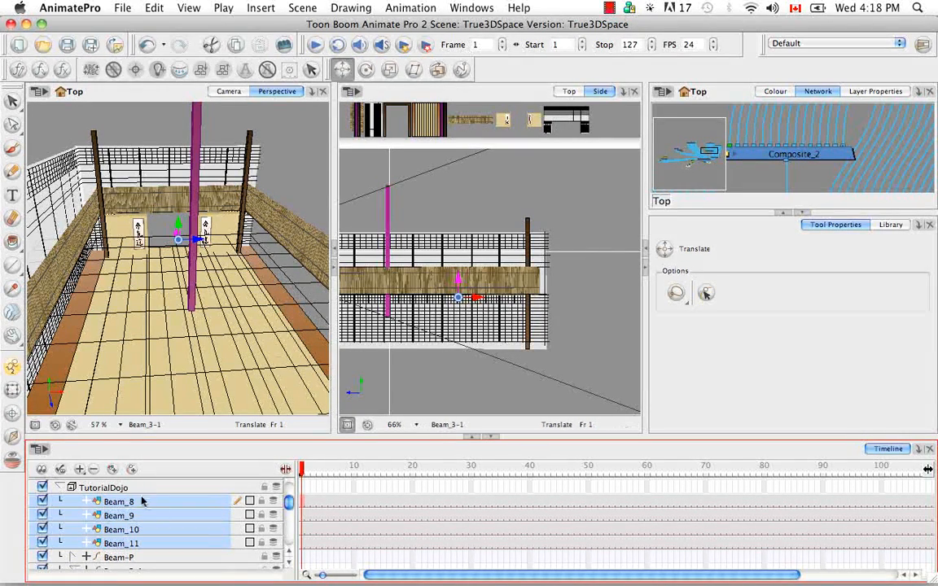
Step: Delete the four loose beam layers and place the Beam01 symbol from the library at the top of the TutorialDojo group
click(94, 472)
click(566, 324)
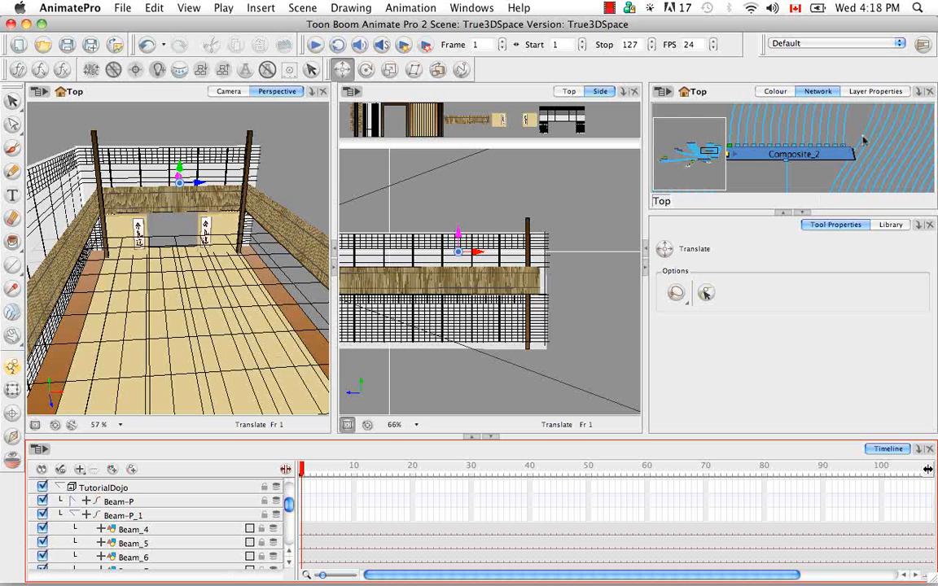
click(888, 225)
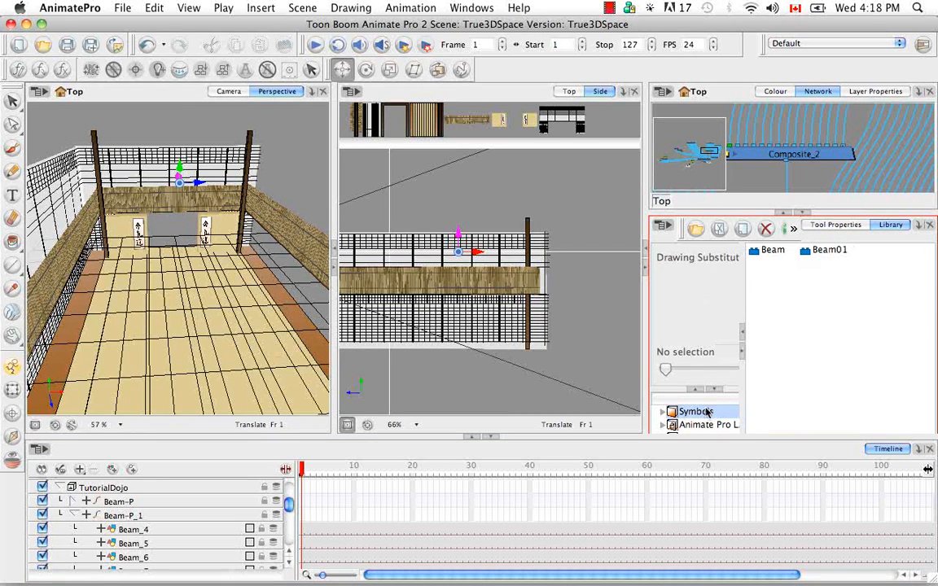
click(784, 211)
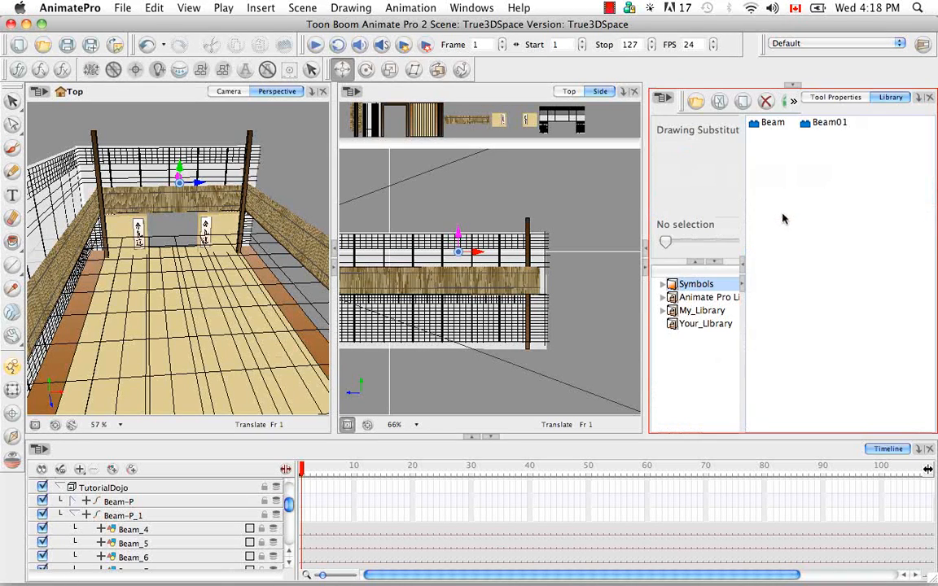
click(826, 124)
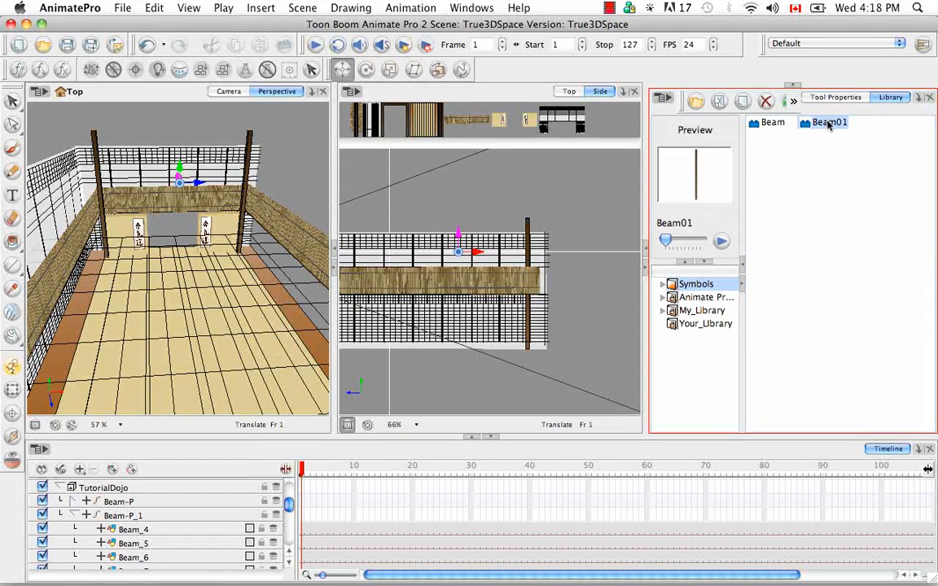
drag(827, 124, 184, 498)
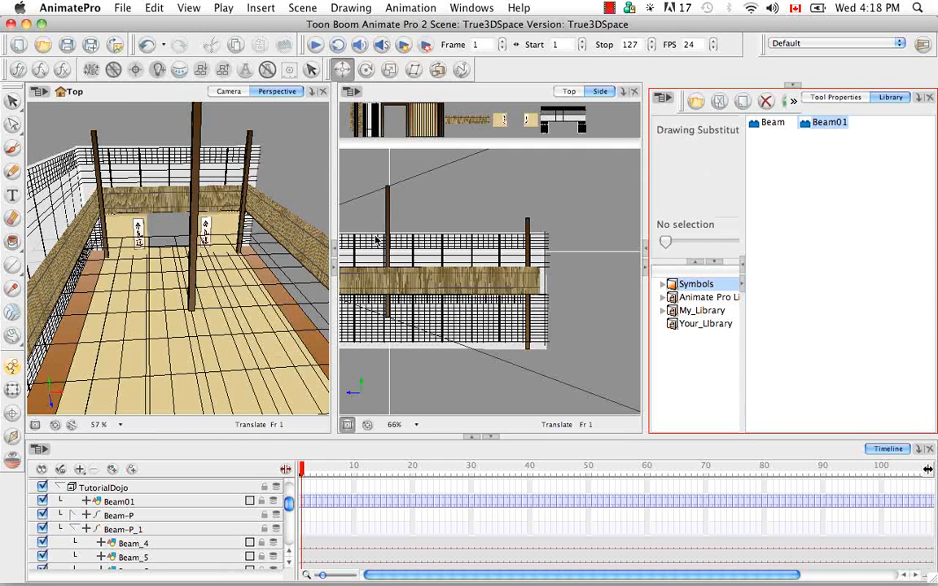
Step: Align Beam01 with the back corner beams in the side view and shift it along X to about a third of the back wall's width
click(122, 501)
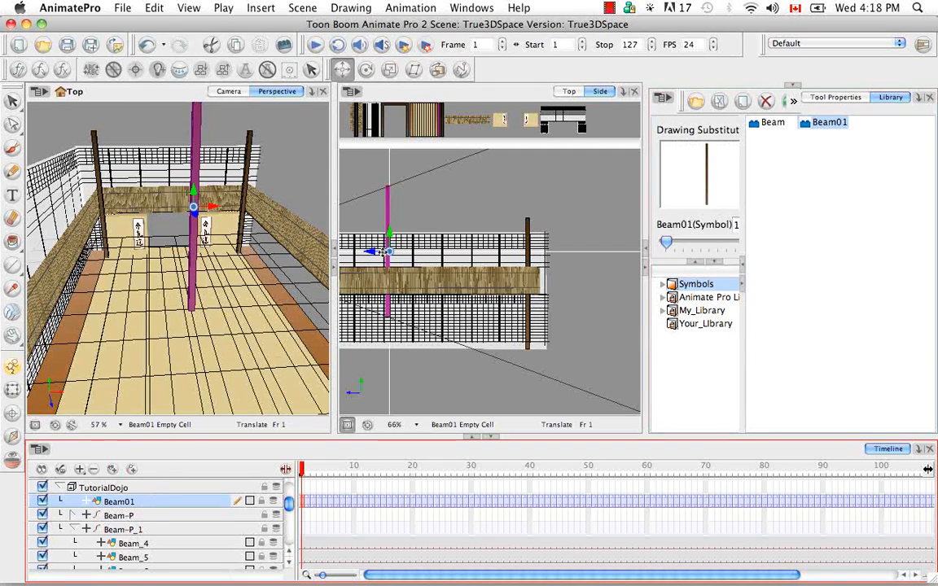
drag(390, 234, 510, 286)
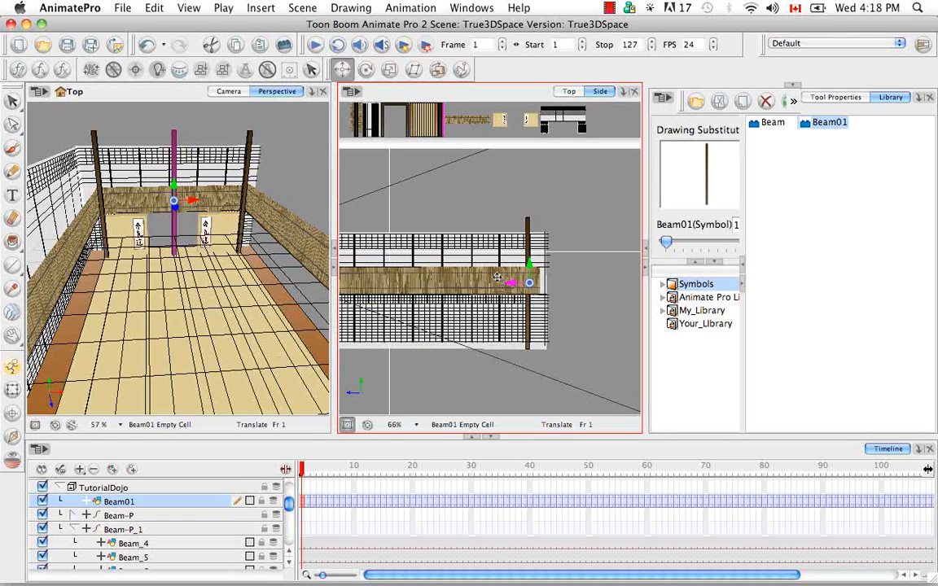
click(568, 91)
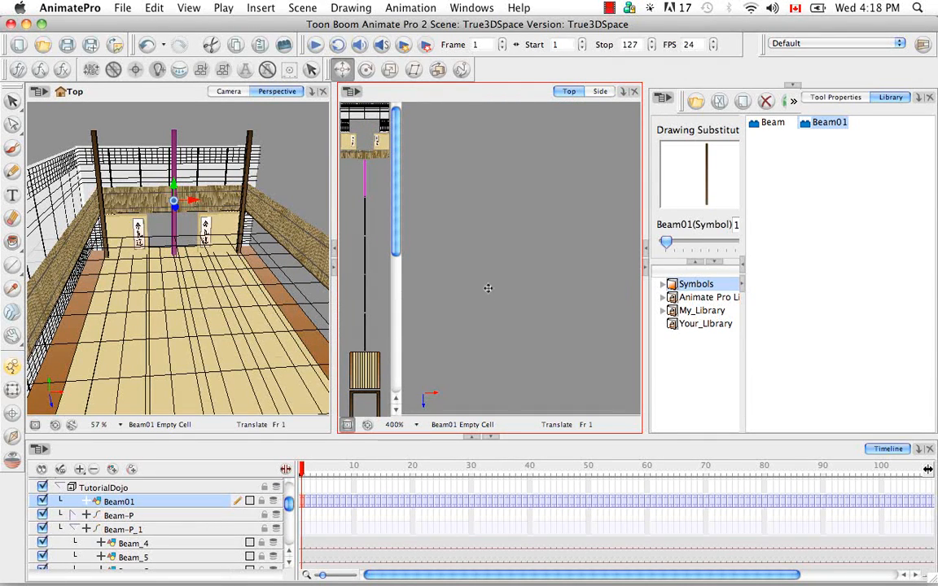
key(shift+m)
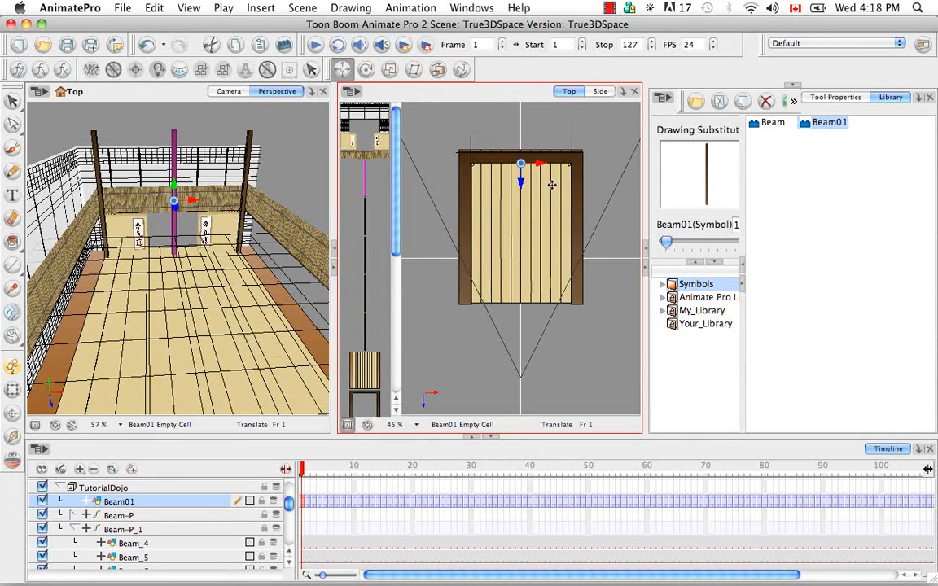
key(space)
drag(551, 185, 521, 236)
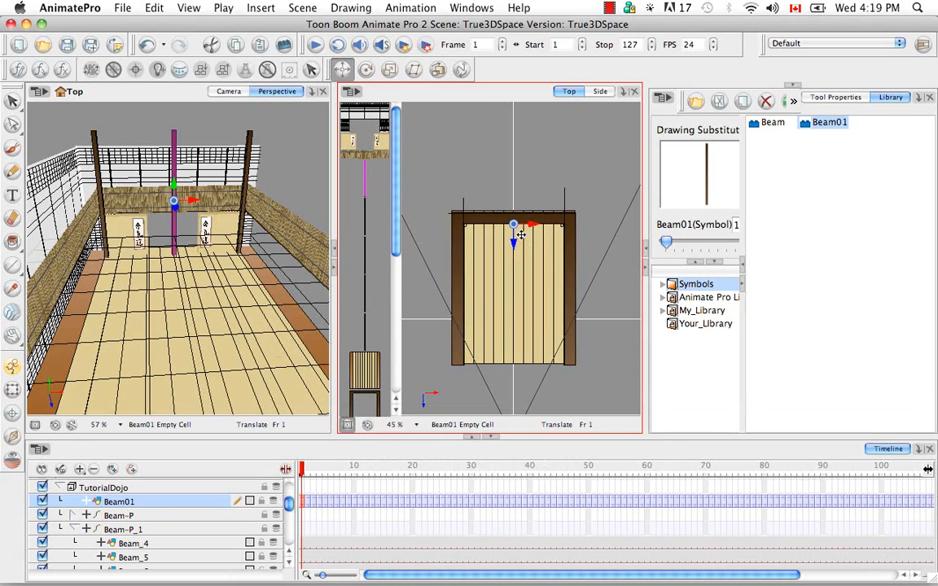
key(super+equal)
key(super+equal)
key(super+equal)
key(space)
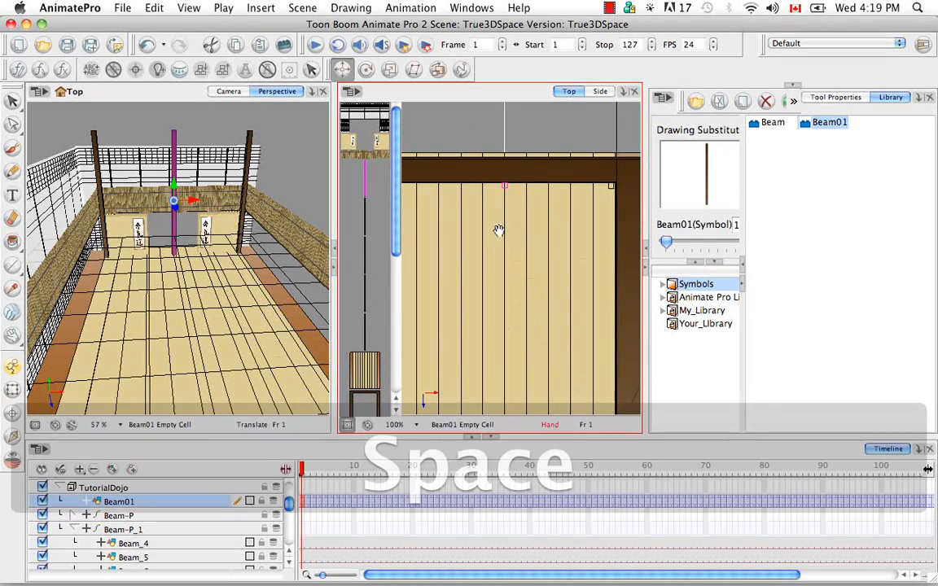
drag(498, 230, 522, 338)
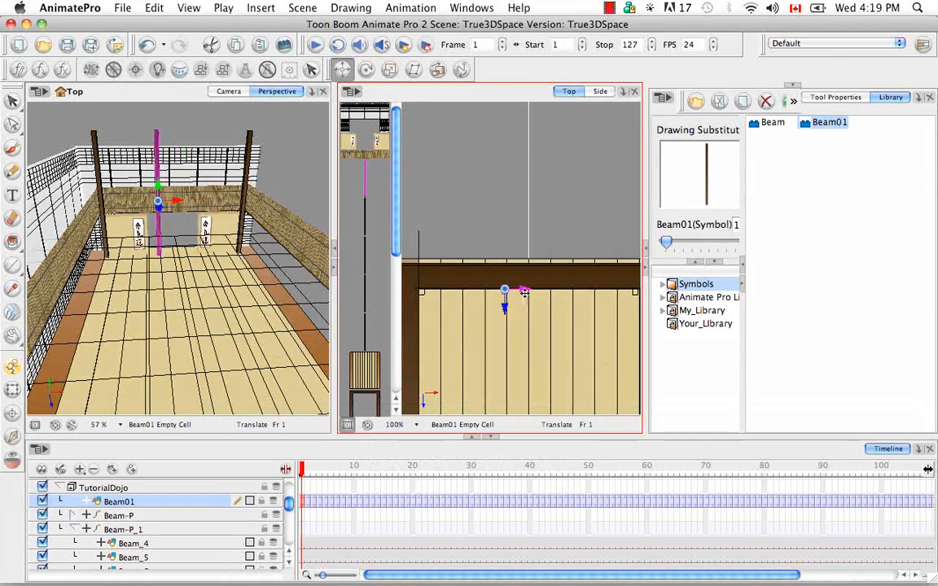
drag(523, 292, 509, 293)
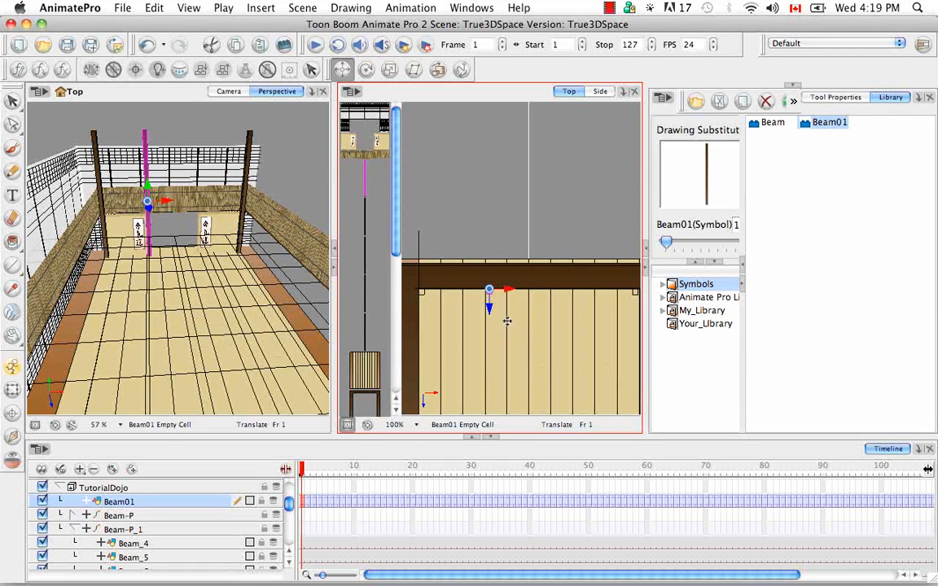
Step: Add a second instance of the Beam01 symbol above the first in the TutorialDojo group and rename its layer Beam02
click(826, 123)
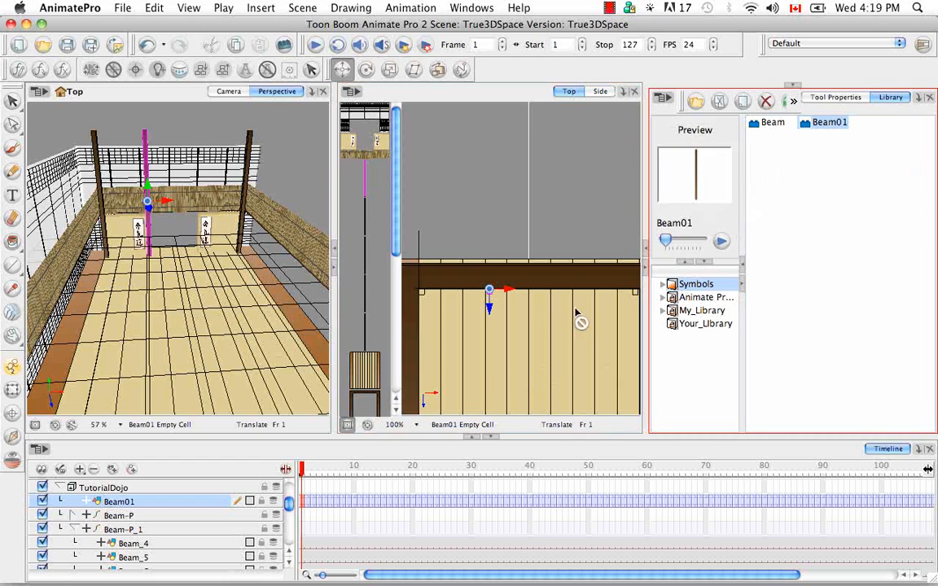
drag(195, 498, 214, 491)
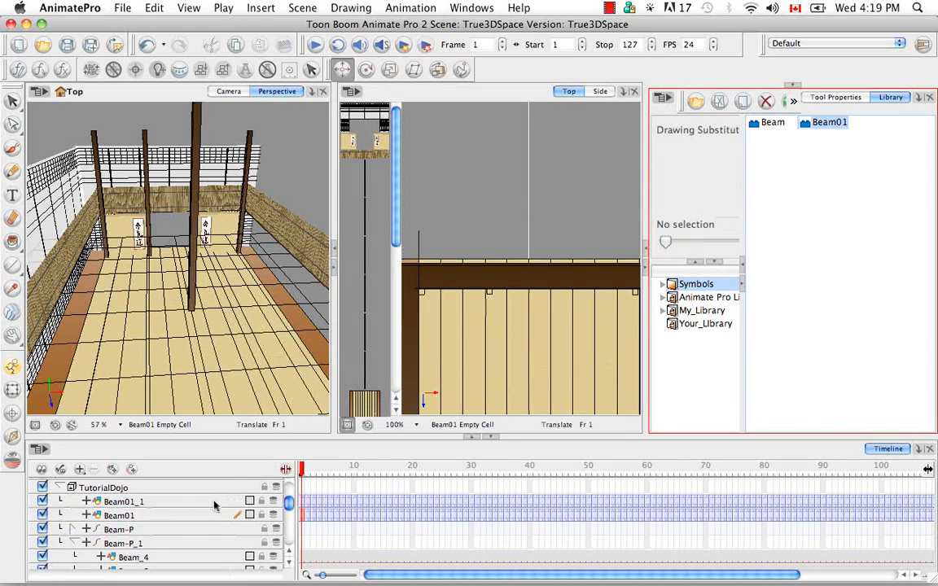
double_click(139, 506)
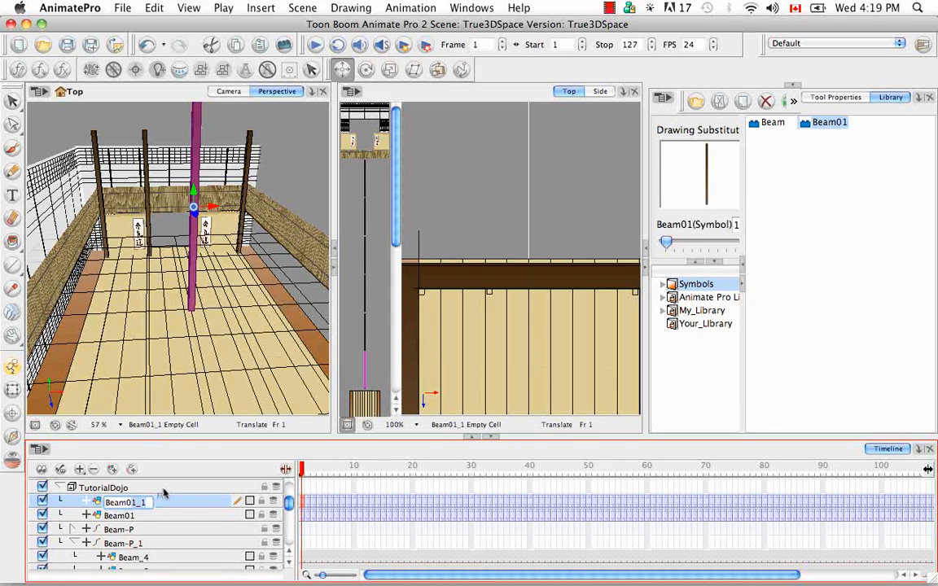
key(BackSpace)
key(BackSpace)
key(BackSpace)
text(2)
click(166, 518)
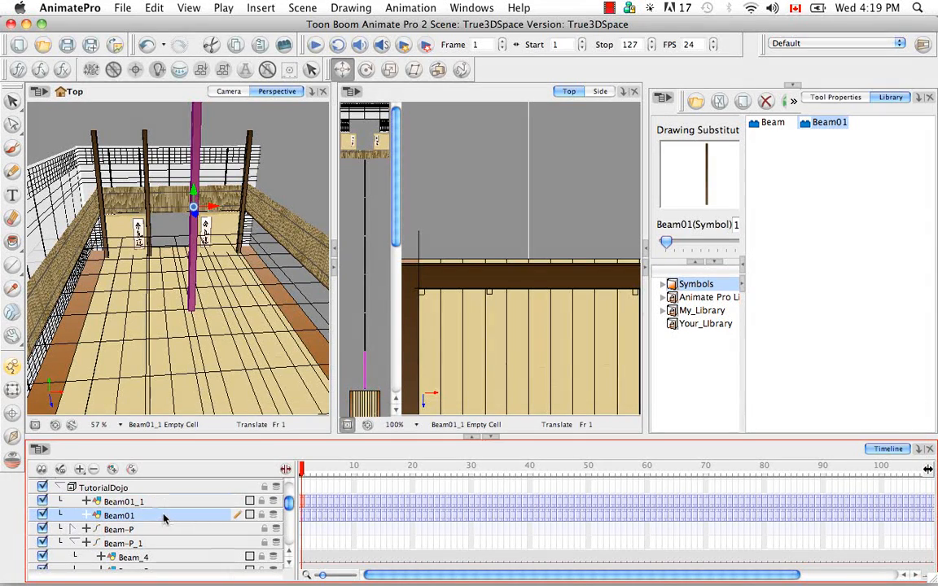
Step: Align Beam02 with the back corner beams in the side view and shift it along X to about two-thirds of the back wall's width
click(166, 505)
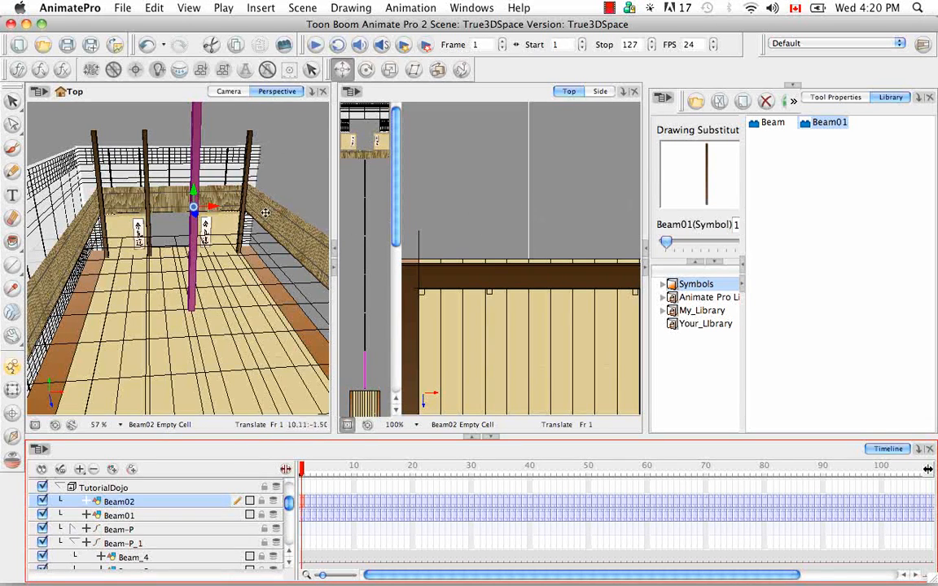
click(569, 91)
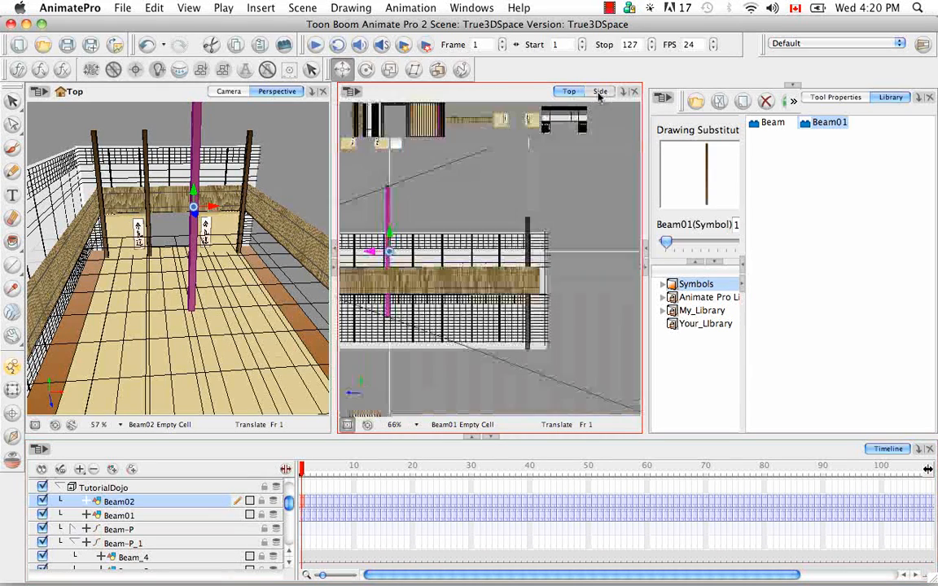
click(599, 91)
drag(389, 234, 512, 282)
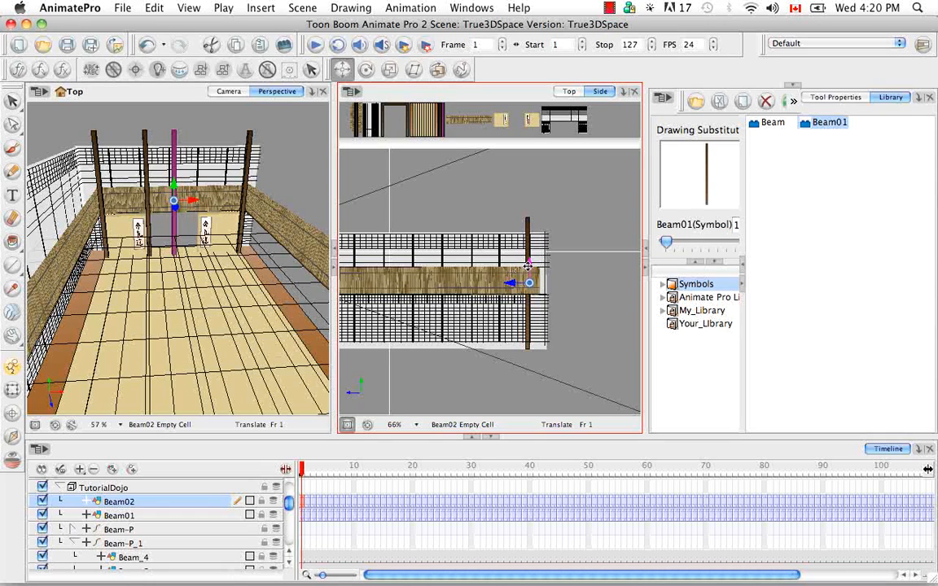
drag(528, 266, 528, 267)
click(569, 92)
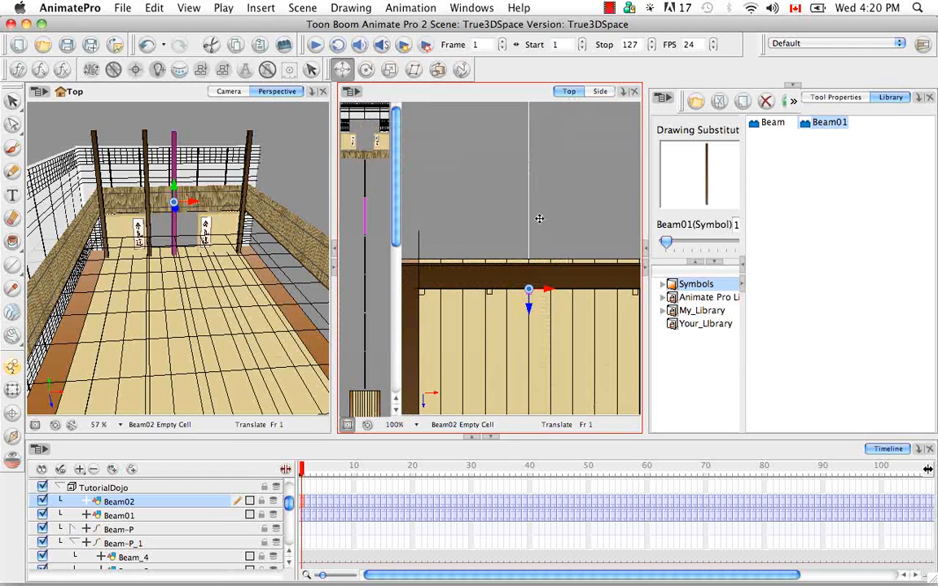
drag(548, 289, 573, 288)
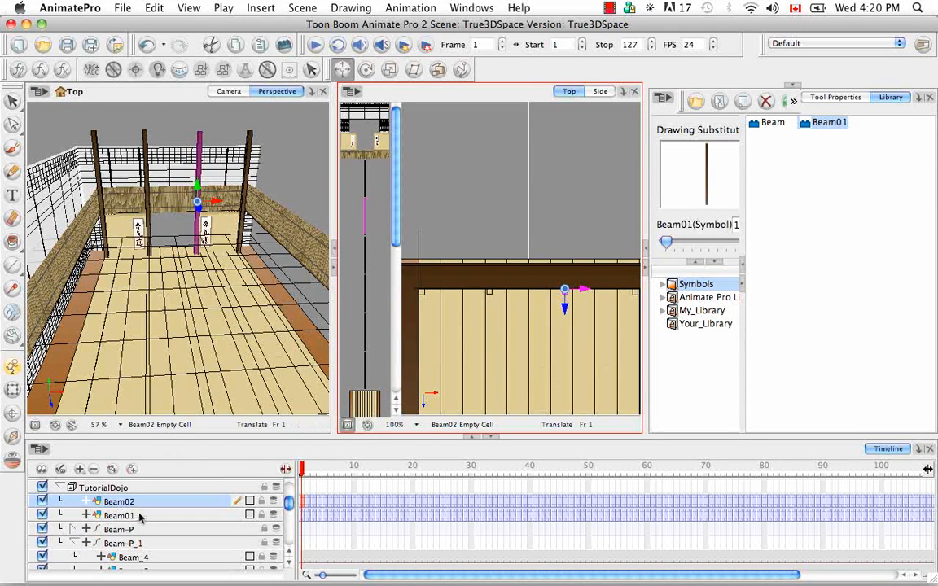
Step: Add a third instance of the Beam01 symbol from the library at the top of the TutorialDojo group
click(822, 124)
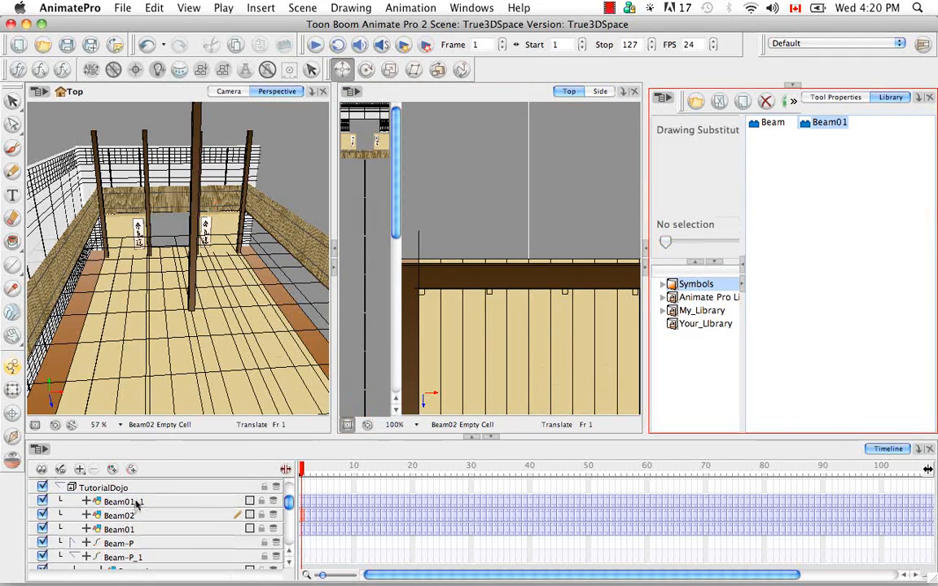
click(143, 503)
Step: Try to rename the new Beam01_1 layer as BeamH through its layer properties
double_click(142, 503)
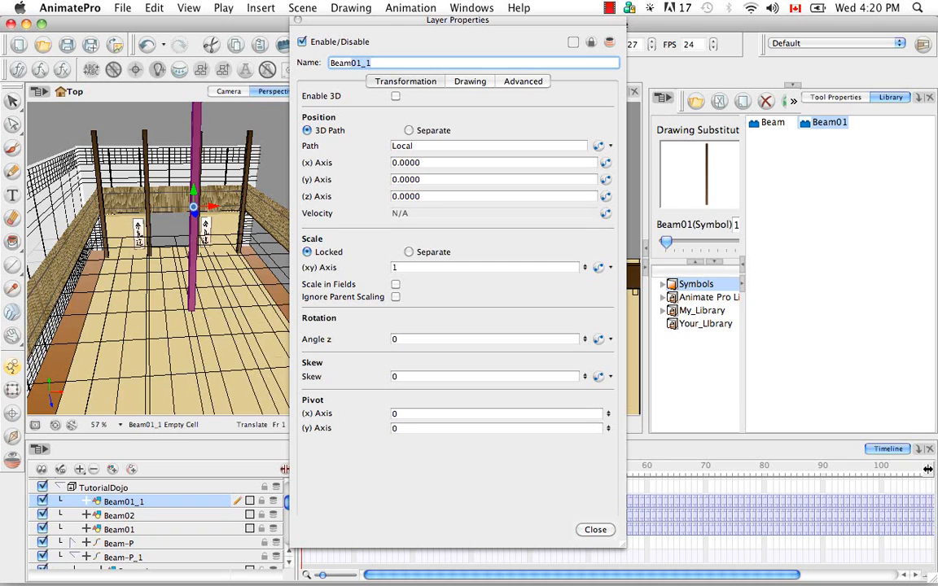
key(shift+Left)
key(shift+Left)
key(shift+Left)
key(shift+Left)
text(H)
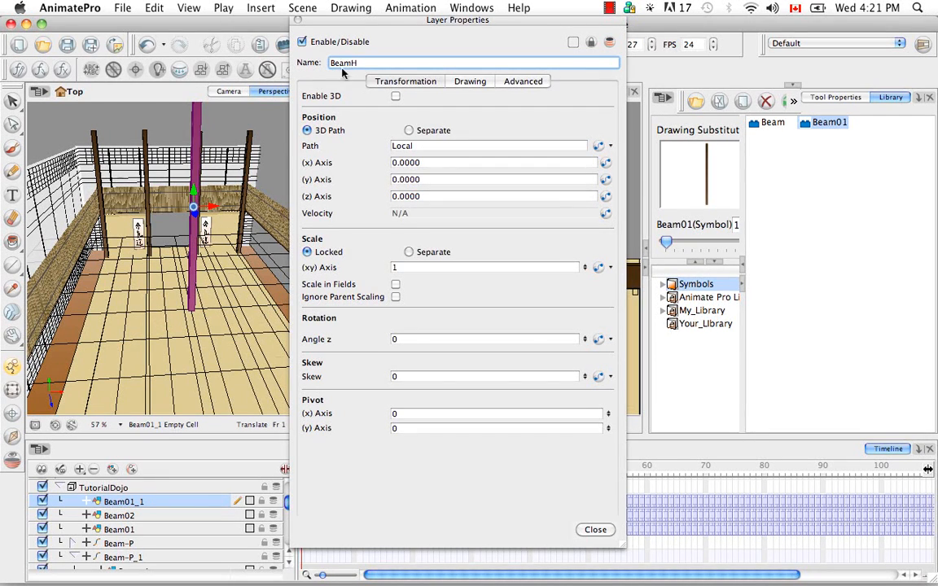
click(594, 530)
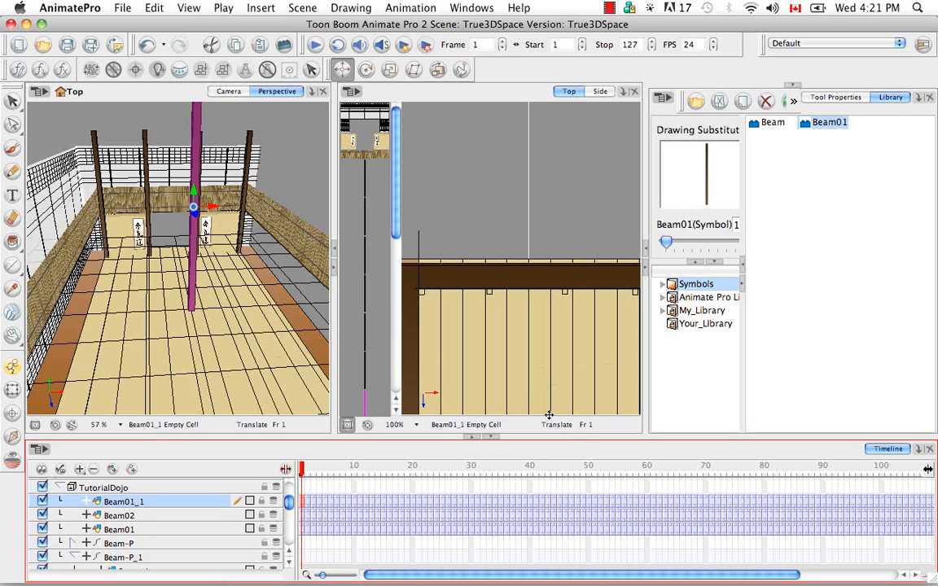
Step: Rename the Beam01_1 layer as BeamH directly in the layer list
double_click(141, 502)
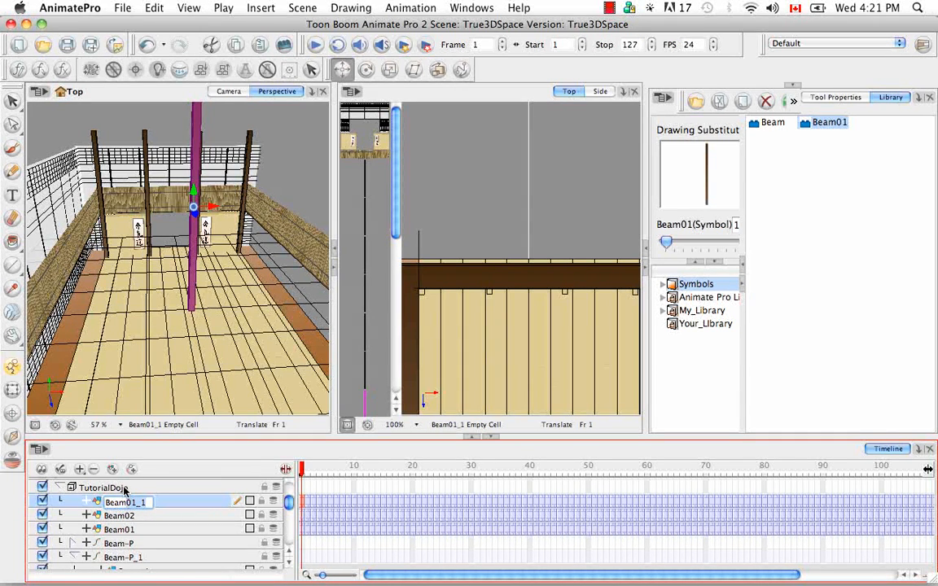
text(H)
key(Return)
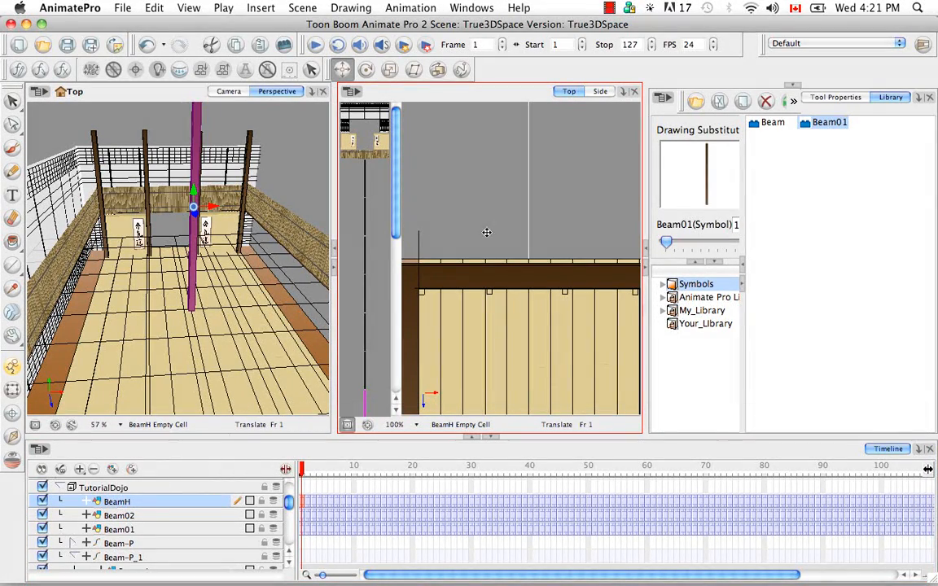
Step: Move BeamH back and down in the side view to line it up with the back corner beams
click(602, 91)
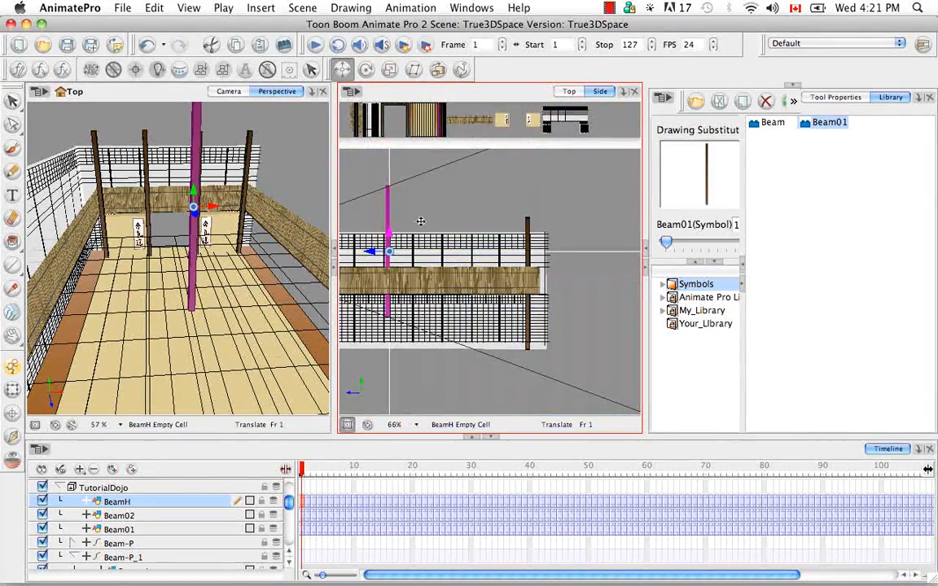
drag(389, 267, 512, 281)
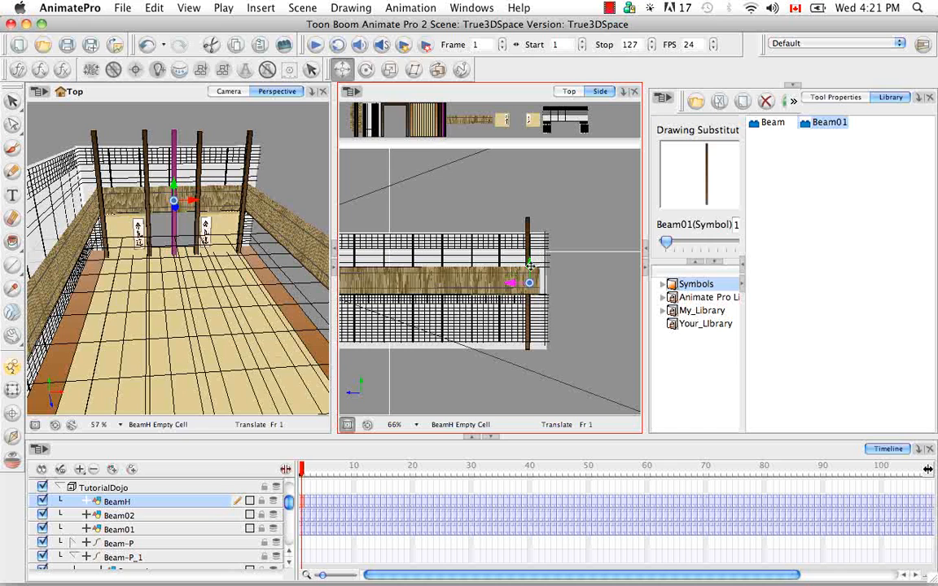
click(572, 92)
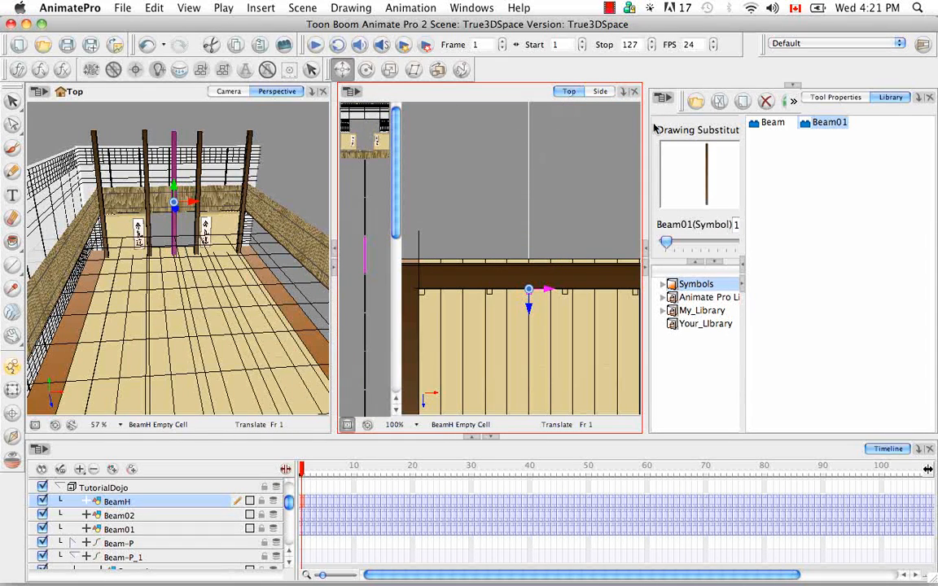
Step: Show the full layer properties of BeamH and enable 3D for the layer
click(367, 70)
click(855, 98)
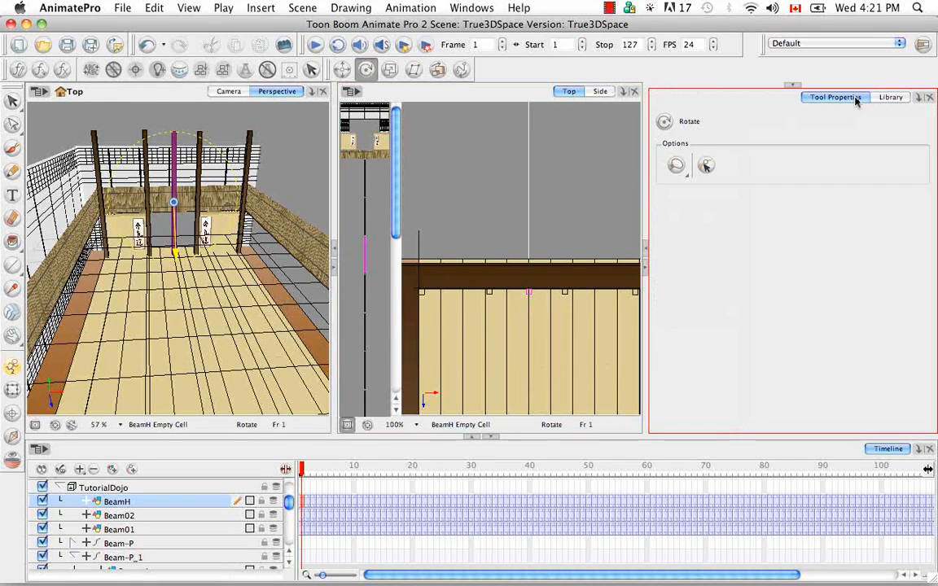
click(793, 85)
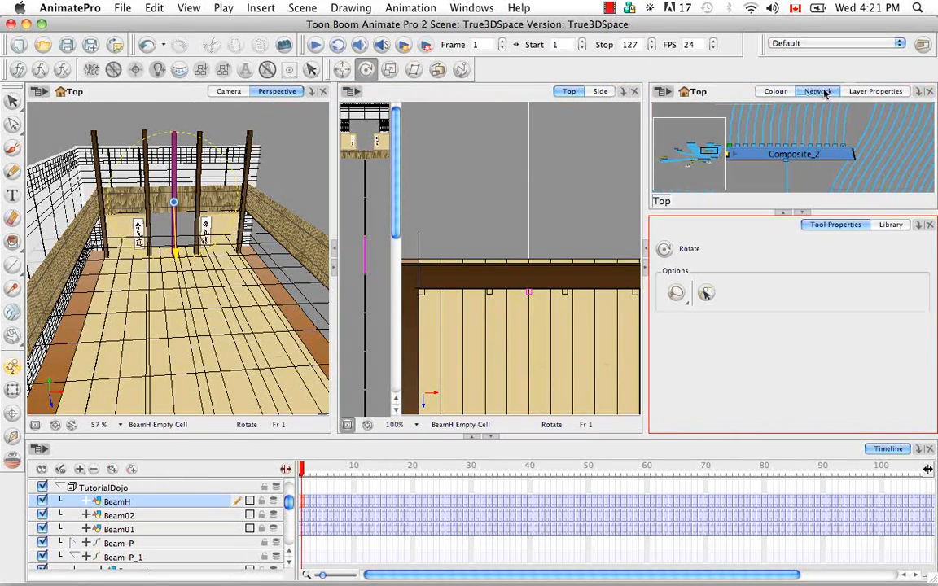
click(875, 92)
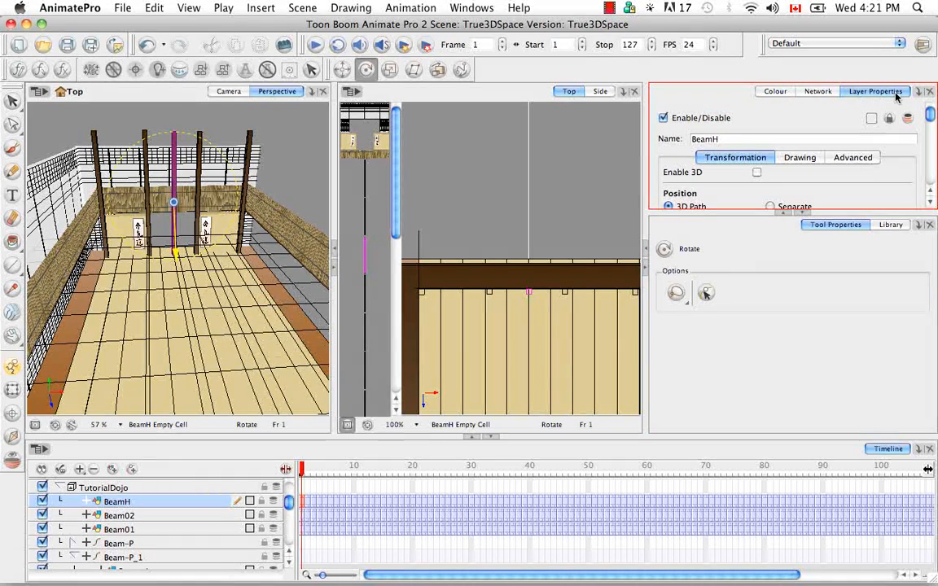
click(801, 213)
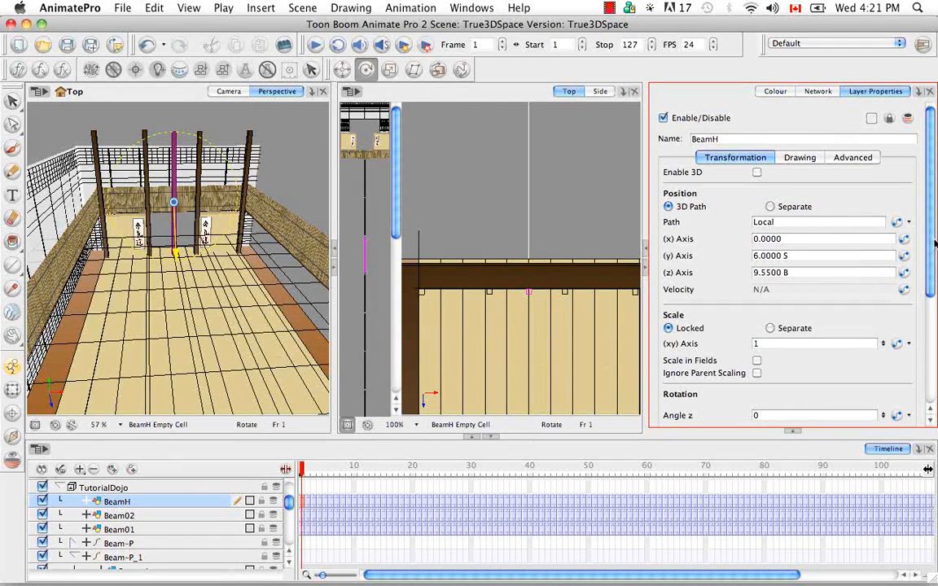
scroll(929, 269, down, 3)
scroll(929, 285, up, 3)
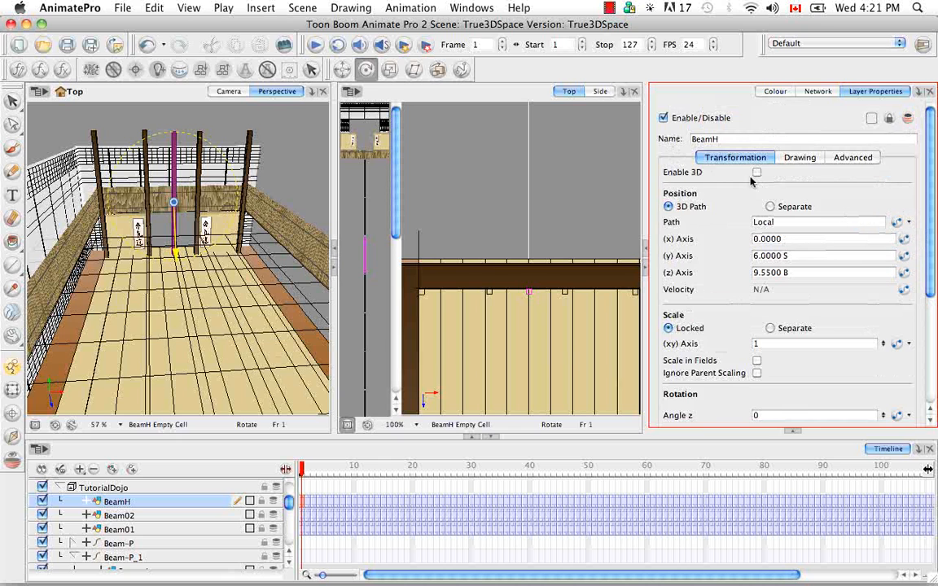
click(756, 172)
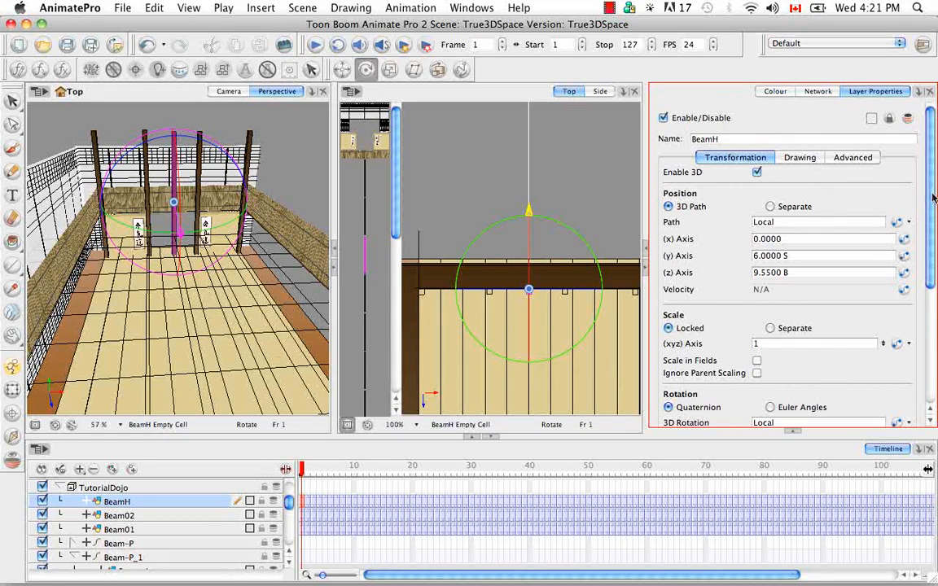
Step: Switch BeamH's rotation to Euler angles and set its Z rotation to 90 to lay the beam horizontally
scroll(928, 217, down, 3)
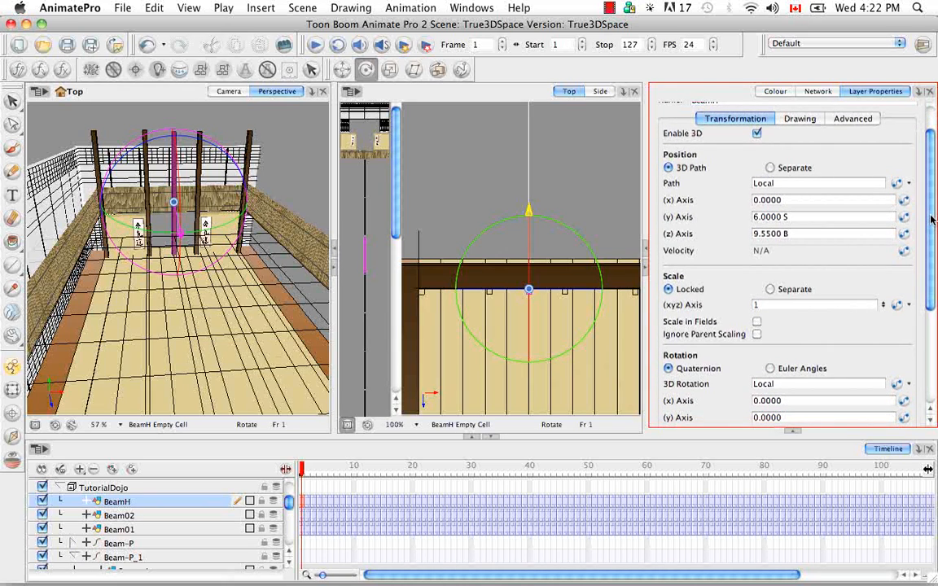
scroll(930, 216, down, 8)
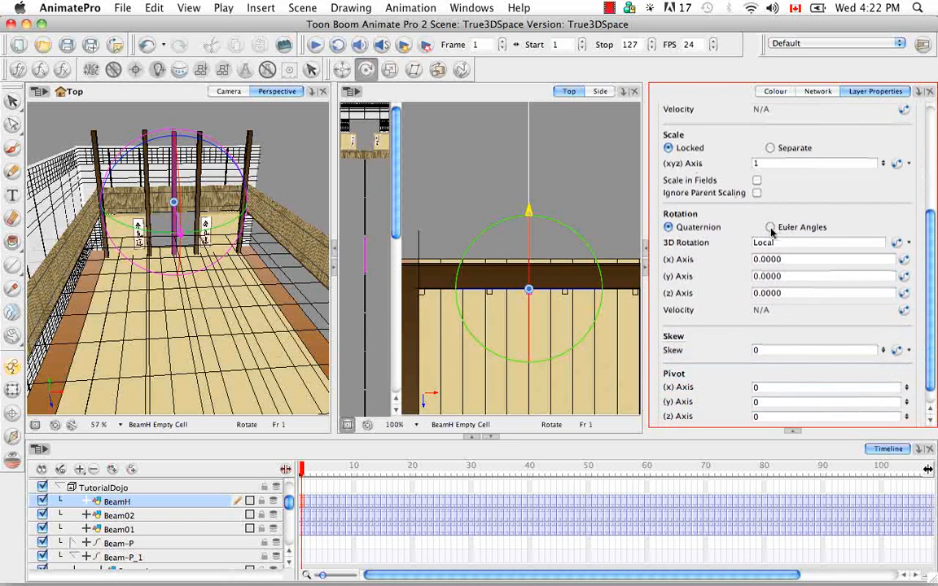
click(770, 227)
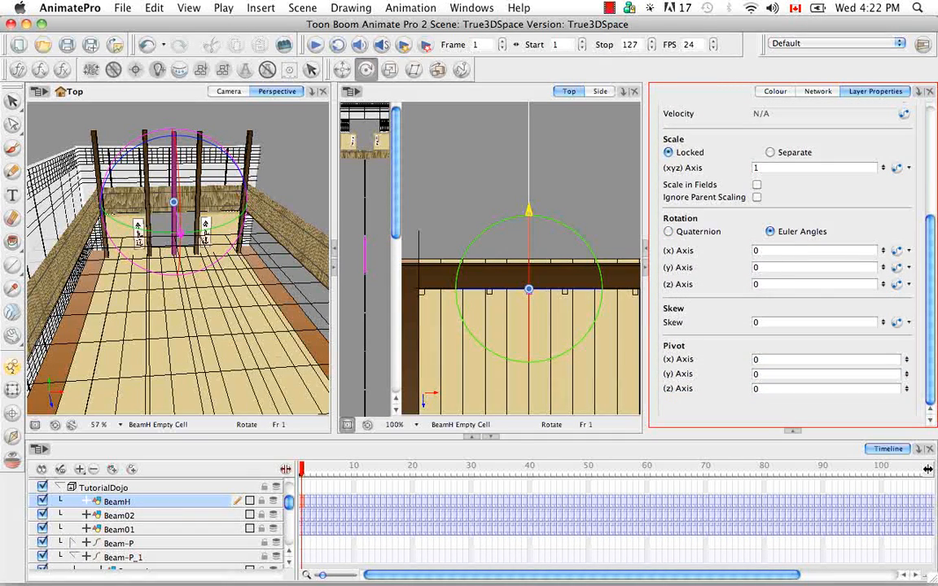
double_click(755, 286)
text(90)
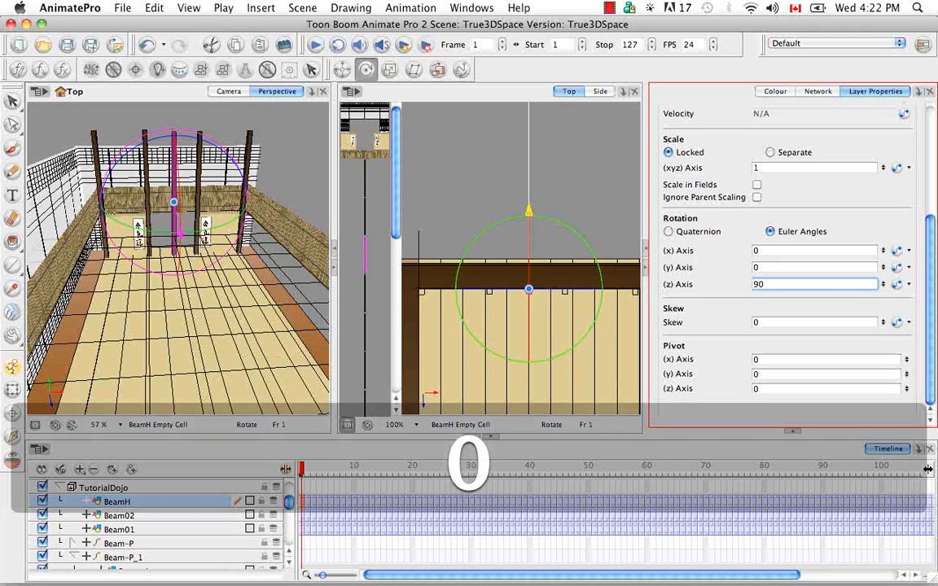
key(Return)
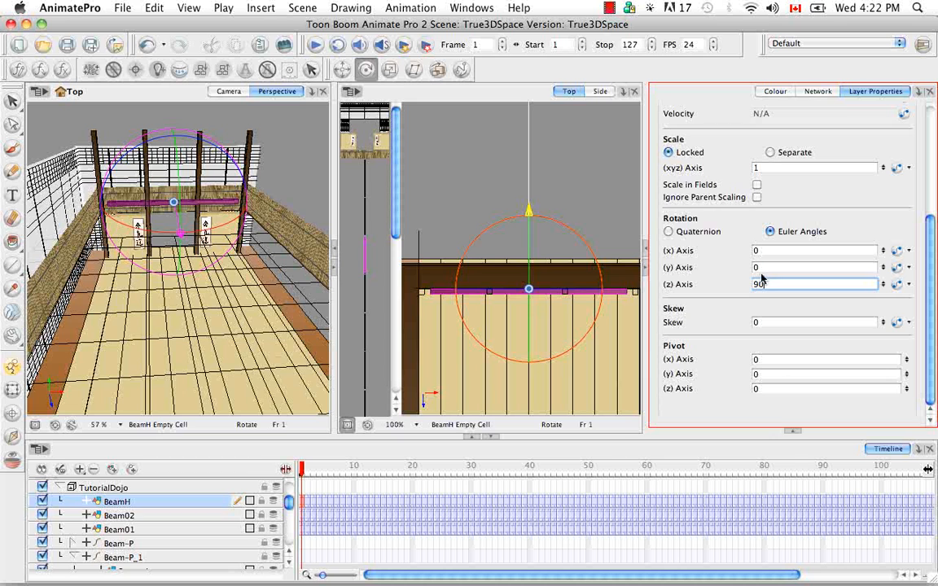
Step: Translate BeamH down in the side view to about 7.87 S on the Y axis, at the straw band's lower edge
click(342, 69)
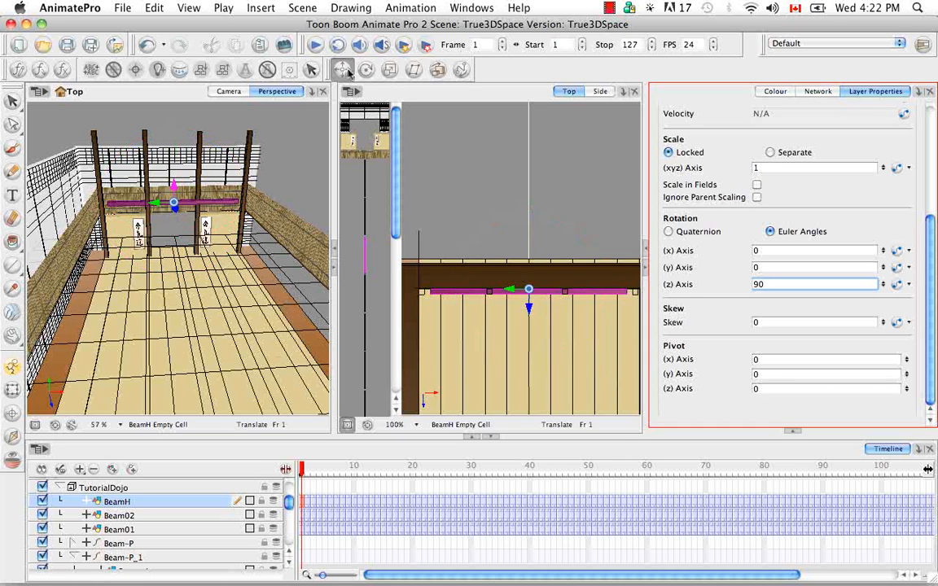
click(600, 91)
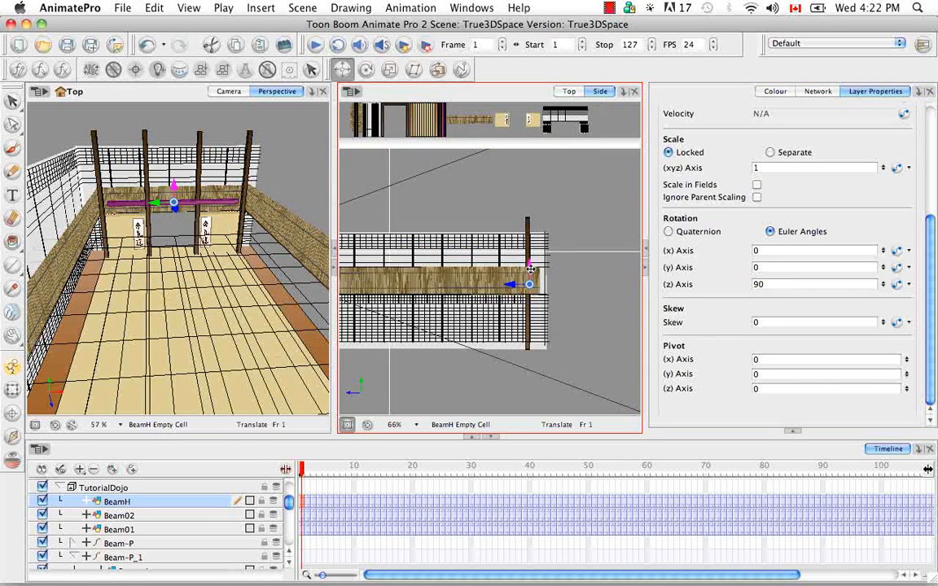
drag(529, 267, 529, 278)
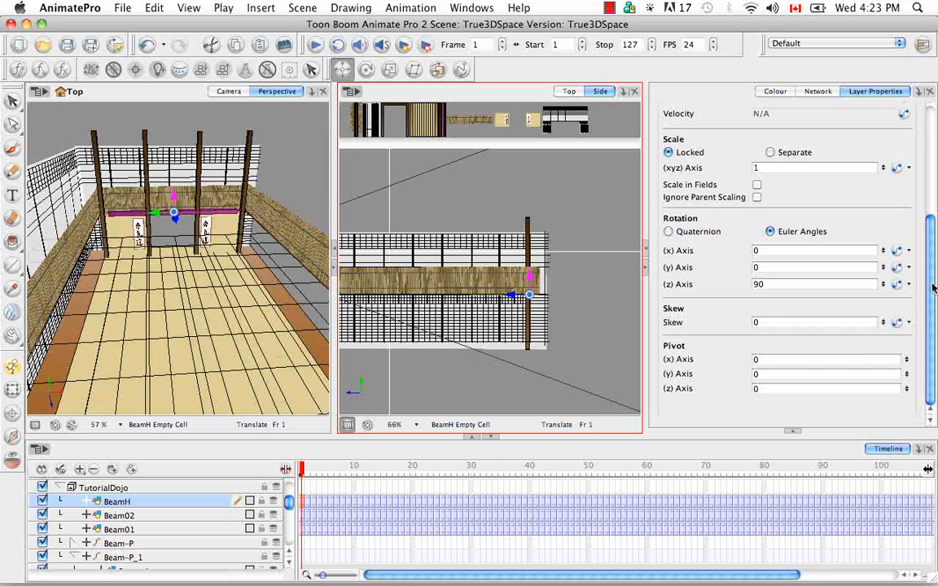
Step: Try separate scaling on BeamH with a Y scale of 2, then undo the stretch and reselect the layer
drag(933, 290, 933, 262)
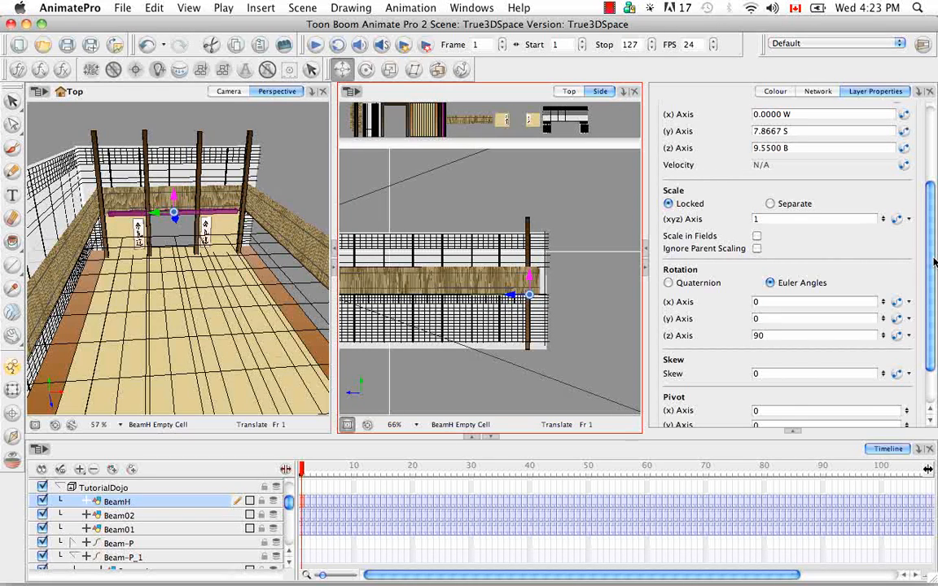
drag(933, 262, 927, 220)
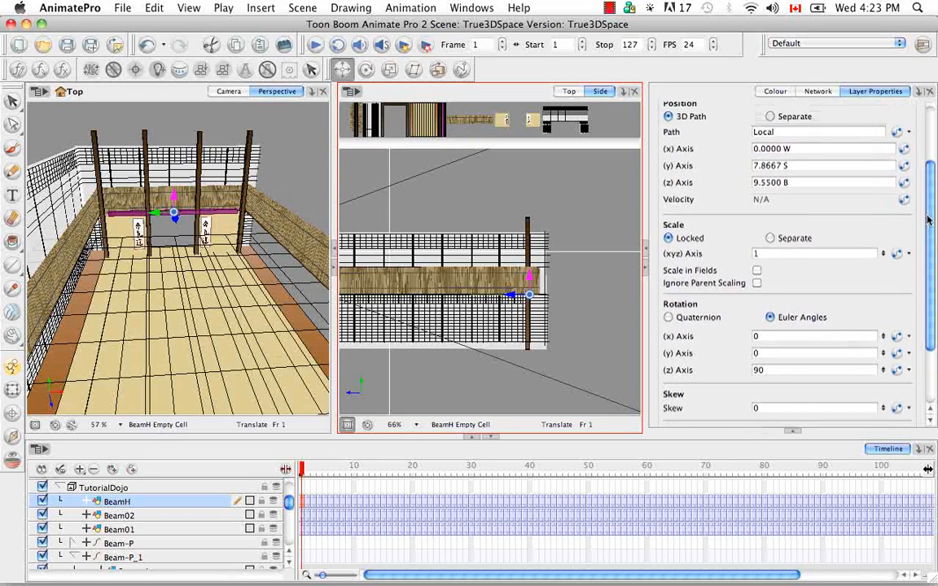
click(769, 238)
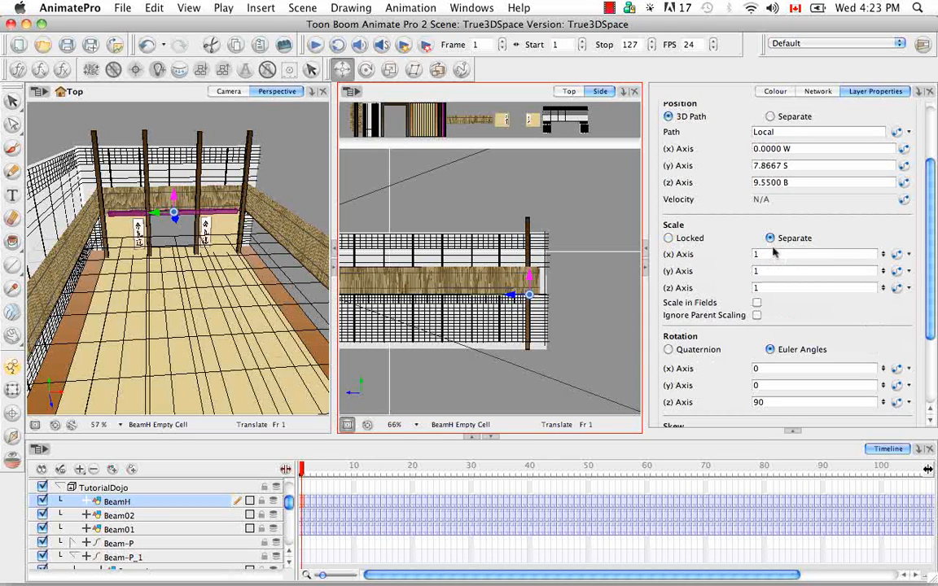
click(765, 271)
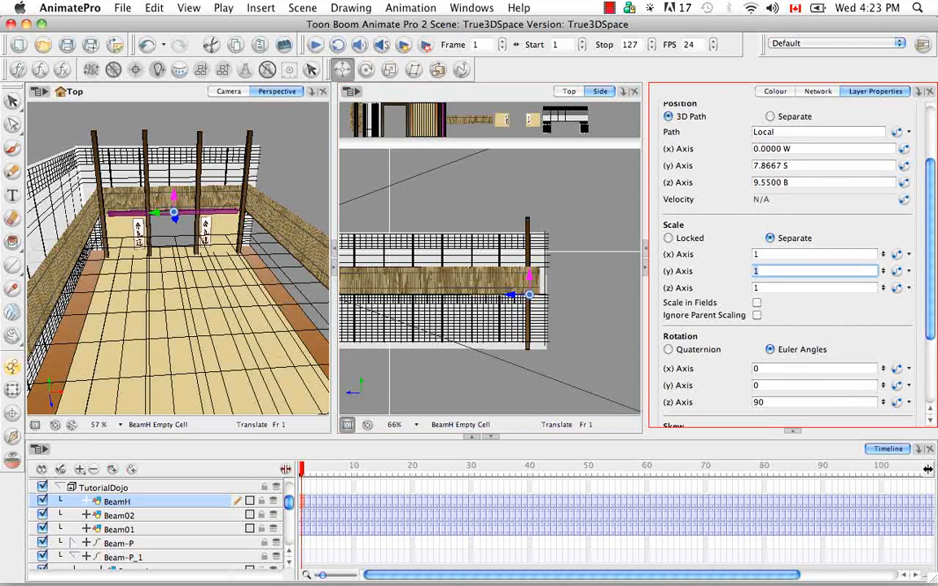
text(2)
key(Return)
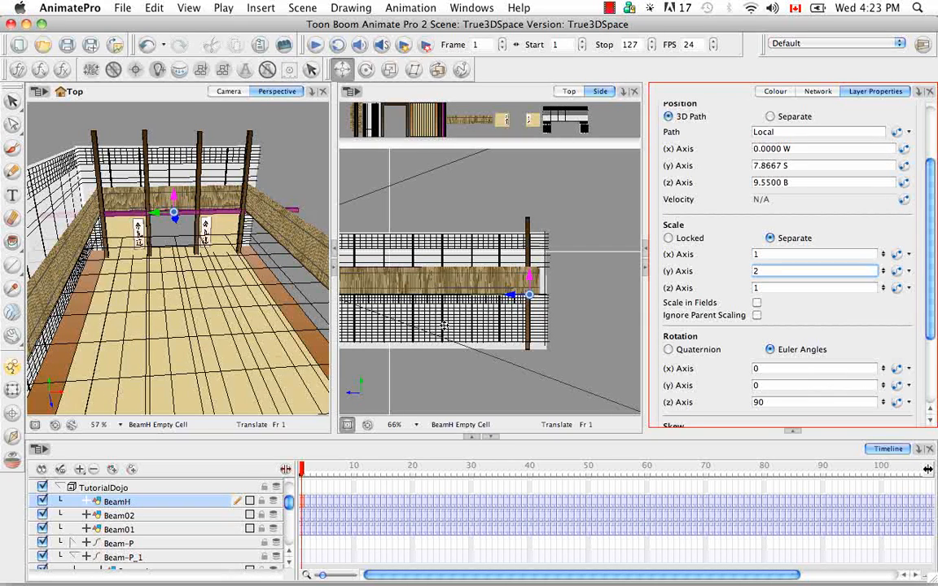
click(147, 49)
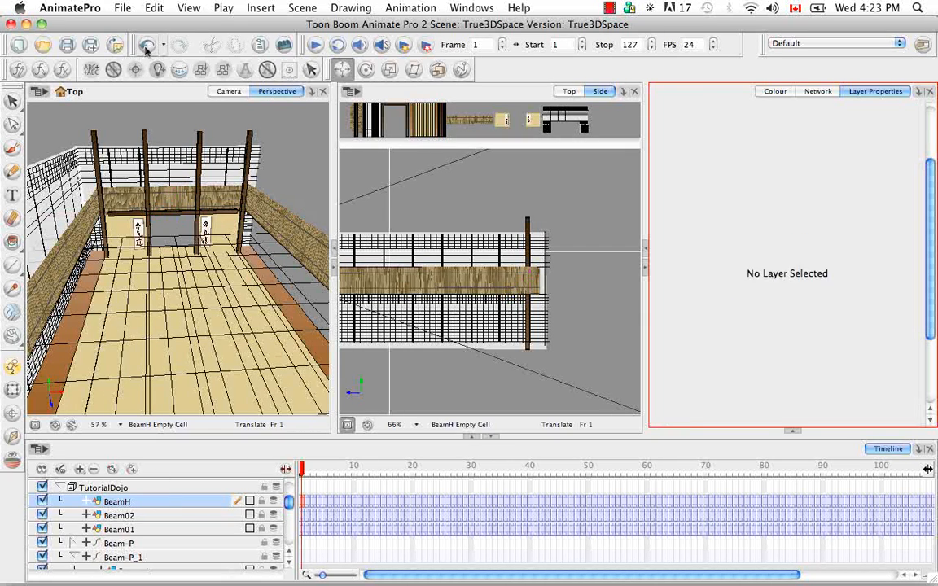
click(153, 505)
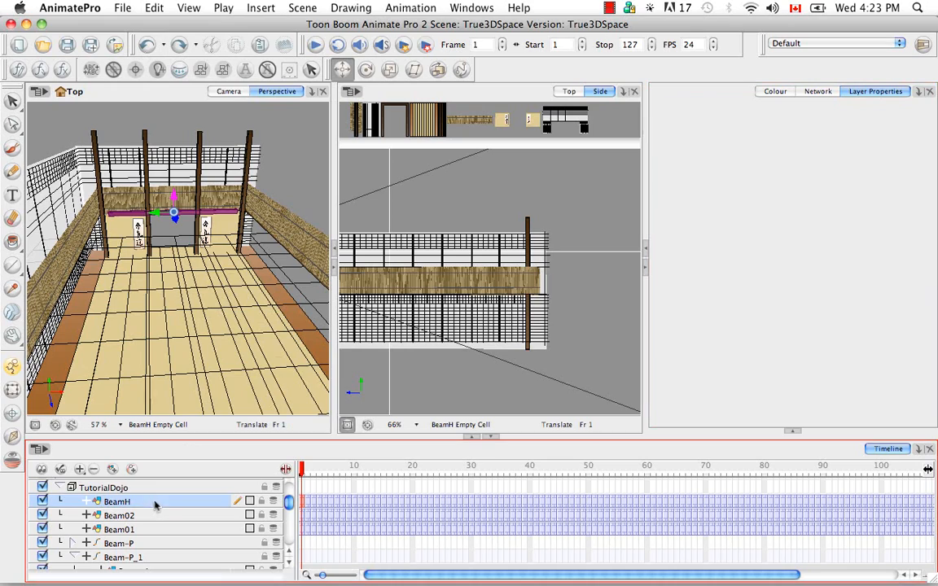
Step: Enter the Beam01 symbol and show its Beam_8 drawing in a Drawing view with the Select tool active
double_click(304, 501)
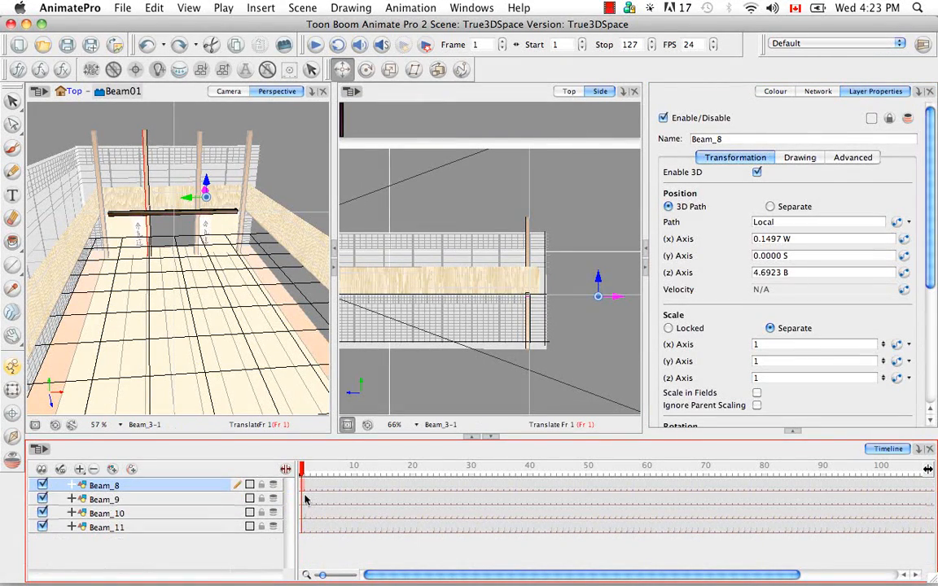
click(311, 91)
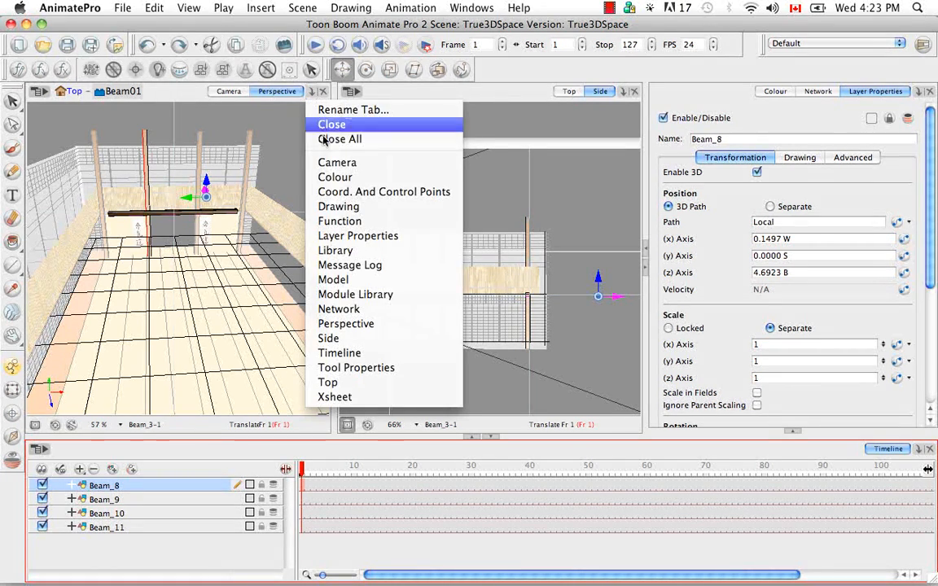
click(343, 210)
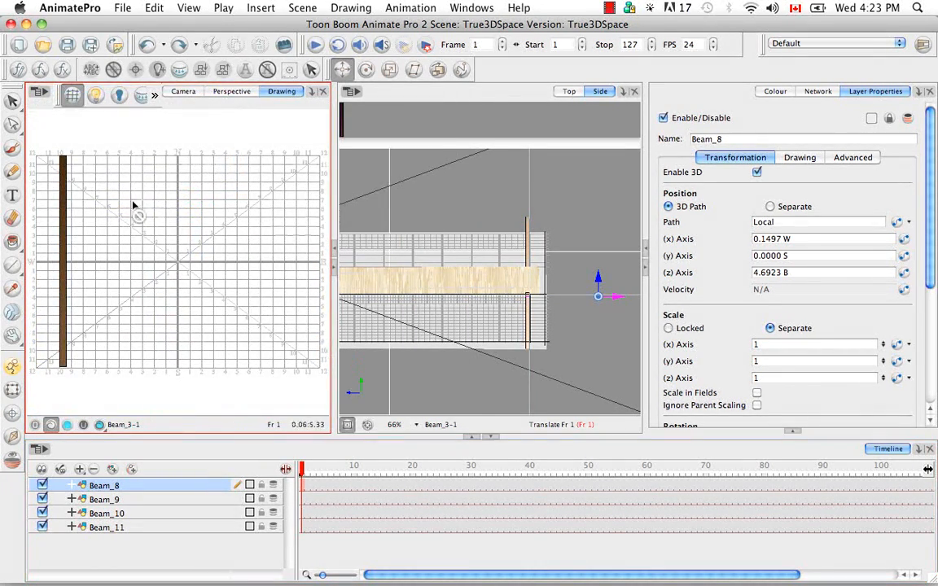
click(13, 100)
click(57, 100)
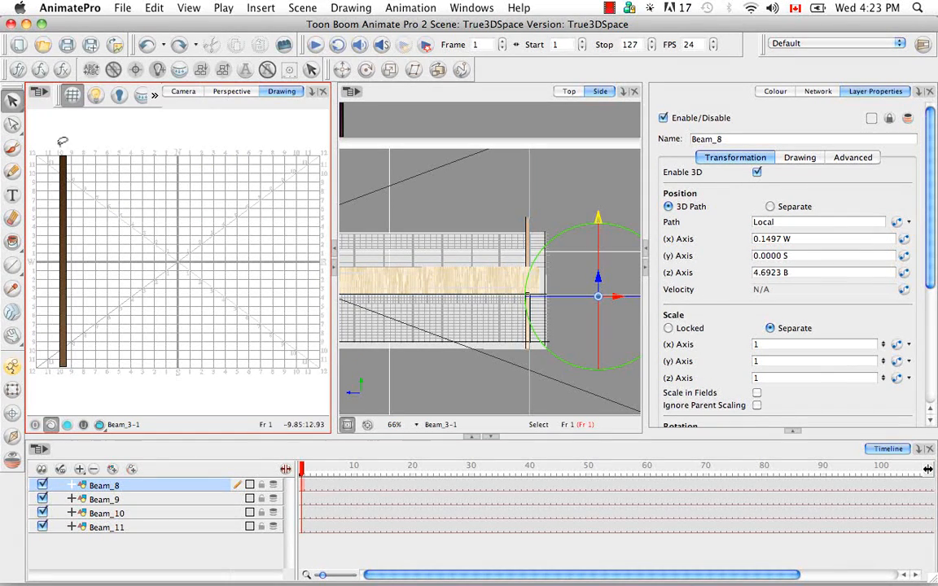
Step: Try lengthening the beam drawing past the grid at its upper and lower ends, and undo both stretches
mouse_move(57, 135)
mouse_down()
mouse_move(41, 207)
mouse_move(110, 321)
mouse_move(63, 133)
mouse_up()
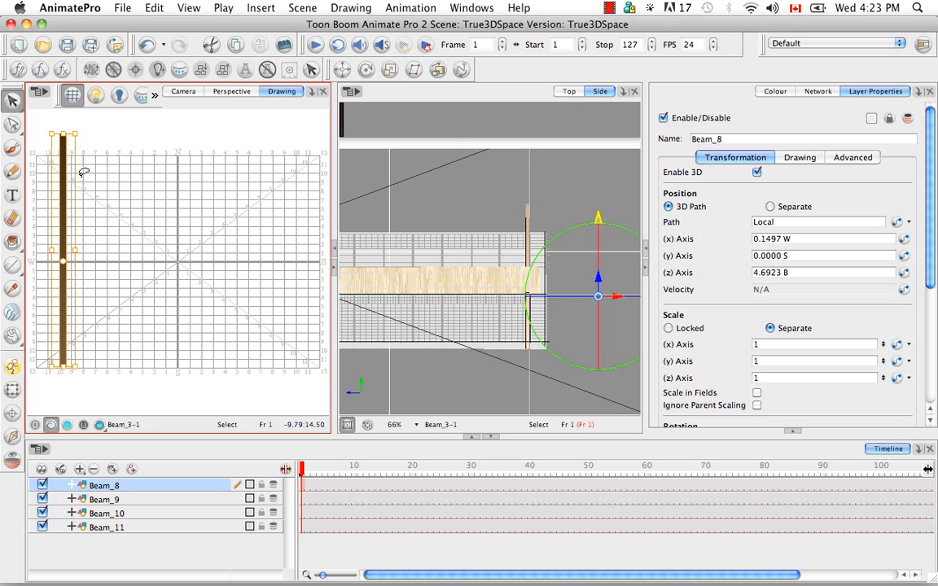
drag(63, 366, 70, 404)
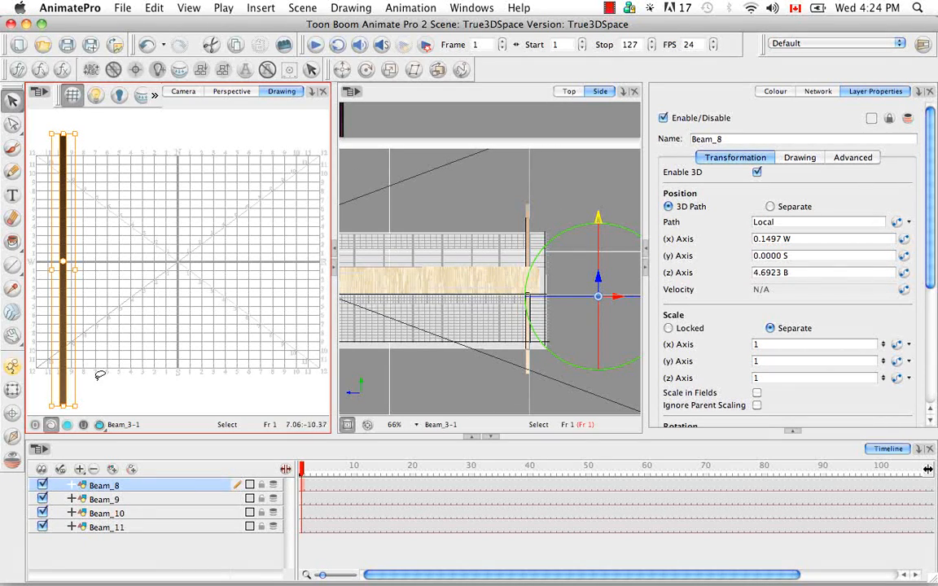
click(147, 46)
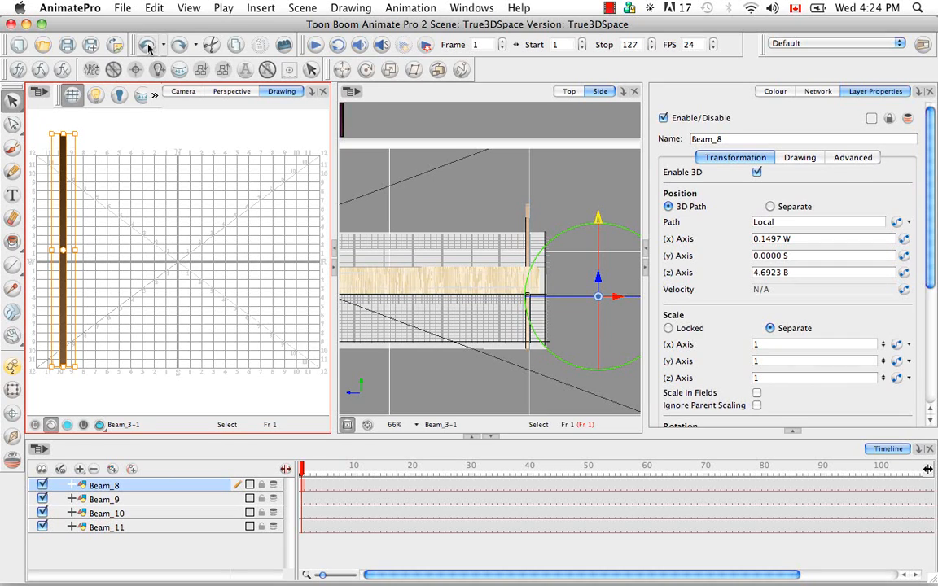
click(147, 45)
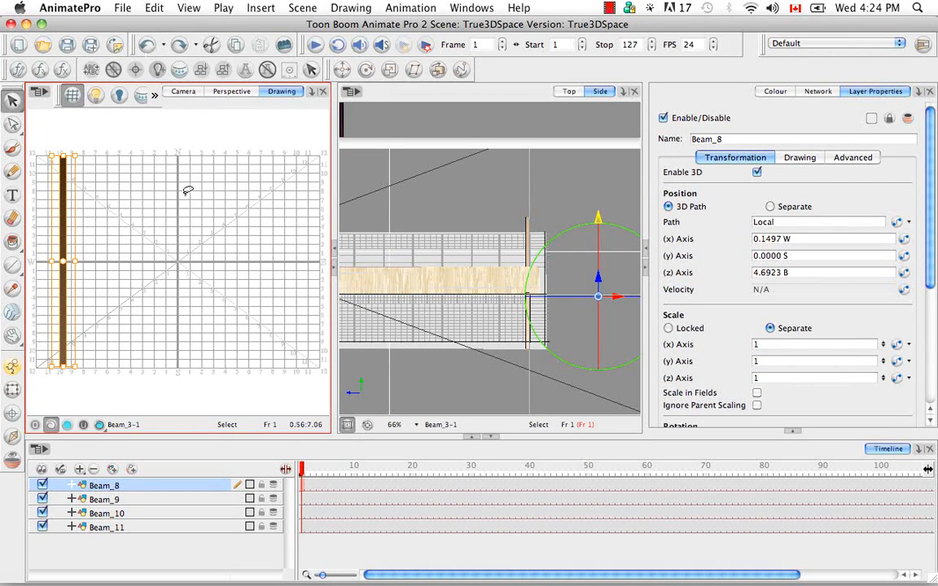
Step: Show the back wall in the Camera view and exit the Beam01 symbol to the scene's top level
click(196, 93)
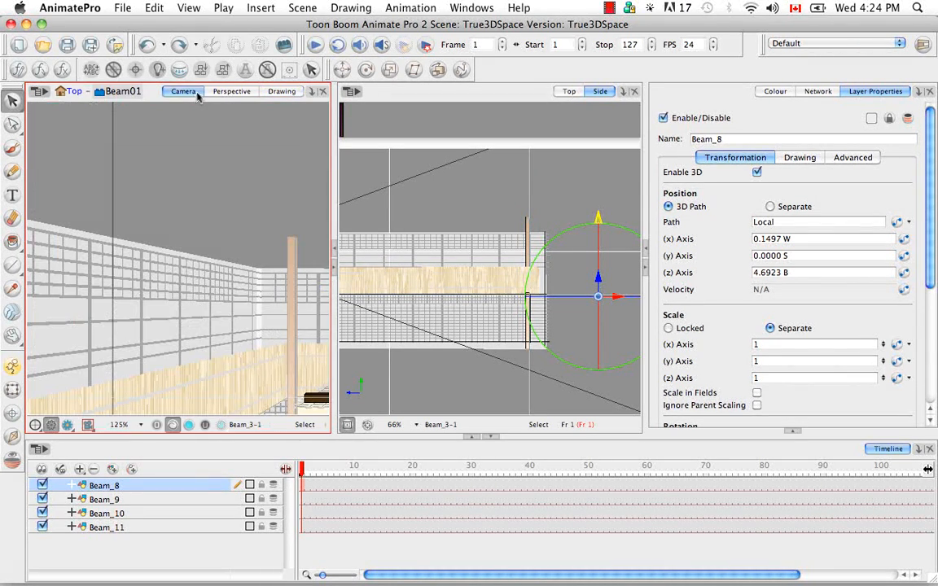
key(space)
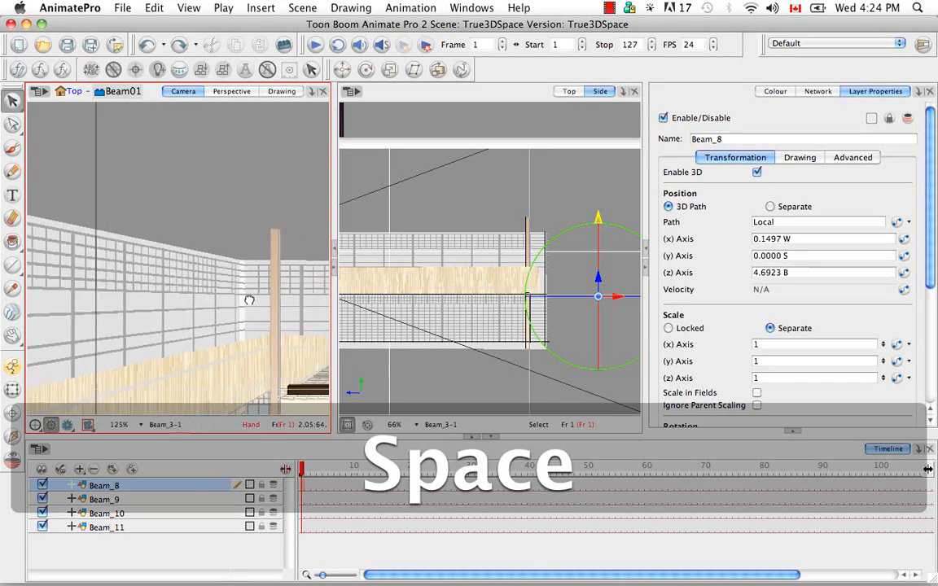
drag(247, 298, 156, 243)
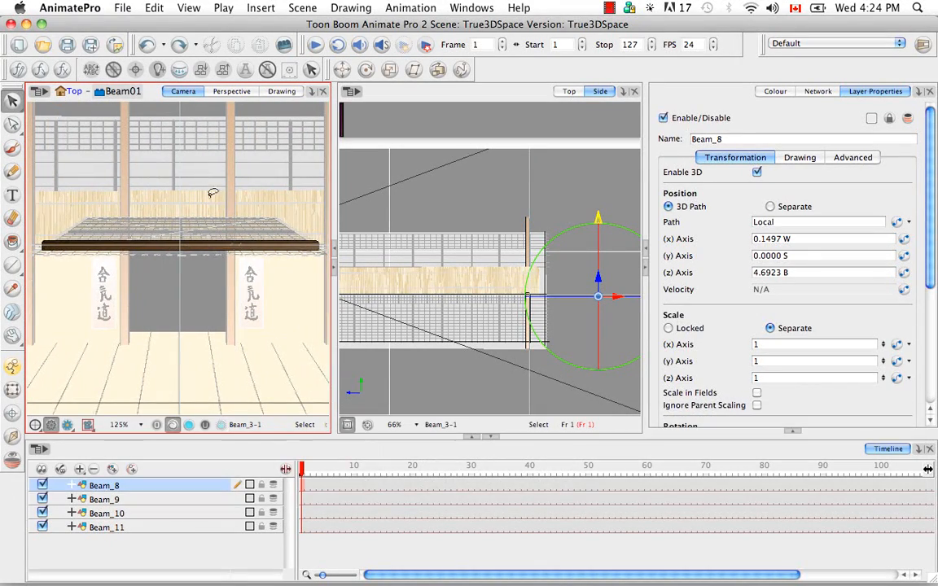
click(68, 92)
click(169, 187)
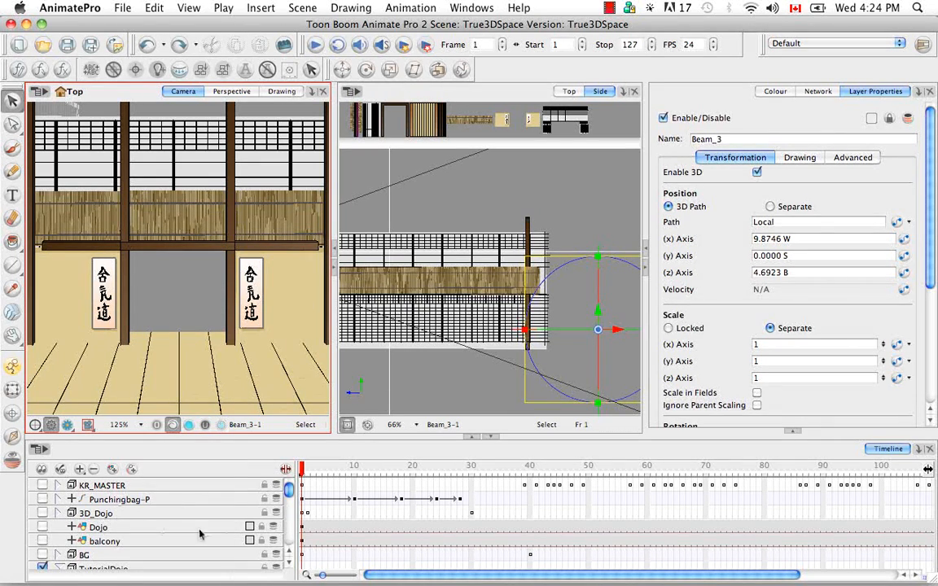
Step: Set the Y scale of the BeamH layer to 1.25 so the horizontal beam spans the back wall
click(291, 566)
click(290, 566)
click(290, 565)
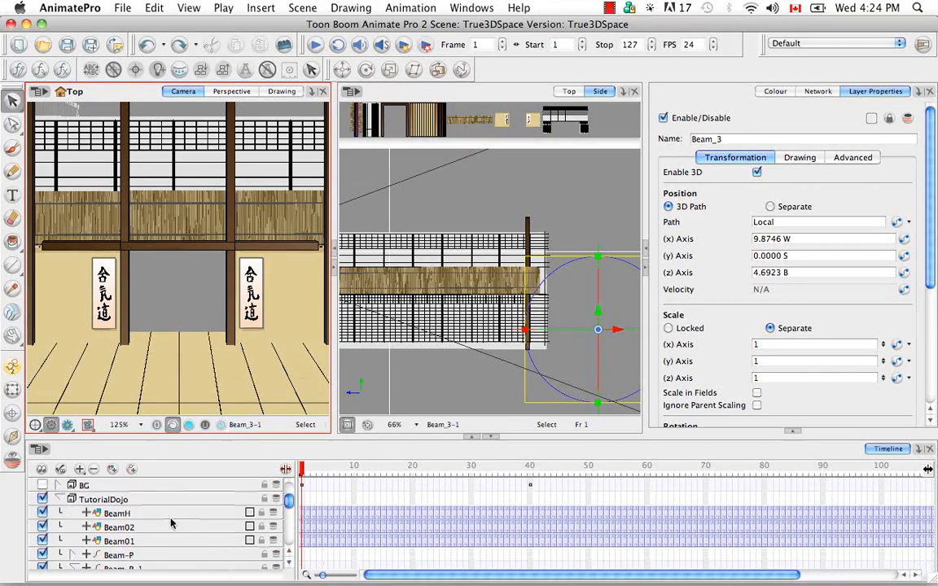
click(180, 512)
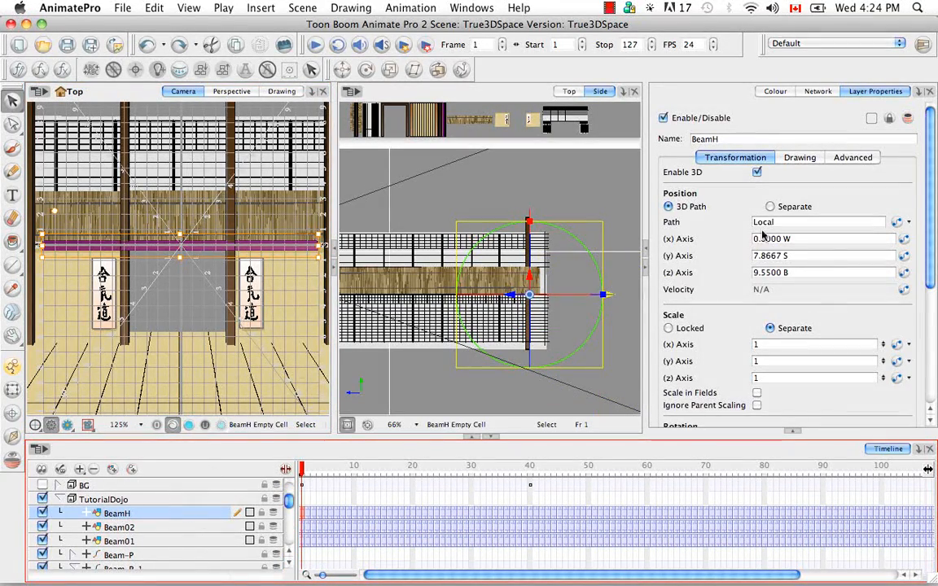
scroll(914, 277, down, 5)
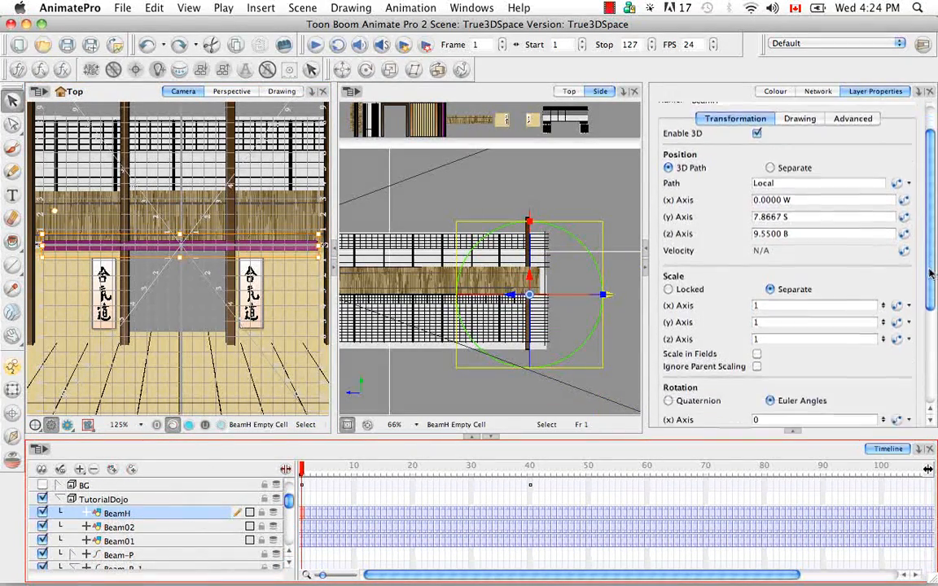
scroll(917, 324, down, 1)
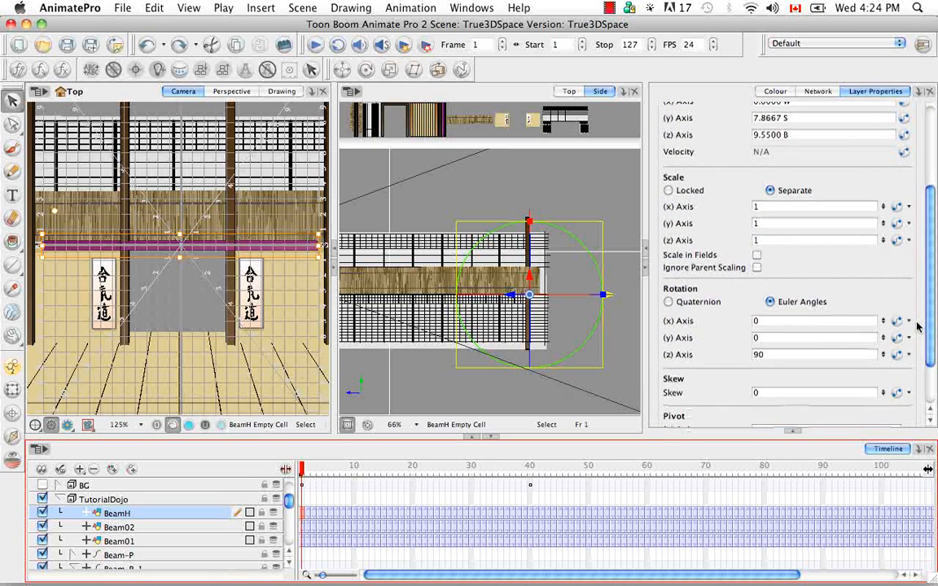
scroll(813, 285, up, 1)
click(773, 232)
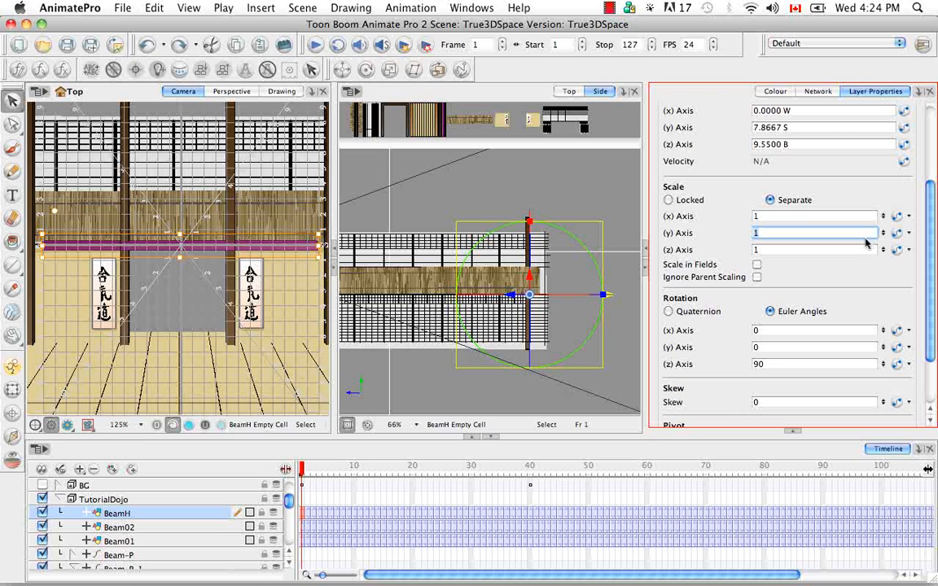
text(.25)
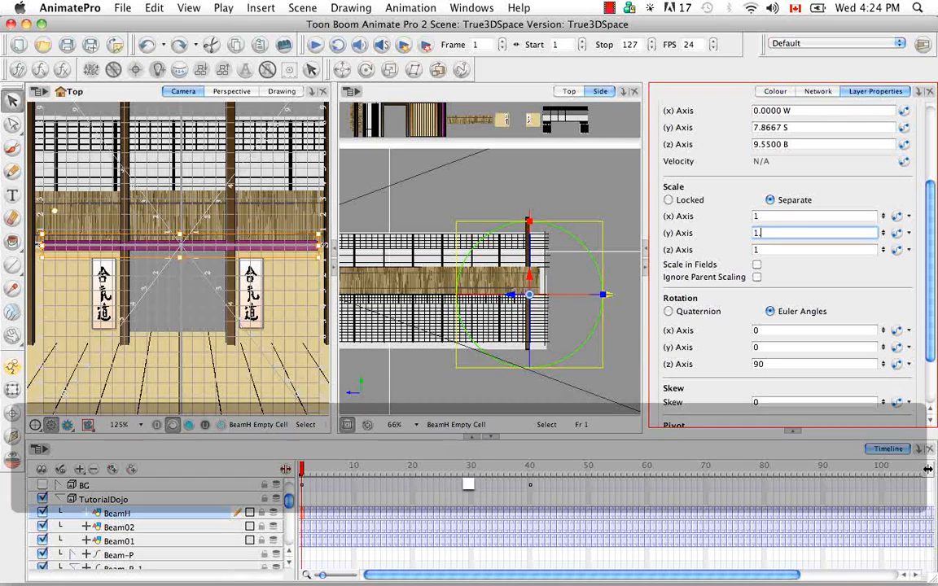
key(Return)
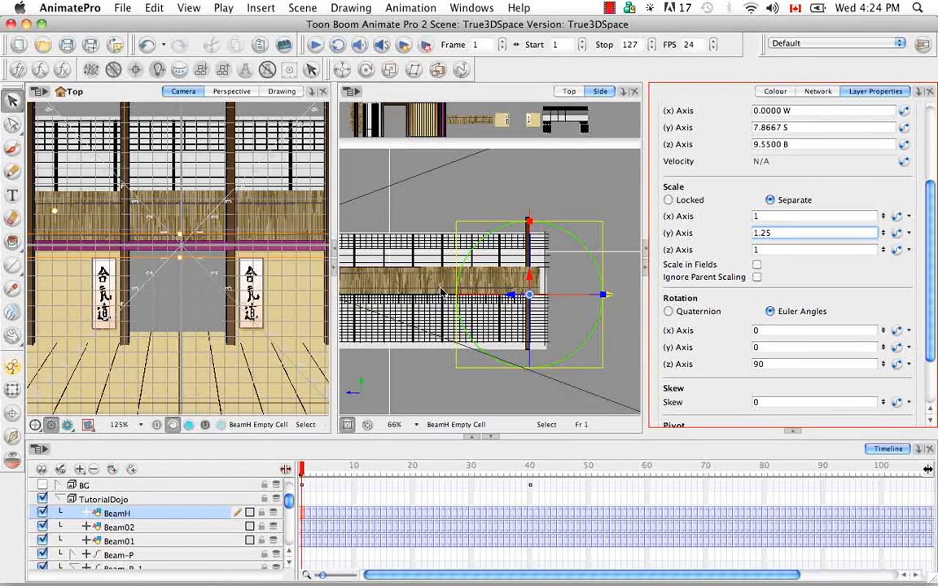
Step: Translate BeamH in the Camera view to about 0.05 W on the X axis and 7.93 S on the Y axis
click(342, 70)
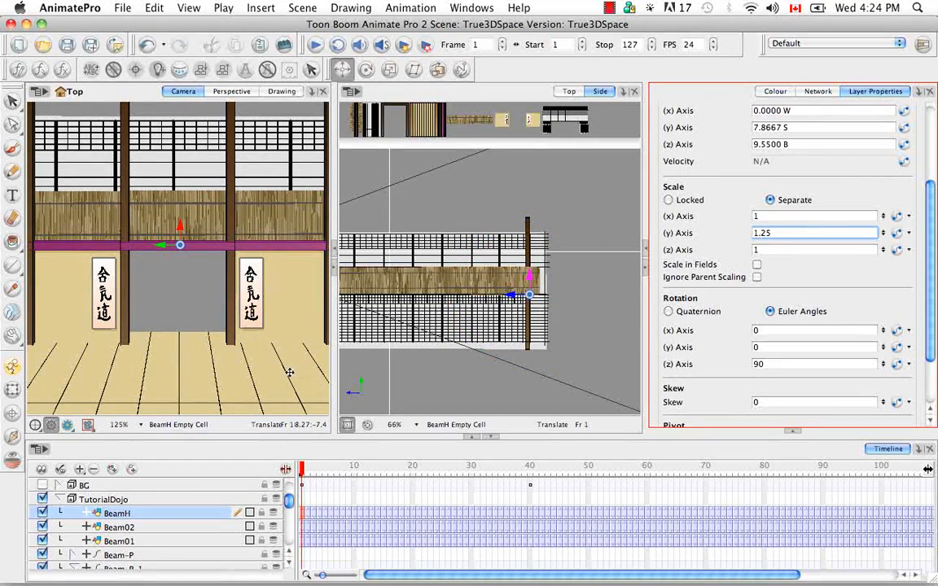
drag(188, 285, 186, 286)
key(super+minus)
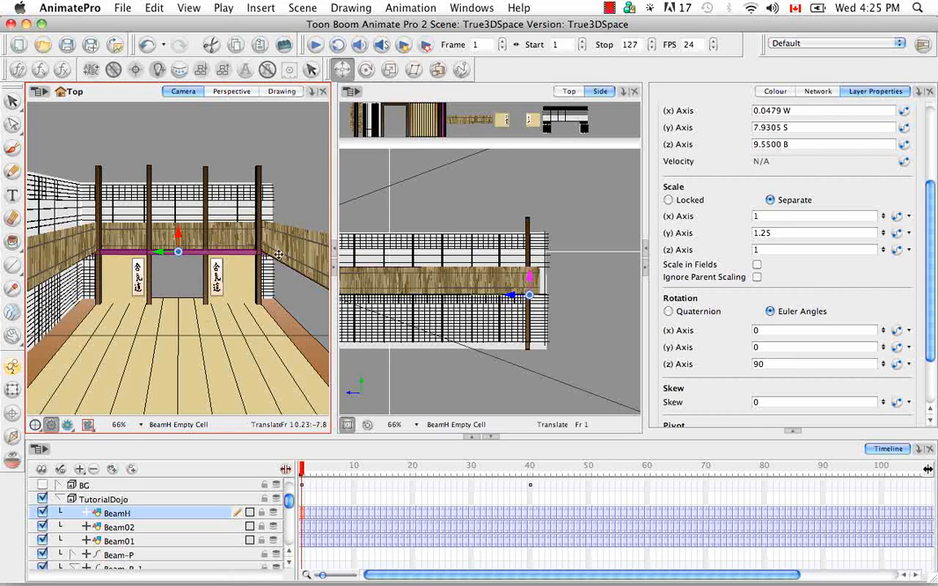
Step: Translate BeamH in front of the posts to about 9.48 B on Z, and nudge it to about 0.18 E and 8.05 S
click(563, 92)
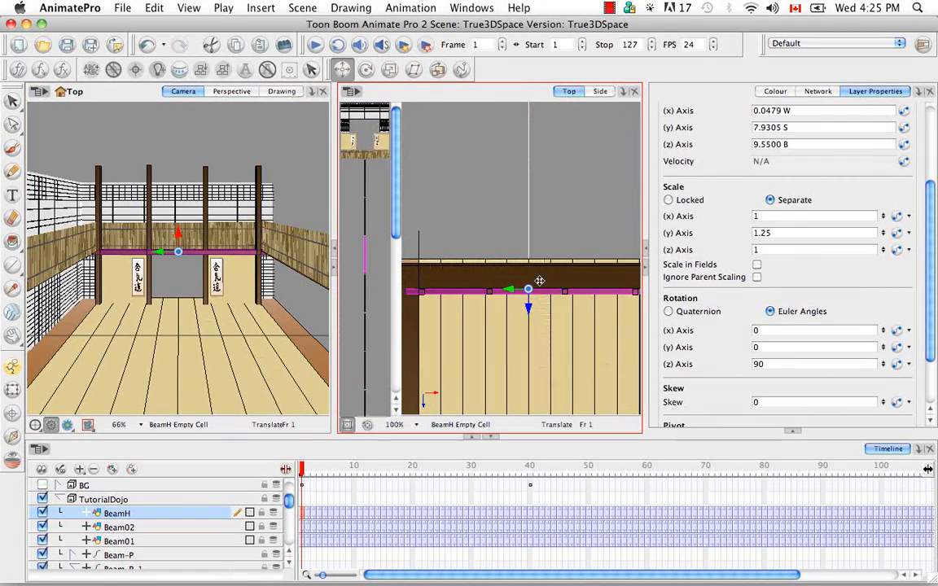
drag(527, 314, 529, 308)
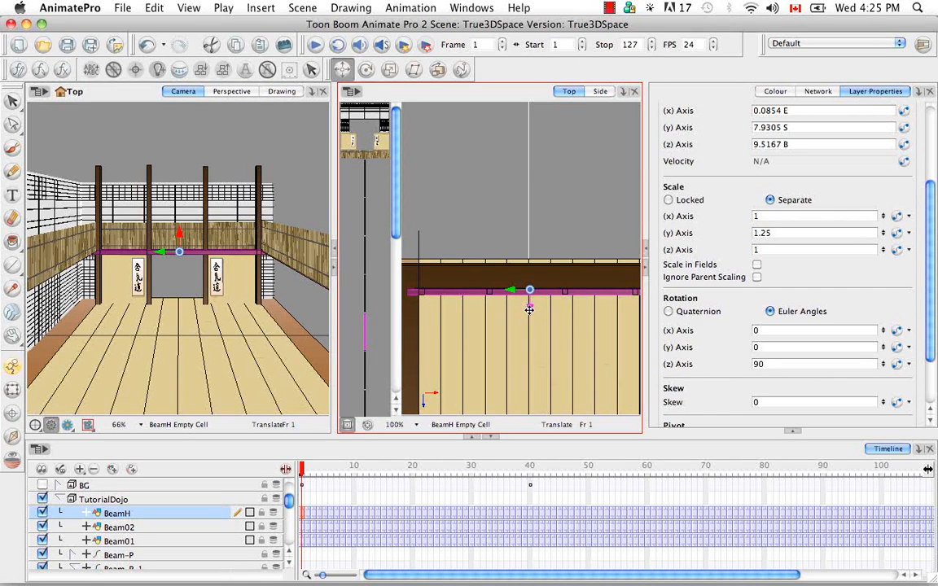
drag(529, 309, 529, 310)
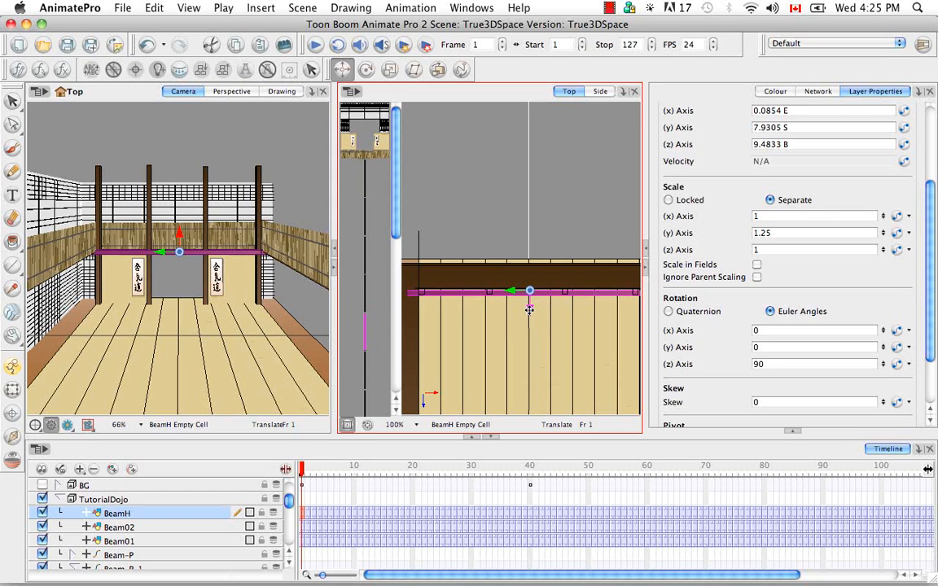
drag(179, 252, 180, 253)
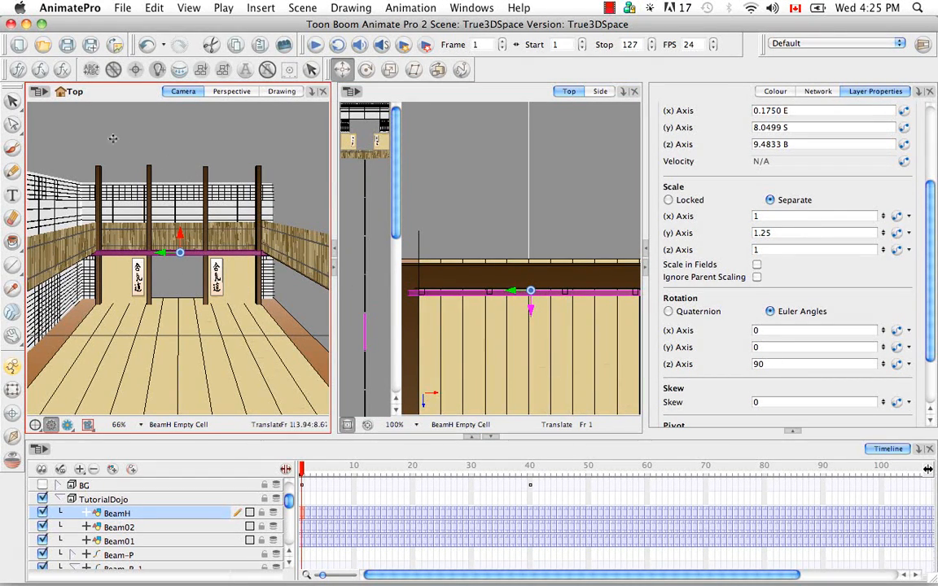
Step: Select Beam02 and examine up close where the horizontal beam crosses the vertical beams in the Camera view
click(112, 499)
click(122, 527)
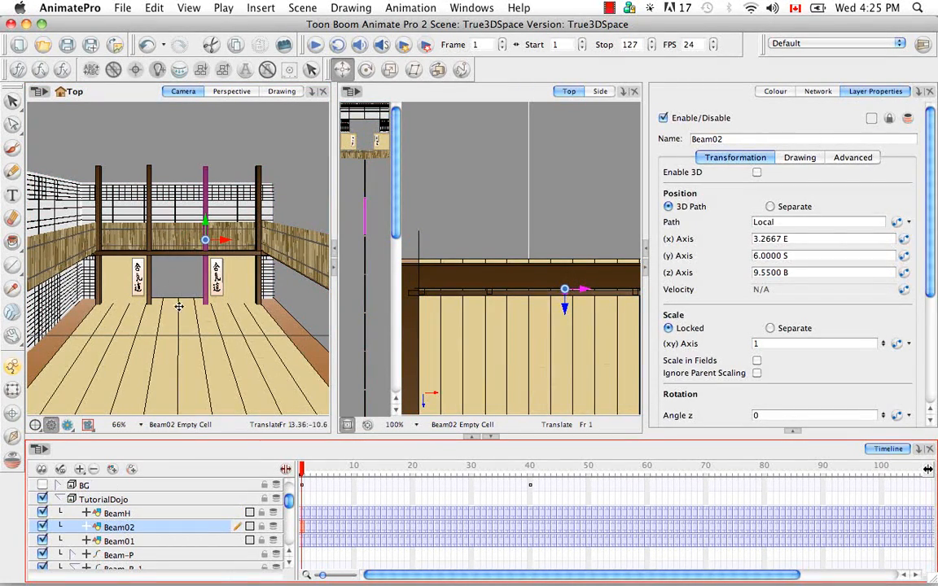
key(super+equal)
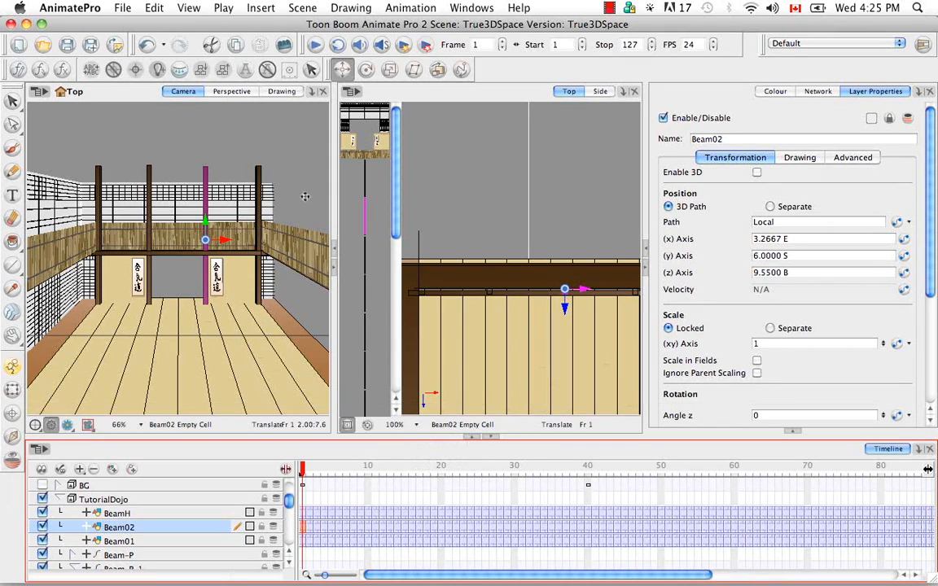
click(305, 196)
key(super+equal)
key(super+equal)
key(super+equal)
key(super+equal)
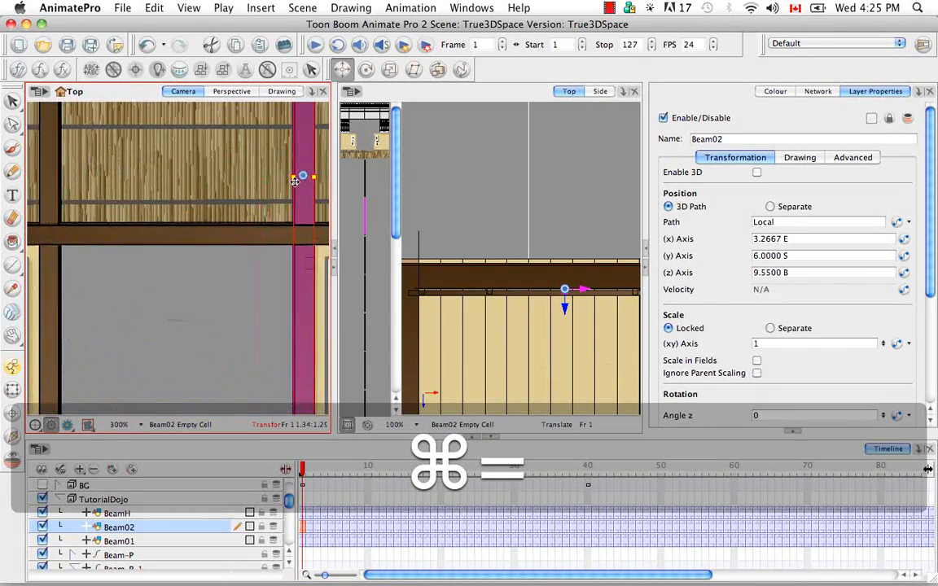
key(super+equal)
key(space)
drag(176, 252, 188, 303)
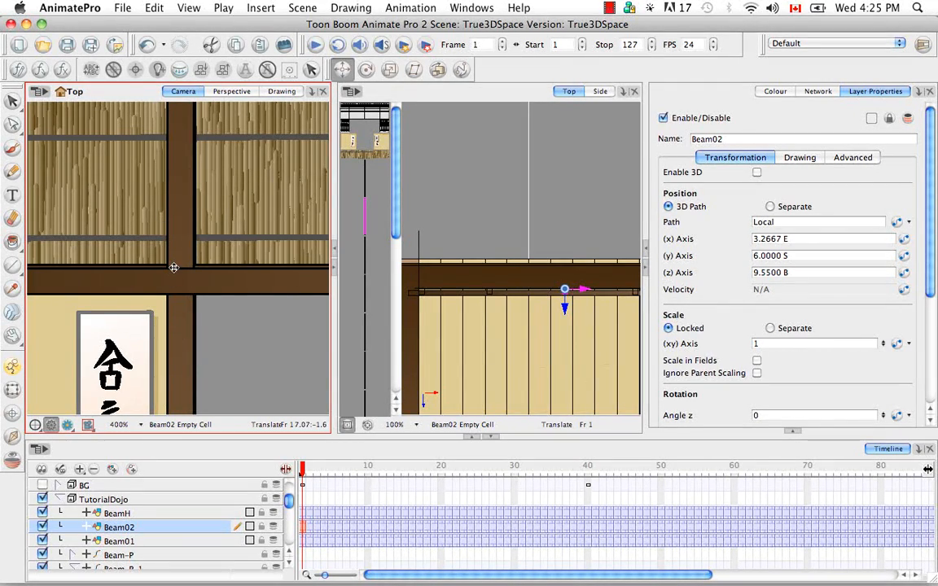
key(super+minus)
key(super+minus)
key(super+minus)
key(super+minus)
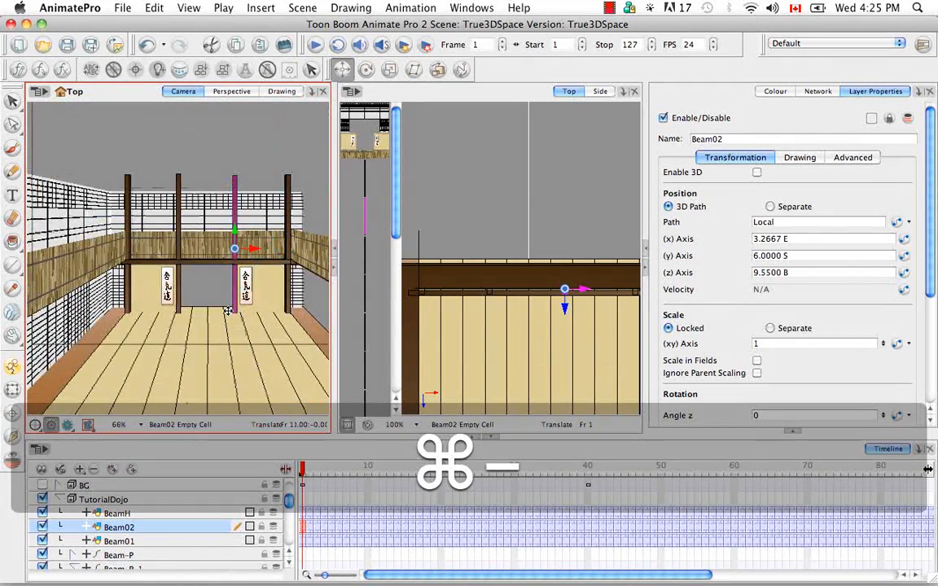